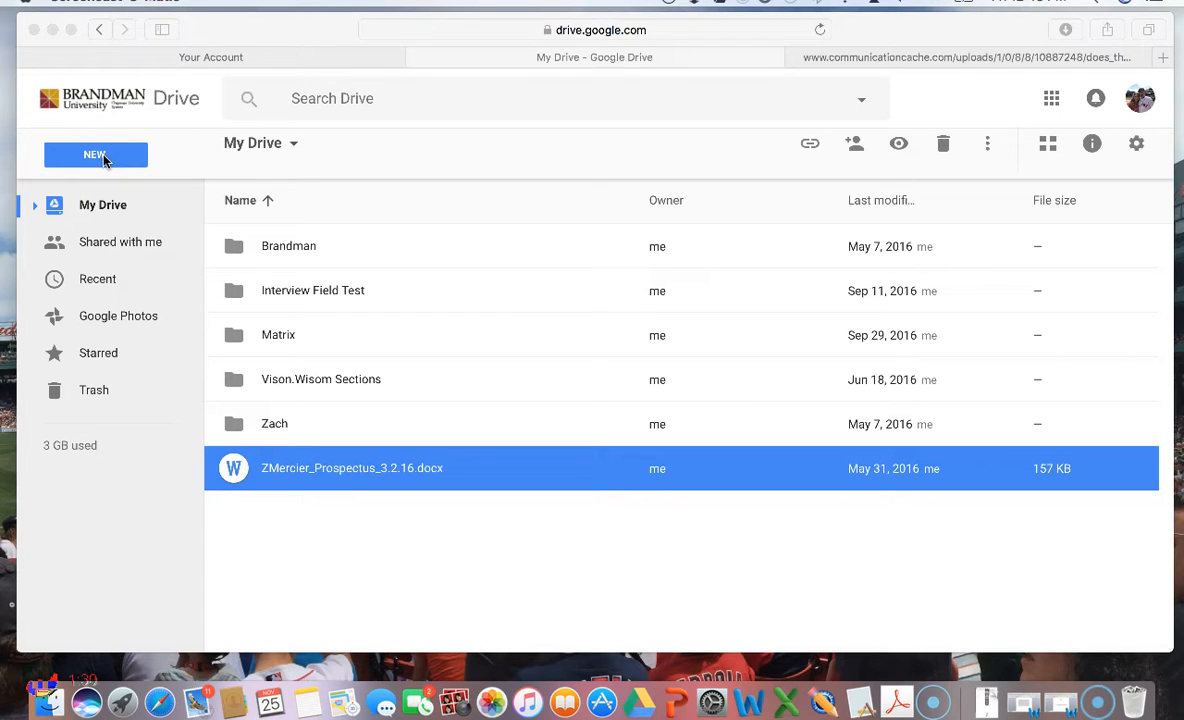
Step: Create a new blank Google Sheets spreadsheet in My Drive
{"action": "left_click", "coordinate": [104, 160]}
{"action": "left_click", "coordinate": [104, 160]}
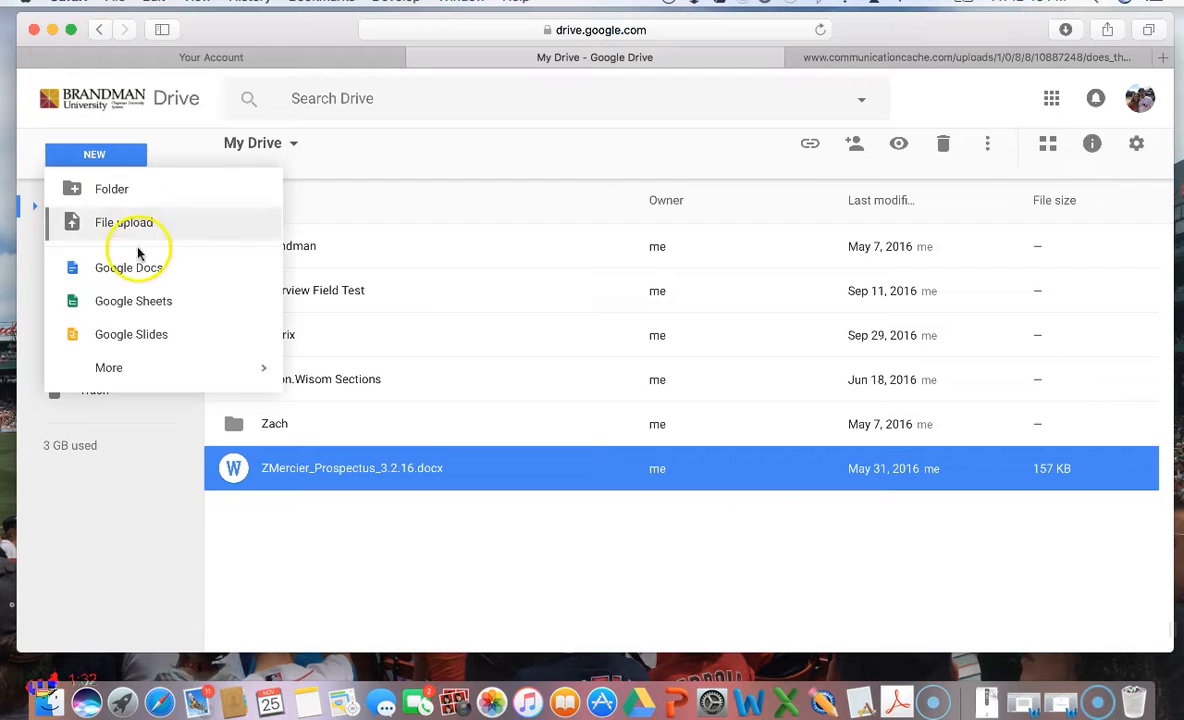
{"action": "left_click", "coordinate": [133, 300]}
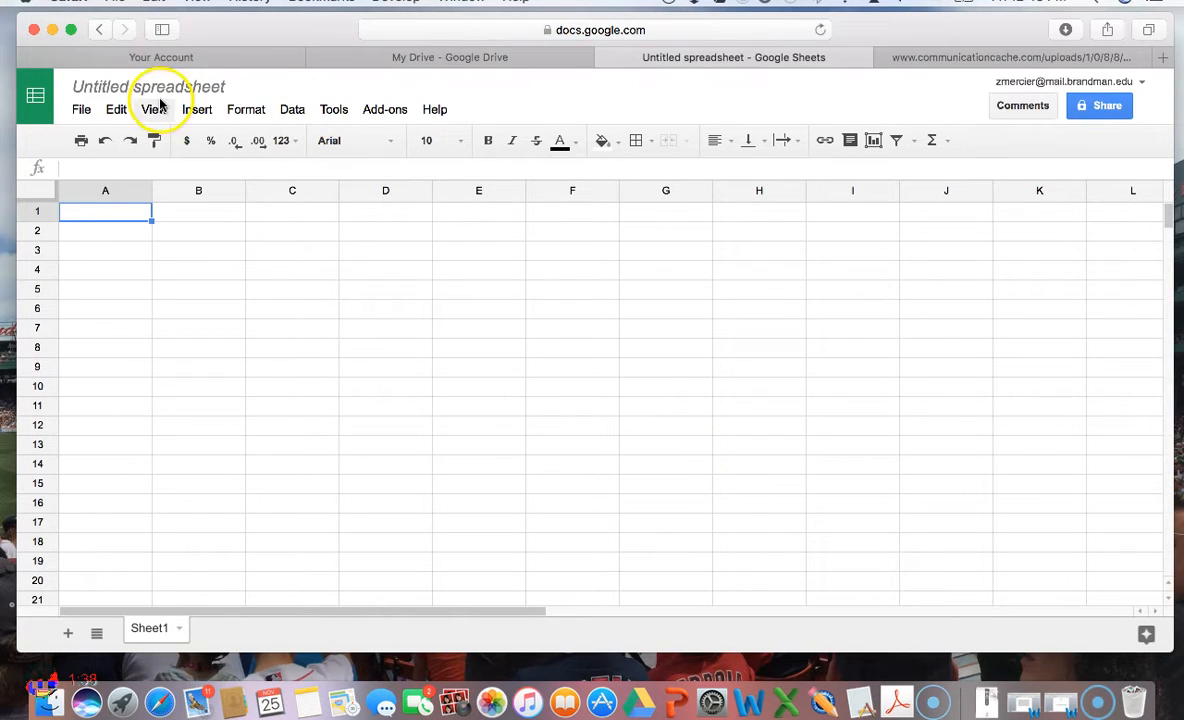
Step: Rename the untitled spreadsheet as Sample Matrix
{"action": "left_click", "coordinate": [130, 84]}
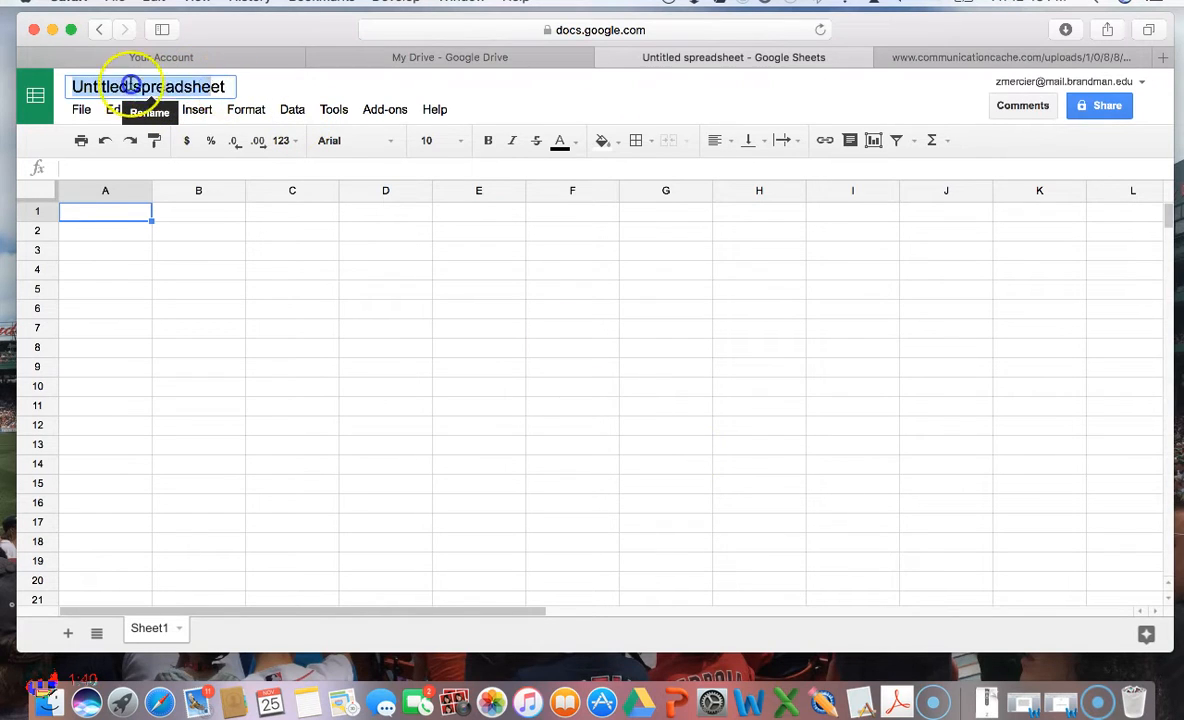
{"action": "type", "text": "Sample Matrix"}
{"action": "left_click", "coordinate": [181, 90]}
{"action": "left_click", "coordinate": [122, 214]}
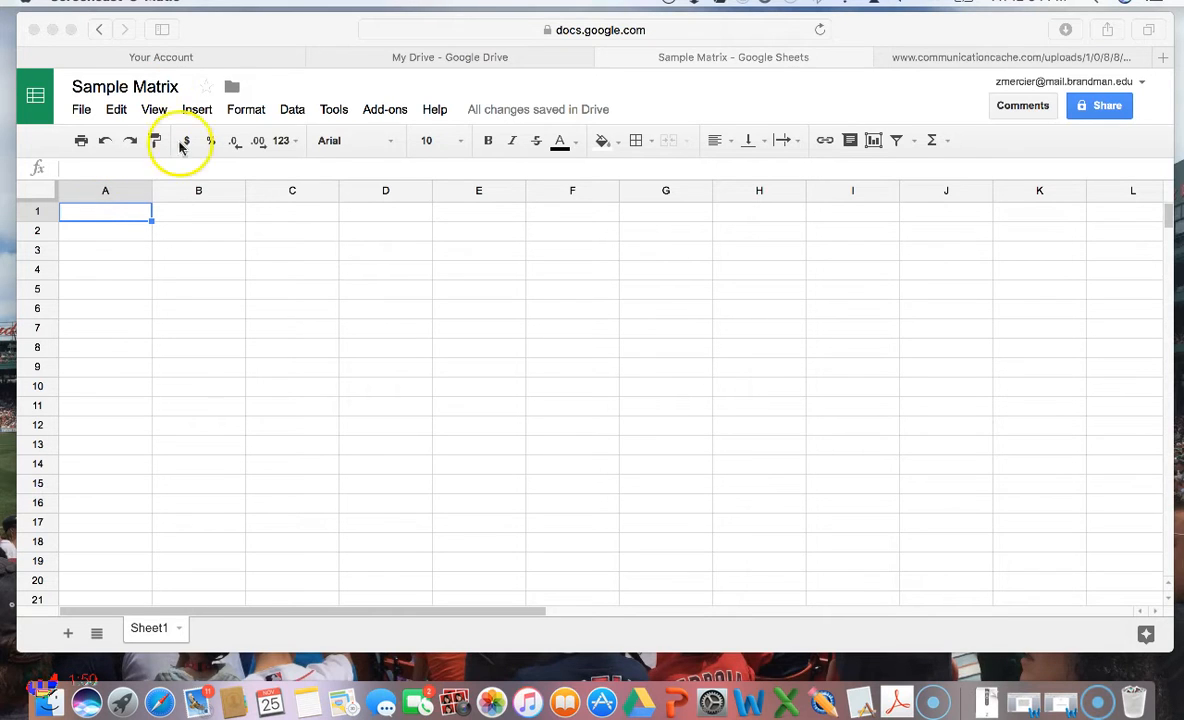
{"action": "left_click", "coordinate": [118, 214]}
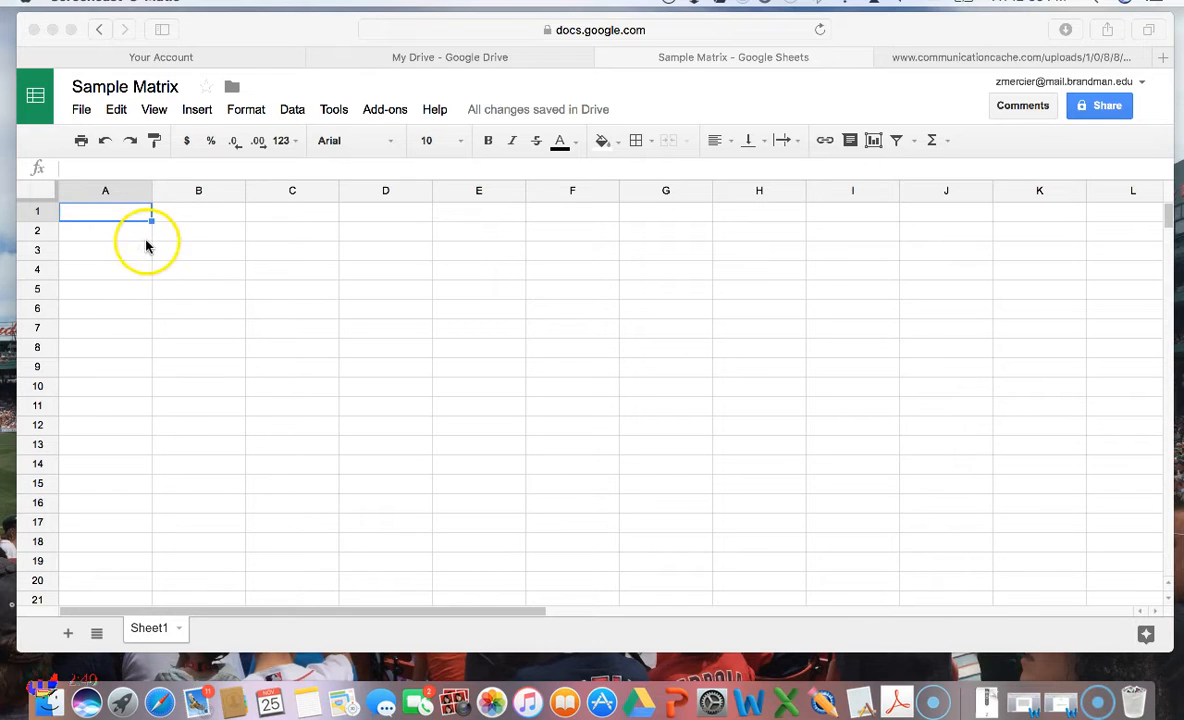
Step: Fill all of row 2 and all of column B with black
{"action": "left_click", "coordinate": [44, 234]}
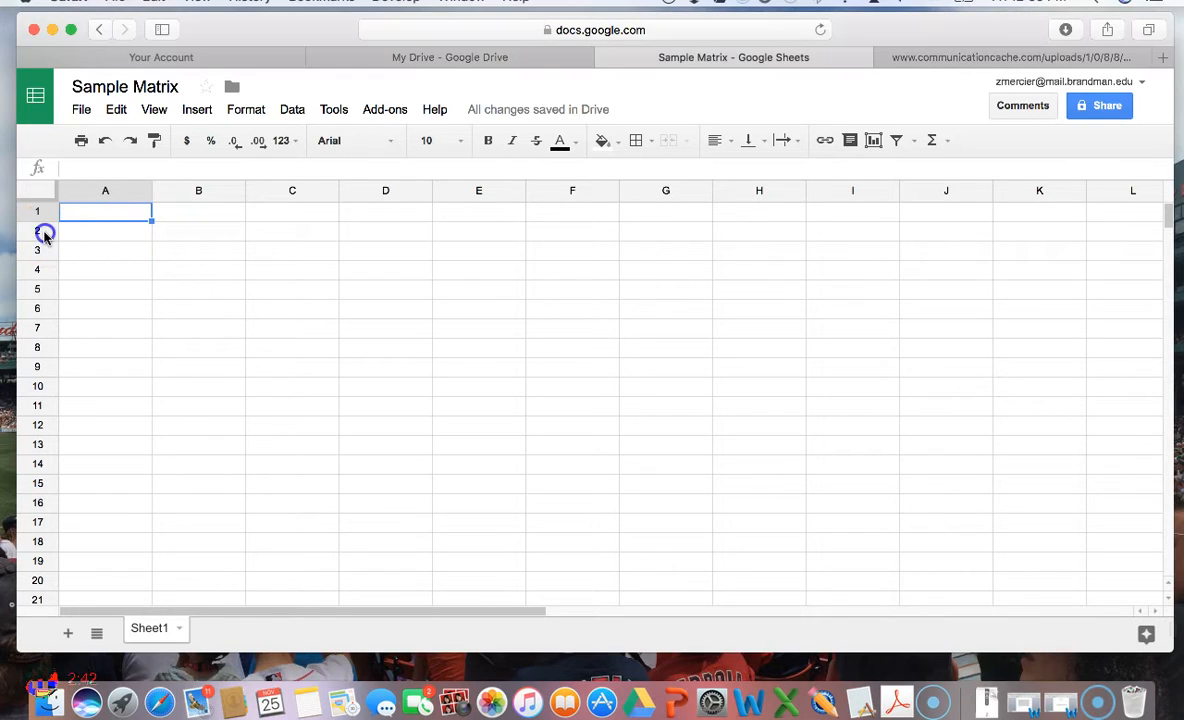
{"action": "left_click", "coordinate": [44, 232]}
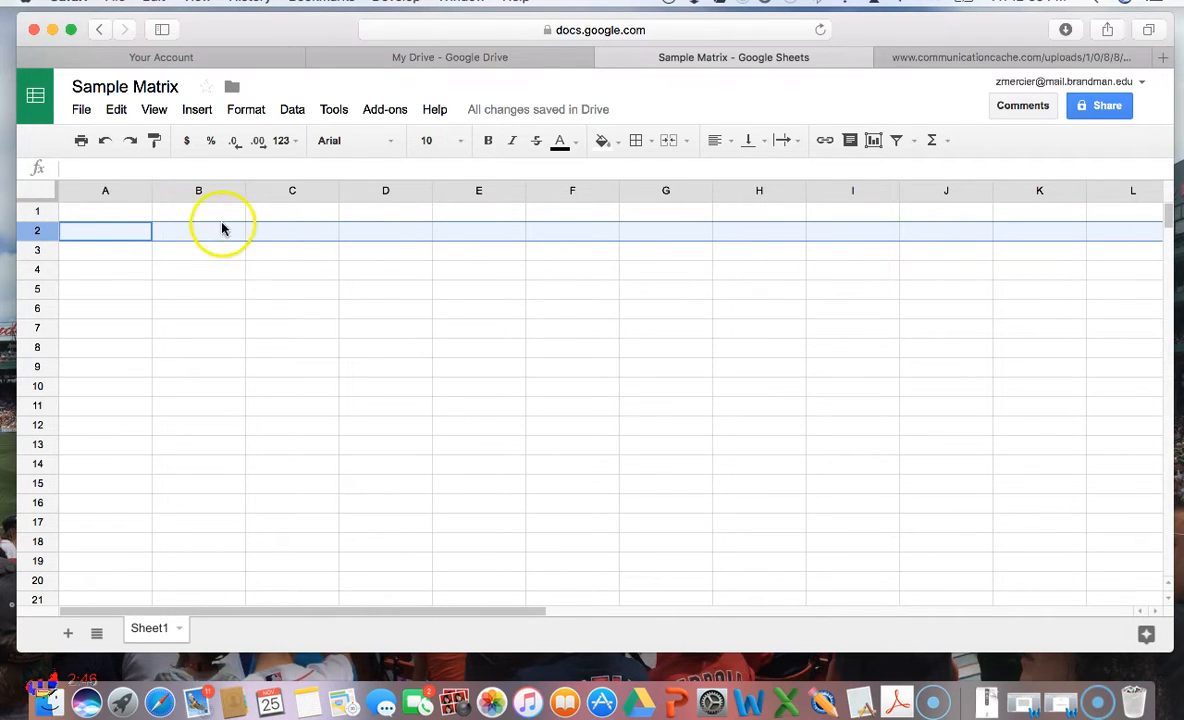
{"action": "left_click", "coordinate": [617, 147]}
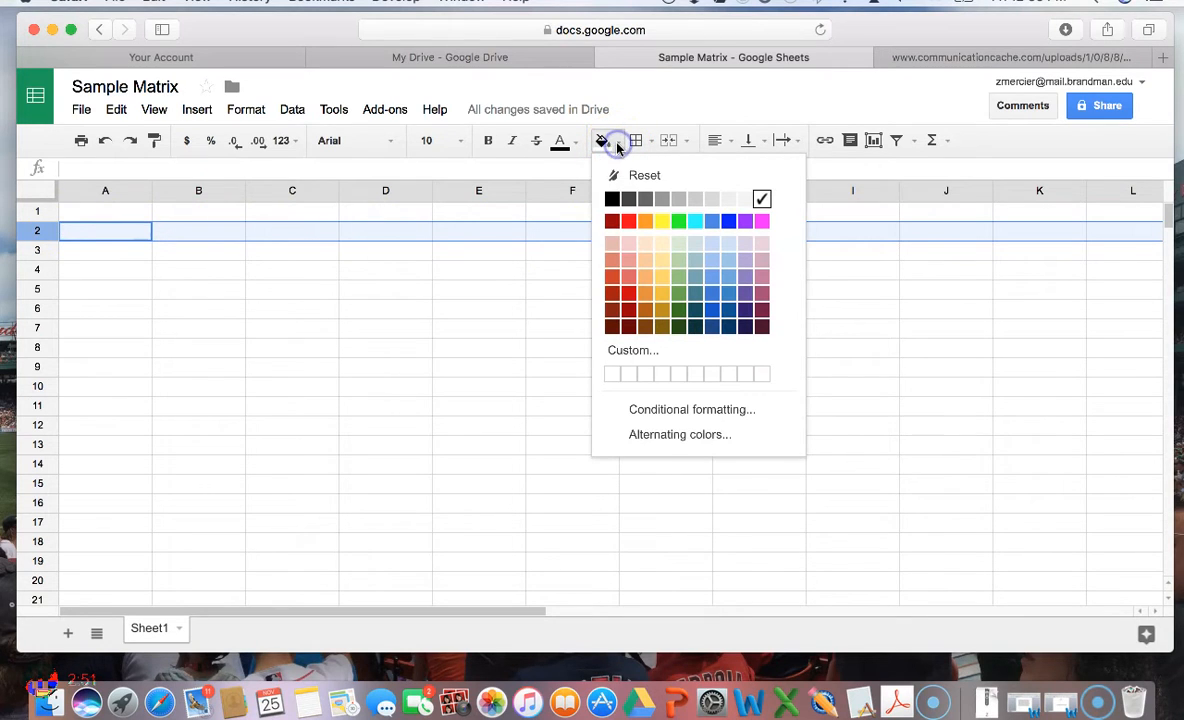
{"action": "left_click", "coordinate": [612, 201]}
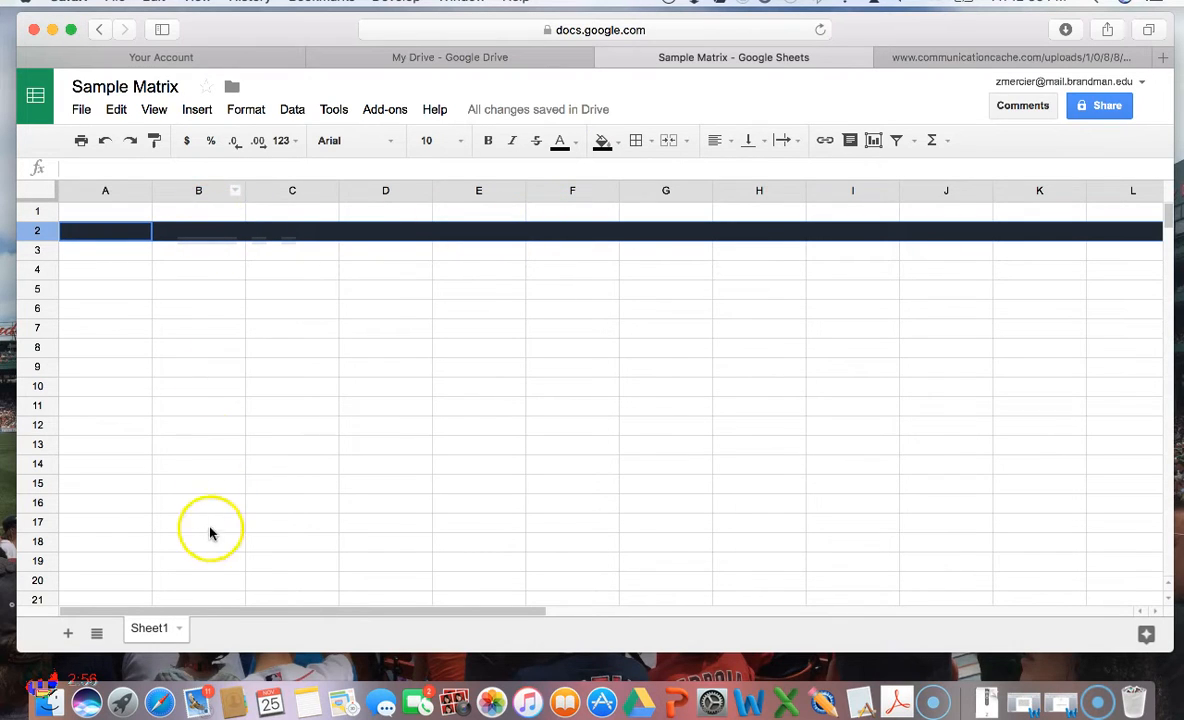
{"action": "left_click", "coordinate": [178, 196]}
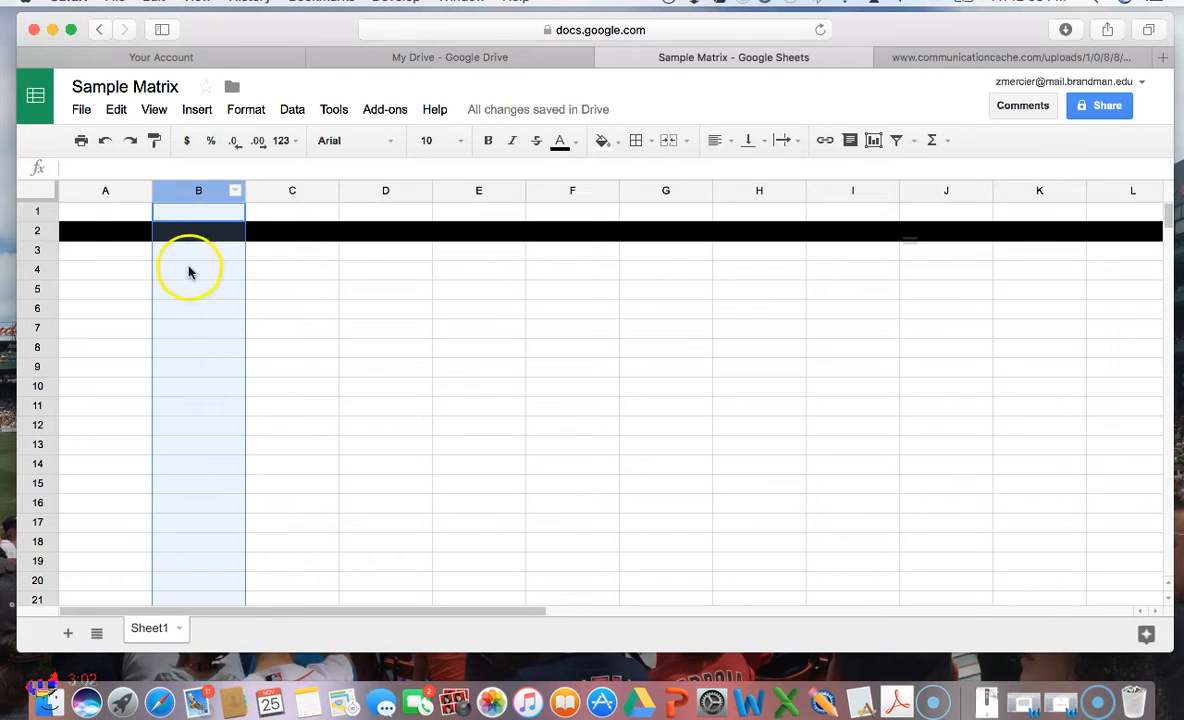
{"action": "left_click", "coordinate": [612, 142]}
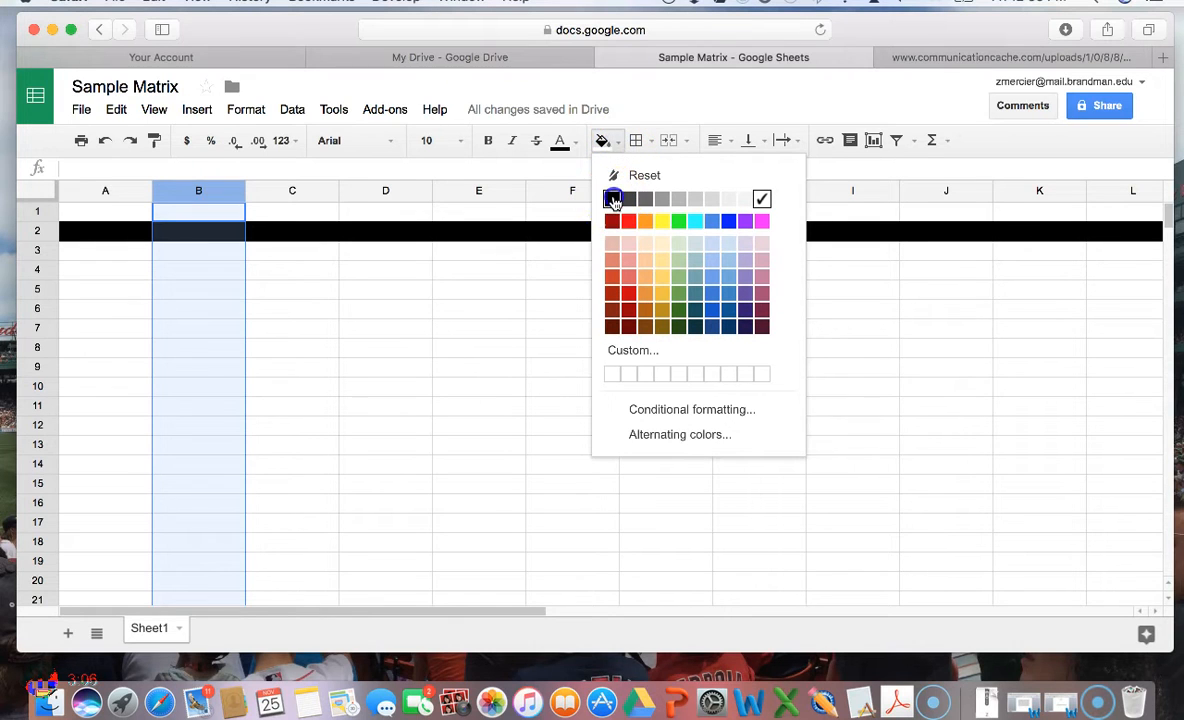
{"action": "left_click", "coordinate": [612, 199]}
{"action": "left_click", "coordinate": [211, 265]}
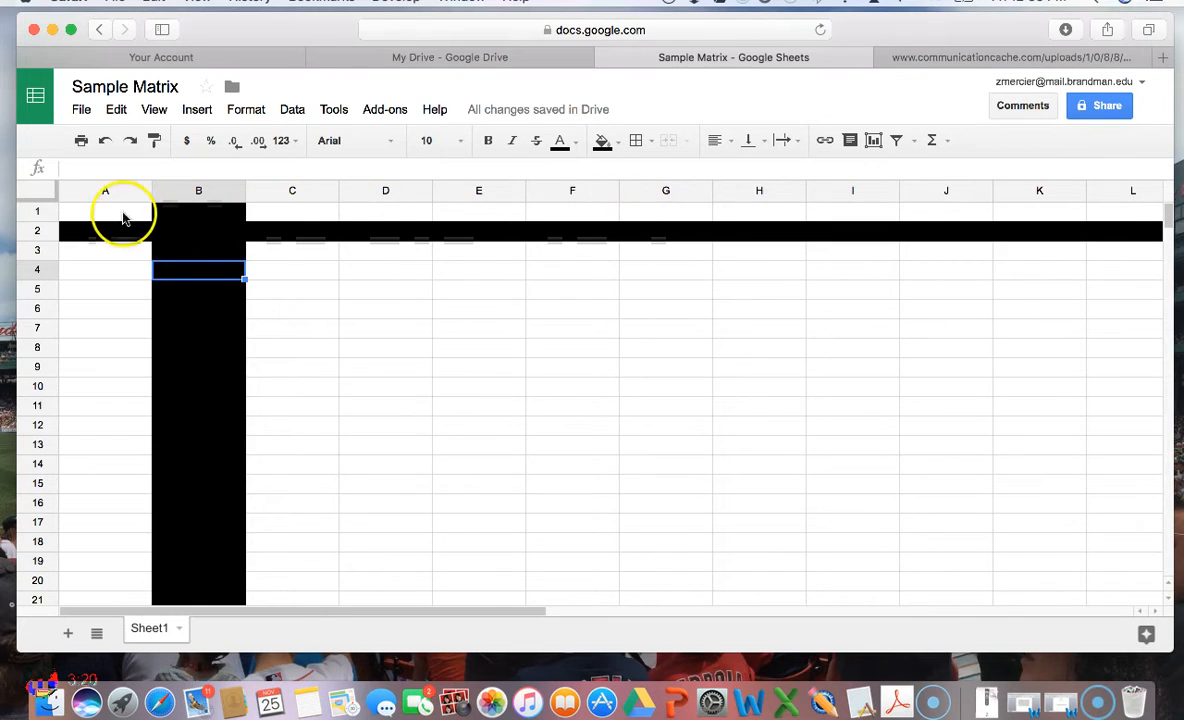
Step: Fill all of row 1 with bright green and all of column A with light blue
{"action": "left_click", "coordinate": [32, 212]}
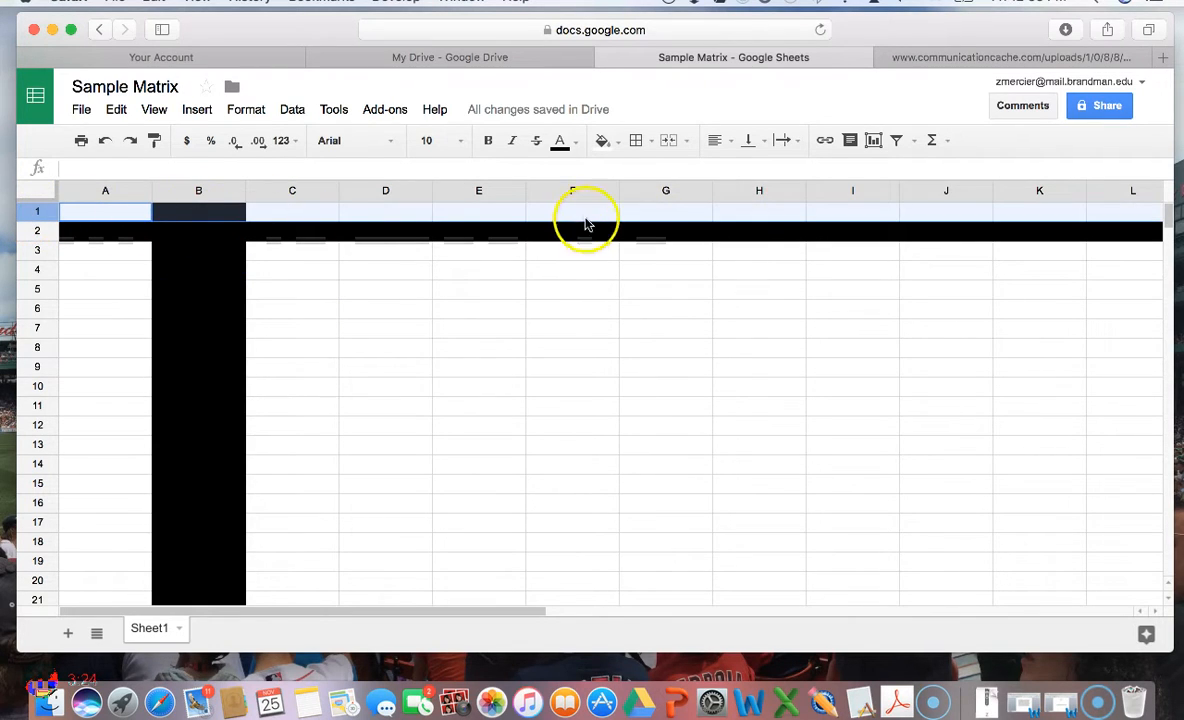
{"action": "left_click", "coordinate": [617, 148]}
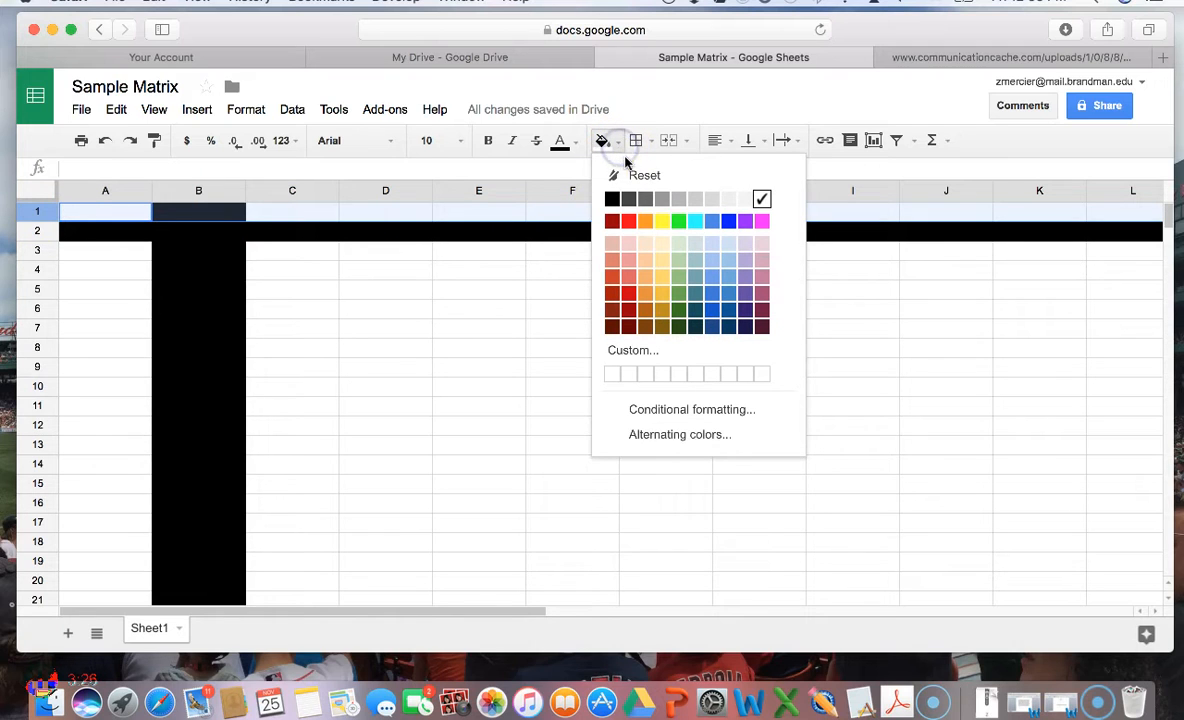
{"action": "left_click", "coordinate": [679, 222]}
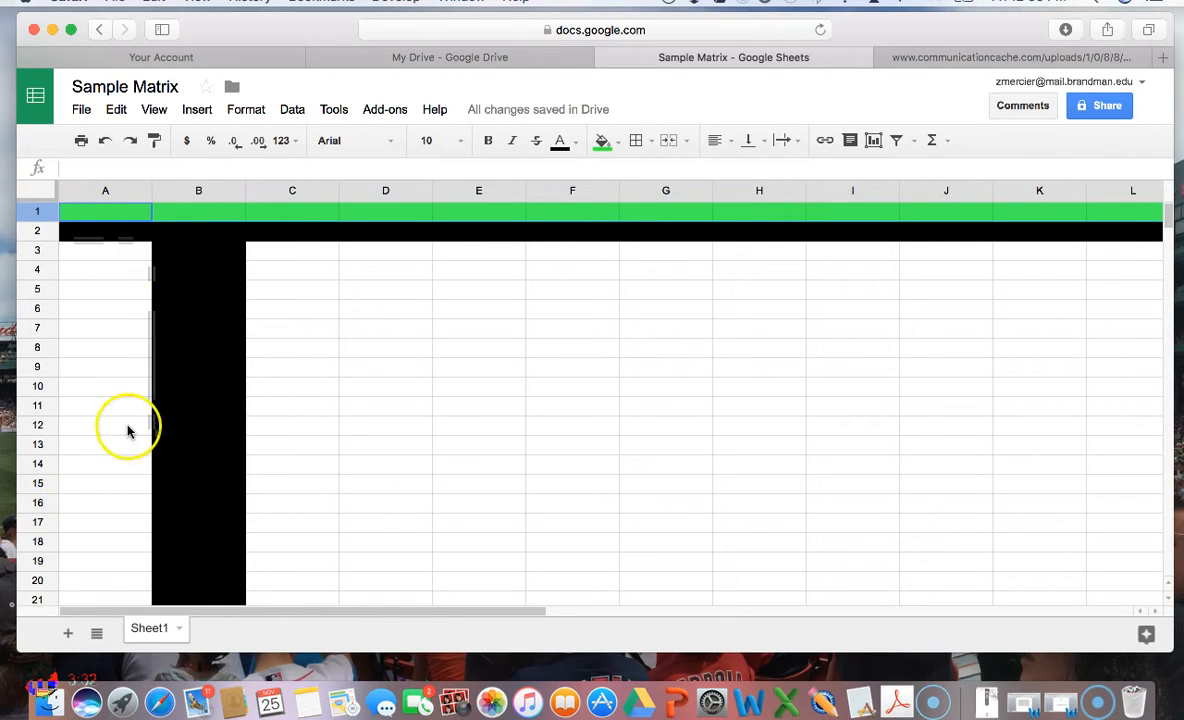
{"action": "left_click", "coordinate": [119, 195]}
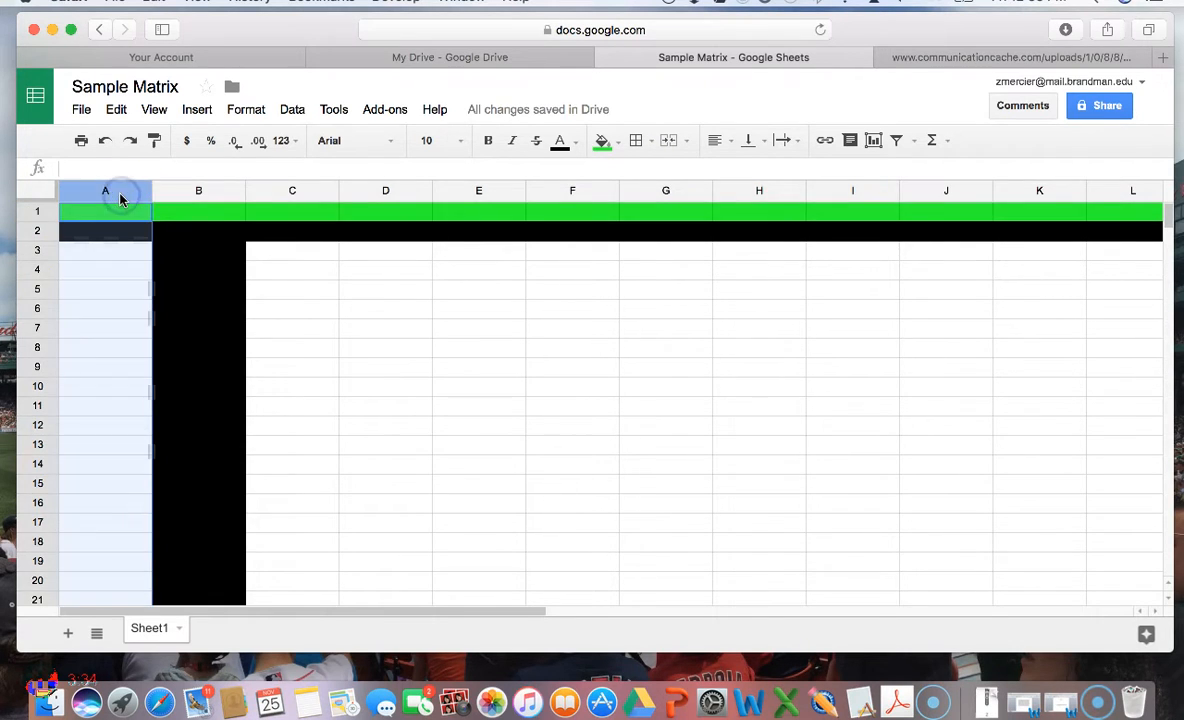
{"action": "left_click", "coordinate": [614, 143]}
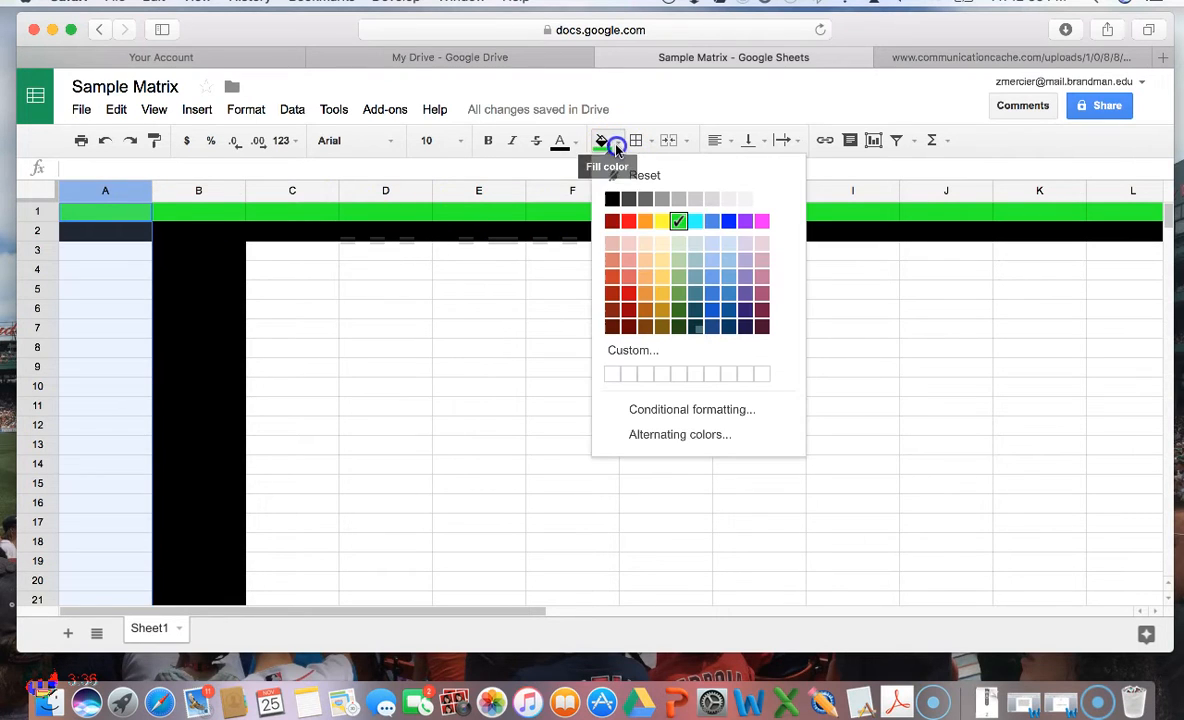
{"action": "left_click", "coordinate": [712, 243]}
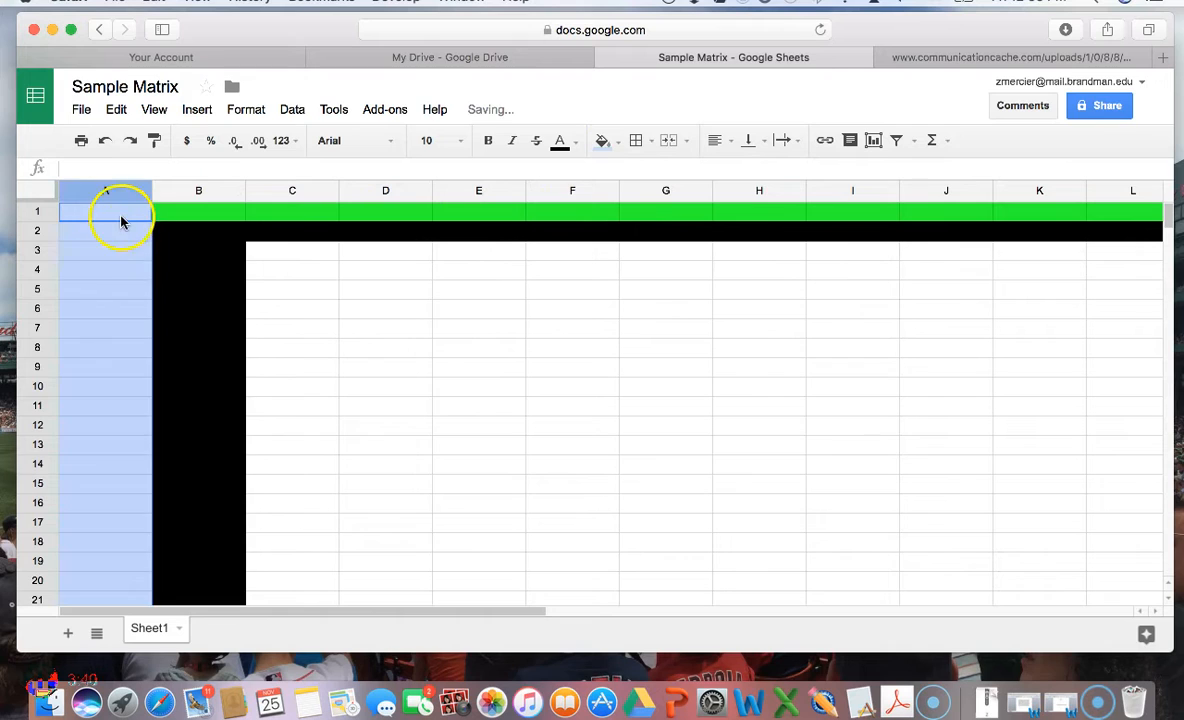
Step: Fill cell A1 with white and enter the title "Sample Matrix" in it
{"action": "left_click", "coordinate": [120, 222]}
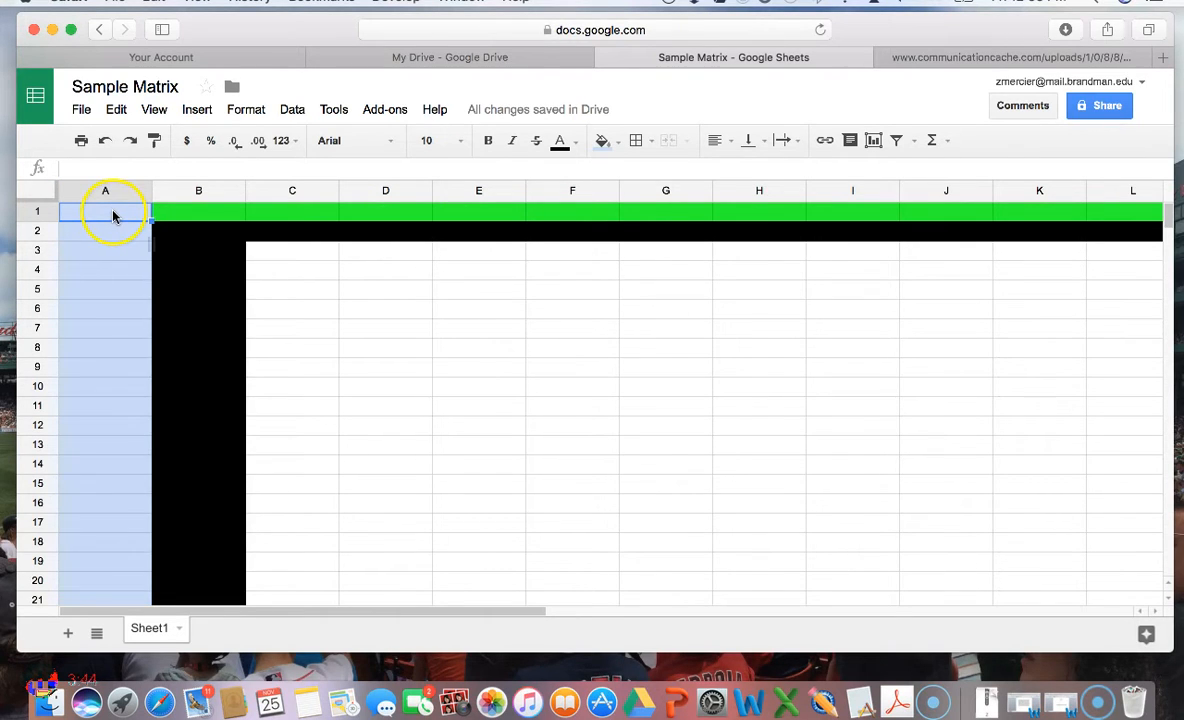
{"action": "left_click", "coordinate": [612, 145]}
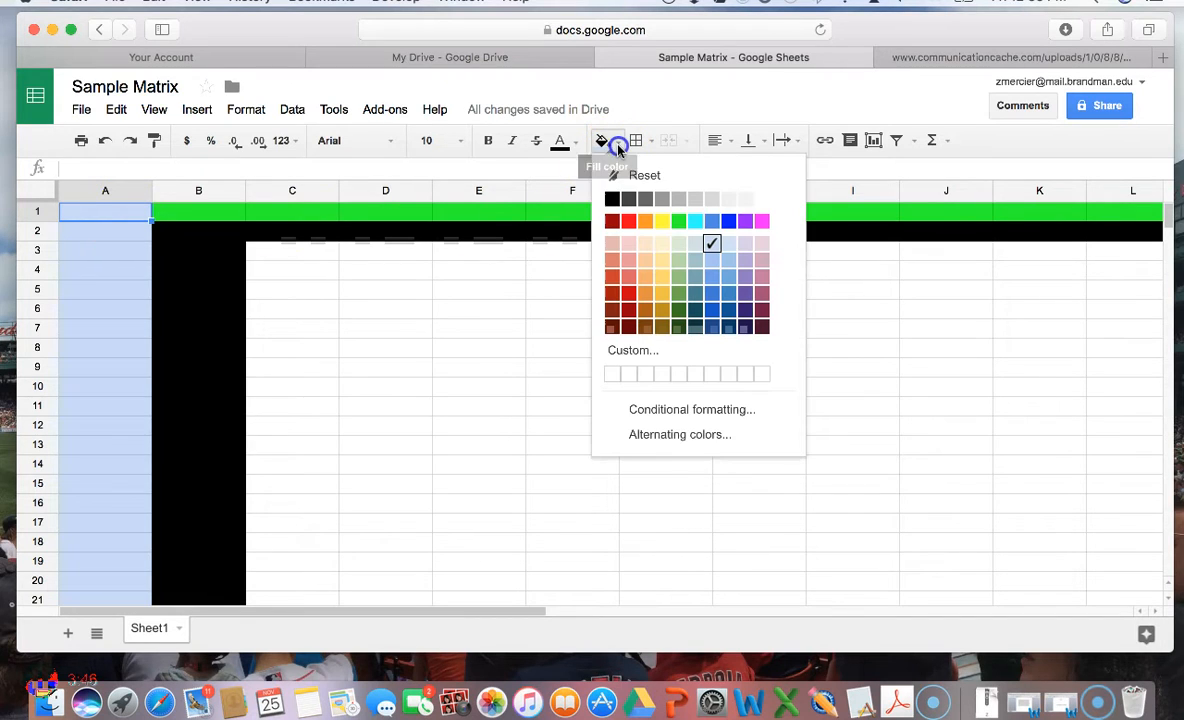
{"action": "left_click", "coordinate": [761, 203]}
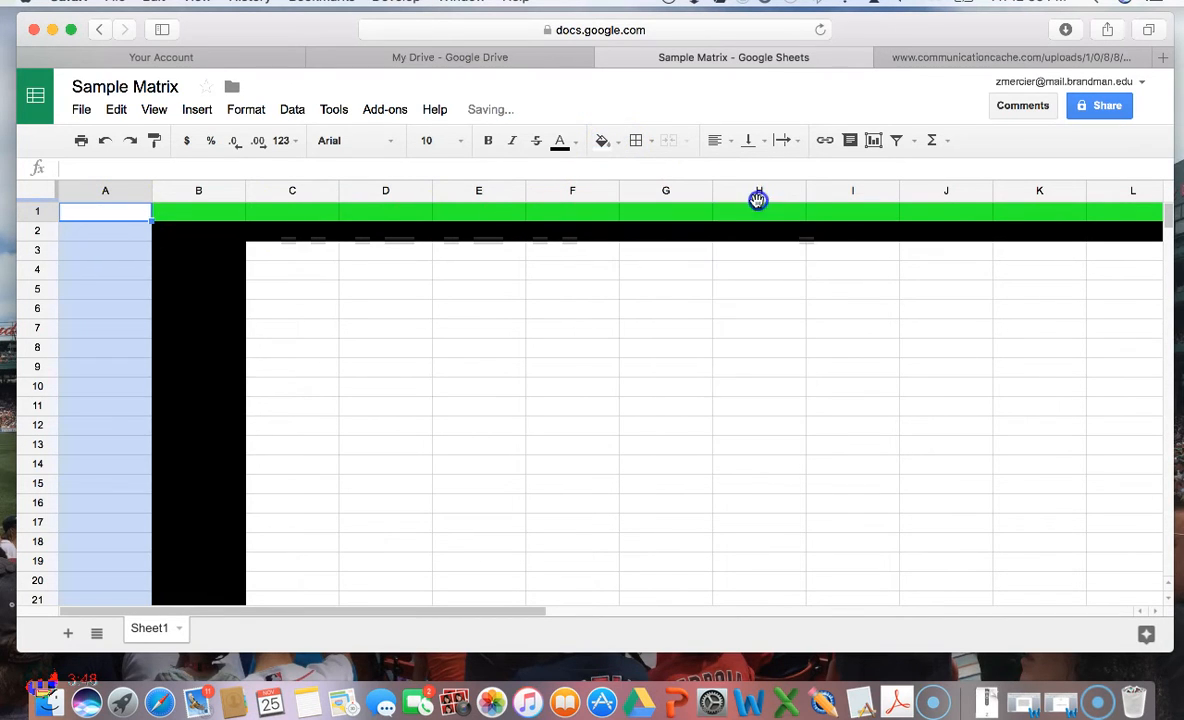
{"action": "left_click", "coordinate": [106, 213]}
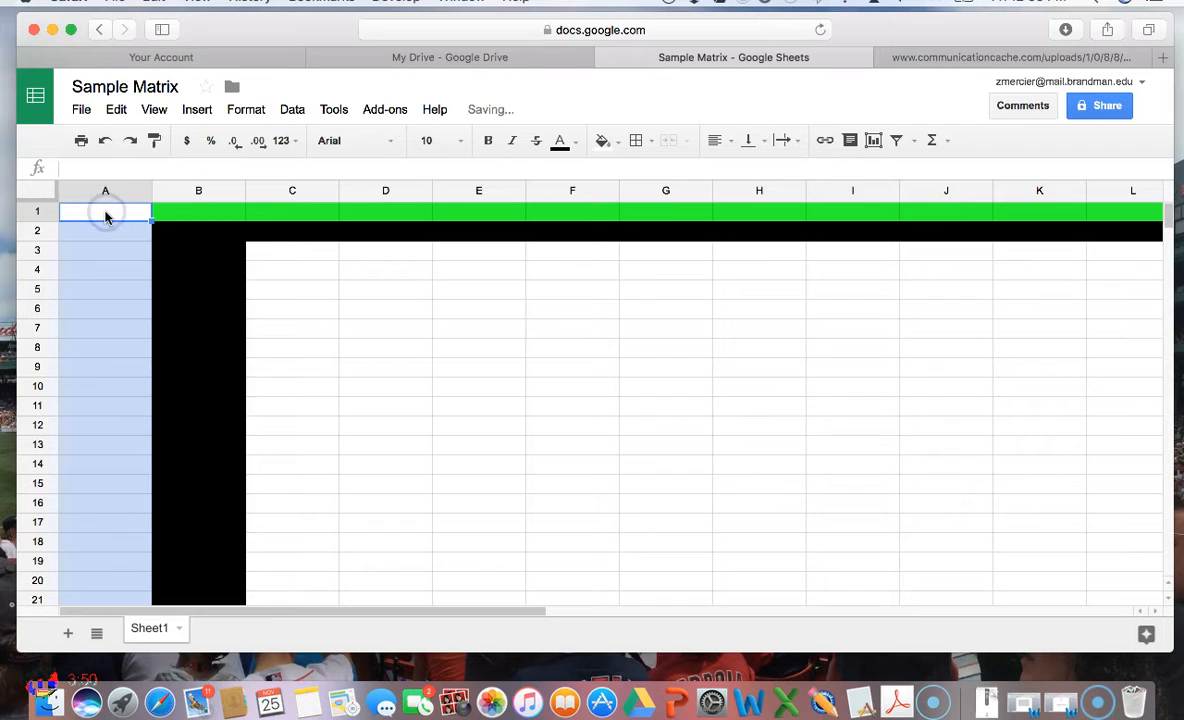
{"action": "type", "text": "S"}
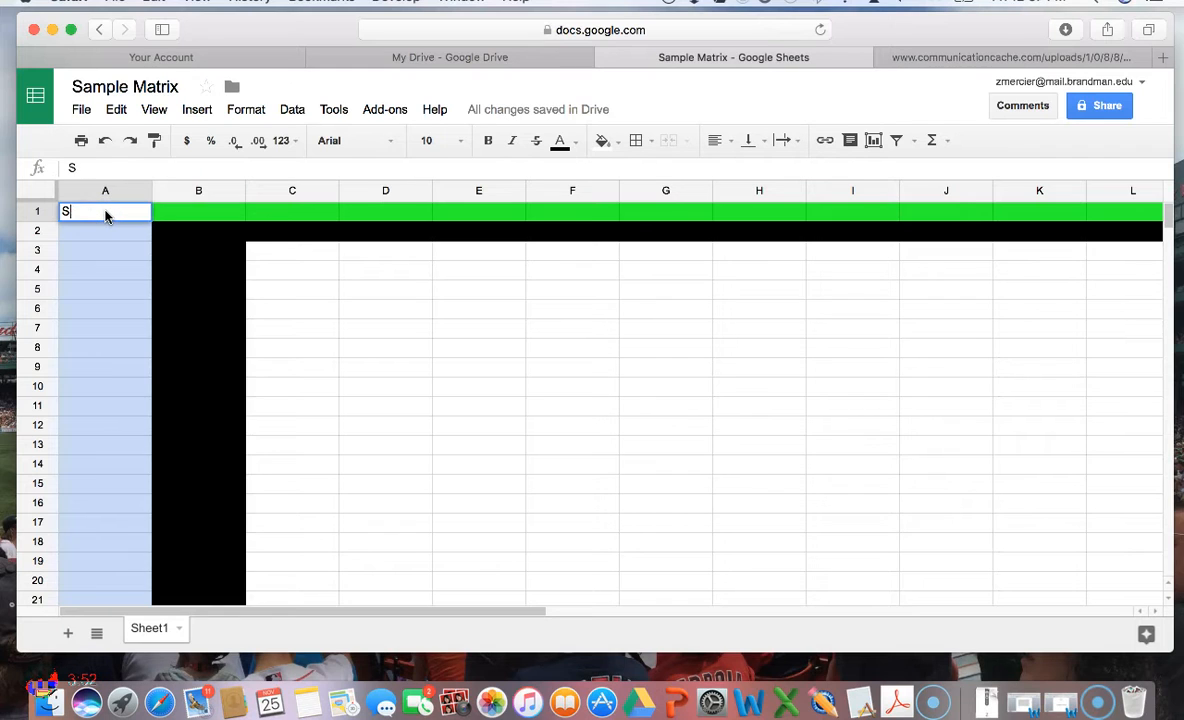
{"action": "type", "text": "ample Matrix"}
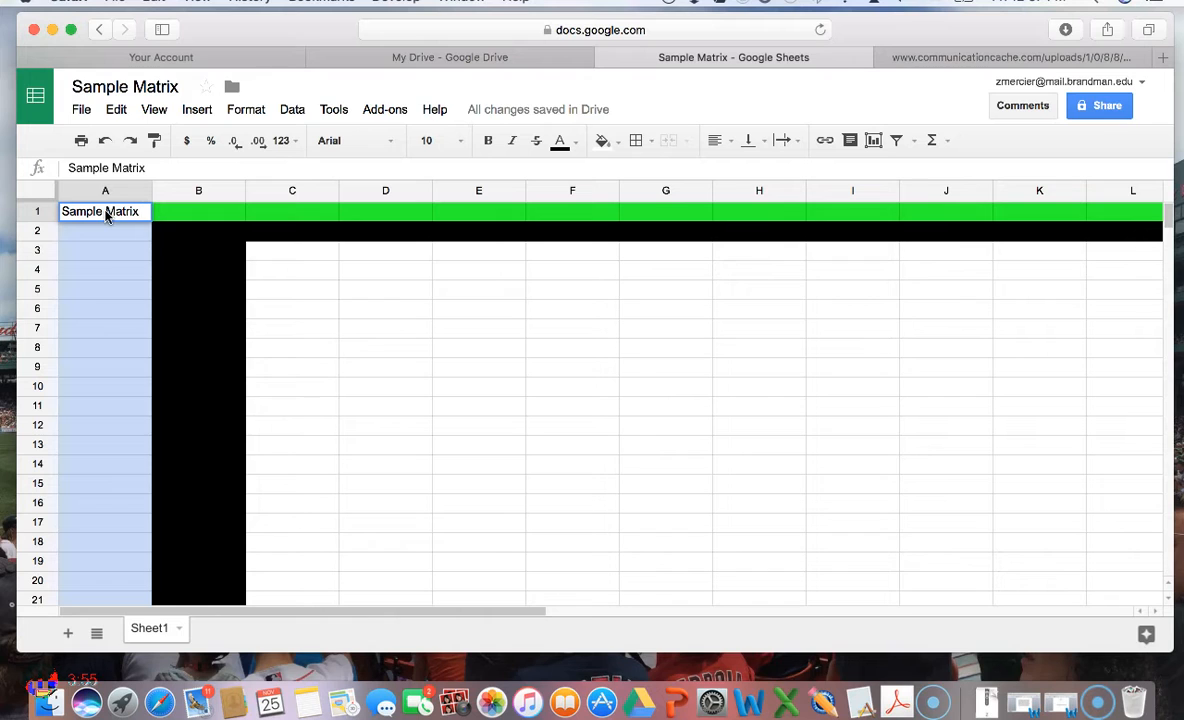
{"action": "left_click", "coordinate": [68, 271]}
{"action": "left_click", "coordinate": [87, 251]}
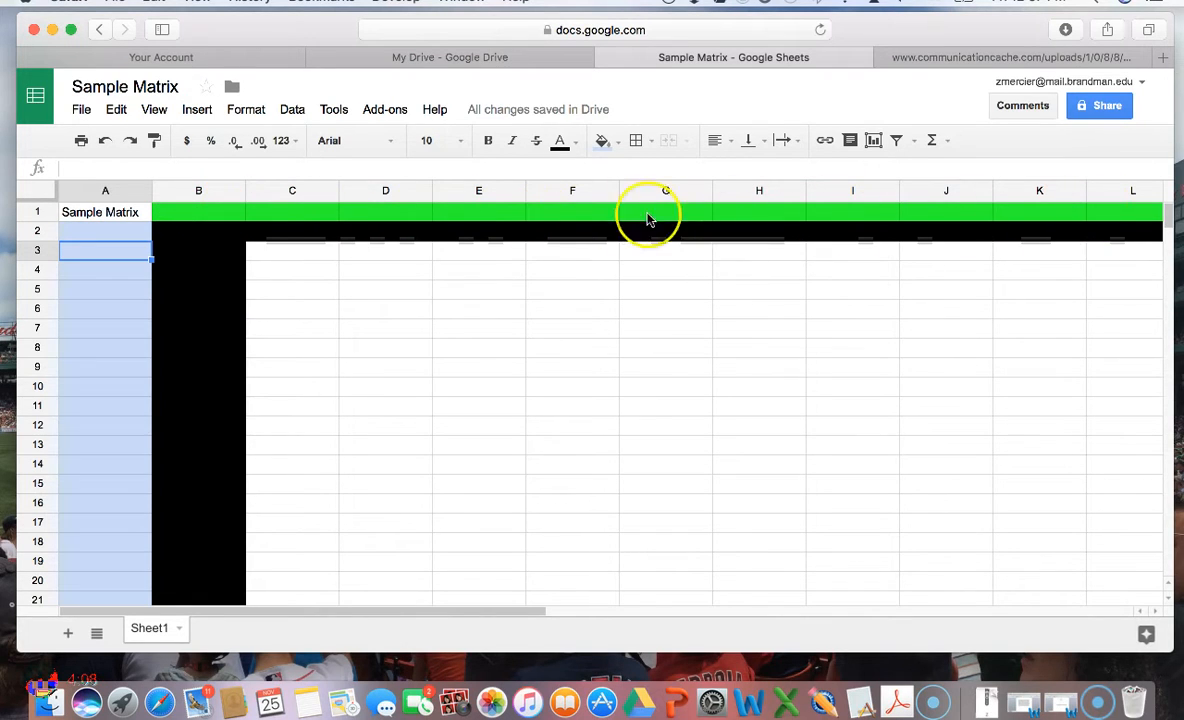
Step: Enter the heading "THEMES" in cell B1 and make it bold
{"action": "left_click", "coordinate": [201, 212]}
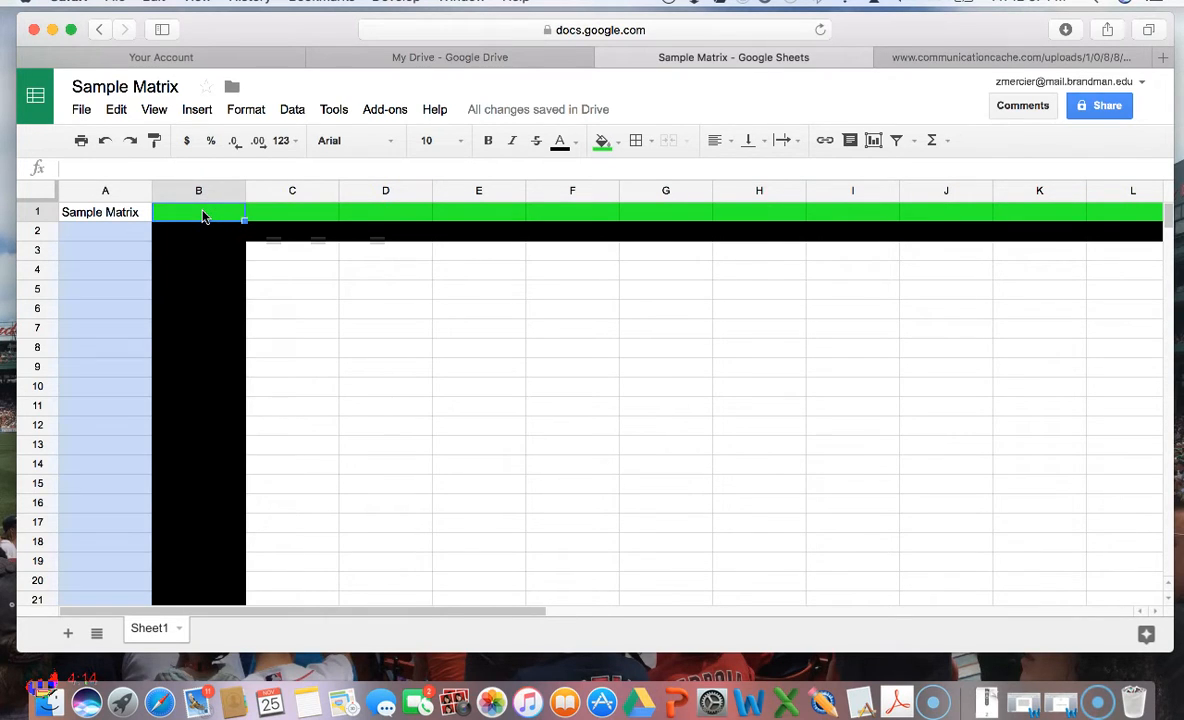
{"action": "type", "text": "THEM"}
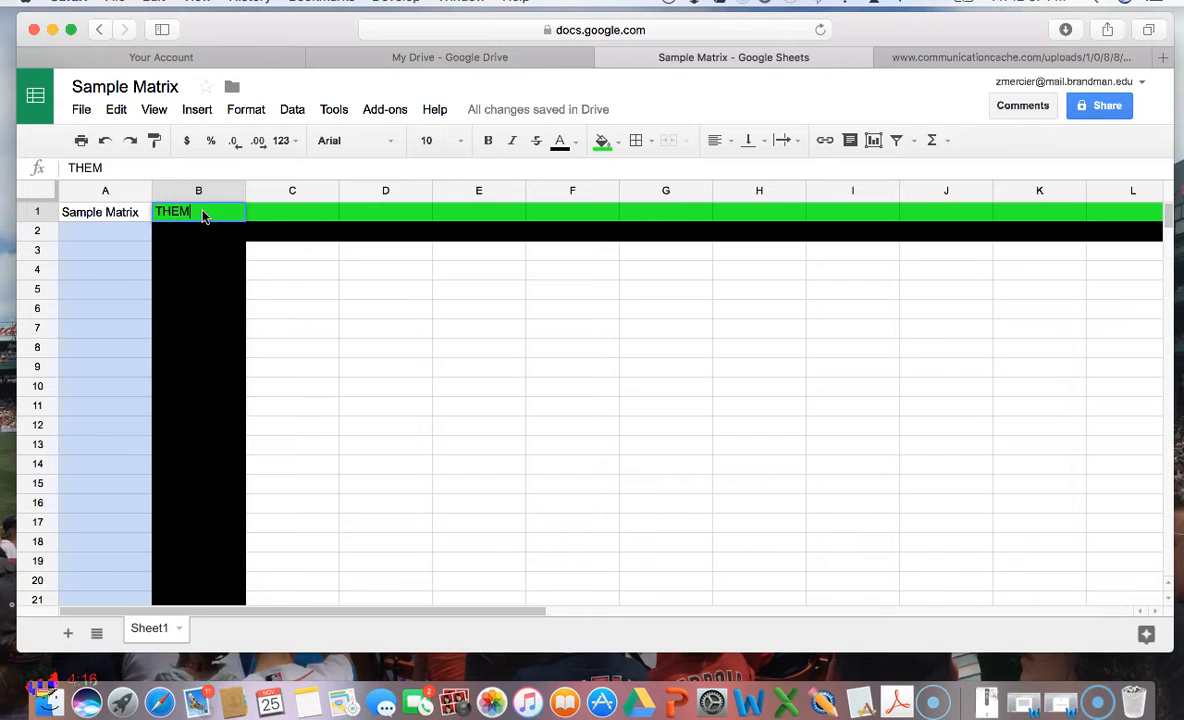
{"action": "left_click", "coordinate": [207, 217]}
{"action": "left_click_drag", "start_coordinate": [209, 212], "coordinate": [157, 211]}
{"action": "left_click", "coordinate": [488, 141]}
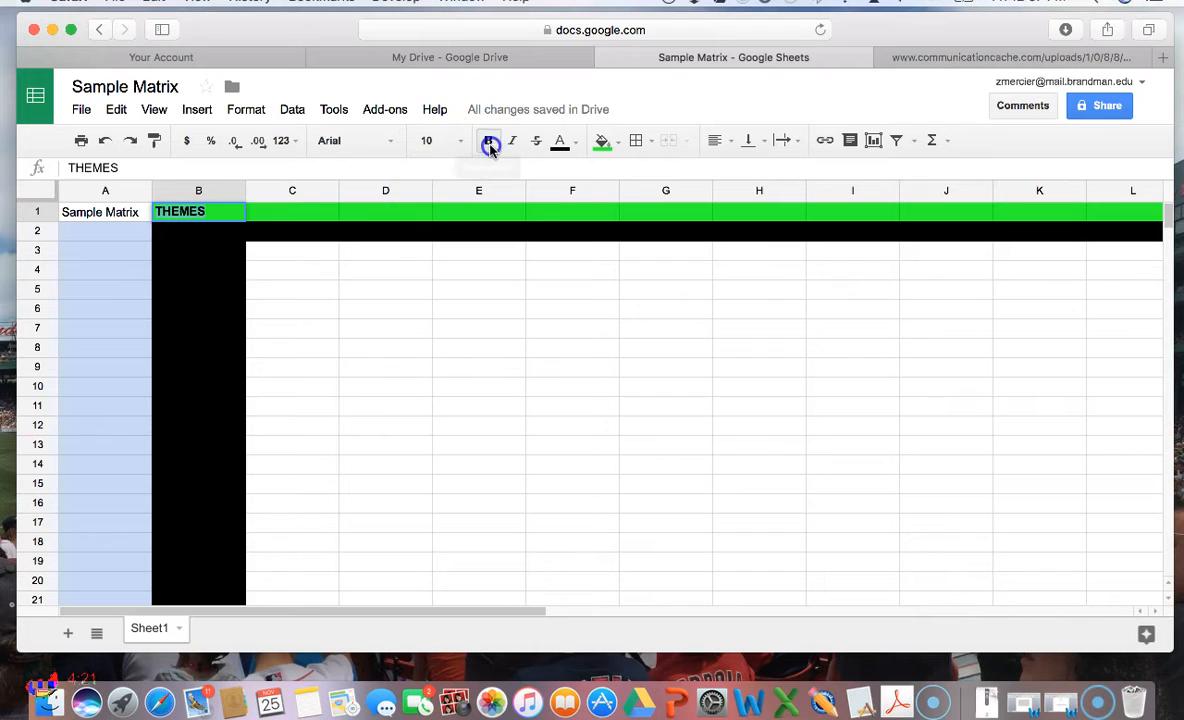
Step: Enter the heading "REFERENCES" in cell A2 and make it bold
{"action": "left_click", "coordinate": [98, 232]}
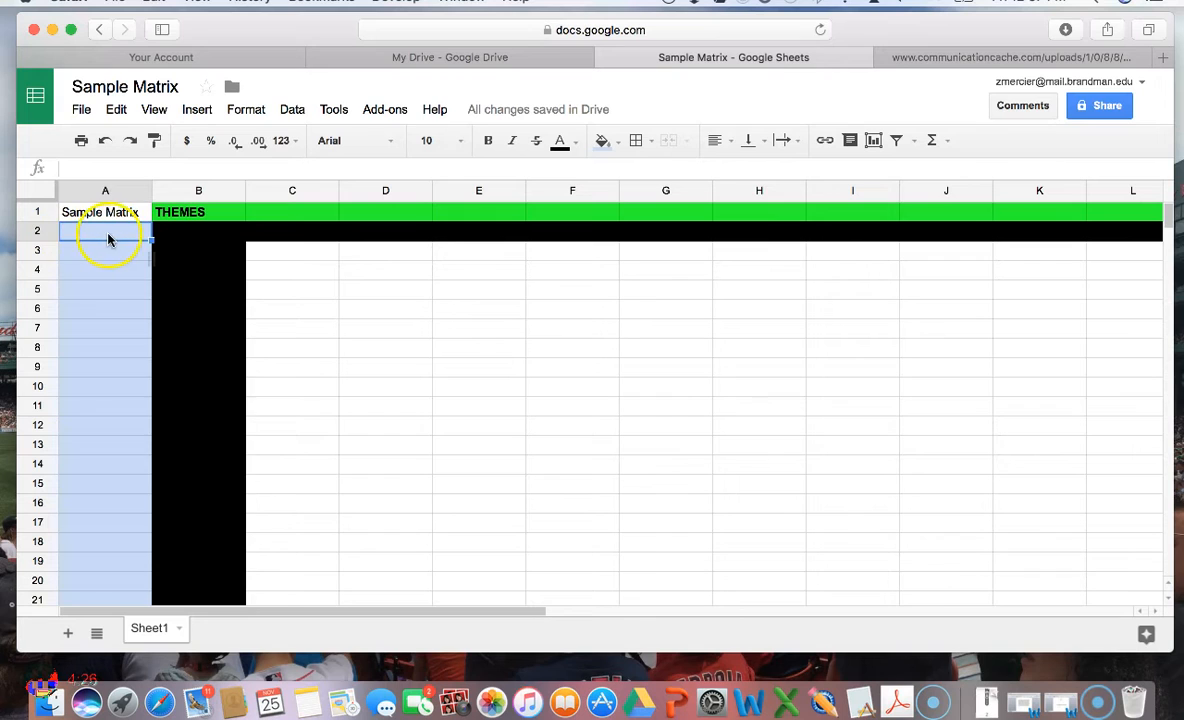
{"action": "left_click", "coordinate": [83, 233]}
{"action": "type", "text": "REFERENCES"}
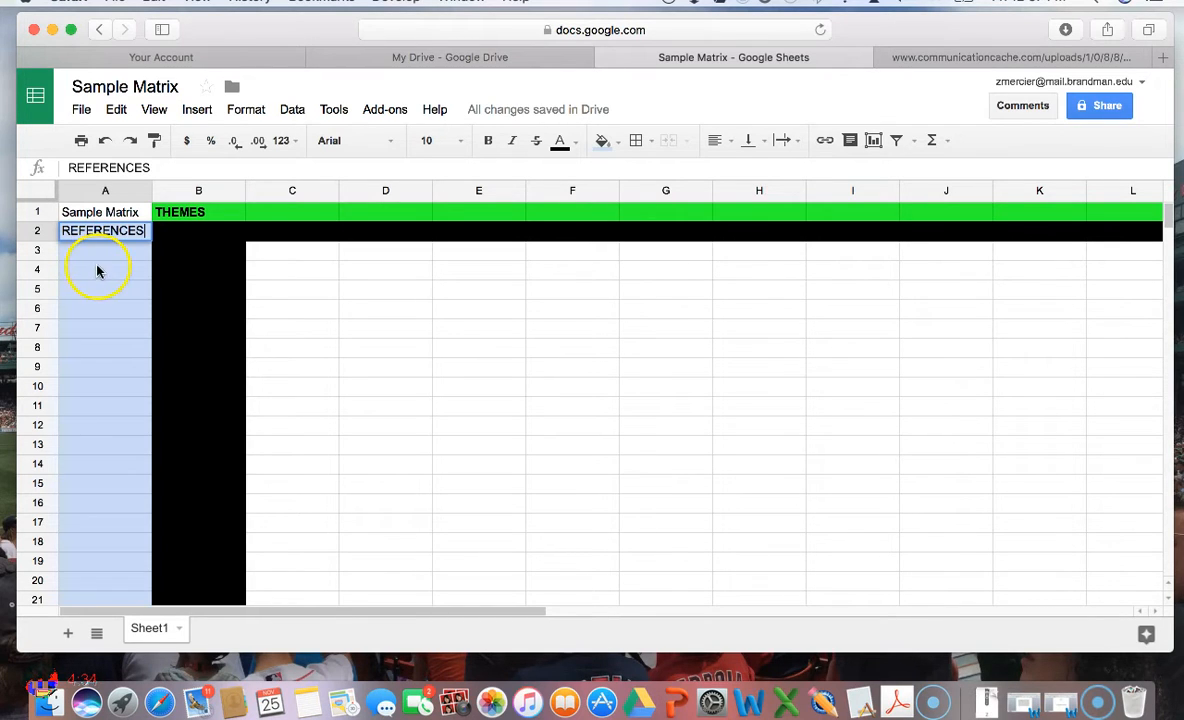
{"action": "left_click_drag", "start_coordinate": [141, 231], "coordinate": [69, 231]}
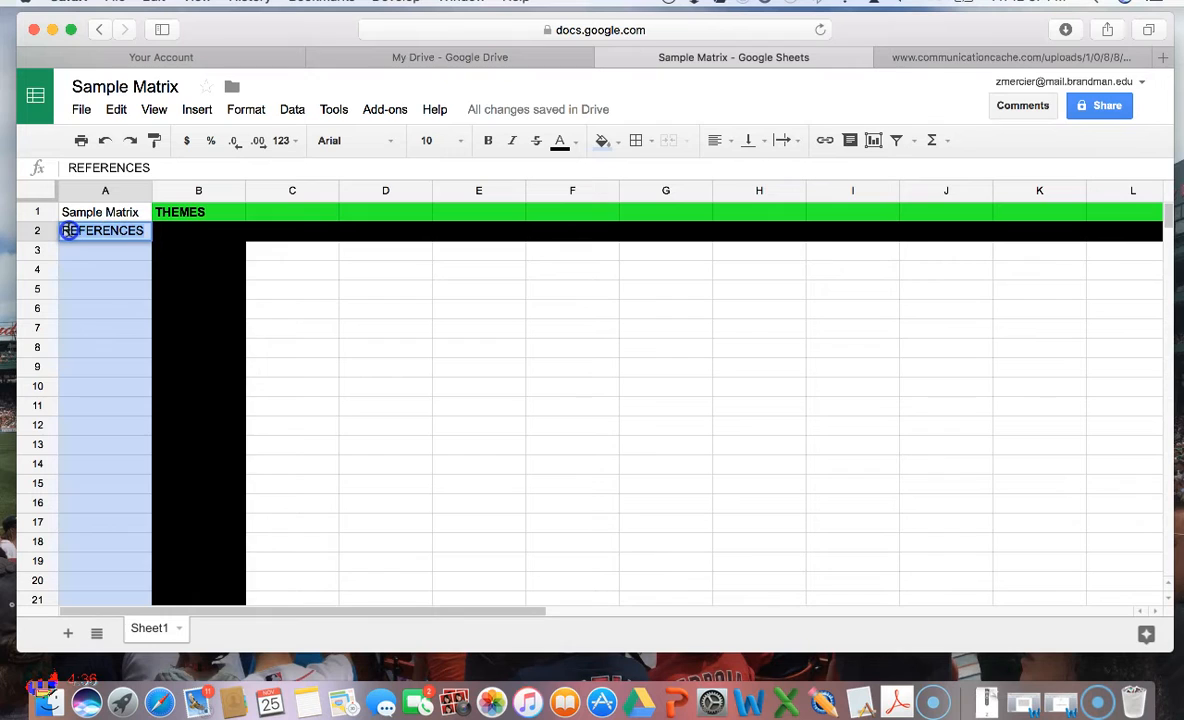
{"action": "left_click", "coordinate": [486, 141]}
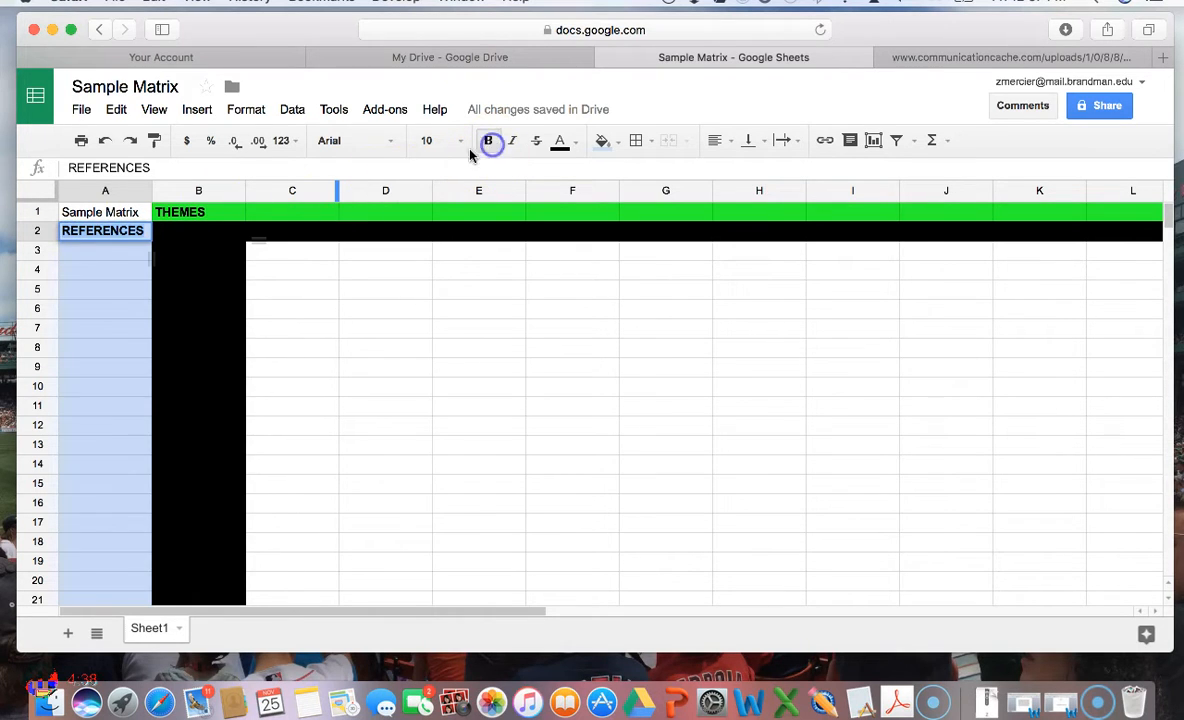
{"action": "left_click", "coordinate": [117, 258]}
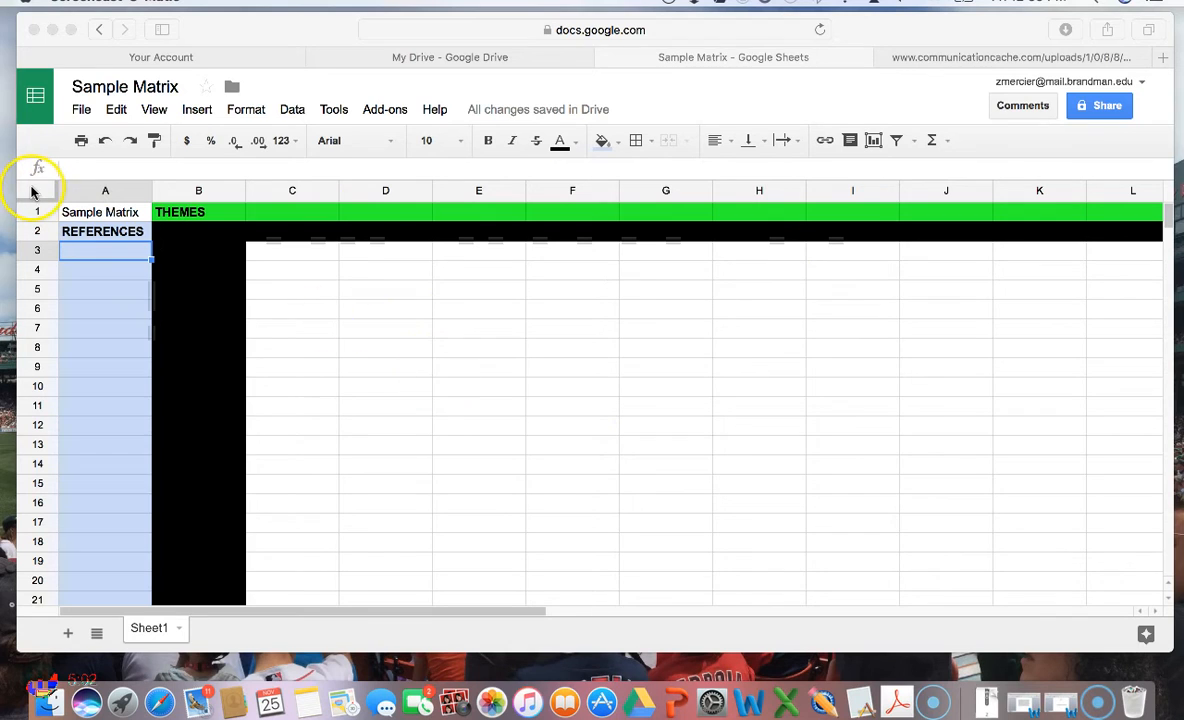
{"action": "left_click", "coordinate": [41, 193]}
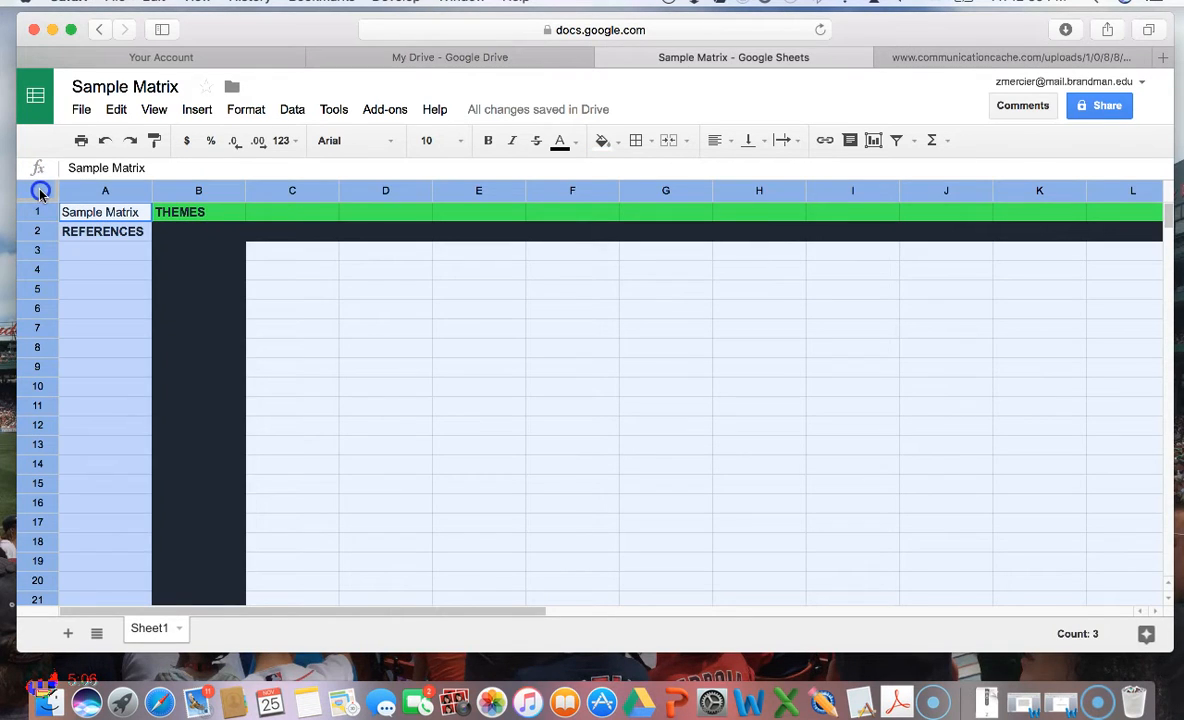
{"action": "left_click", "coordinate": [386, 326]}
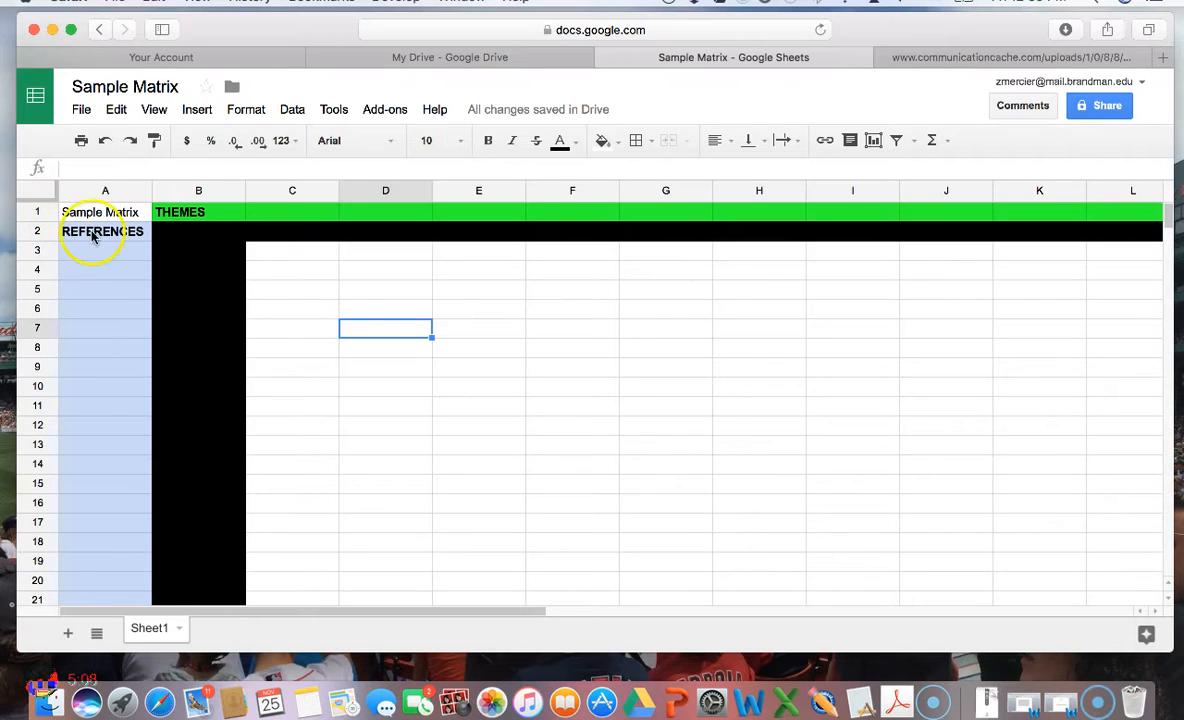
Step: Apply borders to all sides of every cell in the entire sheet
{"action": "left_click", "coordinate": [40, 190]}
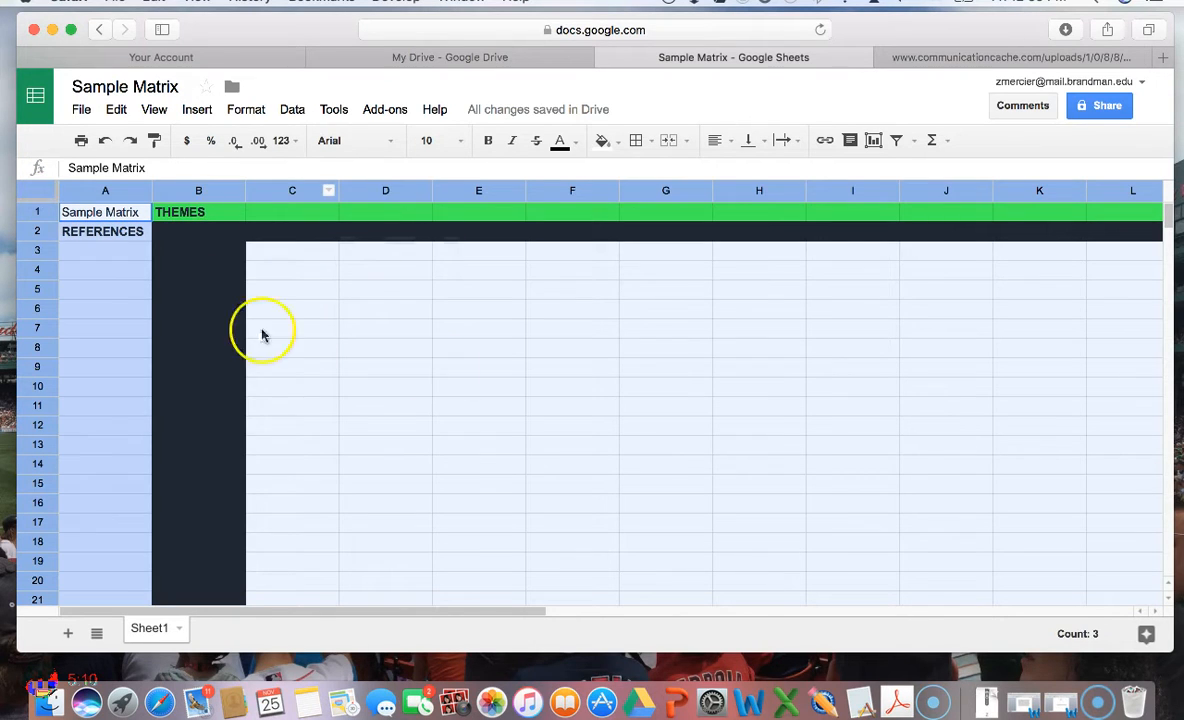
{"action": "left_click", "coordinate": [638, 141]}
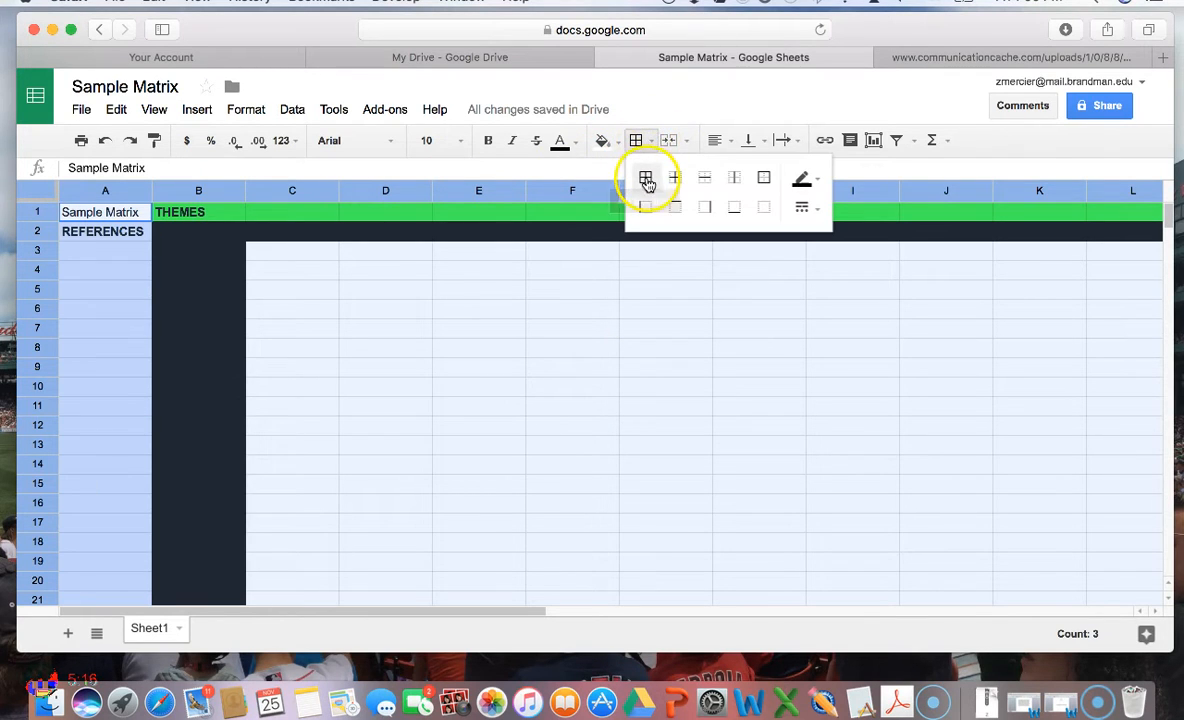
{"action": "left_click", "coordinate": [645, 178]}
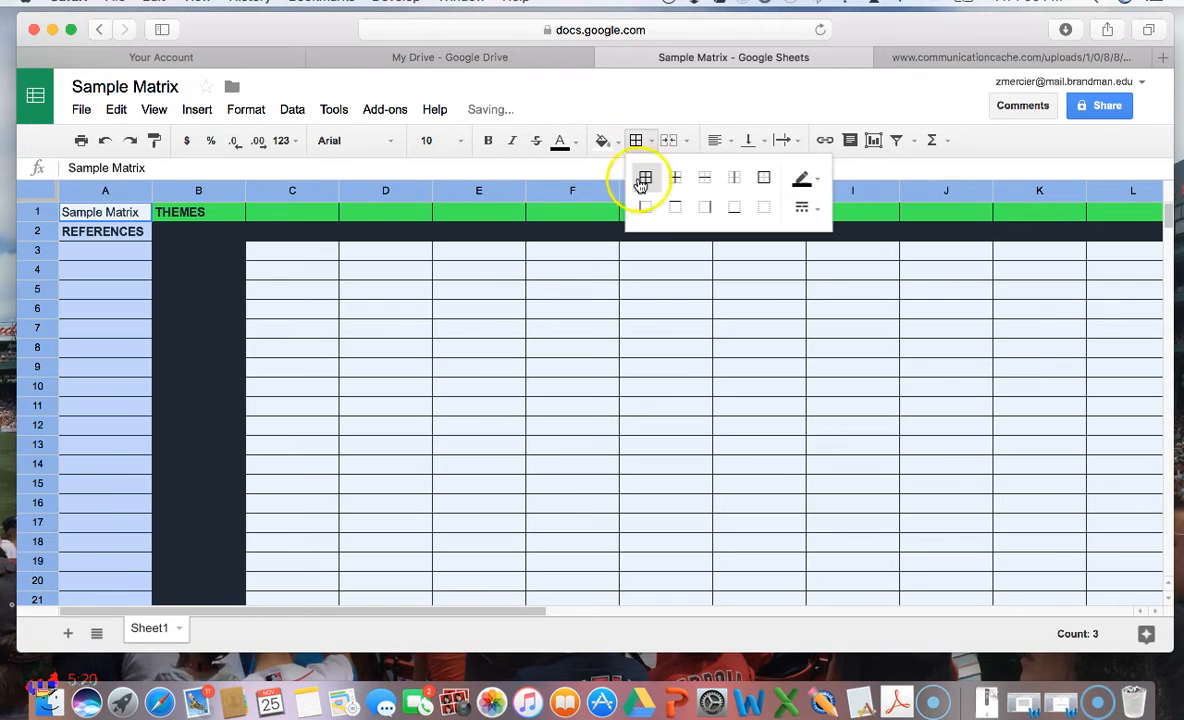
{"action": "left_click", "coordinate": [400, 362]}
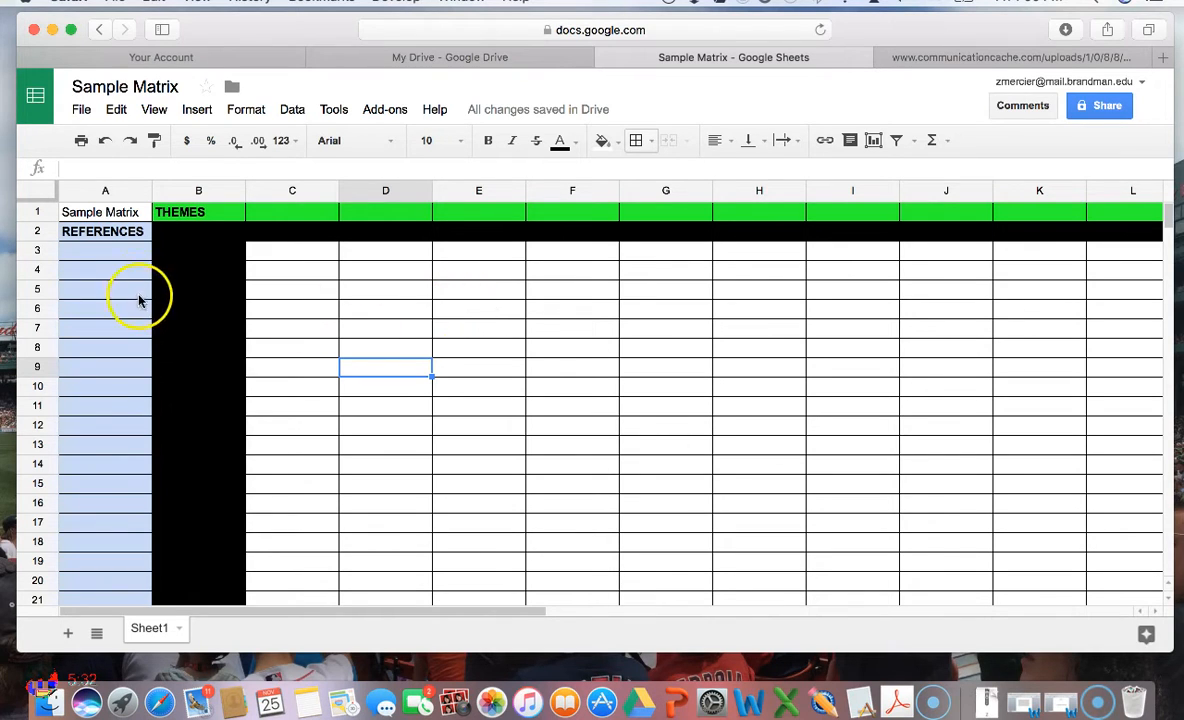
Step: Examine the bordered sheet's lower rows and far columns, checking whether the THEMES and REFERENCES headings stay in view
{"action": "left_click", "coordinate": [390, 330]}
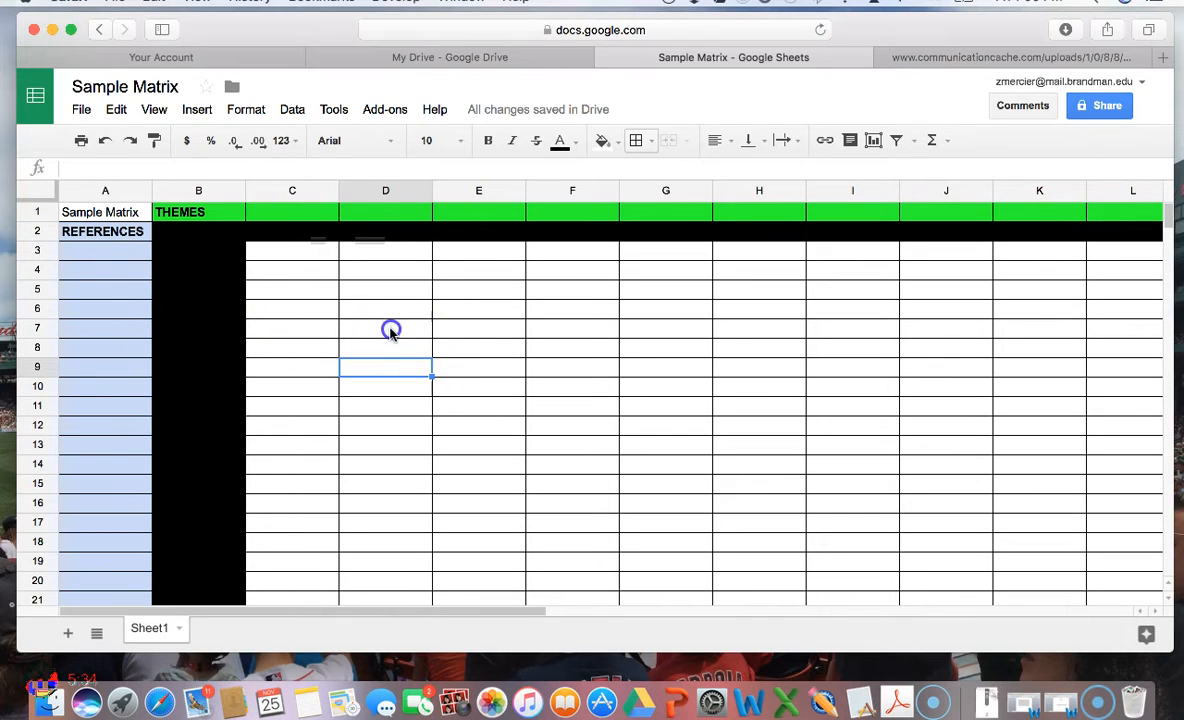
{"action": "scroll", "coordinate": [111, 300], "scroll_direction": "down", "scroll_amount": 3}
{"action": "scroll", "coordinate": [112, 302], "scroll_direction": "up", "scroll_amount": 3}
{"action": "scroll", "coordinate": [112, 303], "scroll_direction": "down", "scroll_amount": 10}
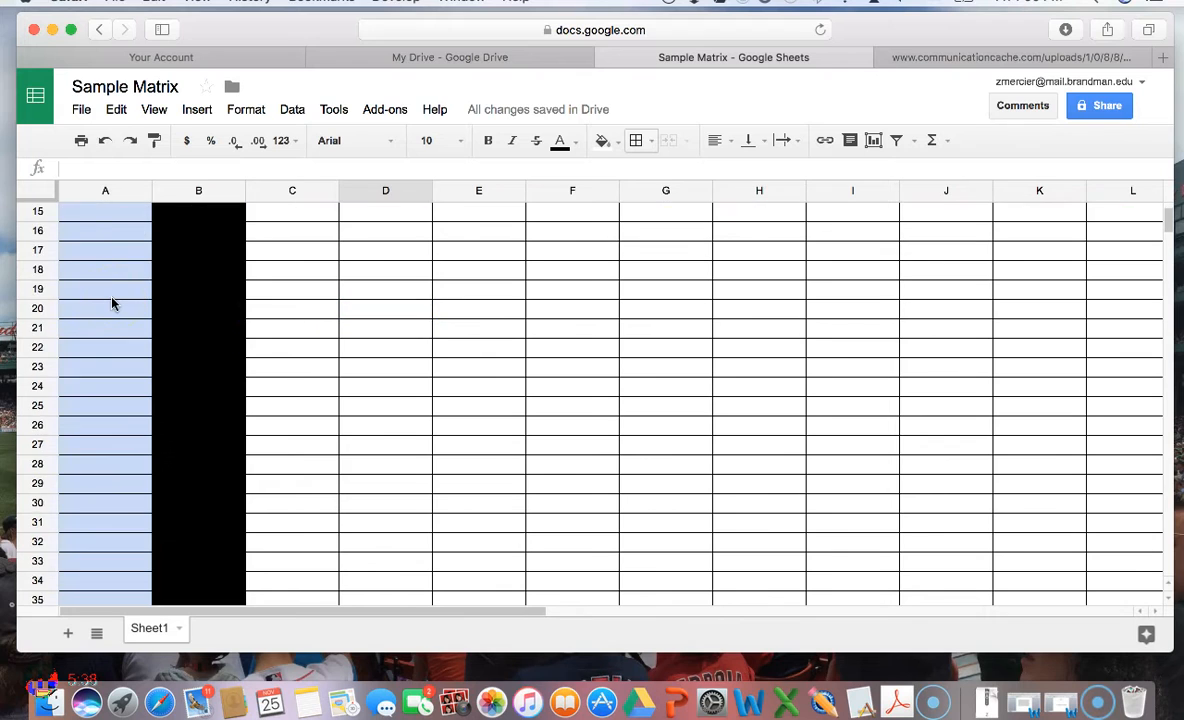
{"action": "scroll", "coordinate": [112, 305], "scroll_direction": "down", "scroll_amount": 15}
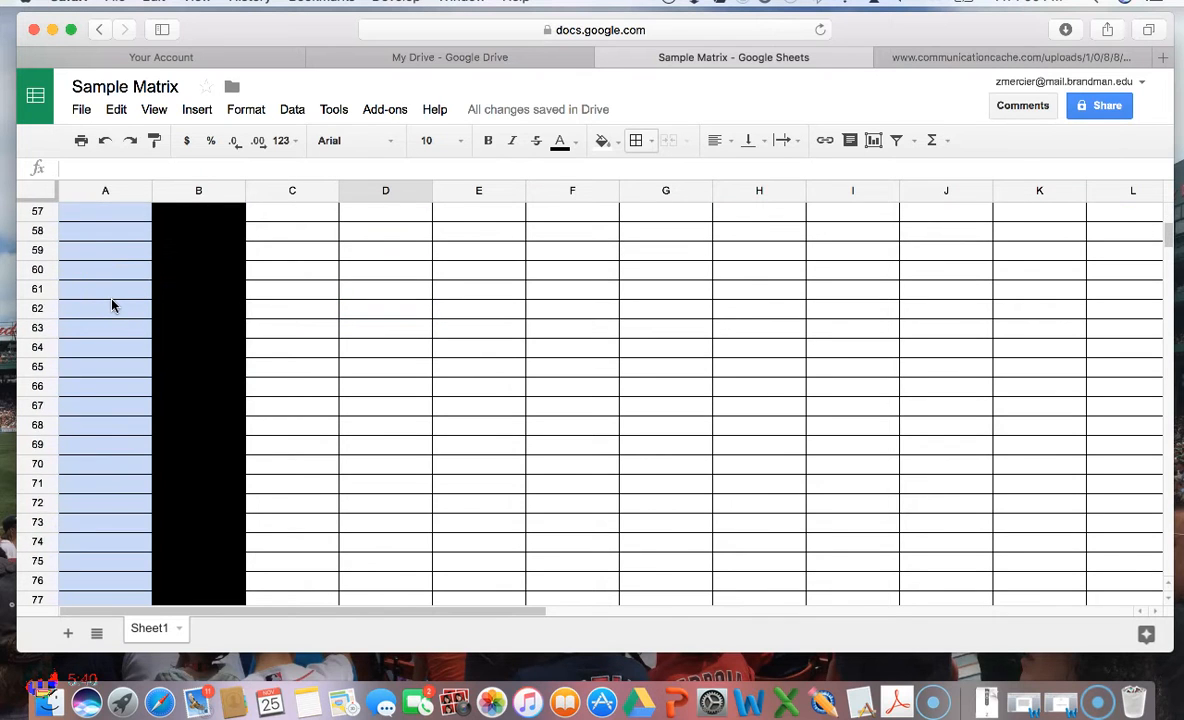
{"action": "scroll", "coordinate": [112, 307], "scroll_direction": "up", "scroll_amount": 20}
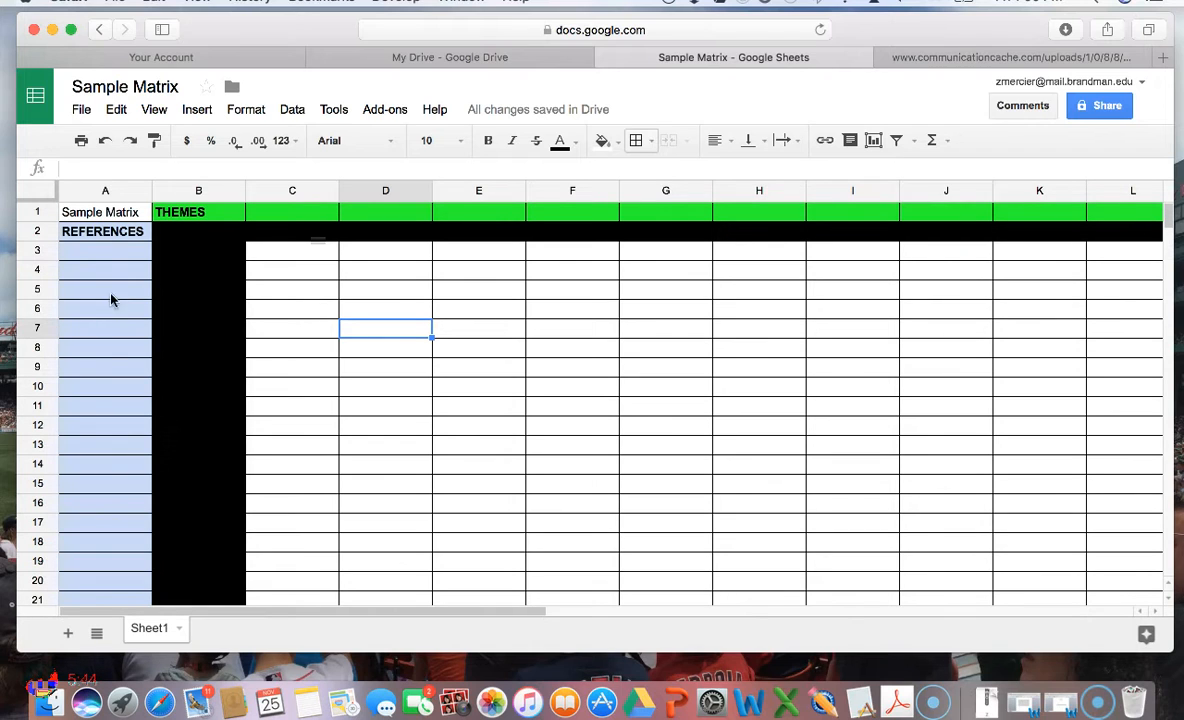
{"action": "left_click", "coordinate": [98, 412]}
{"action": "scroll", "coordinate": [100, 410], "scroll_direction": "down", "scroll_amount": 6}
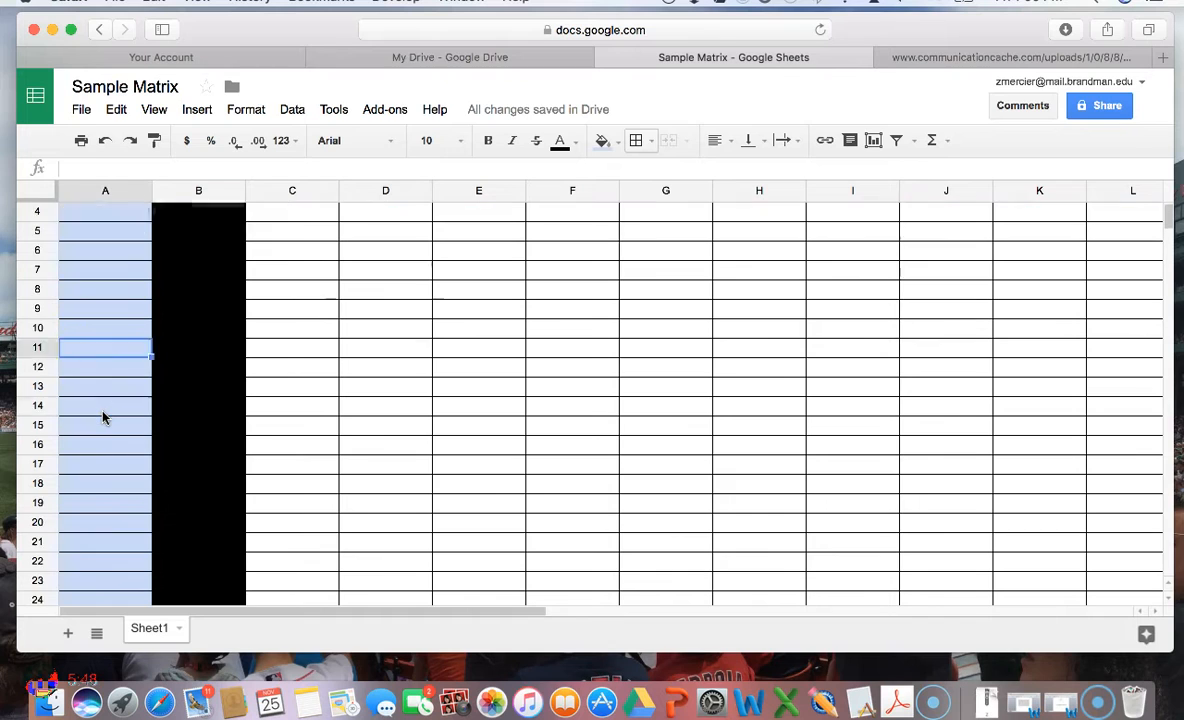
{"action": "scroll", "coordinate": [102, 417], "scroll_direction": "down", "scroll_amount": 3}
{"action": "scroll", "coordinate": [102, 417], "scroll_direction": "up", "scroll_amount": 9}
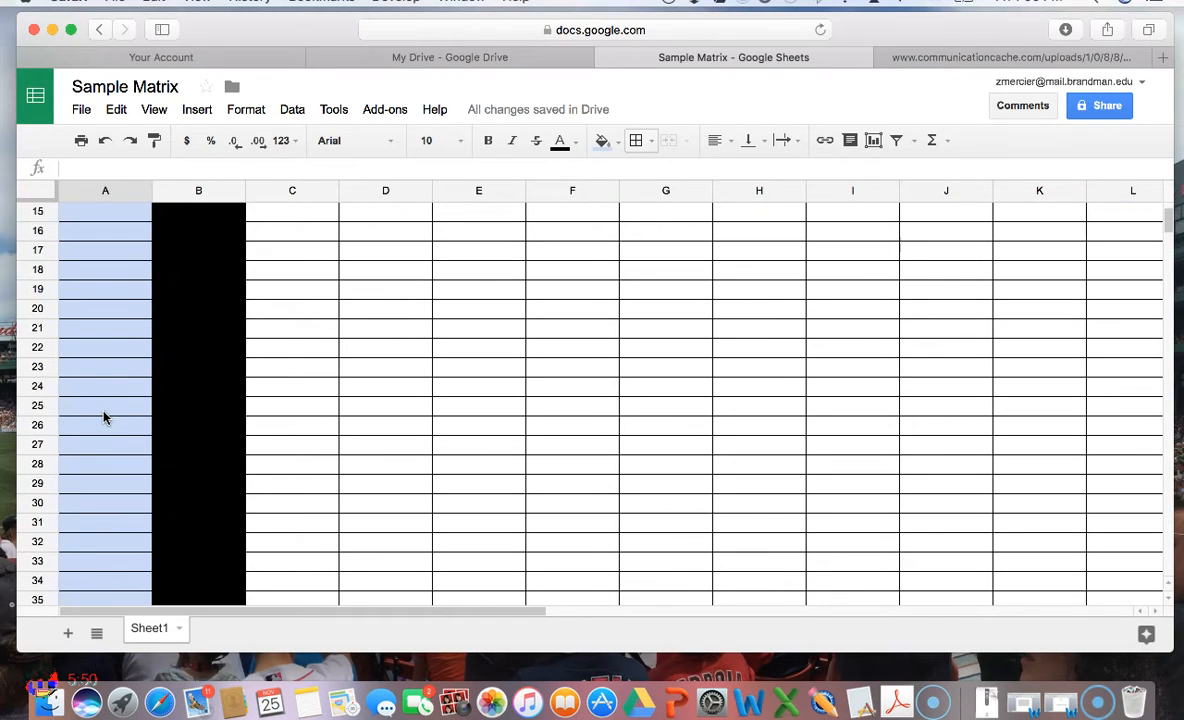
{"action": "scroll", "coordinate": [103, 415], "scroll_direction": "down", "scroll_amount": 8}
{"action": "scroll", "coordinate": [103, 415], "scroll_direction": "up", "scroll_amount": 8}
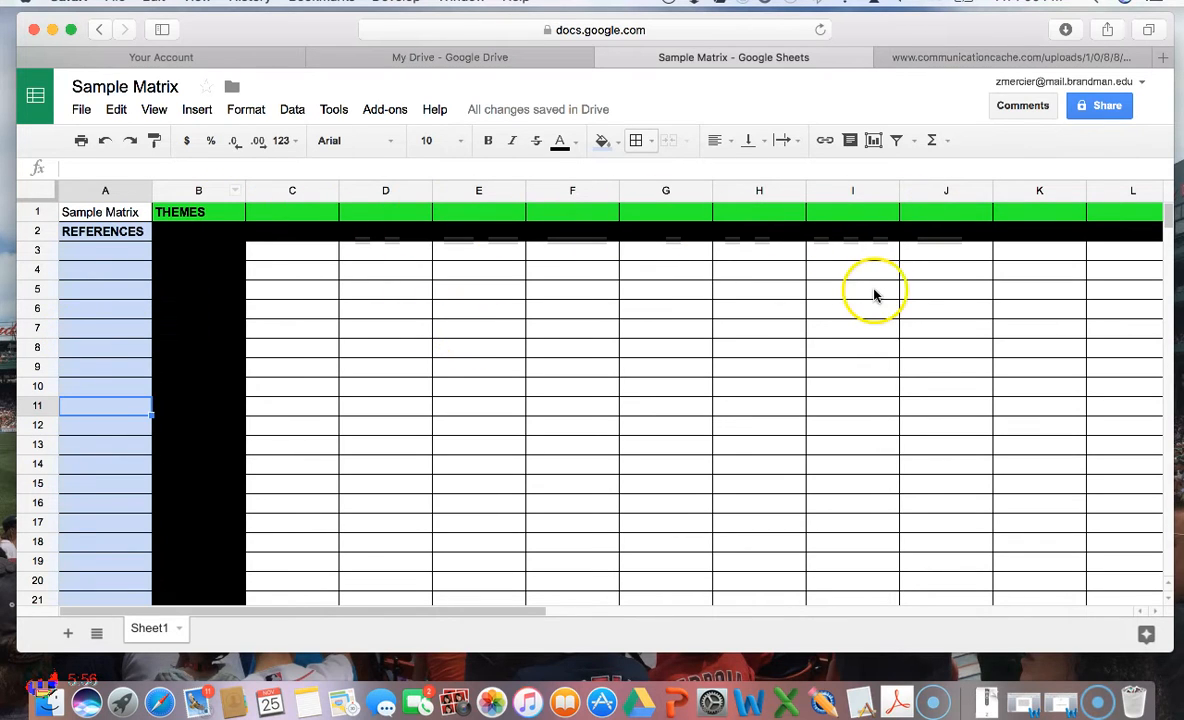
{"action": "scroll", "coordinate": [867, 295], "scroll_direction": "right", "scroll_amount": 5}
{"action": "scroll", "coordinate": [867, 295], "scroll_direction": "right", "scroll_amount": 1}
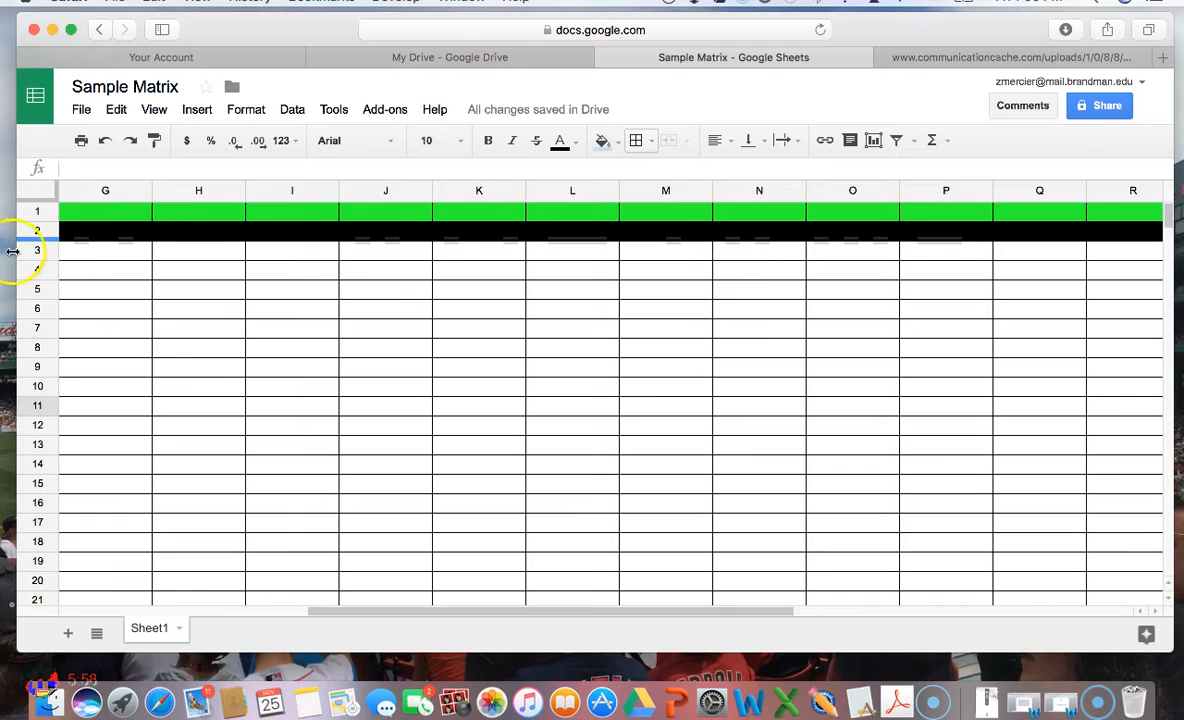
{"action": "scroll", "coordinate": [296, 375], "scroll_direction": "left", "scroll_amount": 6}
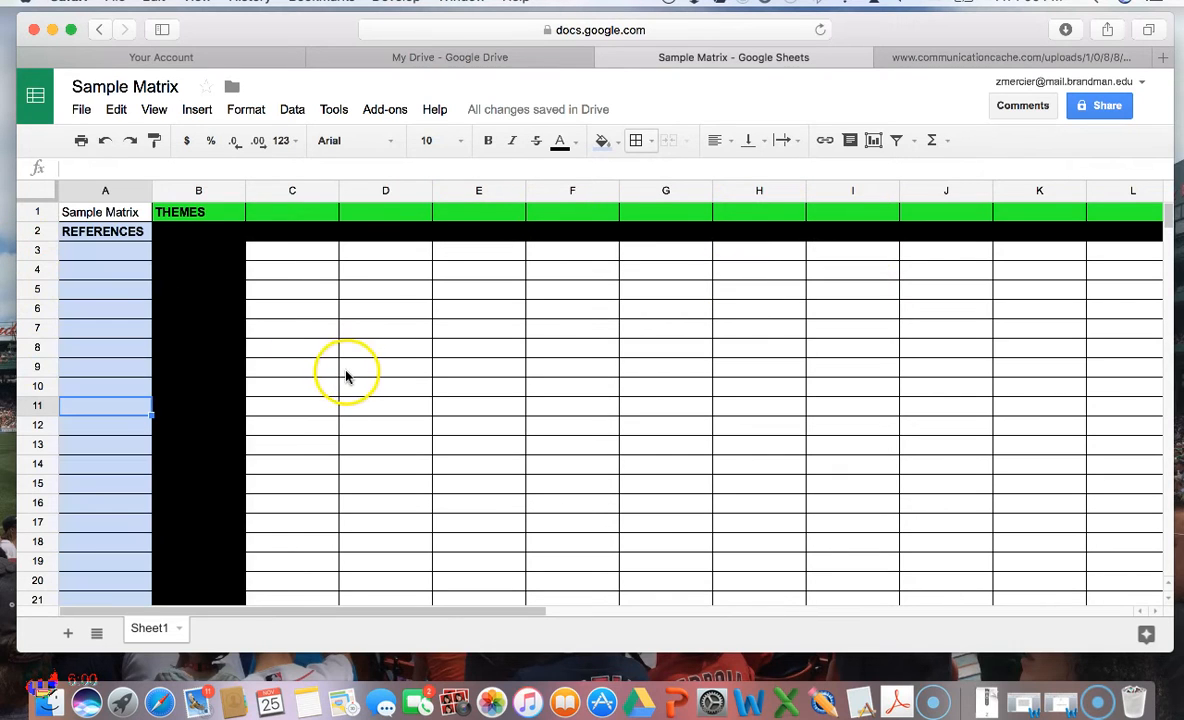
{"action": "left_click", "coordinate": [277, 254]}
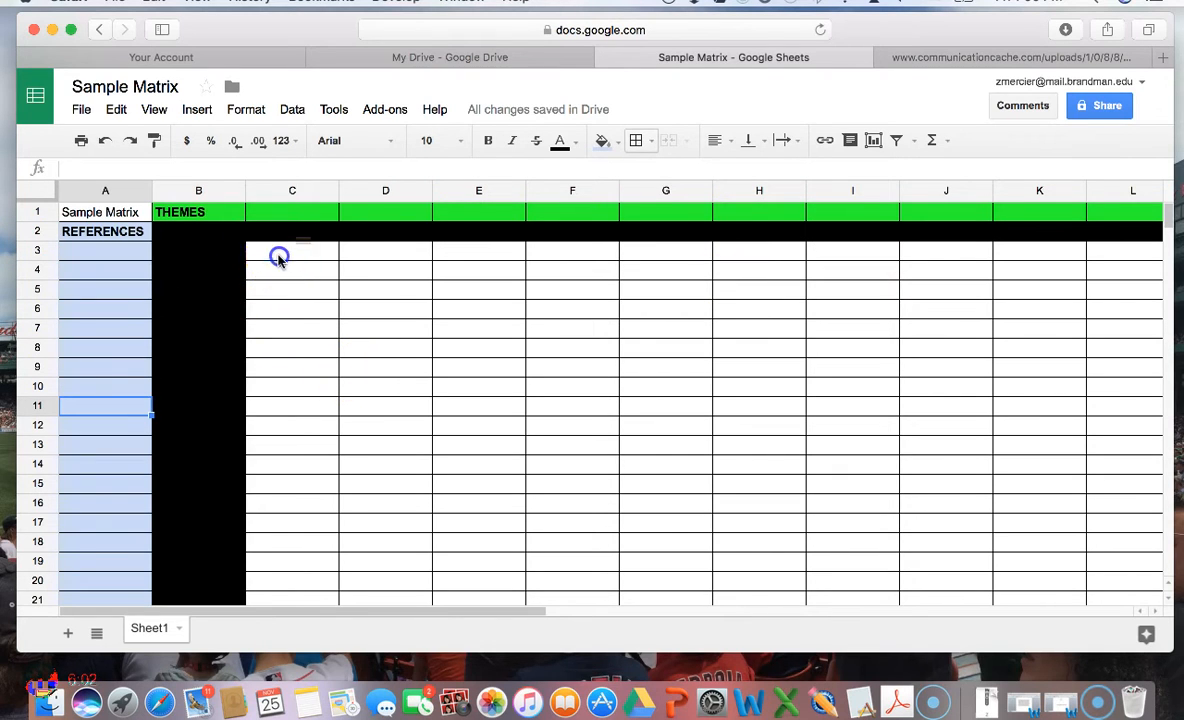
{"action": "scroll", "coordinate": [606, 320], "scroll_direction": "right", "scroll_amount": 4}
{"action": "left_click", "coordinate": [586, 349]}
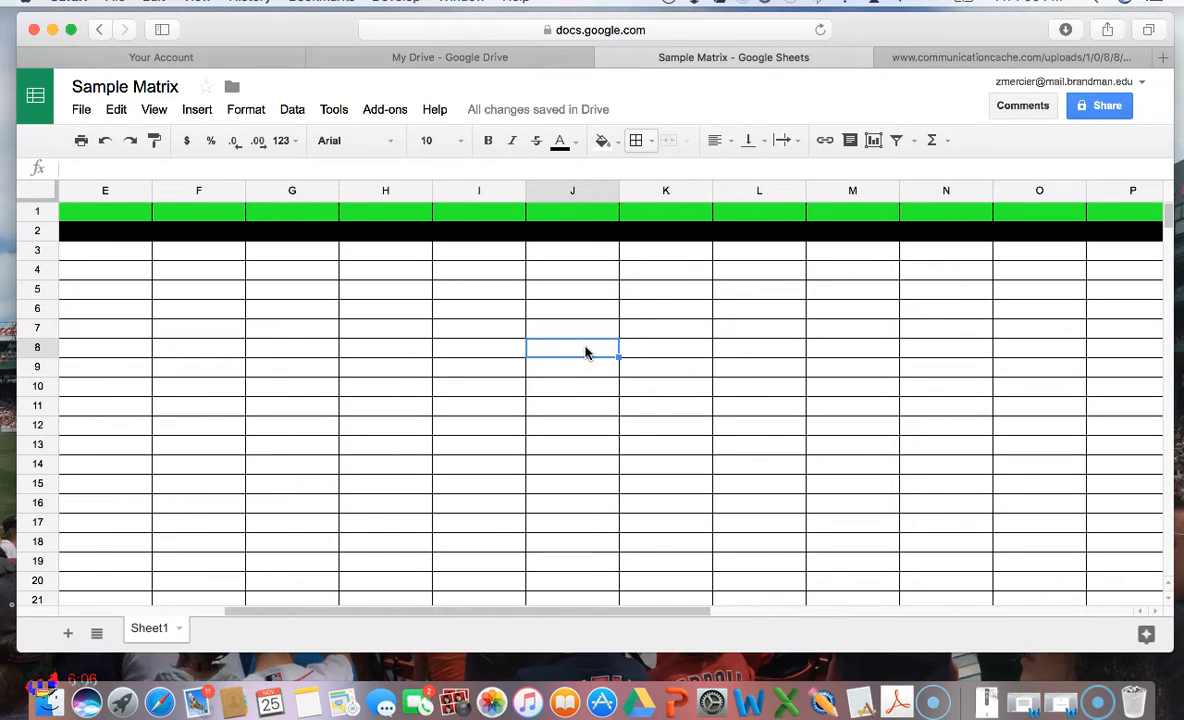
{"action": "scroll", "coordinate": [180, 345], "scroll_direction": "left", "scroll_amount": 4}
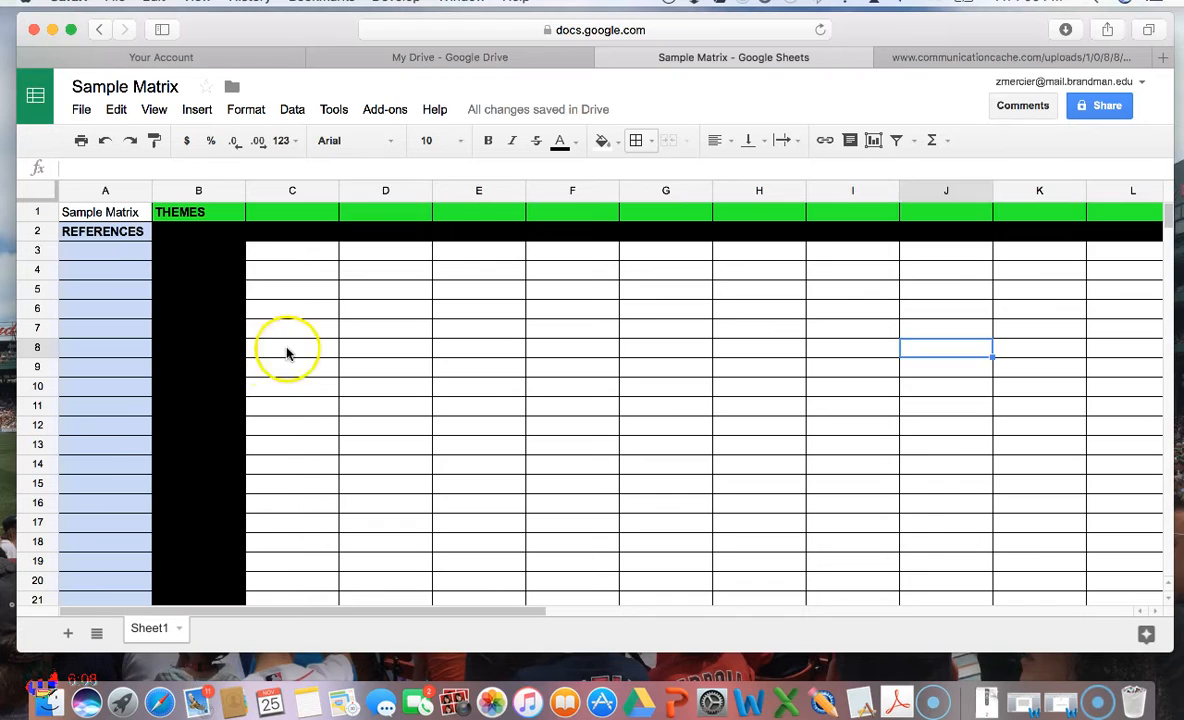
Step: Freeze the first two rows and the first two columns of the sheet
{"action": "left_click", "coordinate": [287, 352]}
{"action": "left_click", "coordinate": [283, 251]}
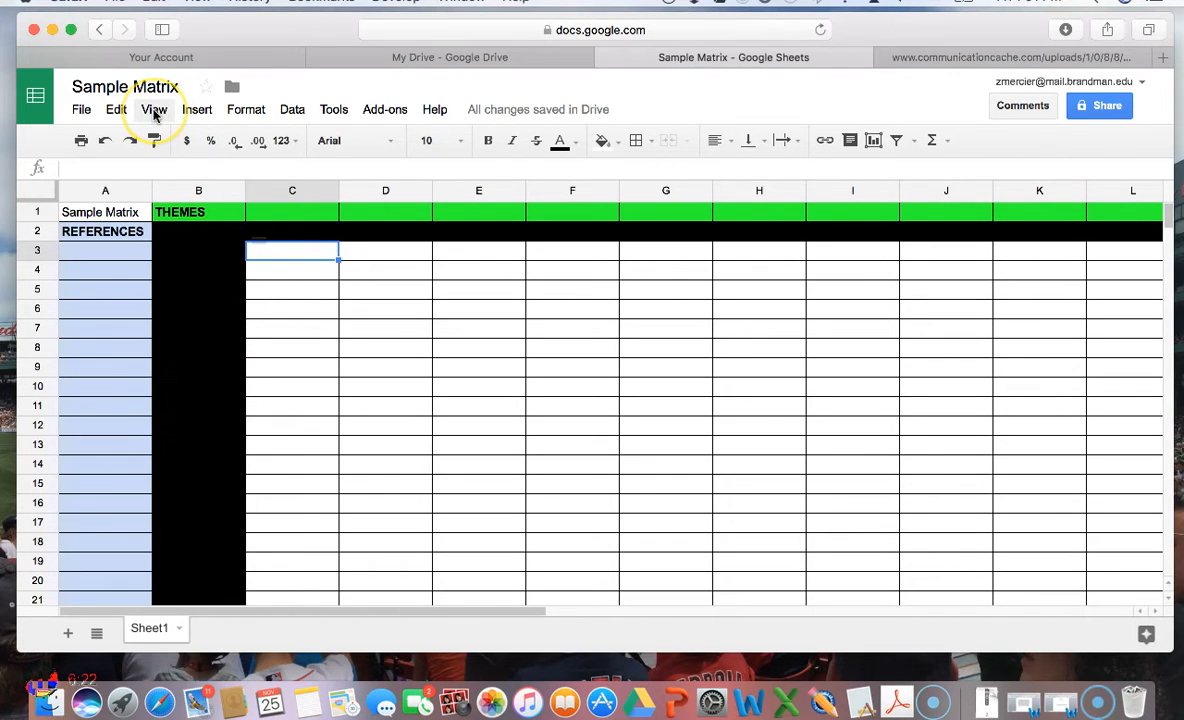
{"action": "left_click", "coordinate": [155, 112]}
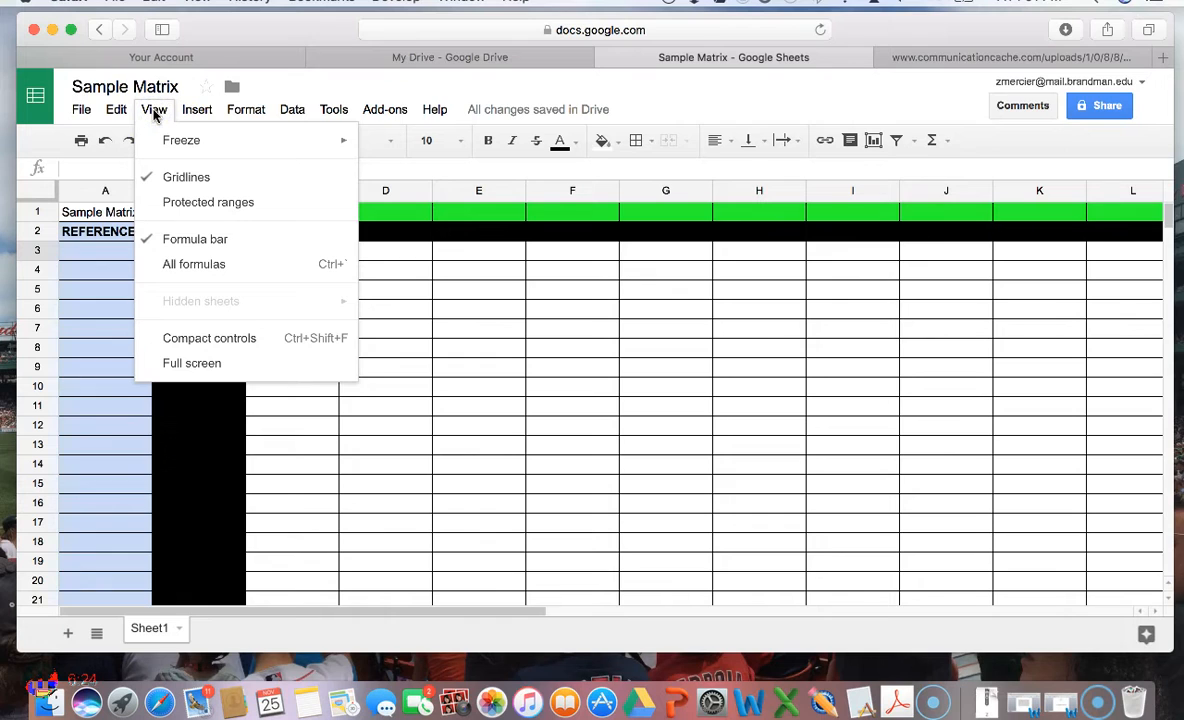
{"action": "left_click", "coordinate": [200, 145]}
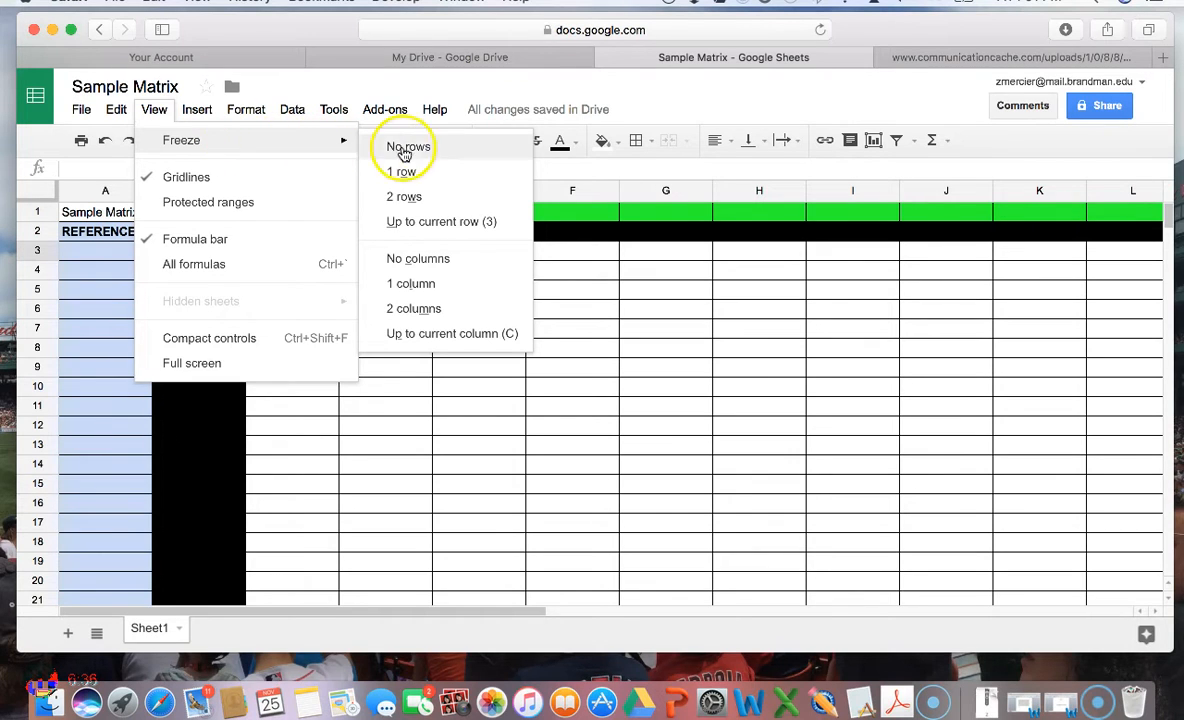
{"action": "left_click", "coordinate": [436, 196]}
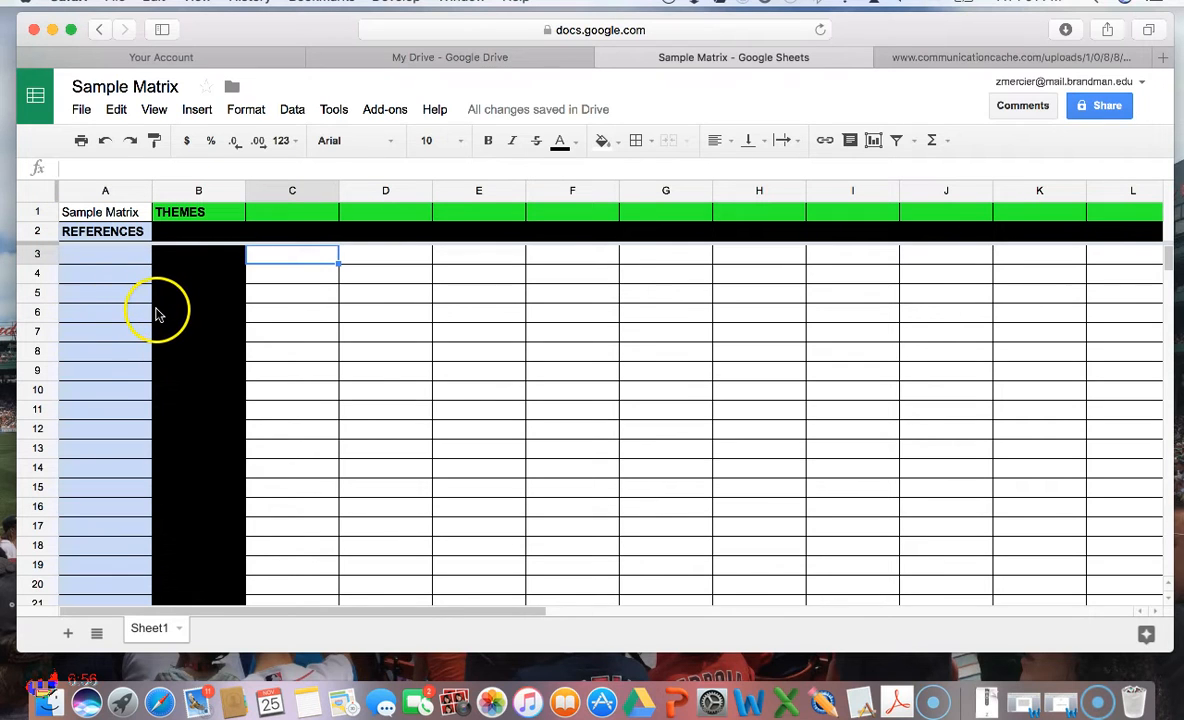
{"action": "left_click", "coordinate": [155, 112]}
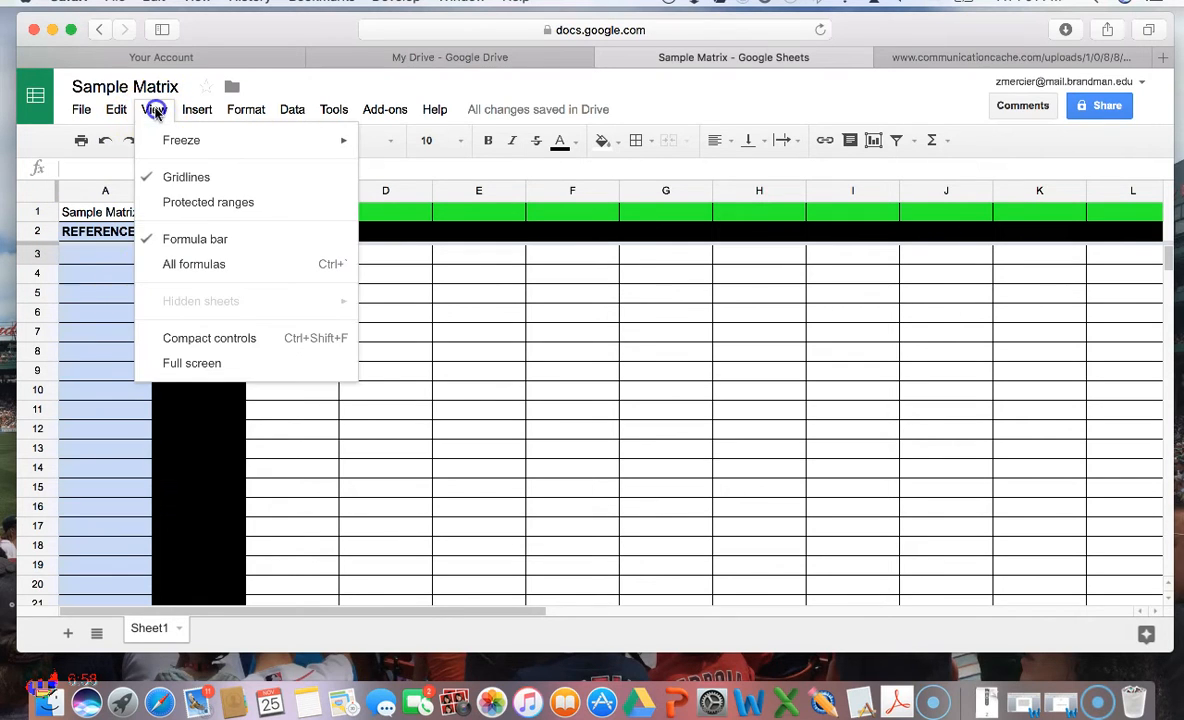
{"action": "mouse_move", "coordinate": [164, 138]}
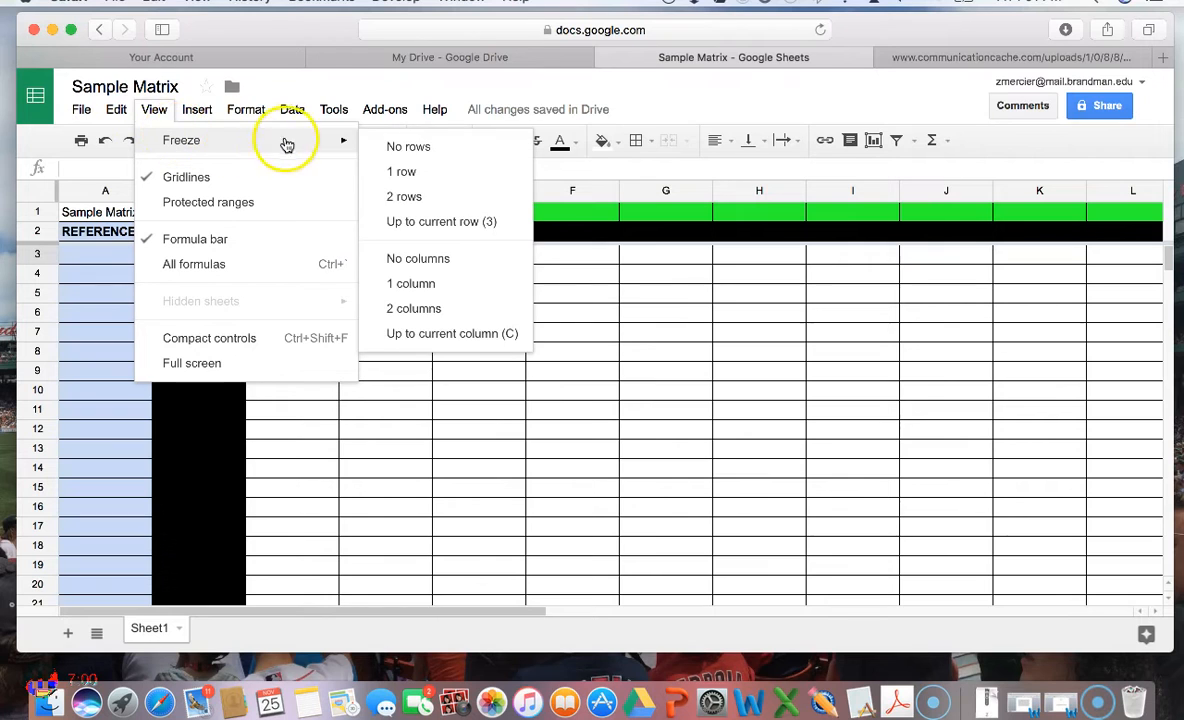
{"action": "left_click", "coordinate": [418, 310]}
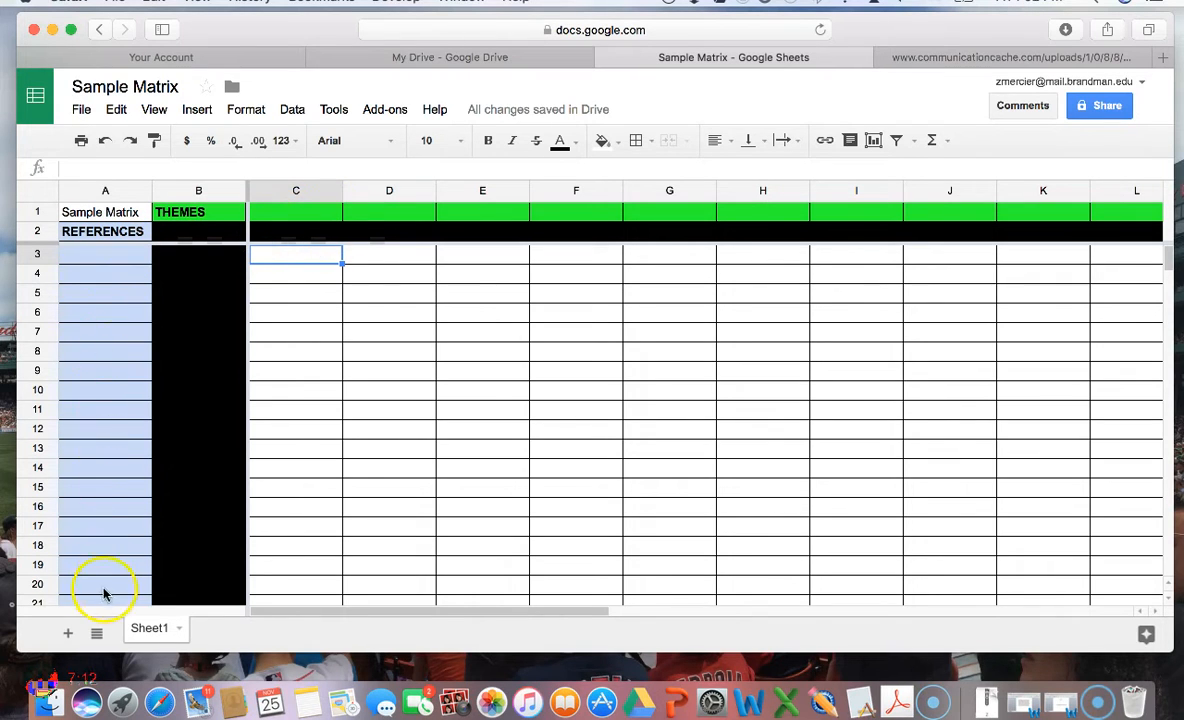
Step: Check how the frozen heading rows and columns behave across the sheet's lower rows and far columns
{"action": "scroll", "coordinate": [100, 489], "scroll_direction": "down", "scroll_amount": 5}
{"action": "scroll", "coordinate": [100, 545], "scroll_direction": "down", "scroll_amount": 5}
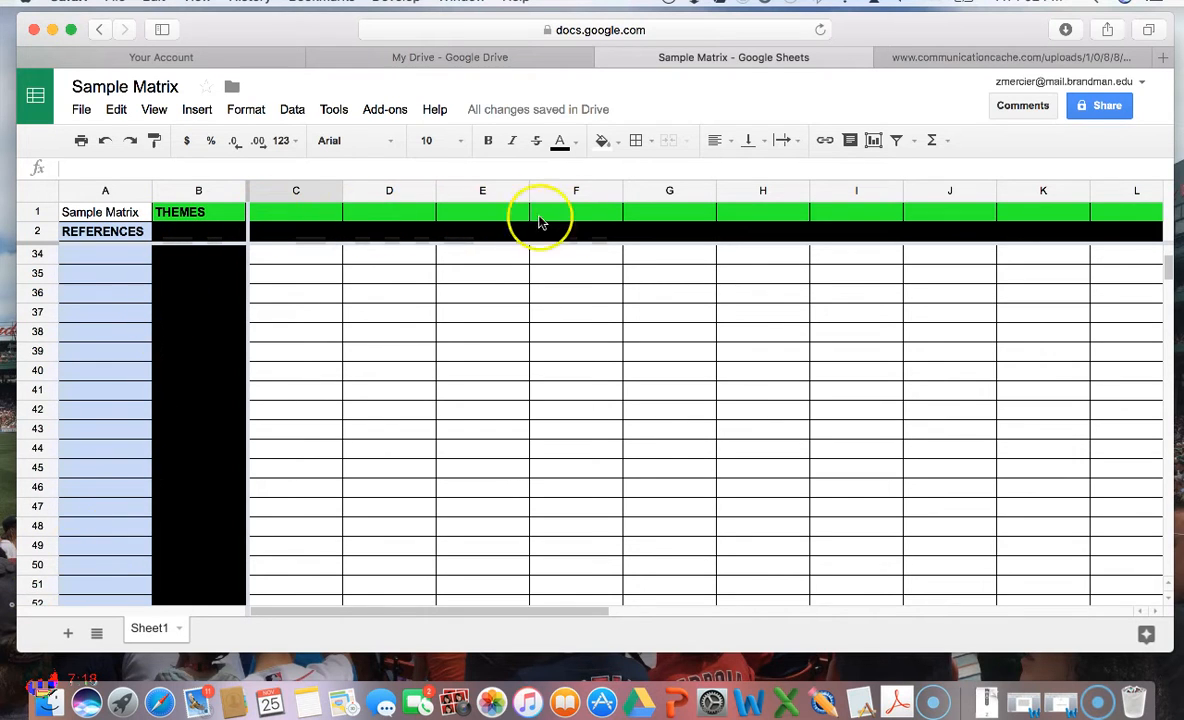
{"action": "scroll", "coordinate": [116, 490], "scroll_direction": "down", "scroll_amount": 3}
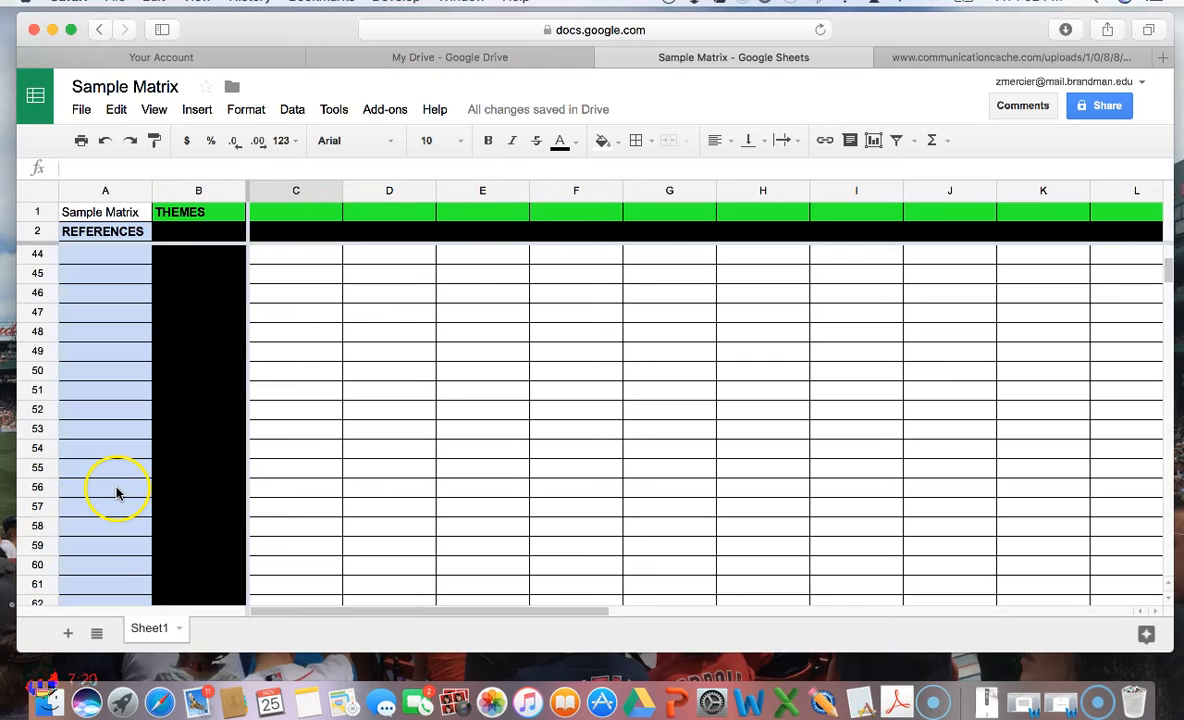
{"action": "left_click", "coordinate": [410, 527]}
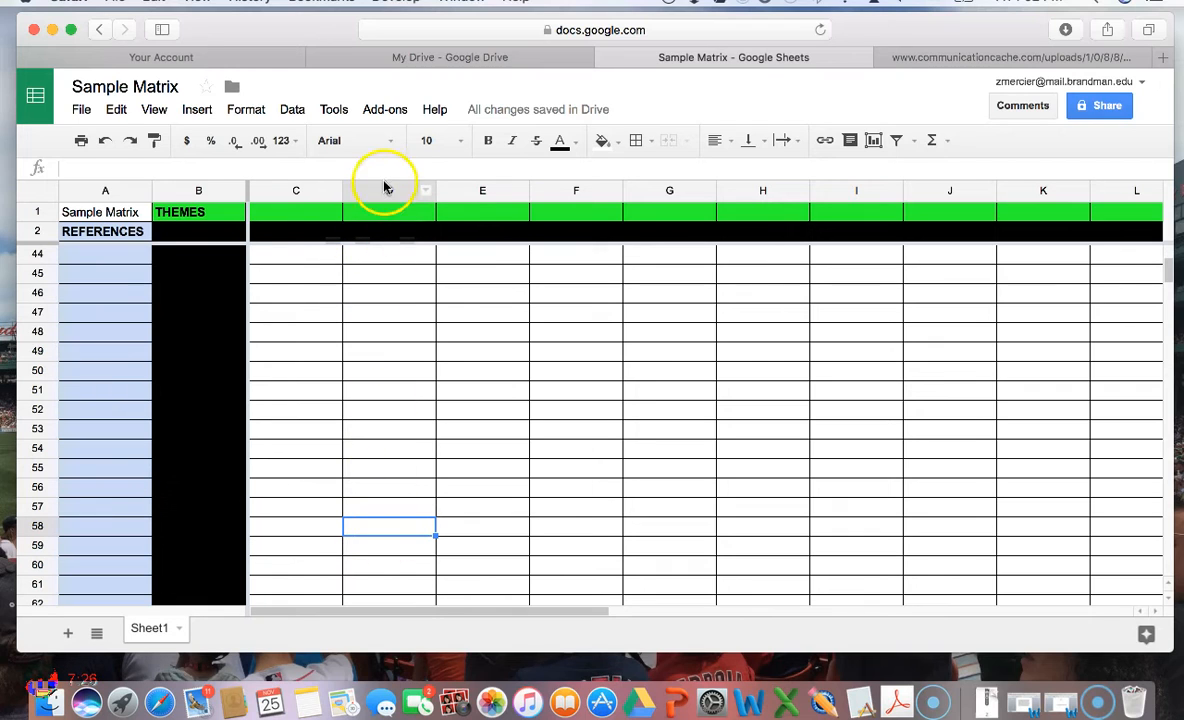
{"action": "scroll", "coordinate": [360, 450], "scroll_direction": "up", "scroll_amount": 10}
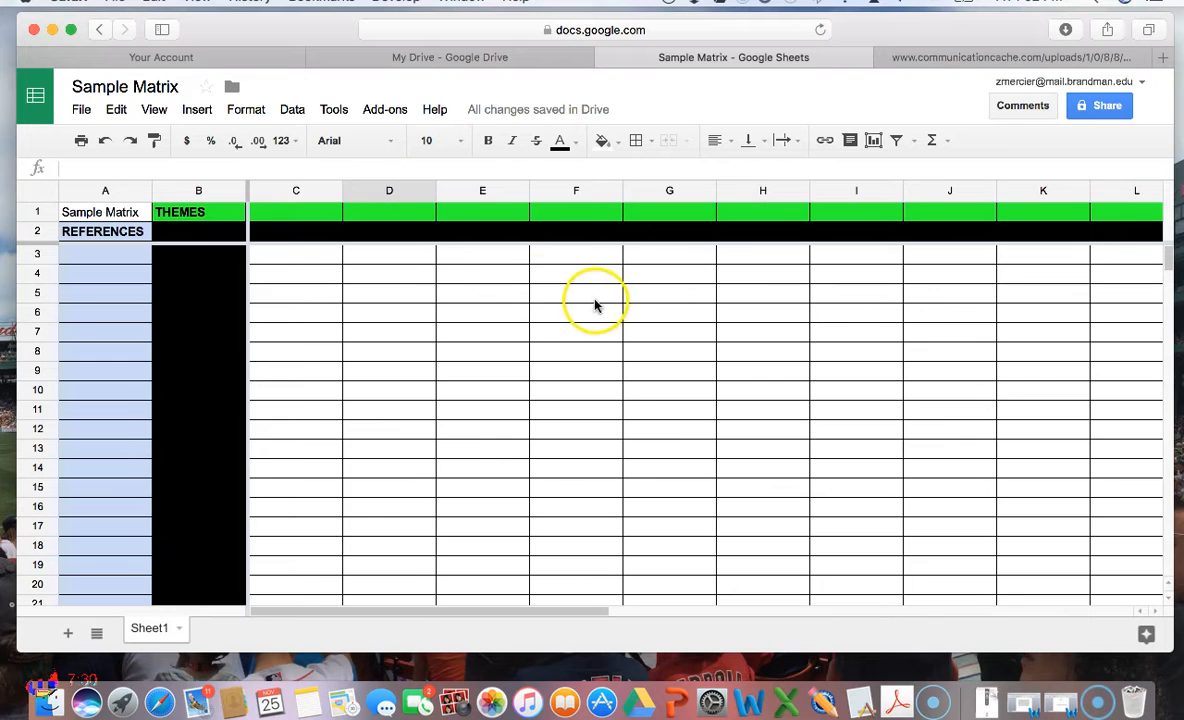
{"action": "scroll", "coordinate": [767, 352], "scroll_direction": "right", "scroll_amount": 1}
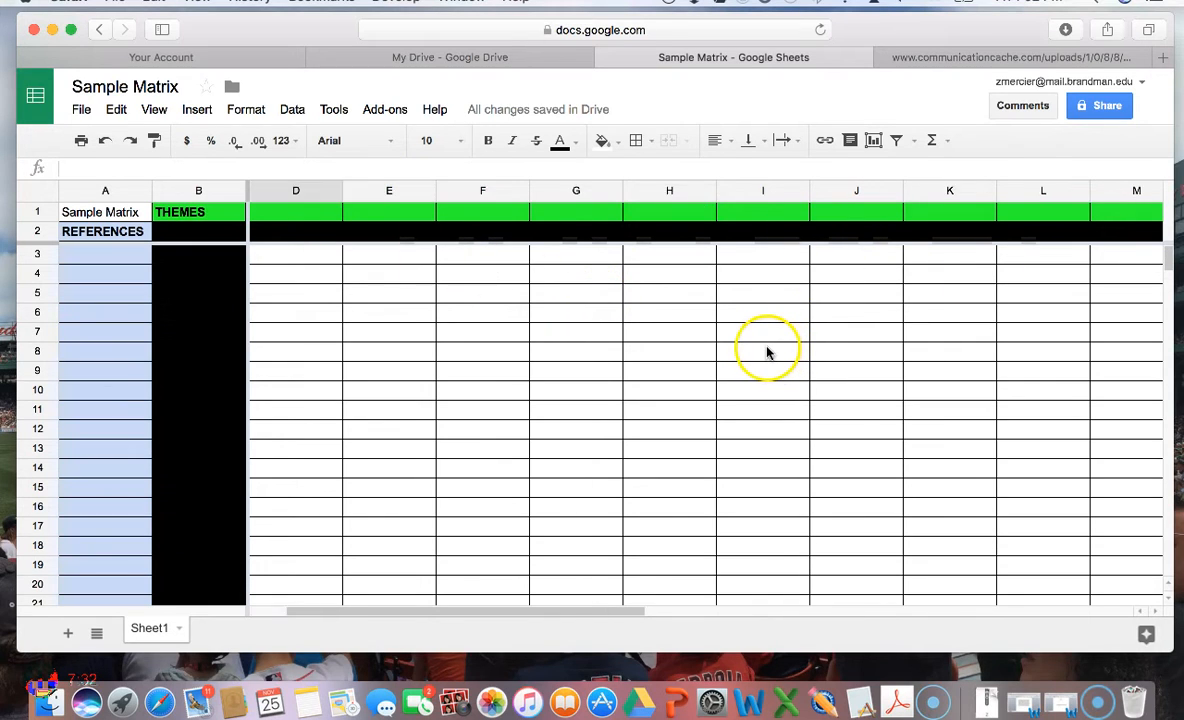
{"action": "scroll", "coordinate": [767, 352], "scroll_direction": "right", "scroll_amount": 6}
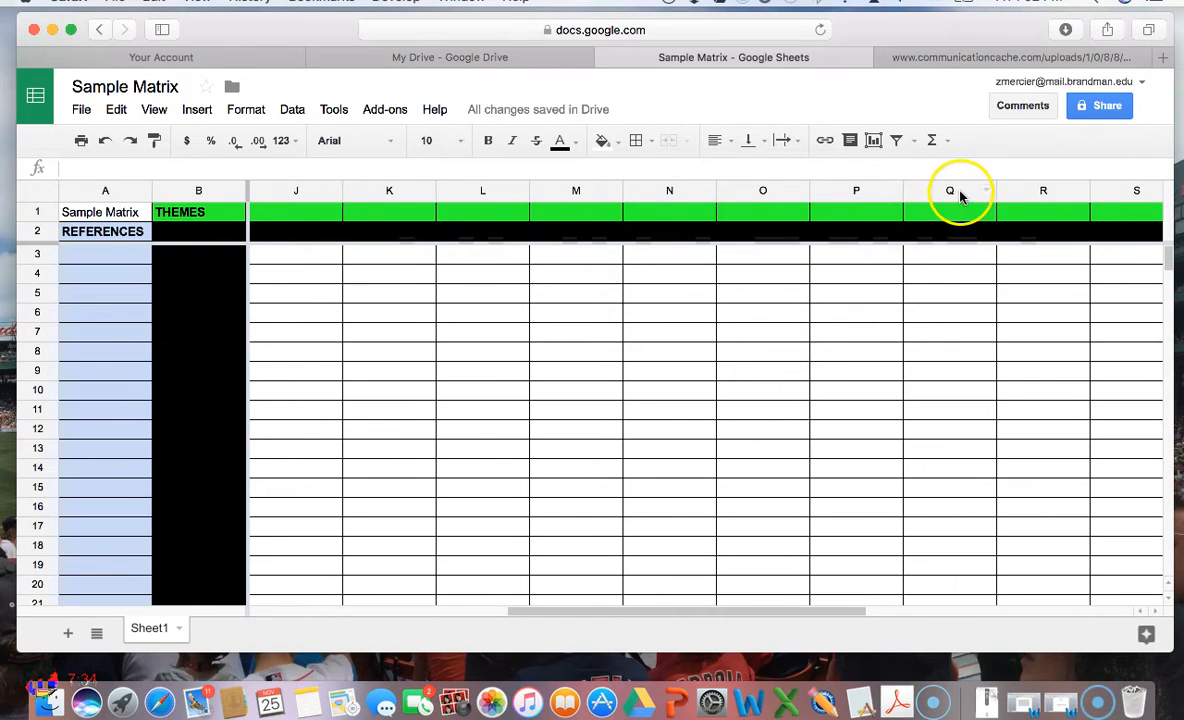
{"action": "left_click", "coordinate": [952, 334]}
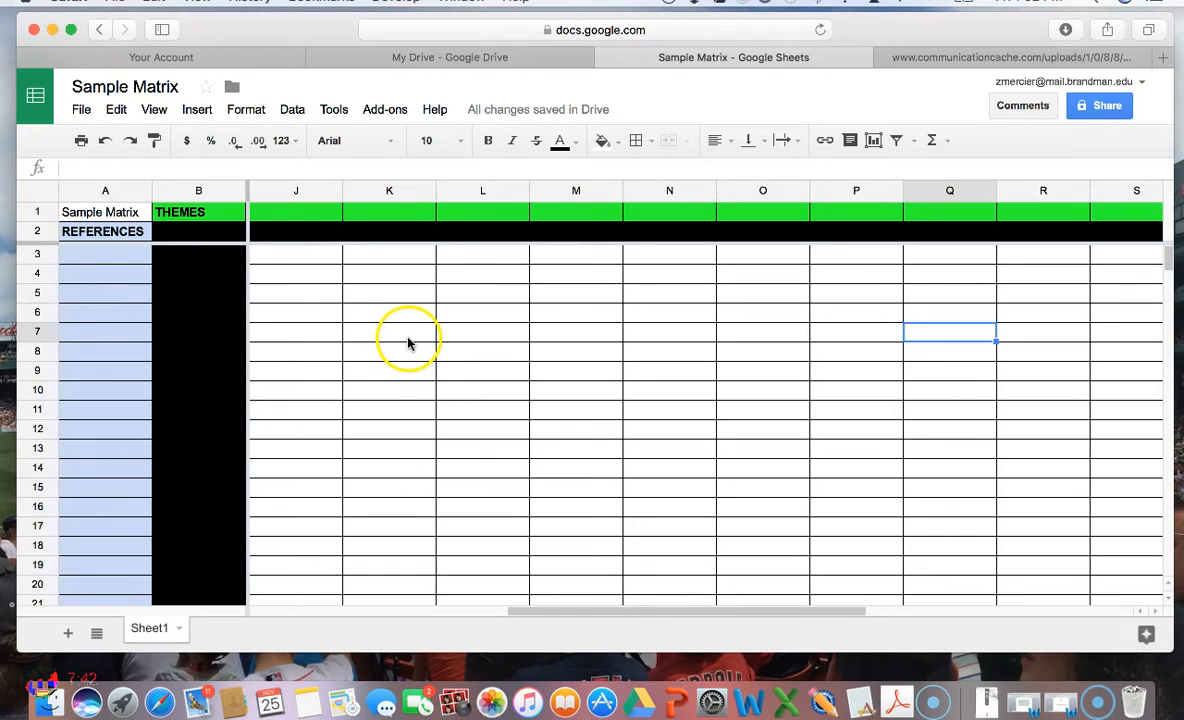
{"action": "scroll", "coordinate": [425, 343], "scroll_direction": "left", "scroll_amount": 7}
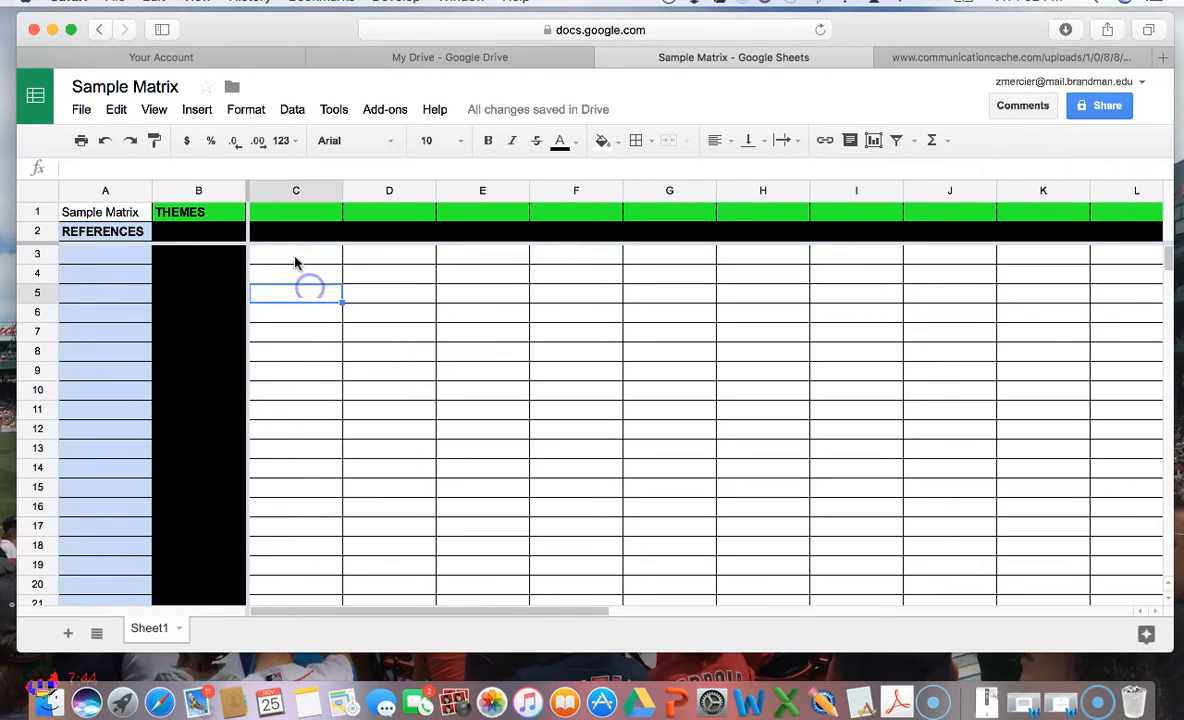
{"action": "left_click", "coordinate": [293, 255]}
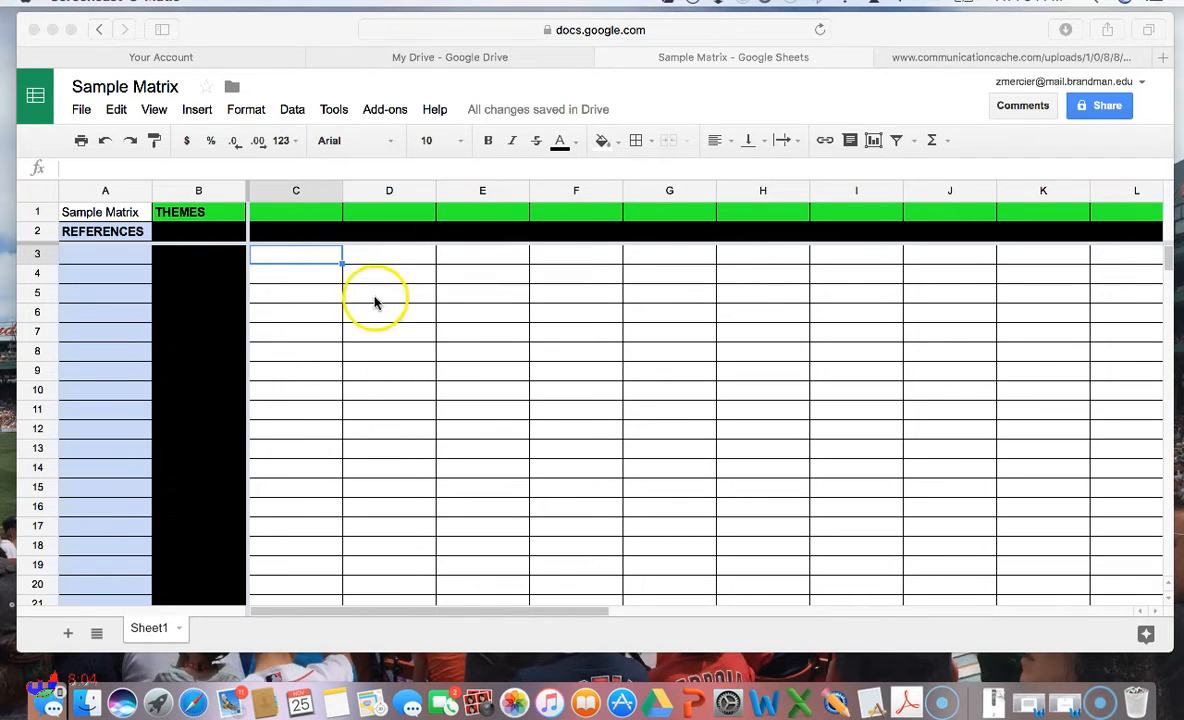
Step: Center the contents of every cell in the sheet both vertically (middle) and horizontally
{"action": "left_click", "coordinate": [469, 335]}
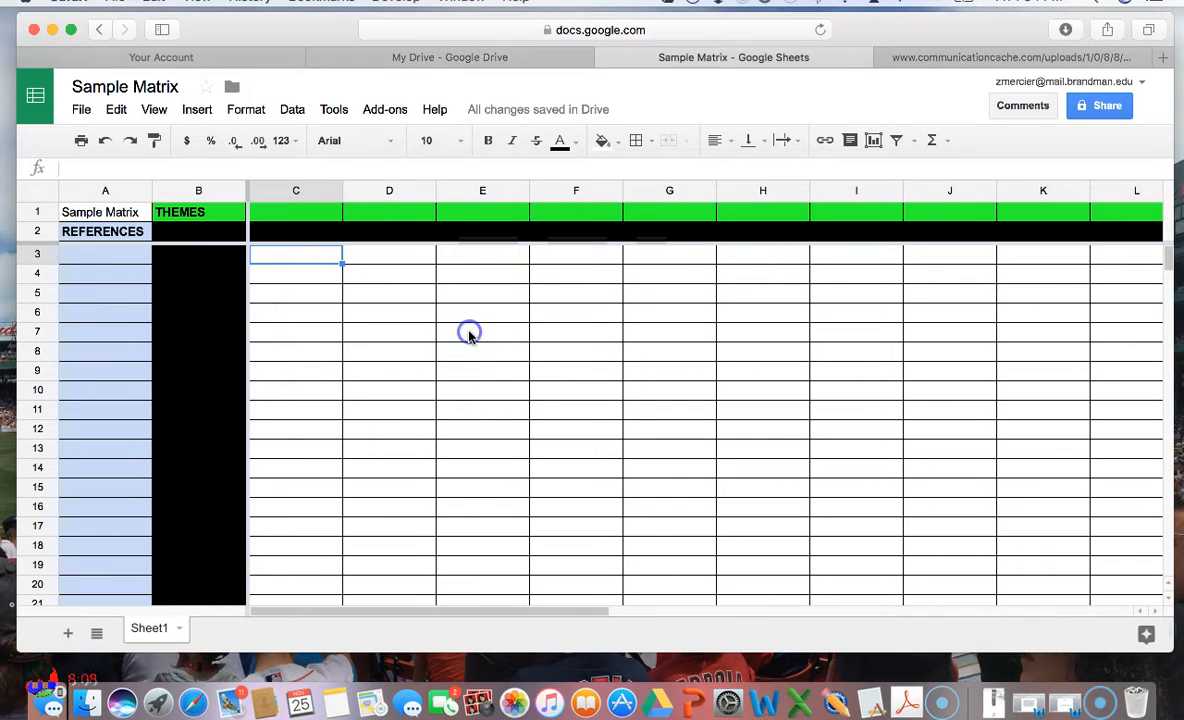
{"action": "left_click", "coordinate": [478, 335]}
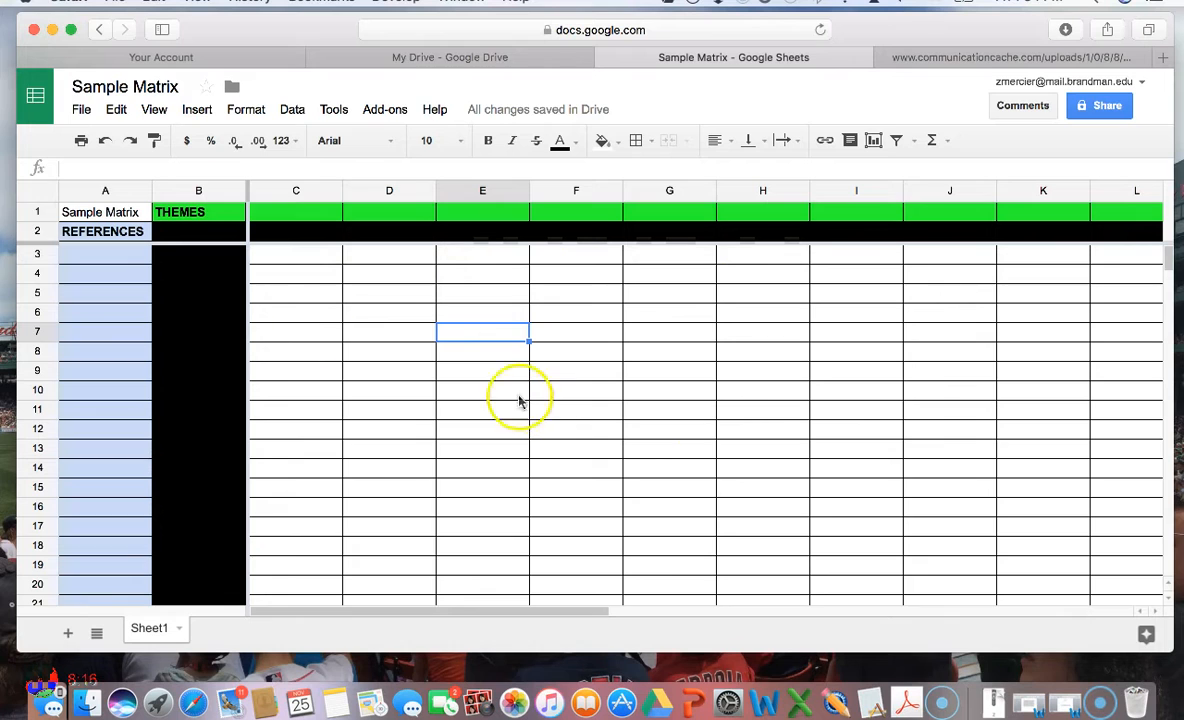
{"action": "left_click", "coordinate": [36, 192]}
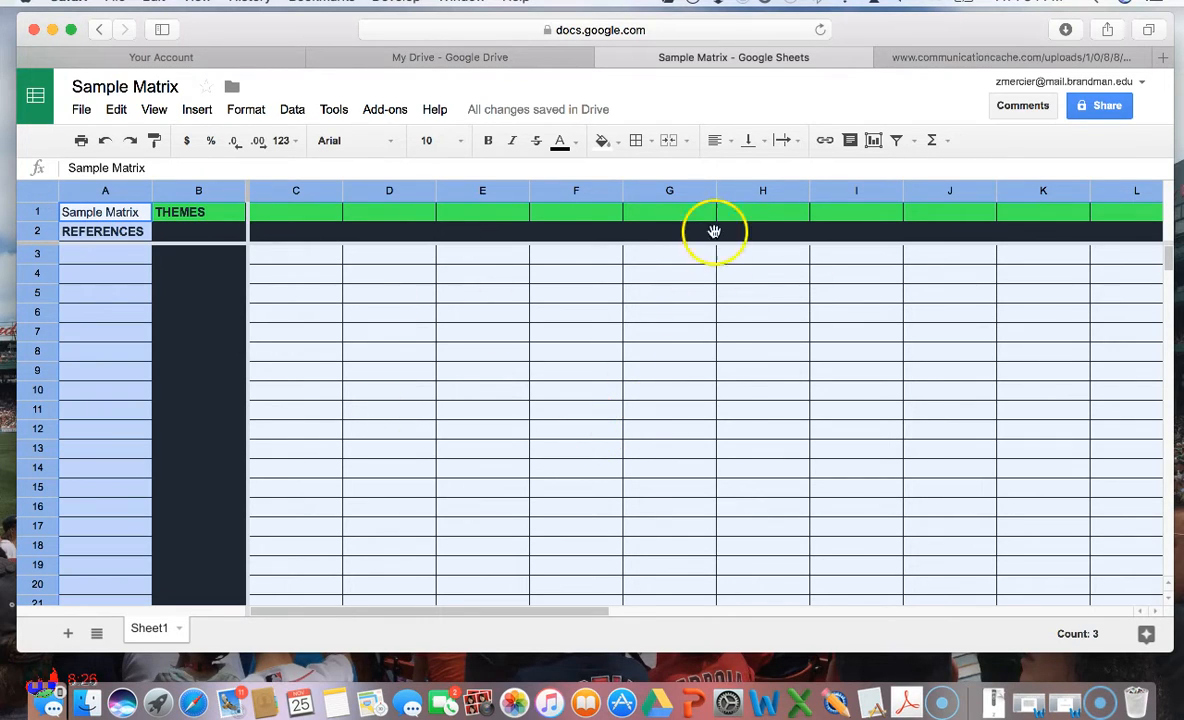
{"action": "left_click", "coordinate": [762, 145]}
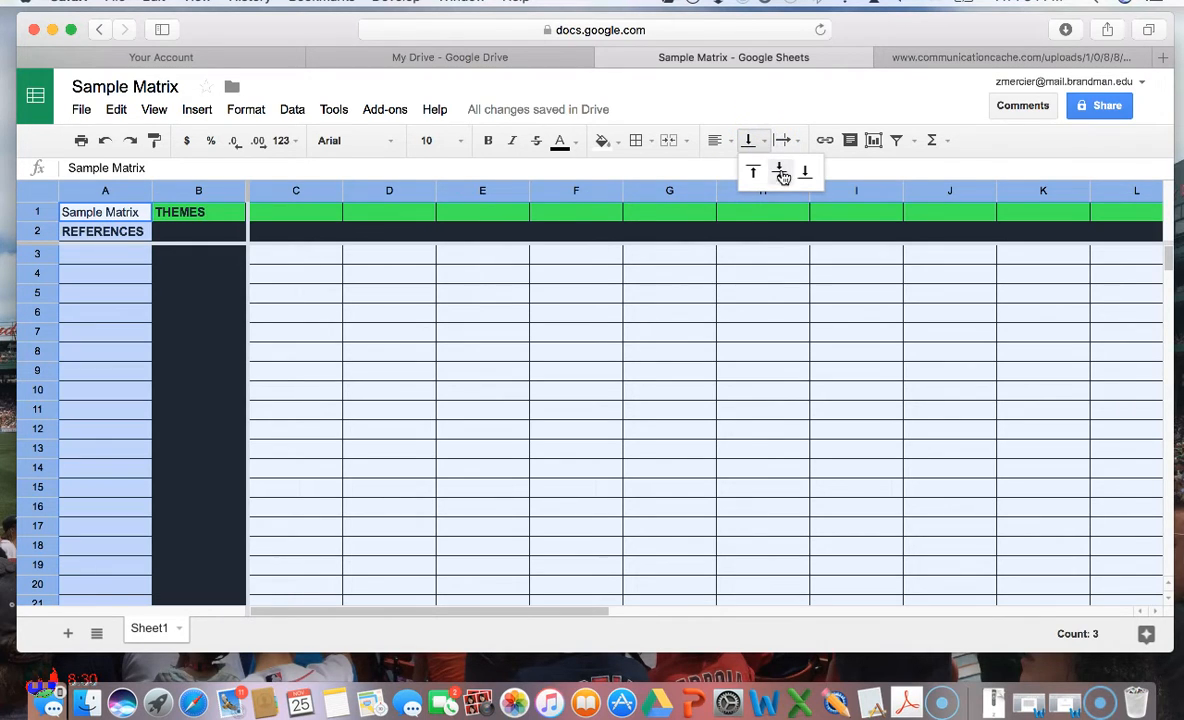
{"action": "left_click", "coordinate": [781, 177]}
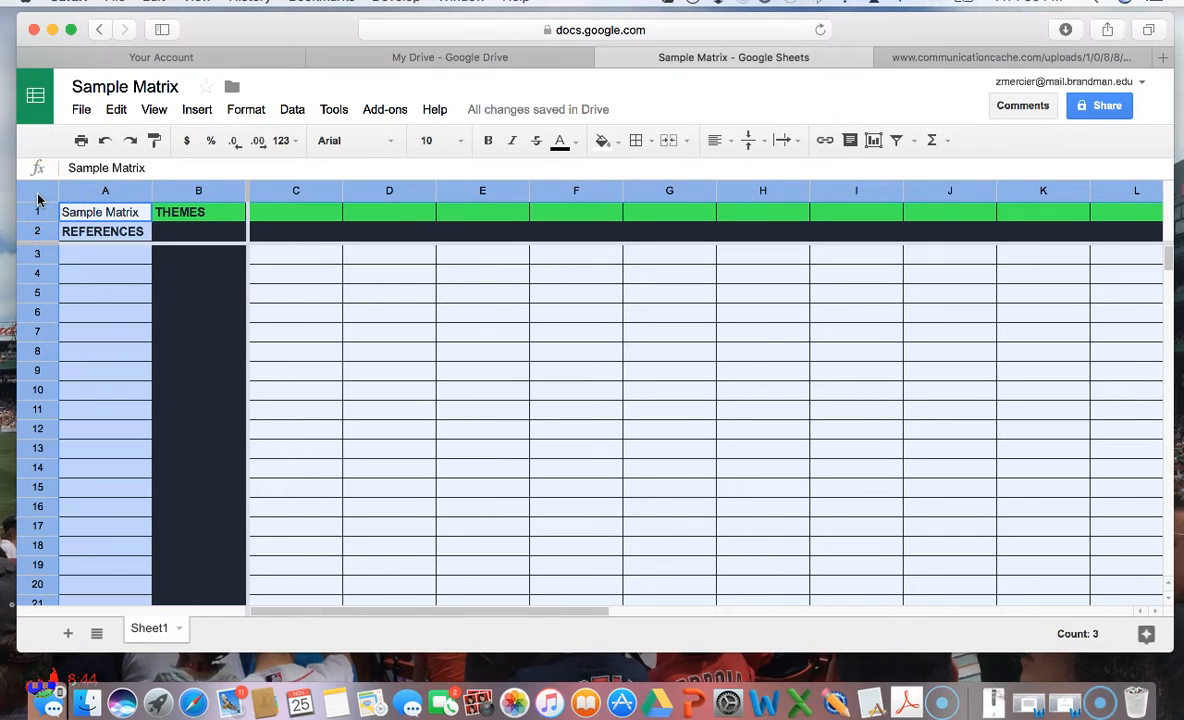
{"action": "left_click", "coordinate": [731, 145]}
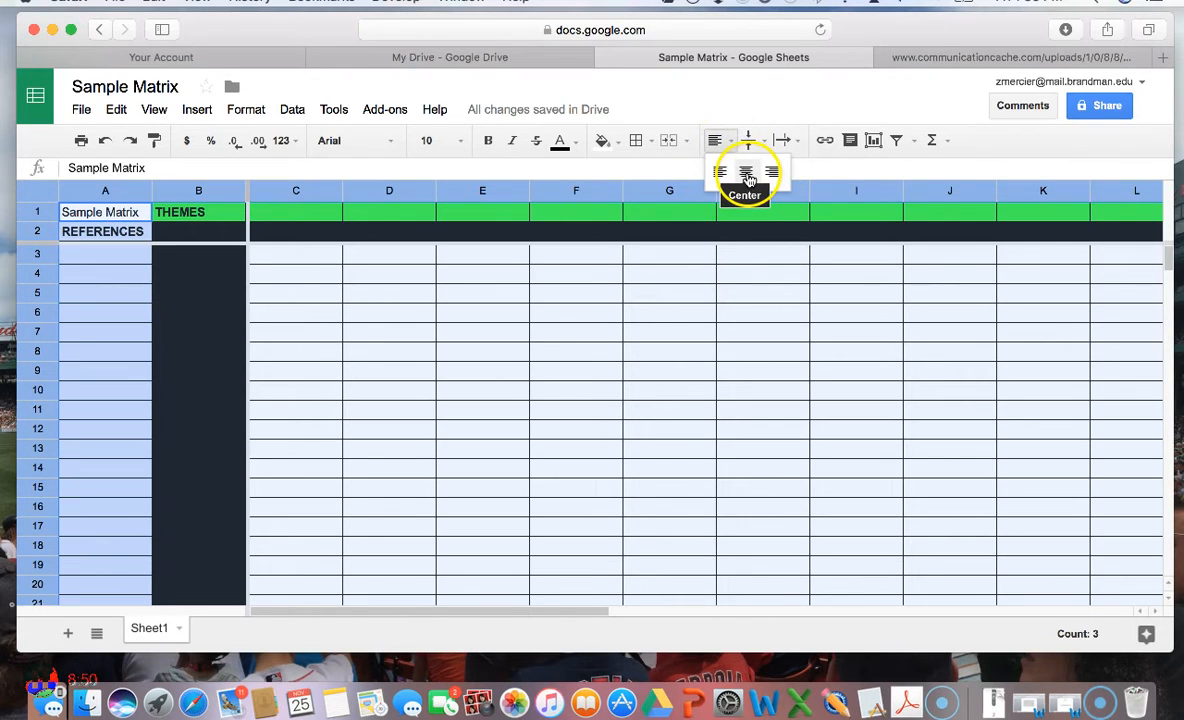
{"action": "left_click", "coordinate": [747, 175]}
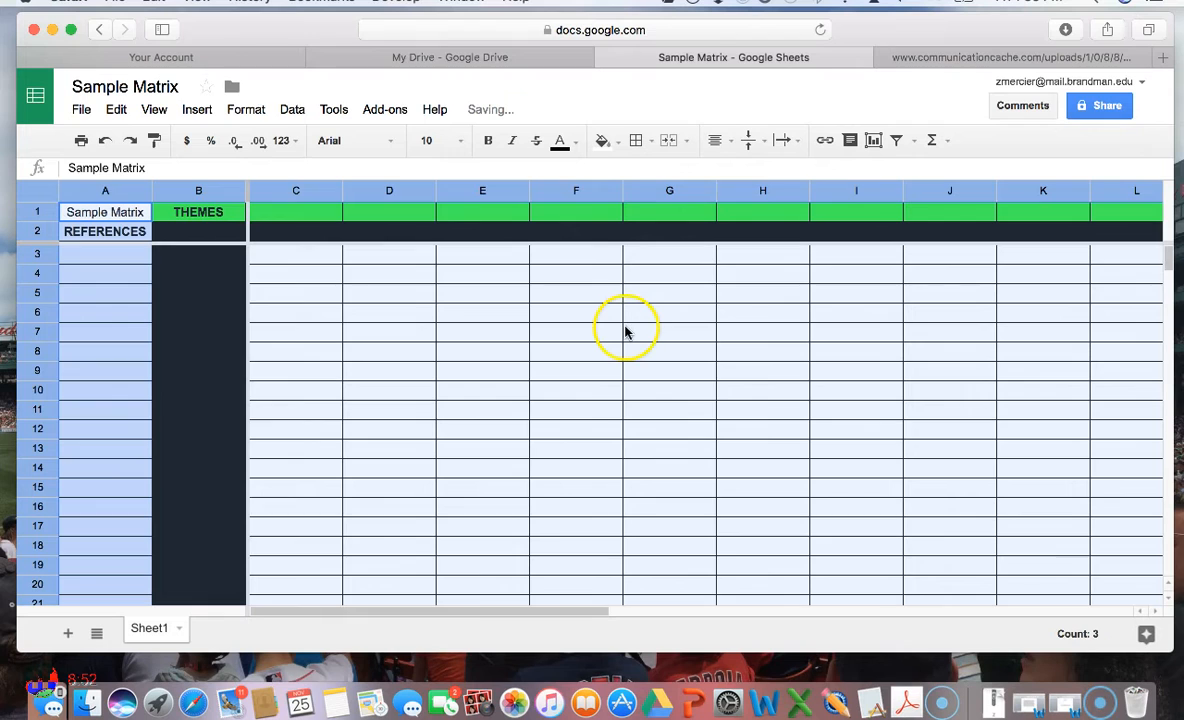
{"action": "left_click", "coordinate": [500, 339]}
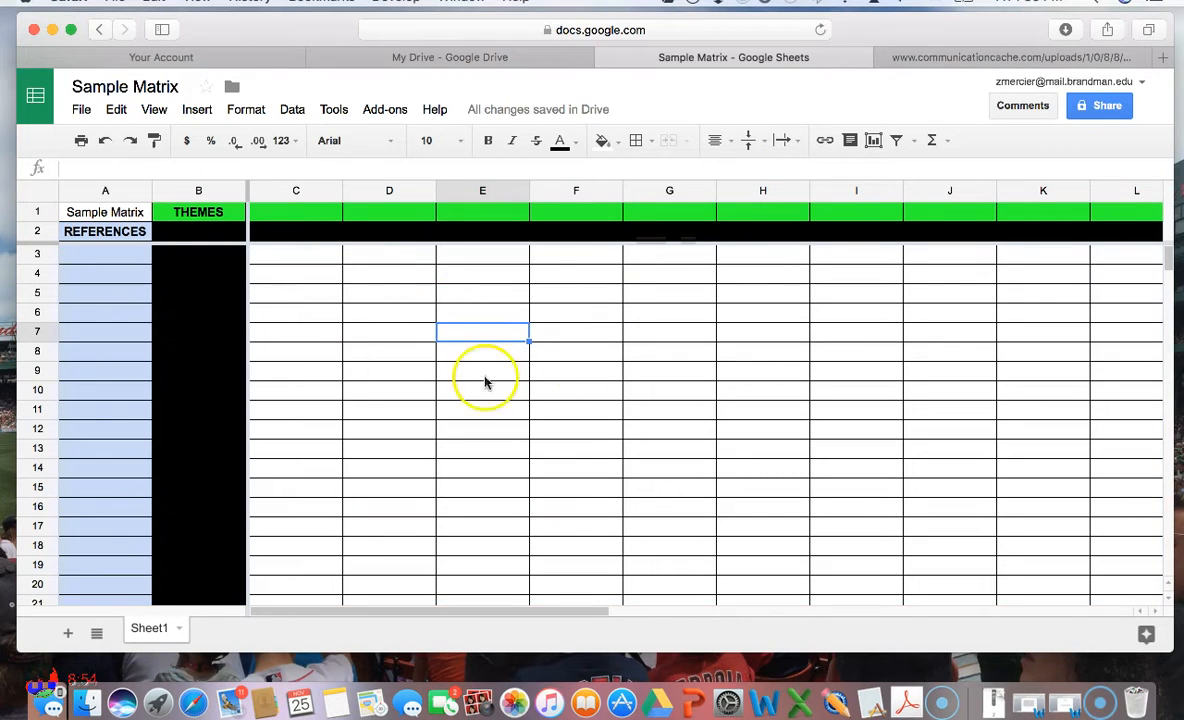
Step: Test the centered alignment by entering x in cell D6, and clear that cell again
{"action": "left_click", "coordinate": [396, 314]}
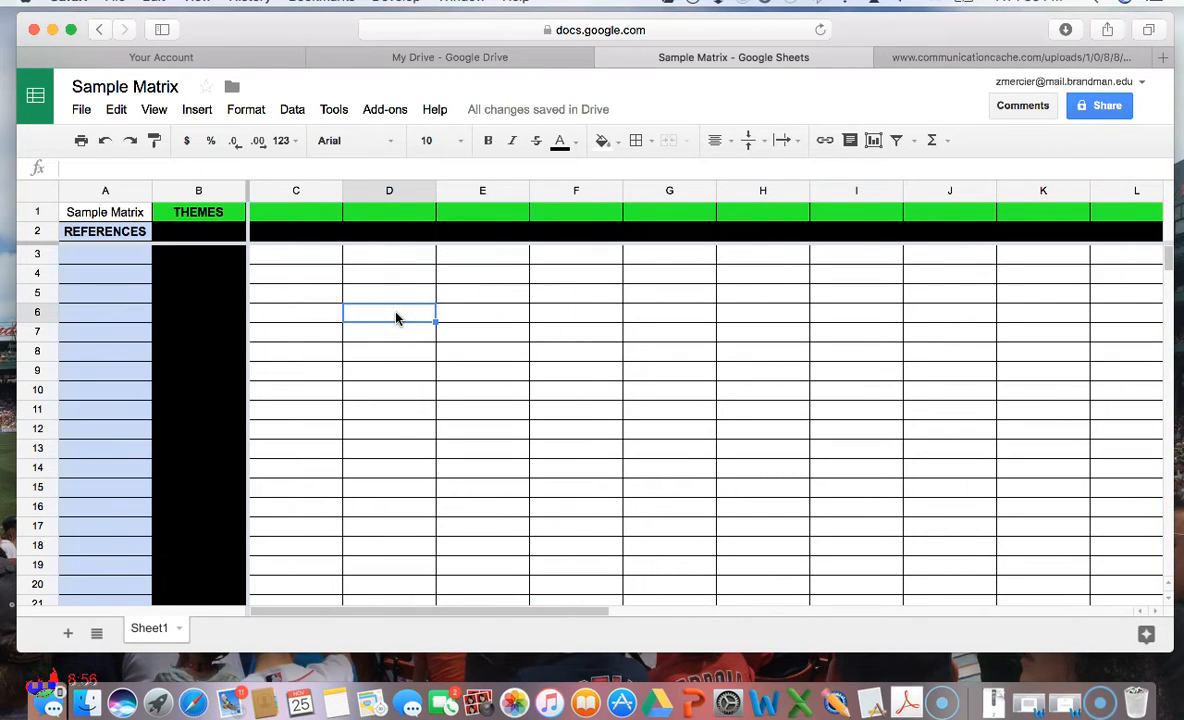
{"action": "type", "text": "x"}
{"action": "key", "text": "Return"}
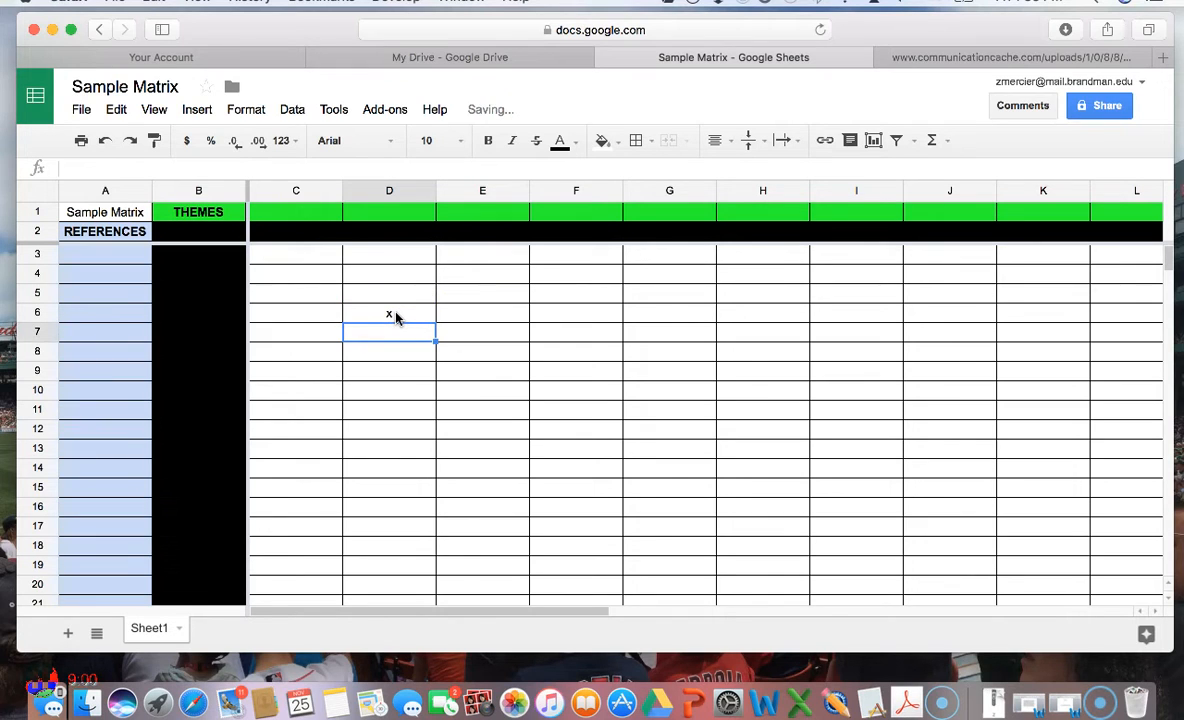
{"action": "left_click", "coordinate": [390, 313]}
{"action": "left_click", "coordinate": [402, 315]}
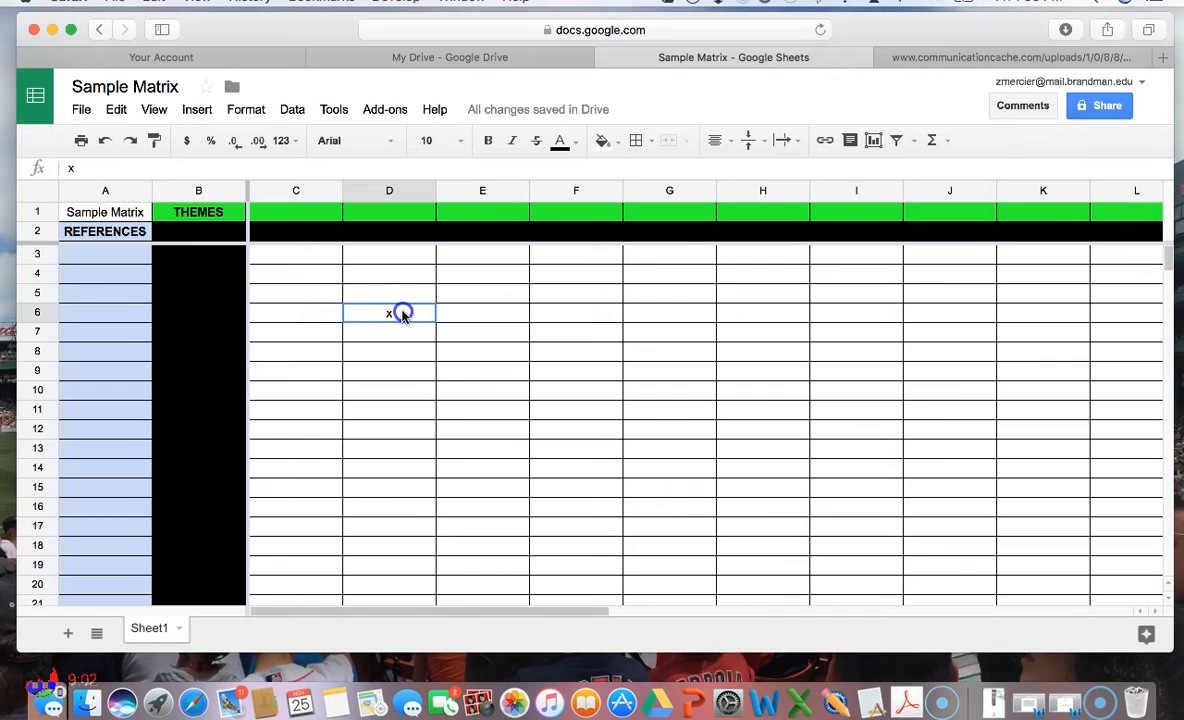
{"action": "key", "text": "BackSpace"}
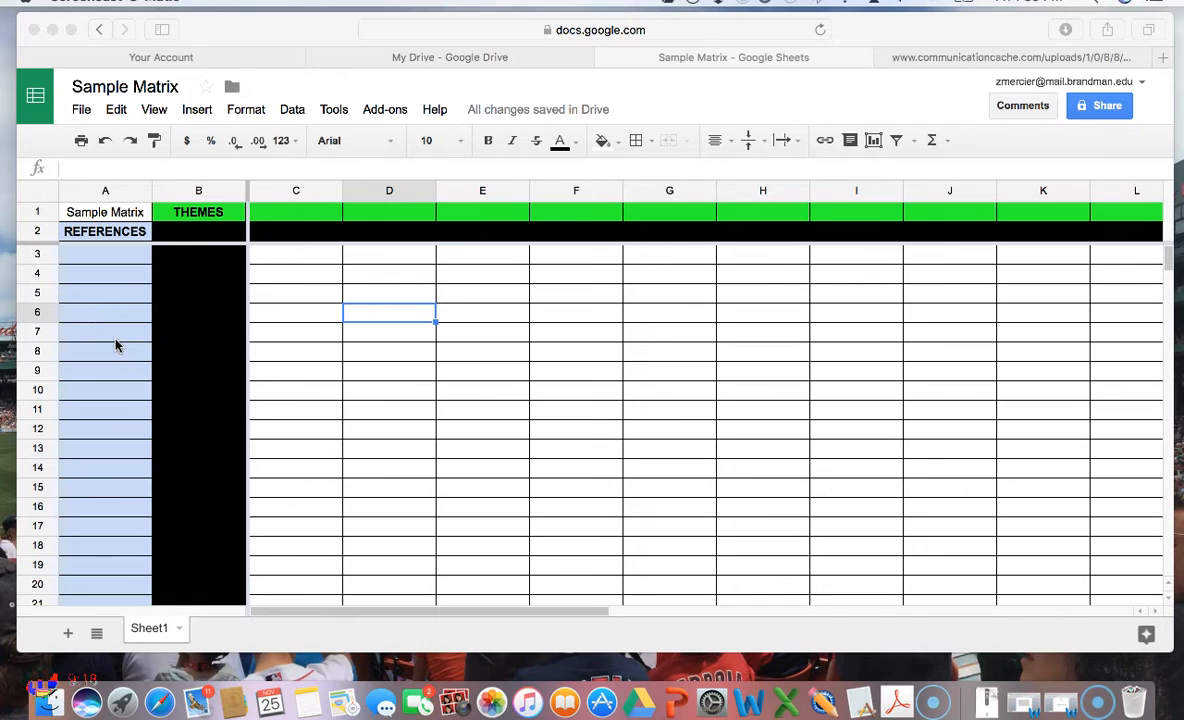
Step: Test how a long string of filler text fits in reference cell A5, and clear it again
{"action": "left_click", "coordinate": [107, 293]}
{"action": "left_click", "coordinate": [108, 292]}
{"action": "type", "text": "kdljaf;kldjsa;lkfjds;lkajf;ldskajf;jdsa;dfsj"}
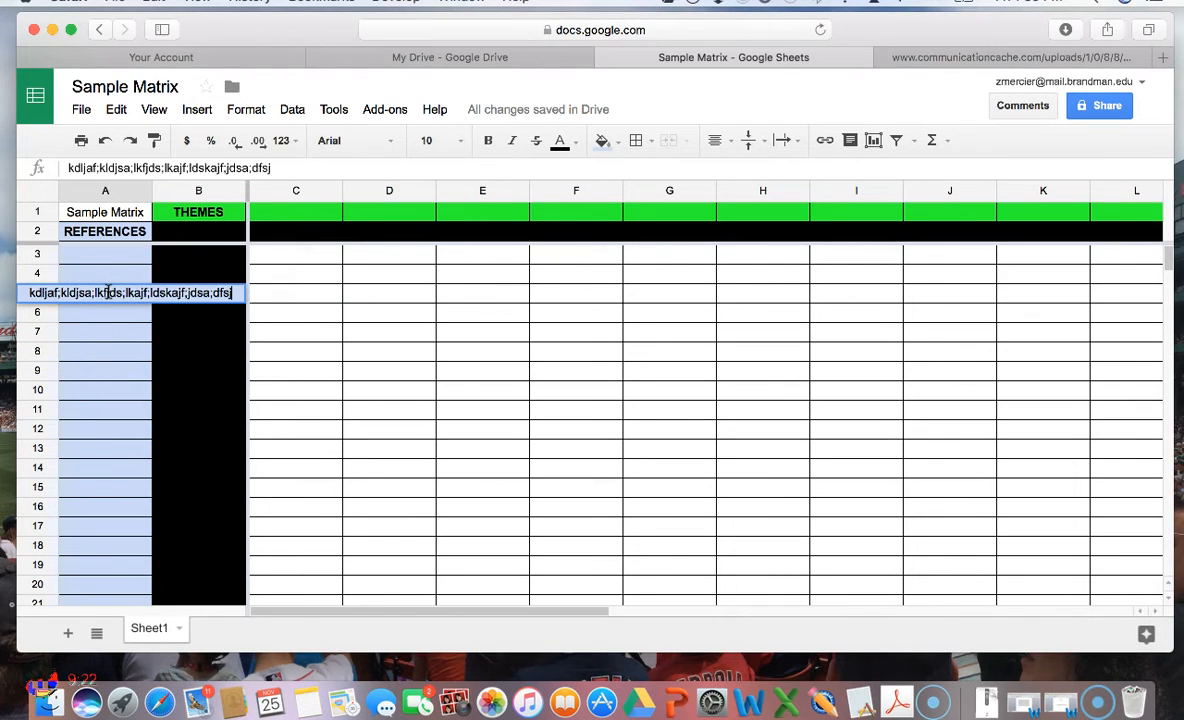
{"action": "key", "text": "Return"}
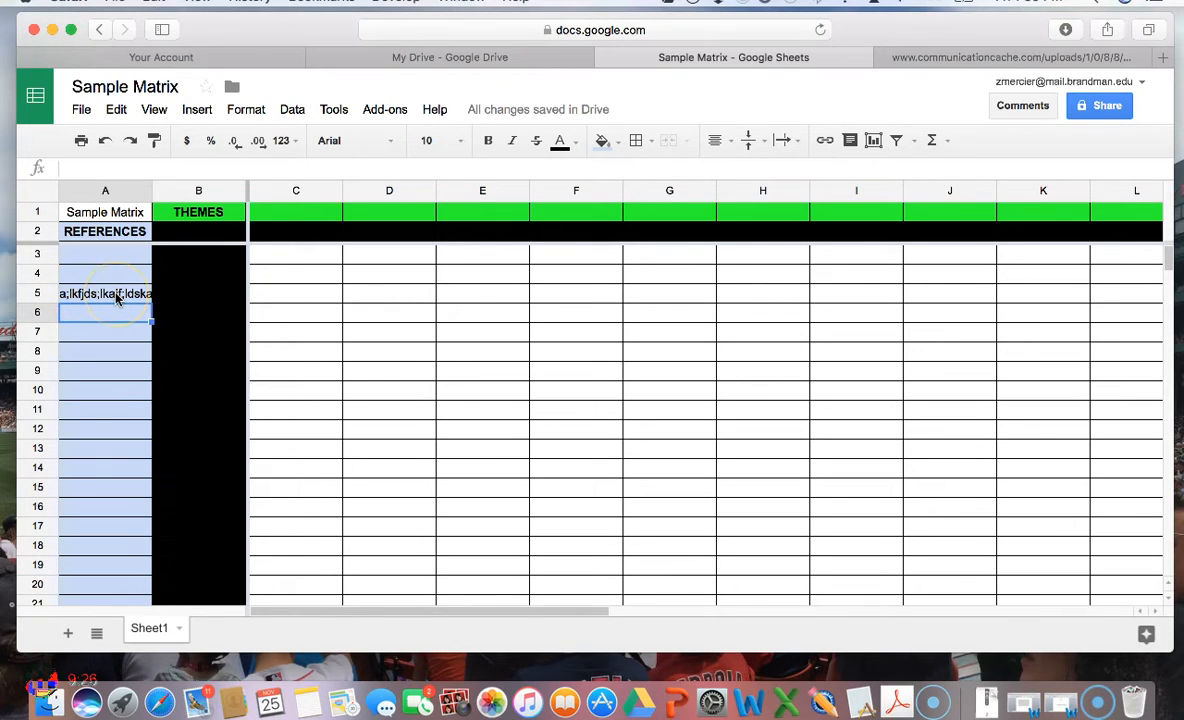
{"action": "left_click", "coordinate": [116, 296]}
{"action": "key", "text": "BackSpace"}
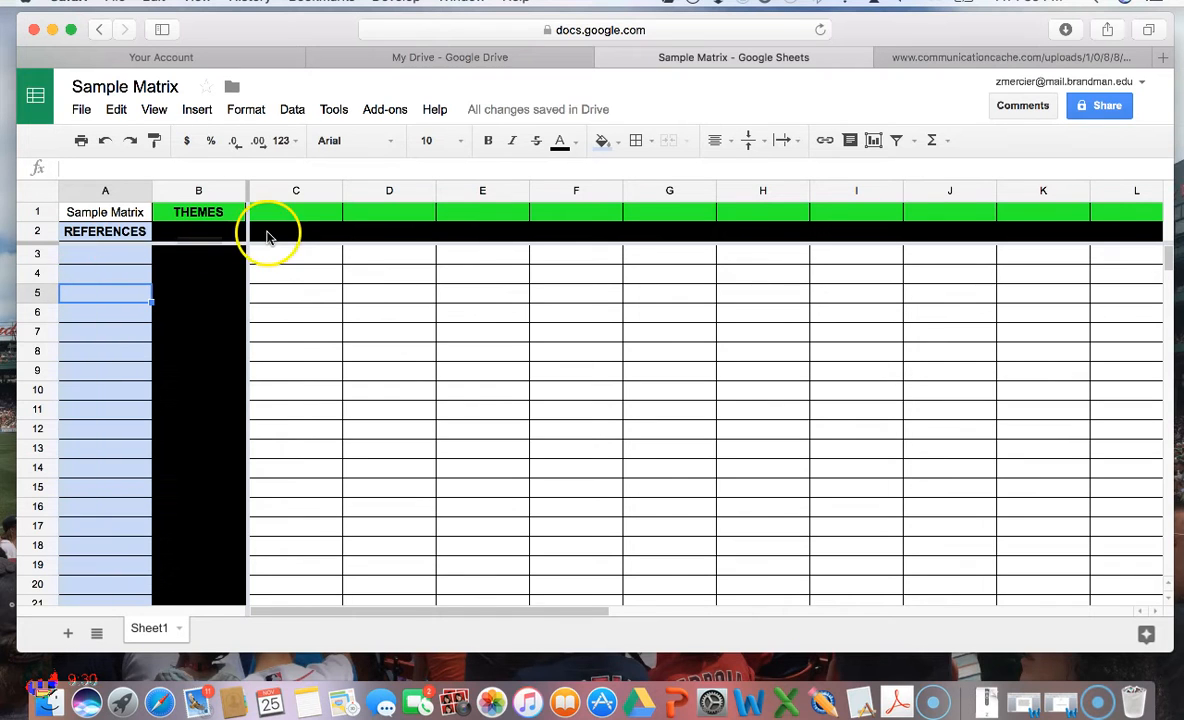
{"action": "left_click", "coordinate": [108, 316]}
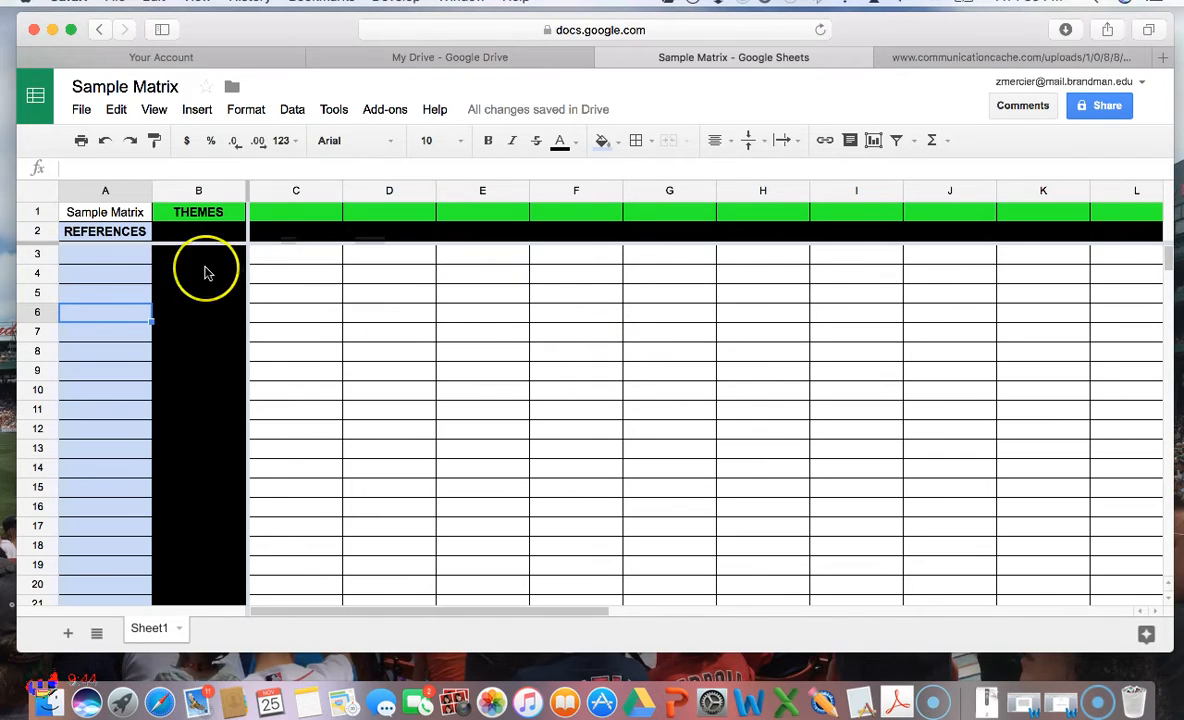
Step: Set text wrapping to Wrap for all cells in the sheet
{"action": "left_click", "coordinate": [37, 191]}
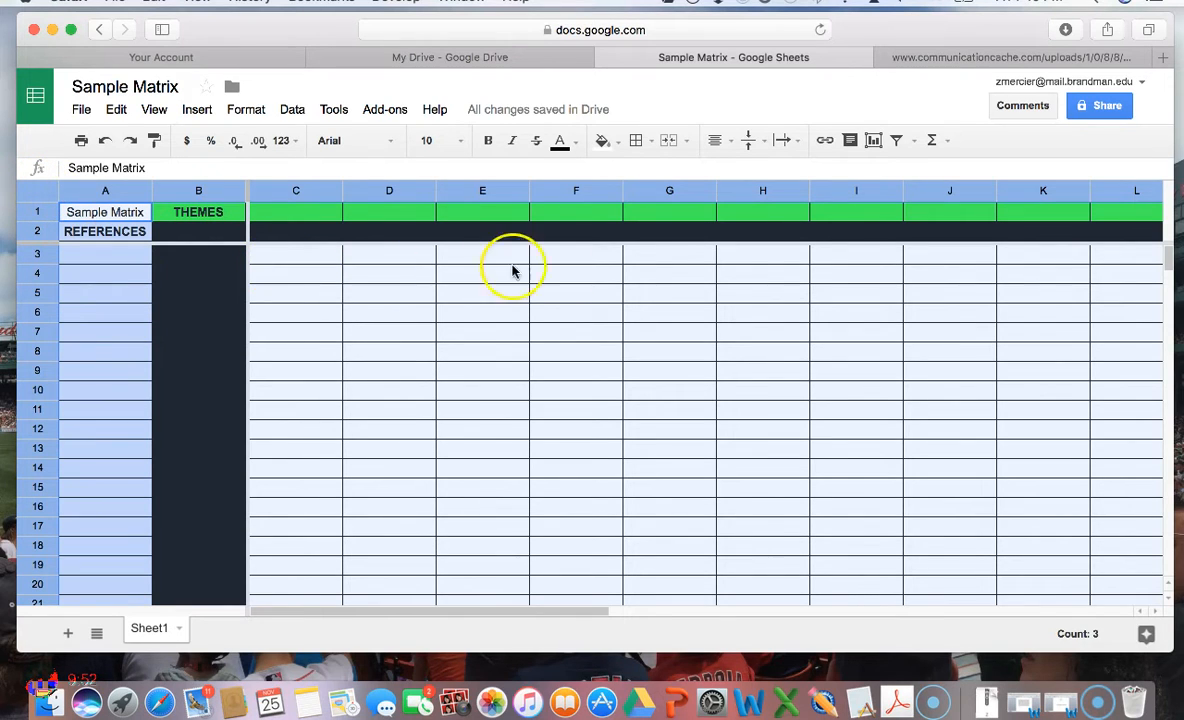
{"action": "left_click", "coordinate": [798, 142]}
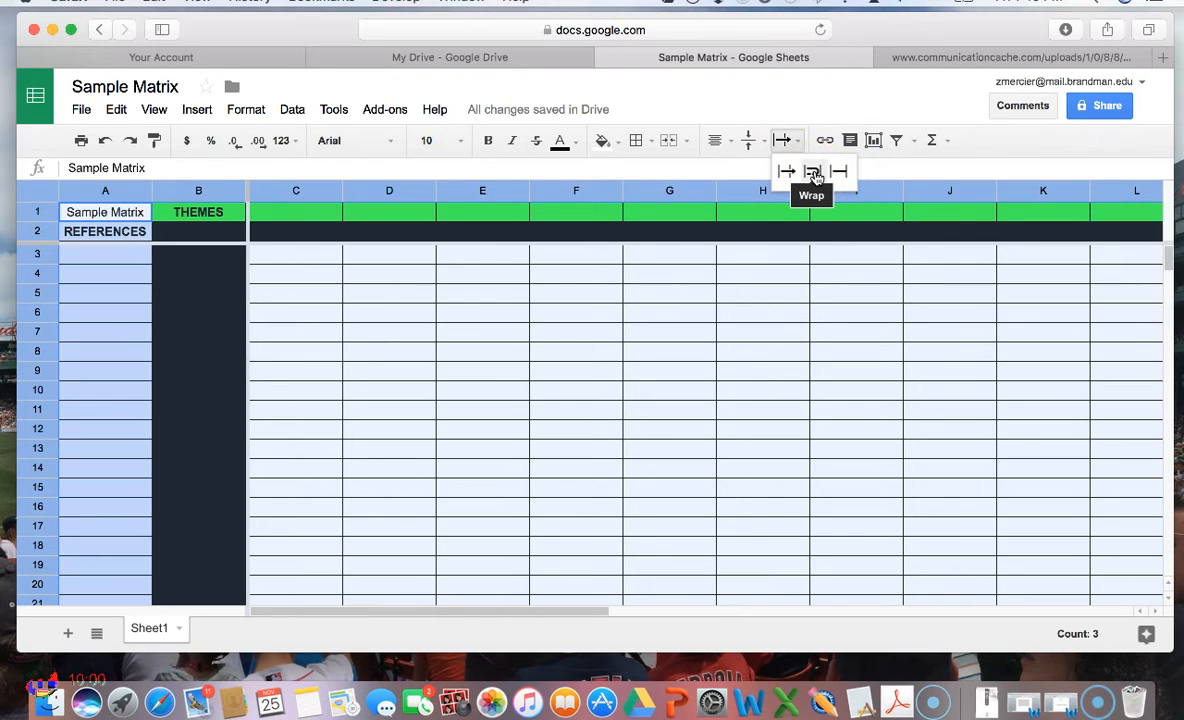
{"action": "left_click", "coordinate": [814, 175]}
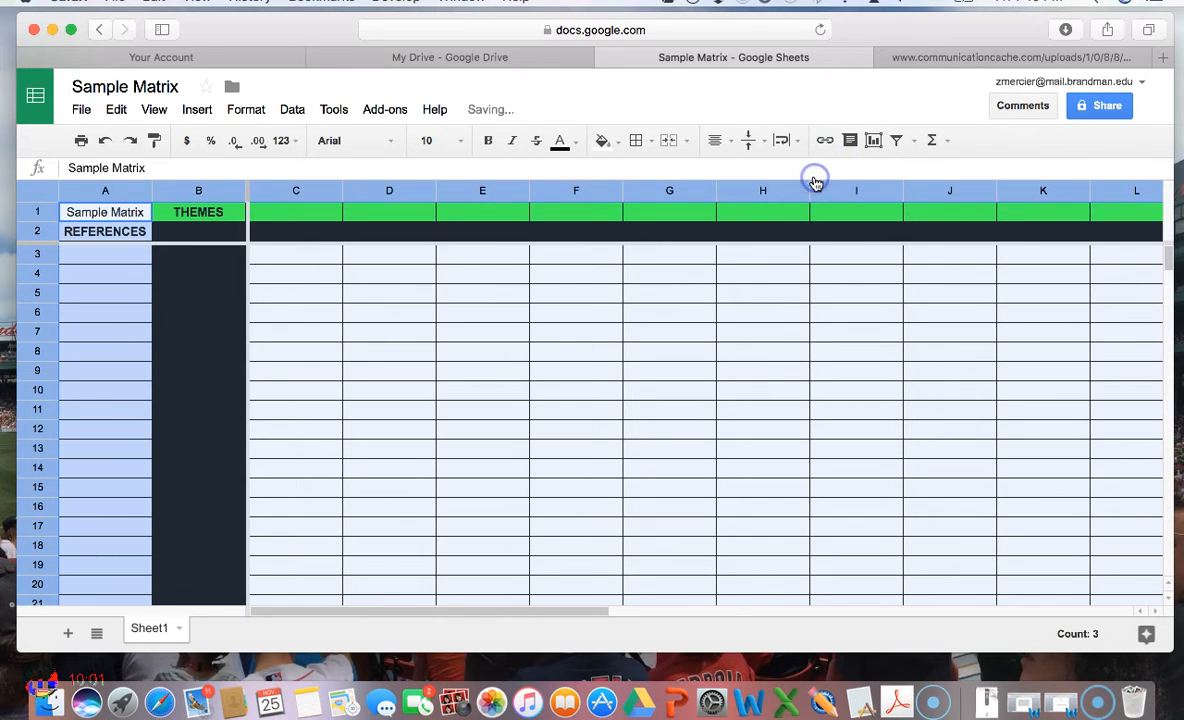
{"action": "left_click", "coordinate": [580, 296]}
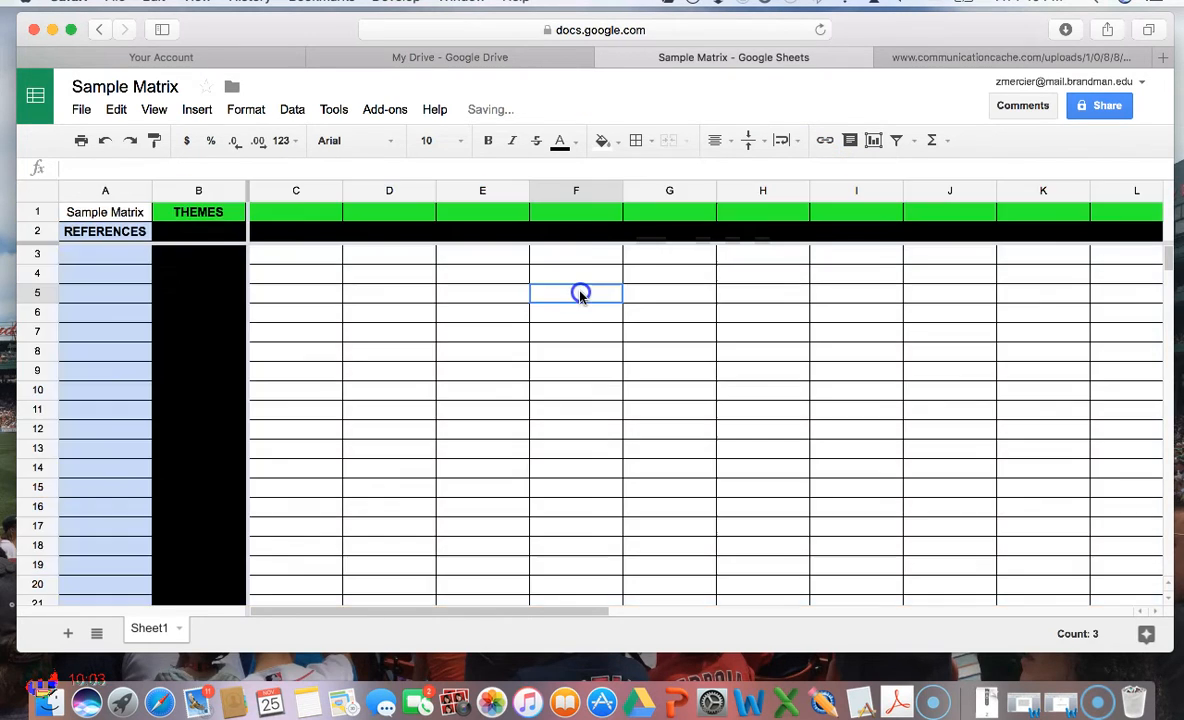
Step: Test the text wrapping with a long string of filler text in cell A4, and clear it again
{"action": "left_click", "coordinate": [117, 277]}
{"action": "type", "text": "jdklsajfkl;djsafl;kdjsa;klfjdls;k"}
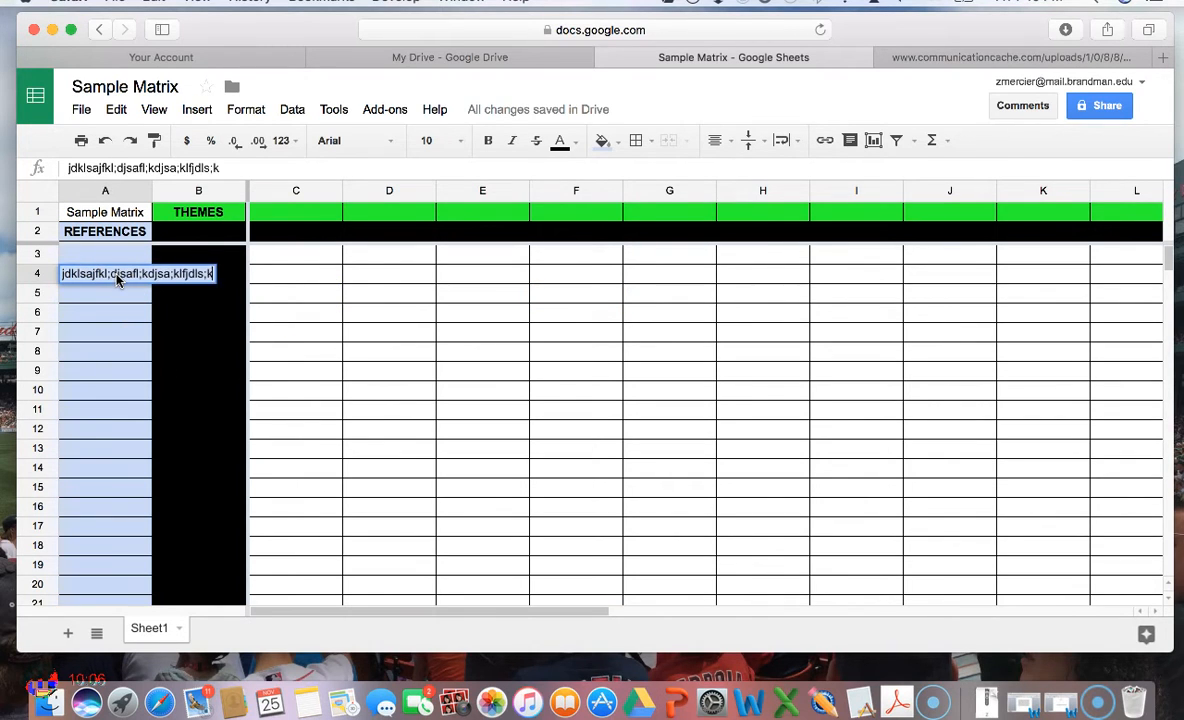
{"action": "type", "text": "afjk;ldajsf;kldajs;lfkjasd;"}
{"action": "key", "text": "Return"}
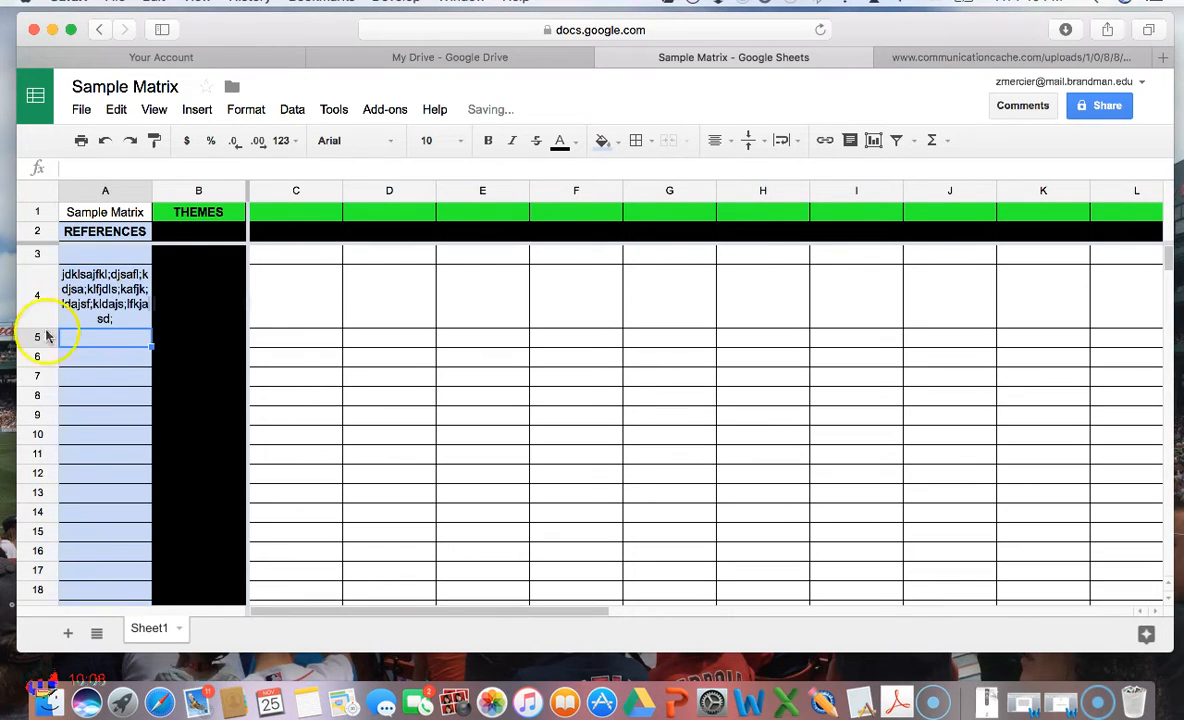
{"action": "left_click", "coordinate": [90, 300]}
{"action": "key", "text": "Delete"}
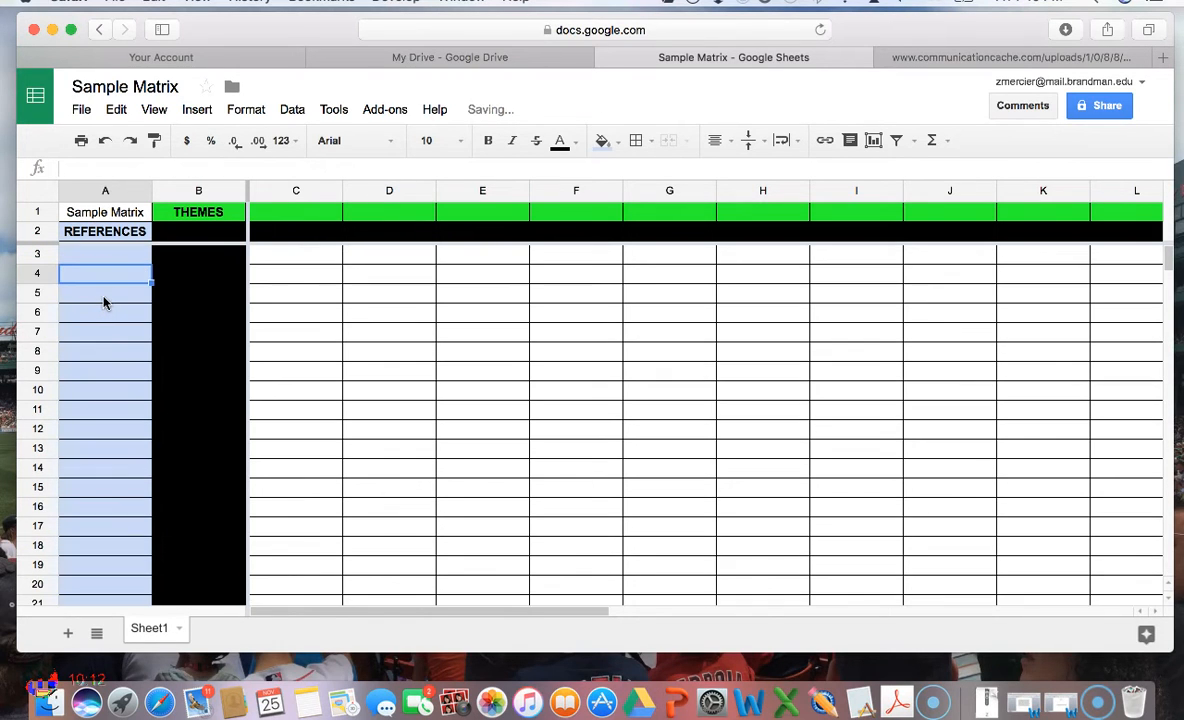
Step: Narrow column B so it fits closely around the THEMES heading
{"action": "left_click", "coordinate": [103, 298]}
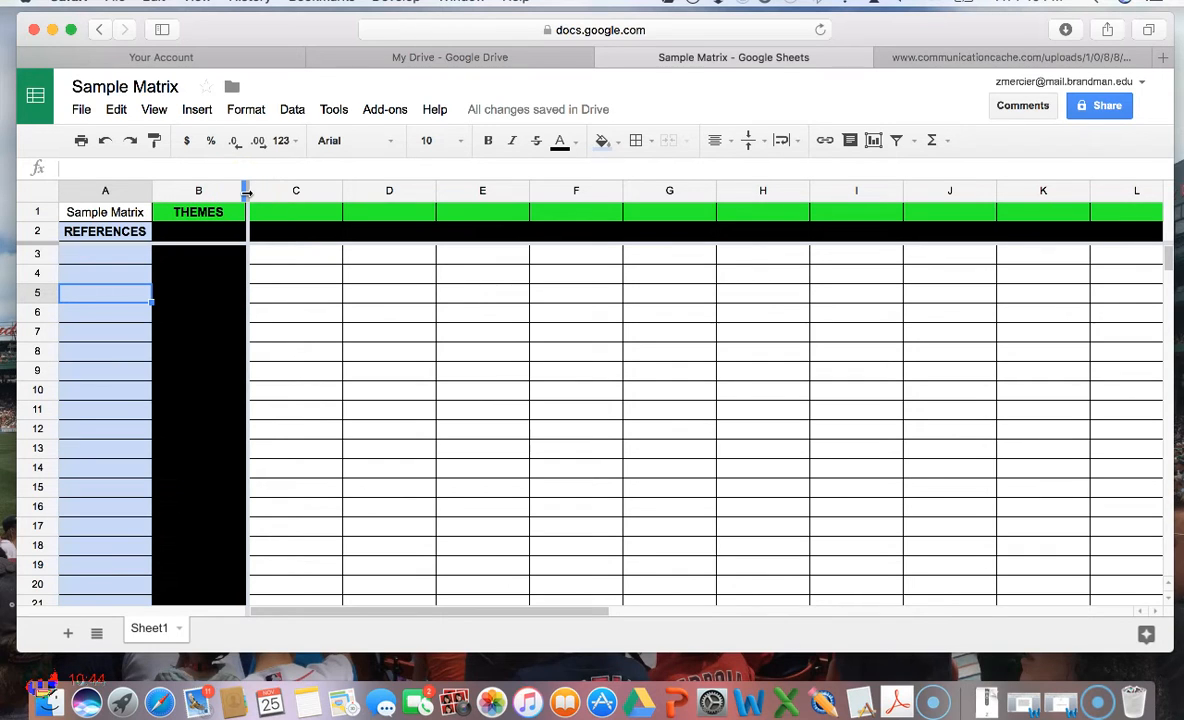
{"action": "left_click_drag", "start_coordinate": [246, 193], "coordinate": [222, 191]}
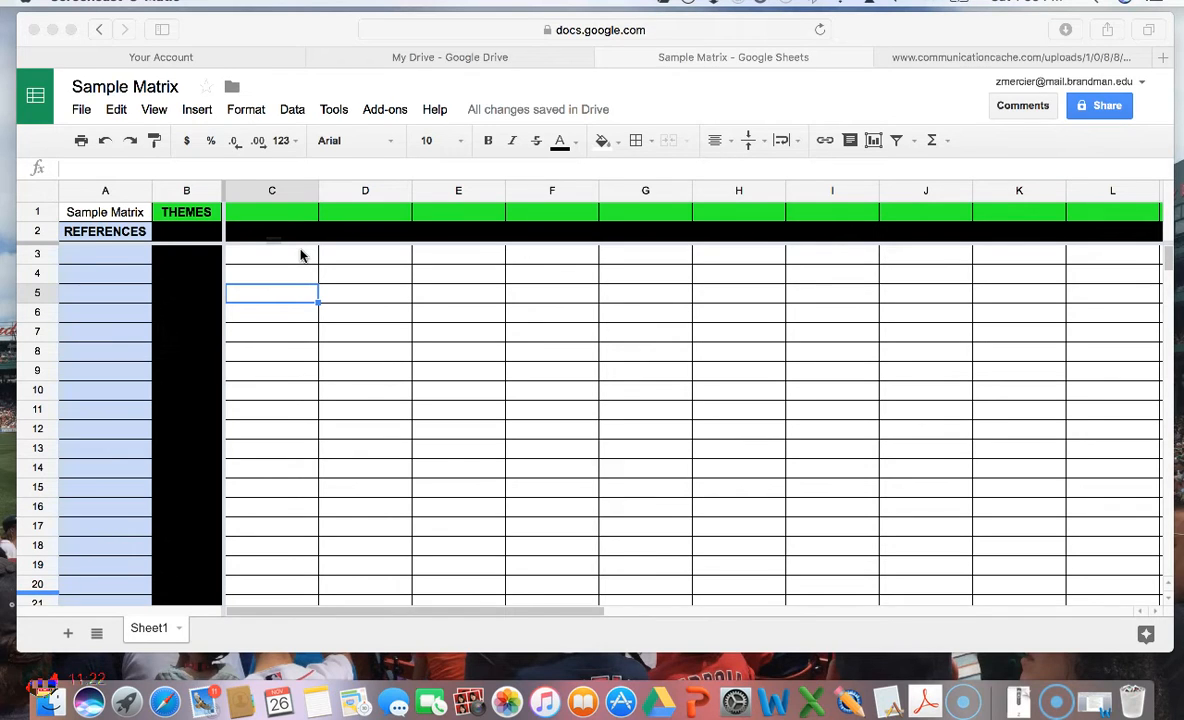
Step: Enter Kouzes & Posner "Leadership Challenge" 2013 as the first reference, in cell A3
{"action": "left_click", "coordinate": [108, 260]}
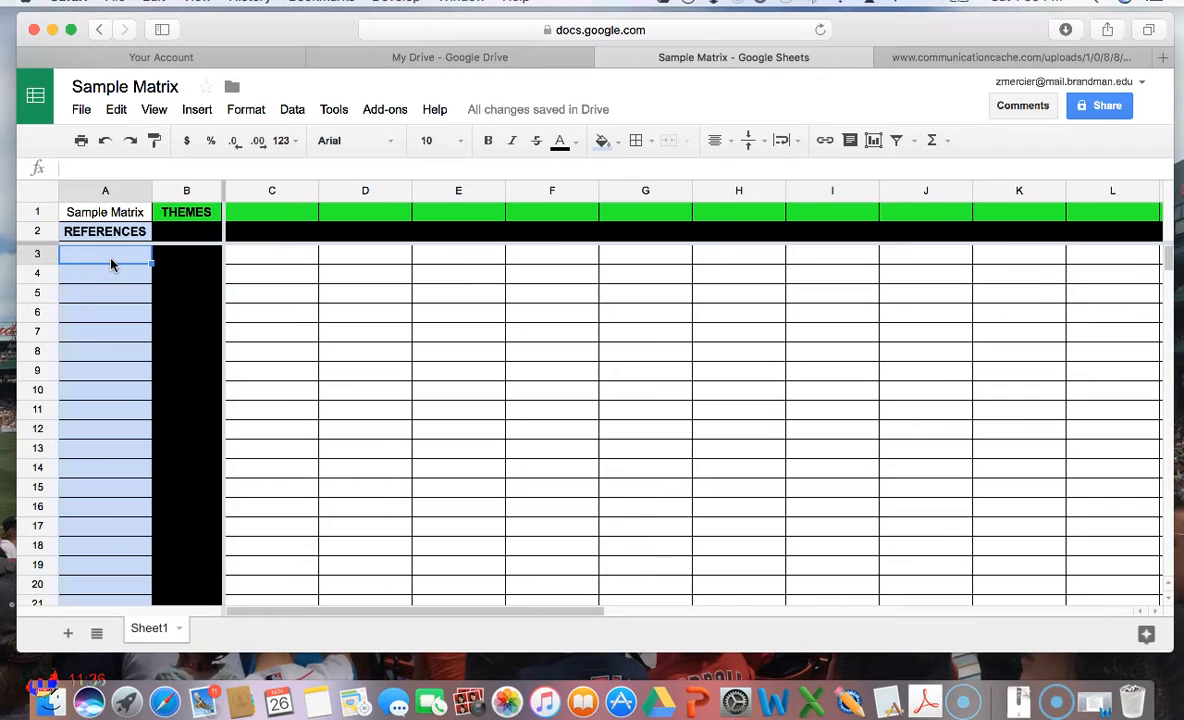
{"action": "type", "text": "Kouzes"}
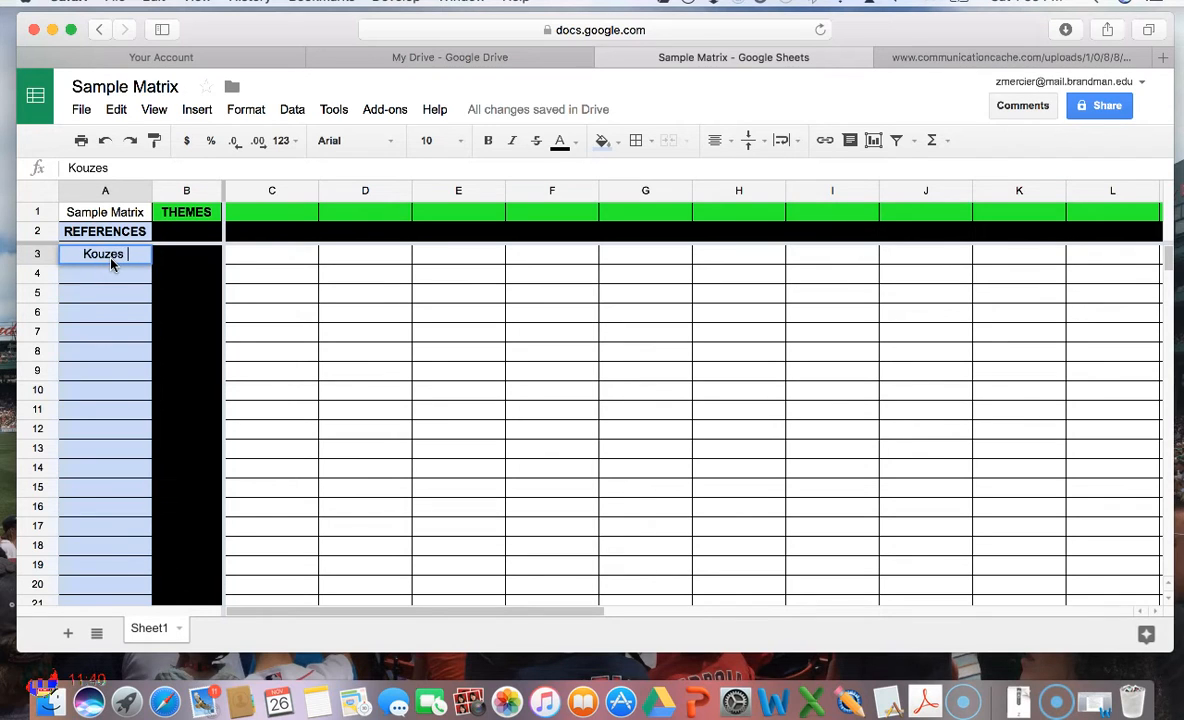
{"action": "type", "text": " & Posner \""}
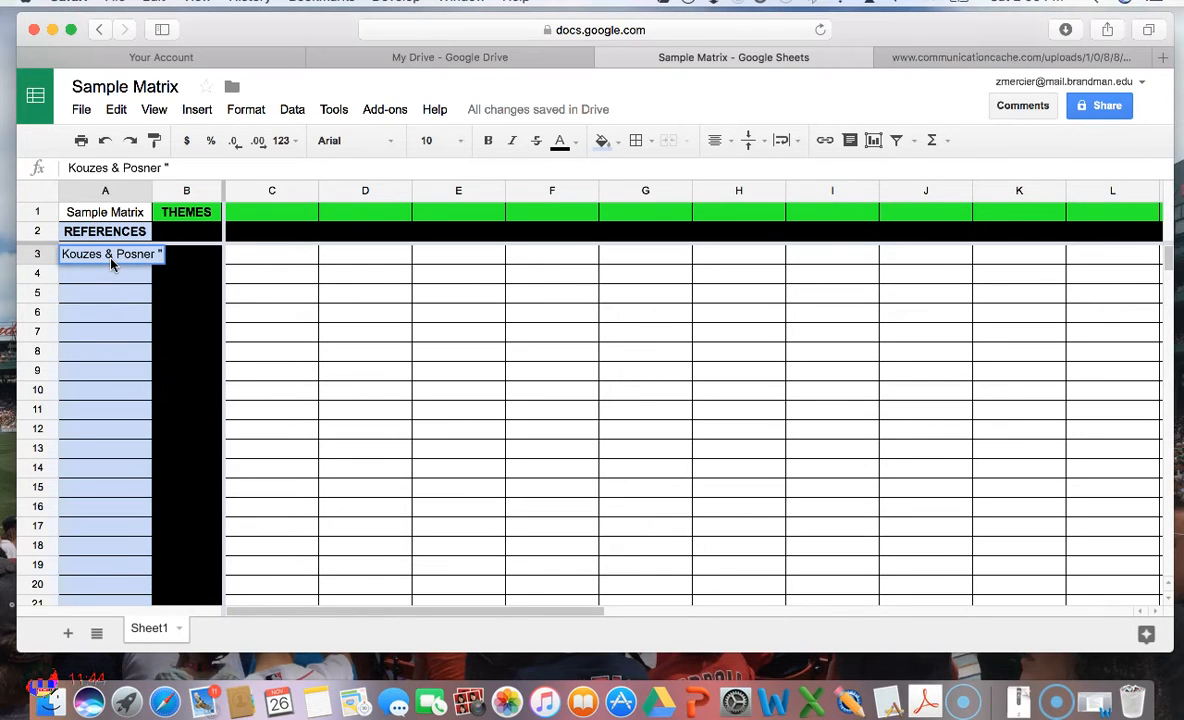
{"action": "type", "text": "Leadership"}
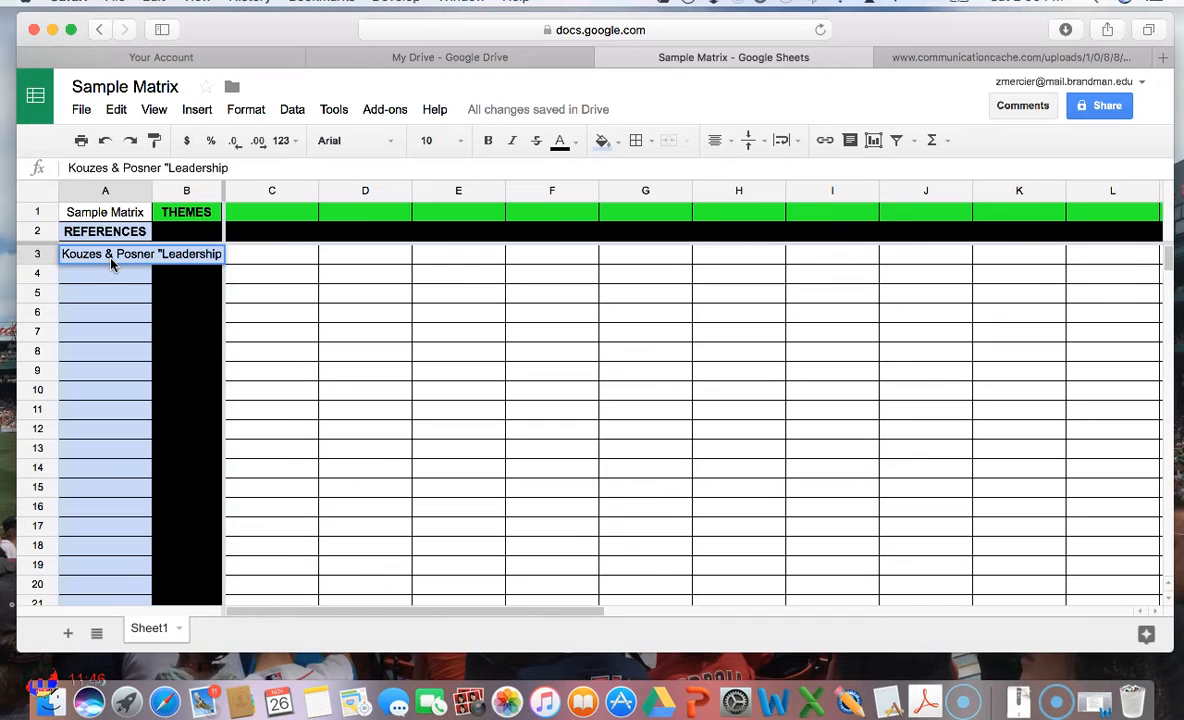
{"action": "type", "text": " Challe"}
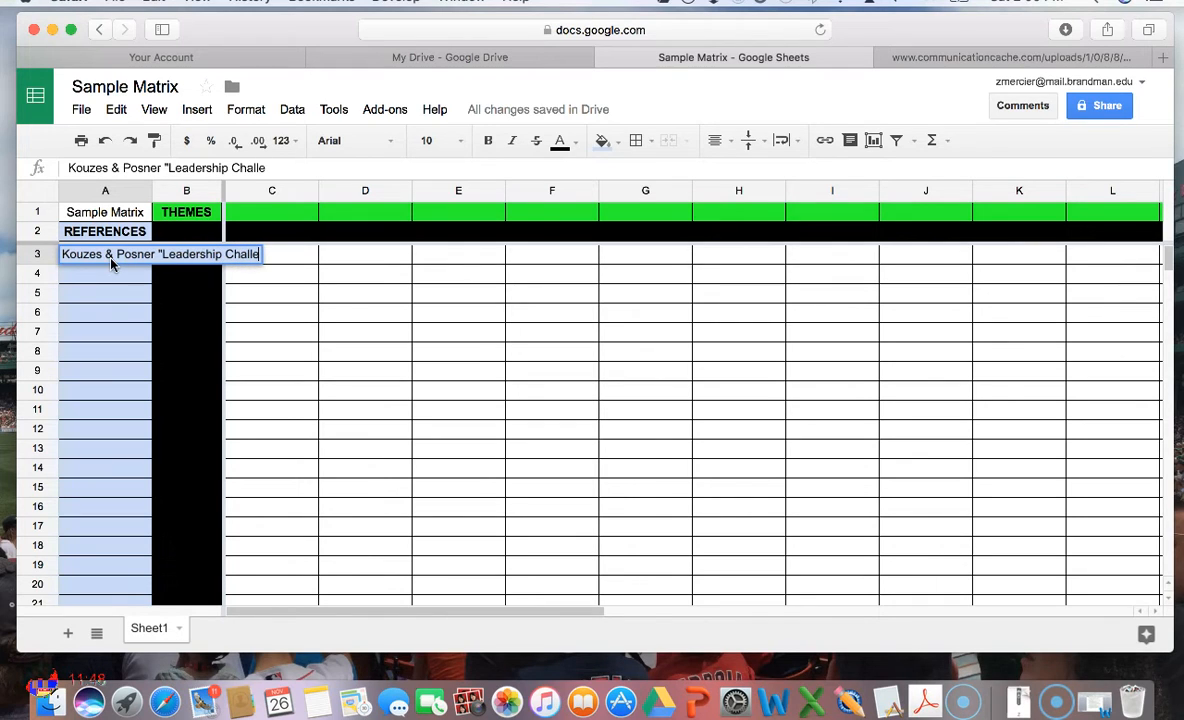
{"action": "type", "text": "nge\""}
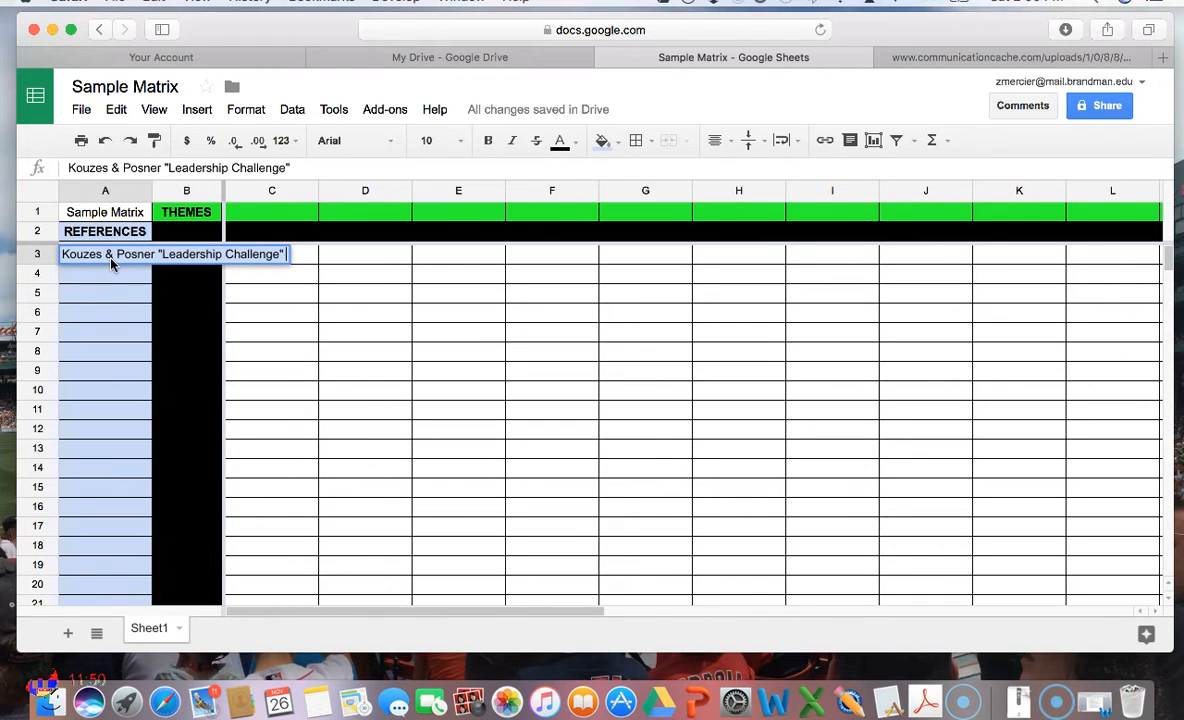
{"action": "type", "text": " 2013"}
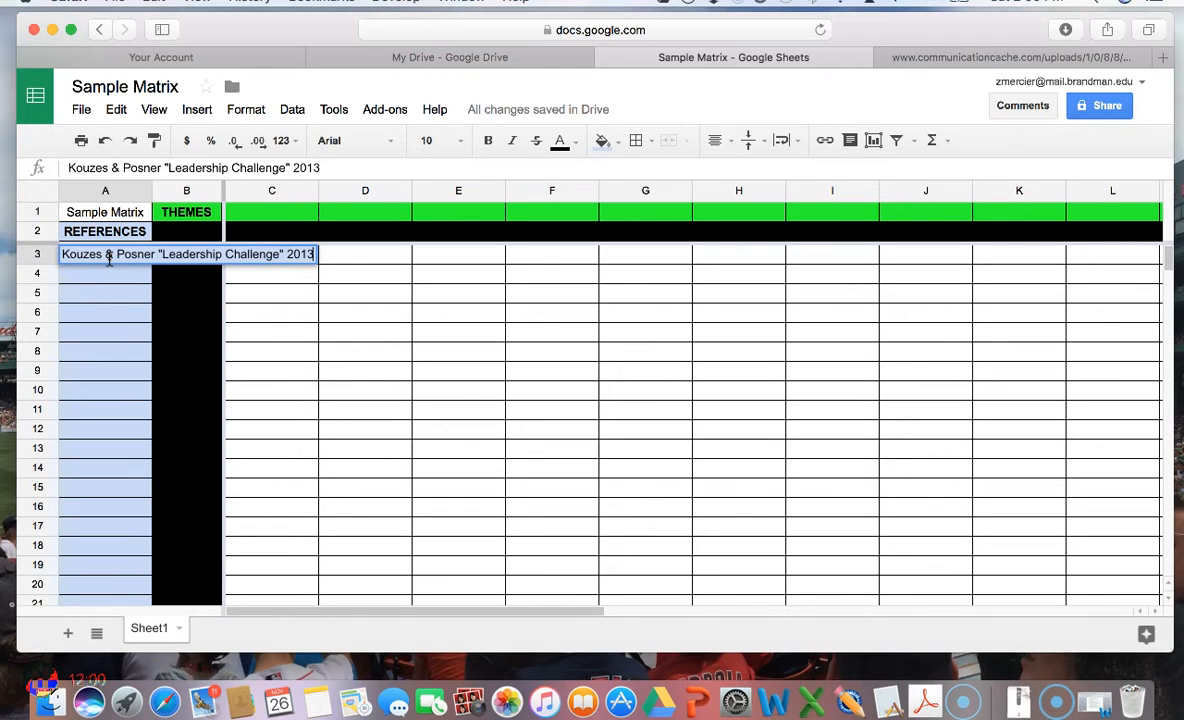
{"action": "key", "text": "Return"}
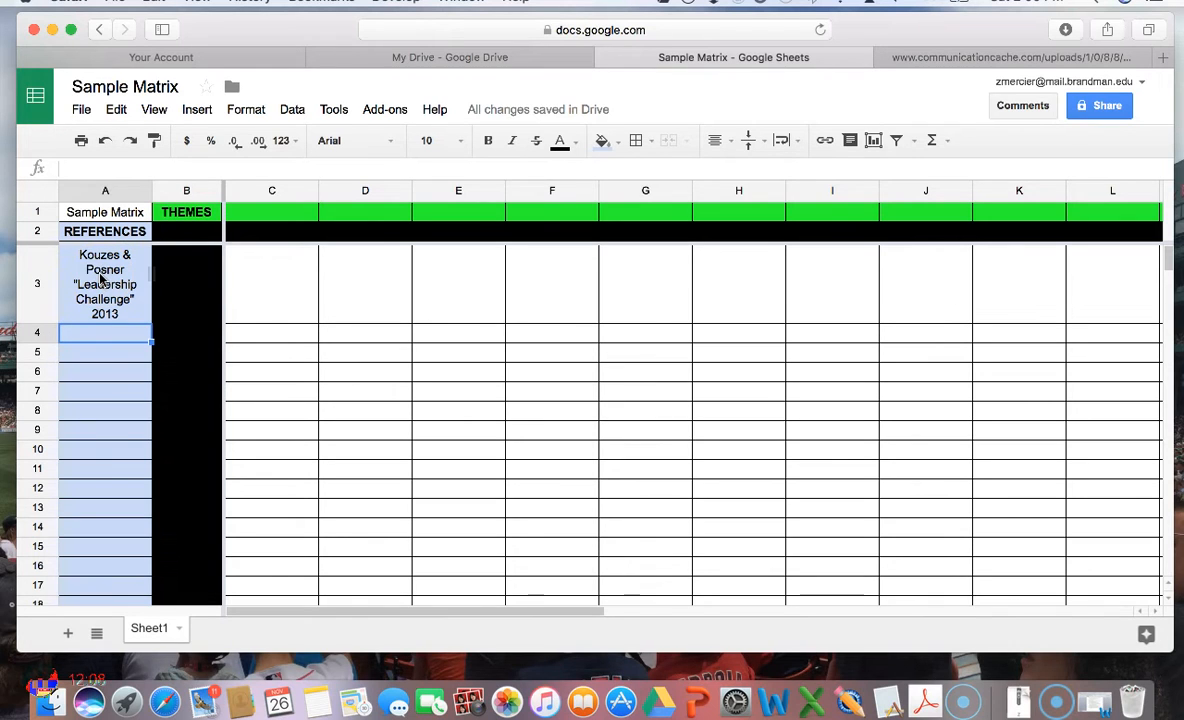
Step: Enter Shared Vision as the first theme heading, in cell C1
{"action": "left_click", "coordinate": [295, 220]}
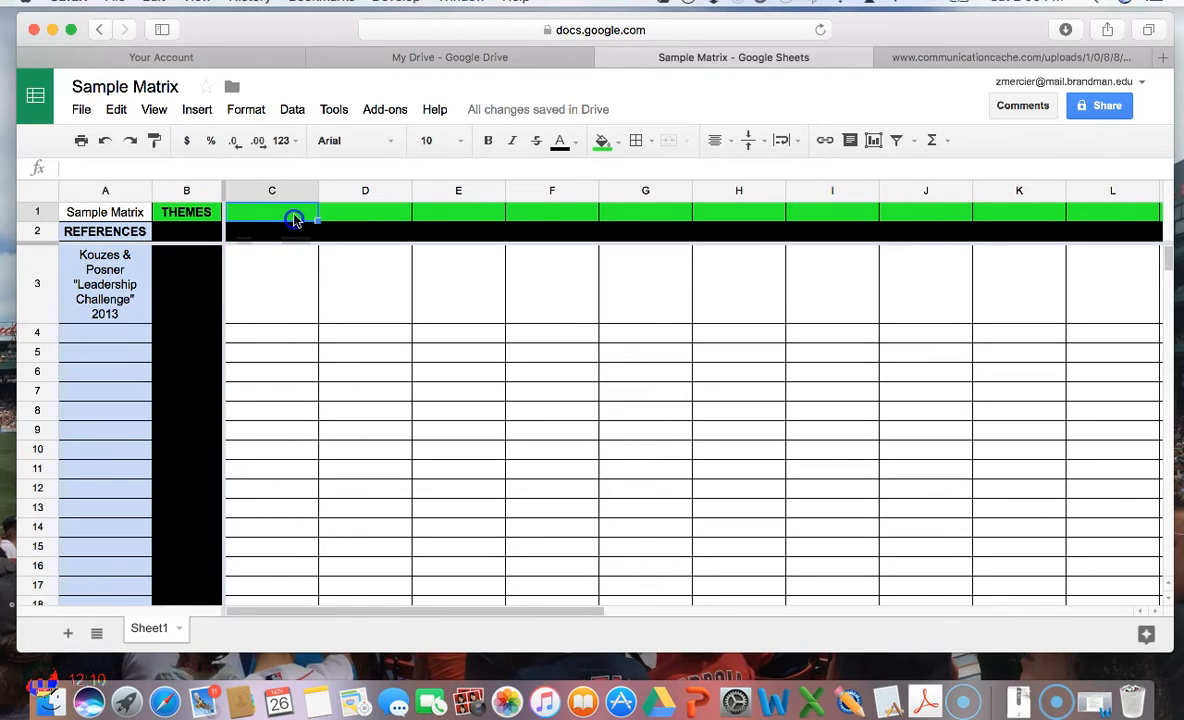
{"action": "type", "text": "Shared Vision"}
{"action": "left_click", "coordinate": [365, 218]}
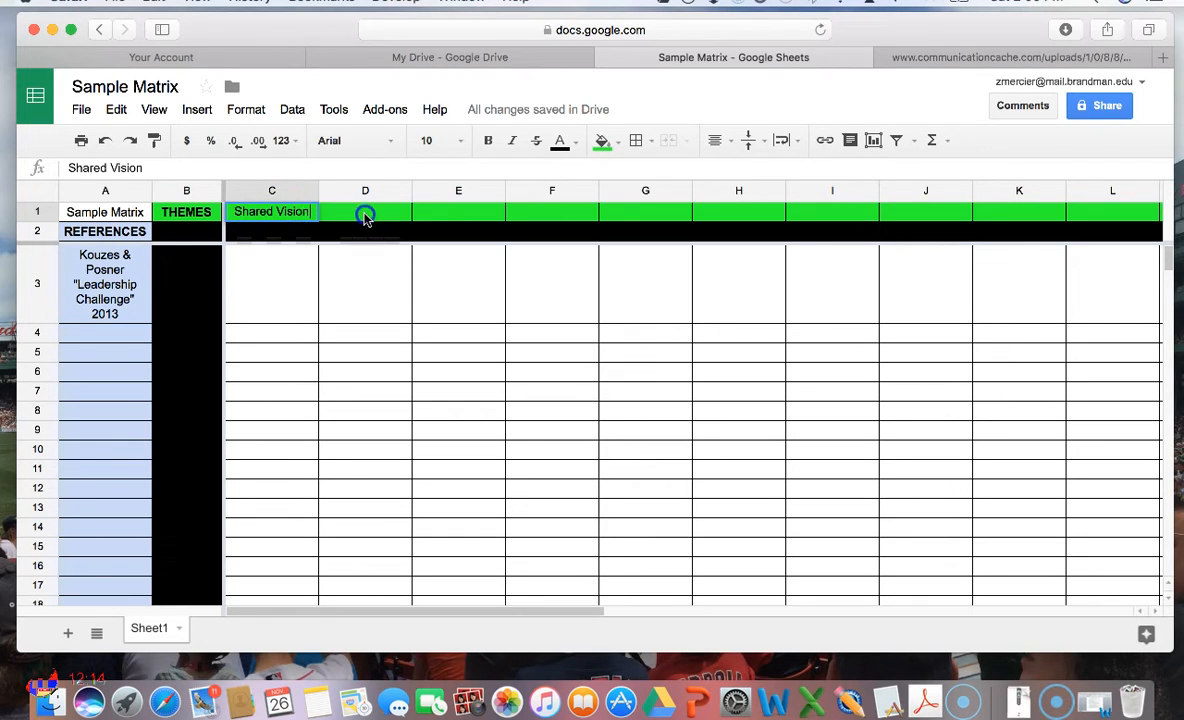
Step: Enter Relationships as the second theme heading, in cell D1
{"action": "type", "text": "Relation"}
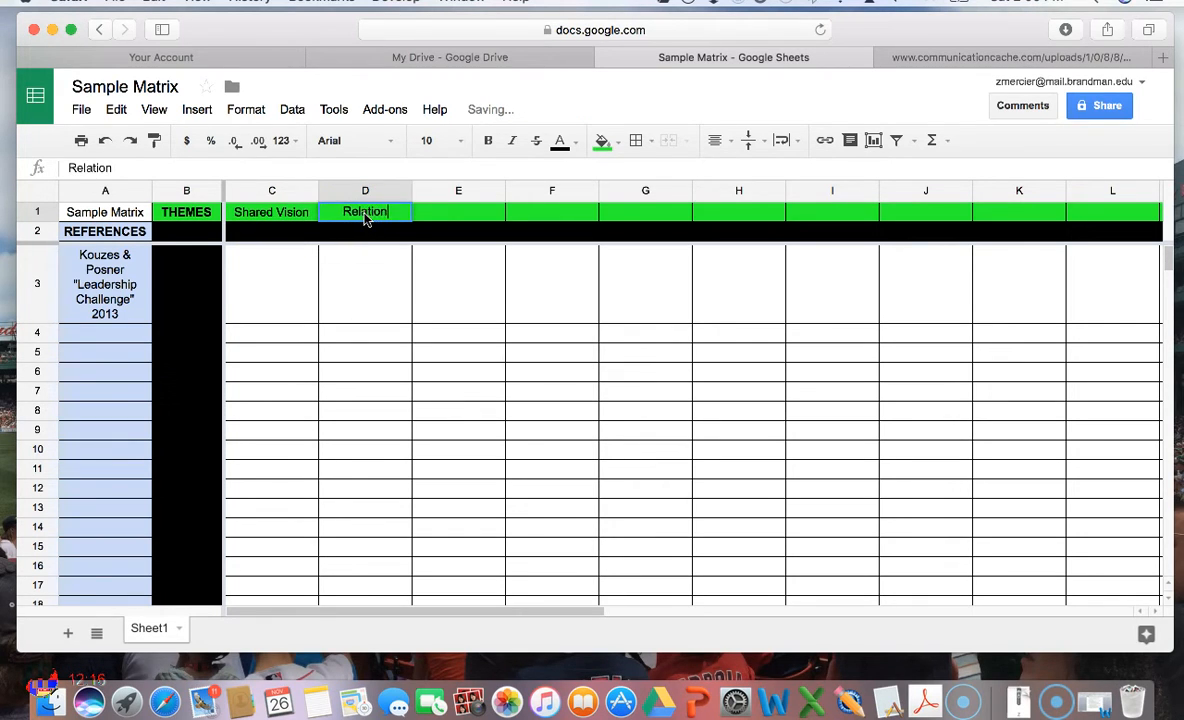
{"action": "type", "text": "ships"}
{"action": "key", "text": "BackSpace"}
{"action": "key", "text": "BackSpace"}
{"action": "key", "text": "BackSpace"}
{"action": "type", "text": "ips"}
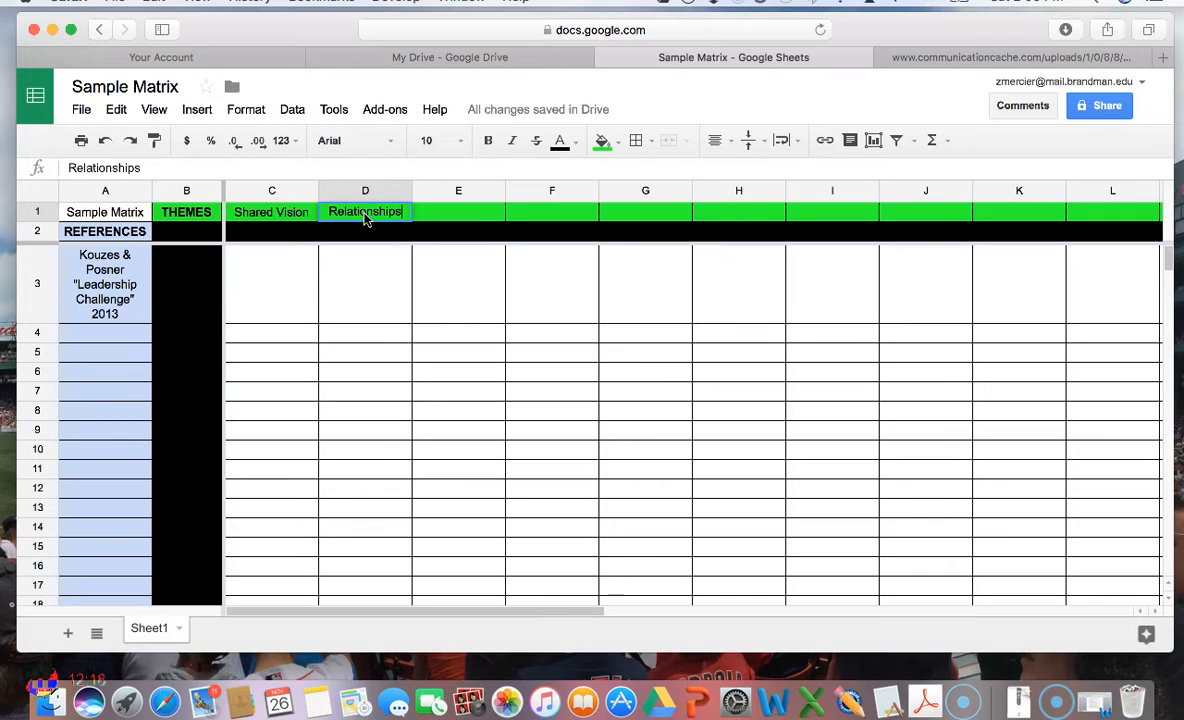
Step: Mark the Kouzes & Posner reference in row 3 with an X under both Shared Vision and Relationships
{"action": "left_click", "coordinate": [278, 284]}
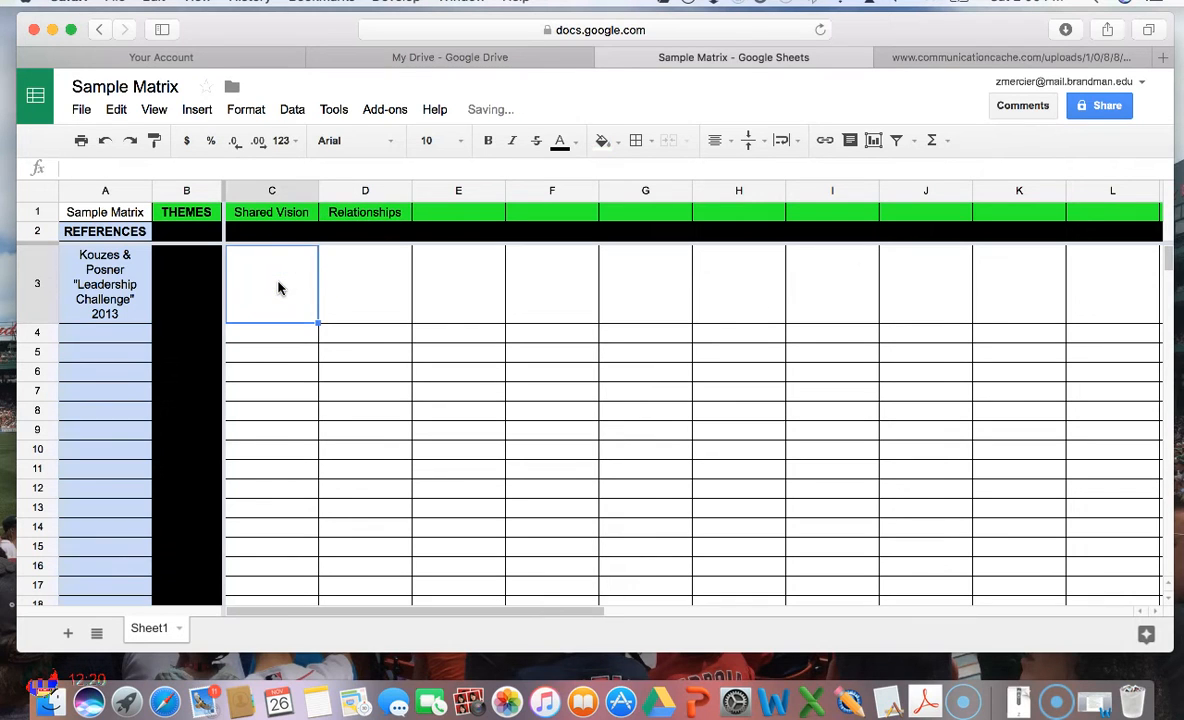
{"action": "type", "text": "X"}
{"action": "left_click", "coordinate": [365, 264]}
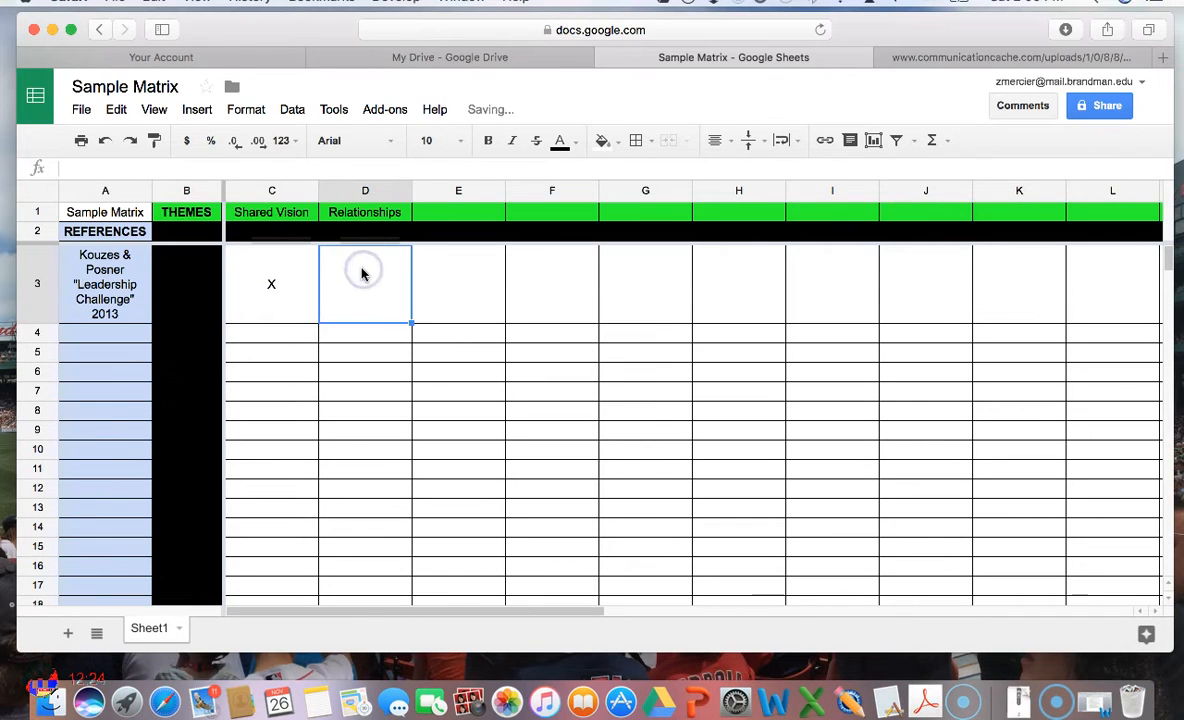
{"action": "type", "text": "X"}
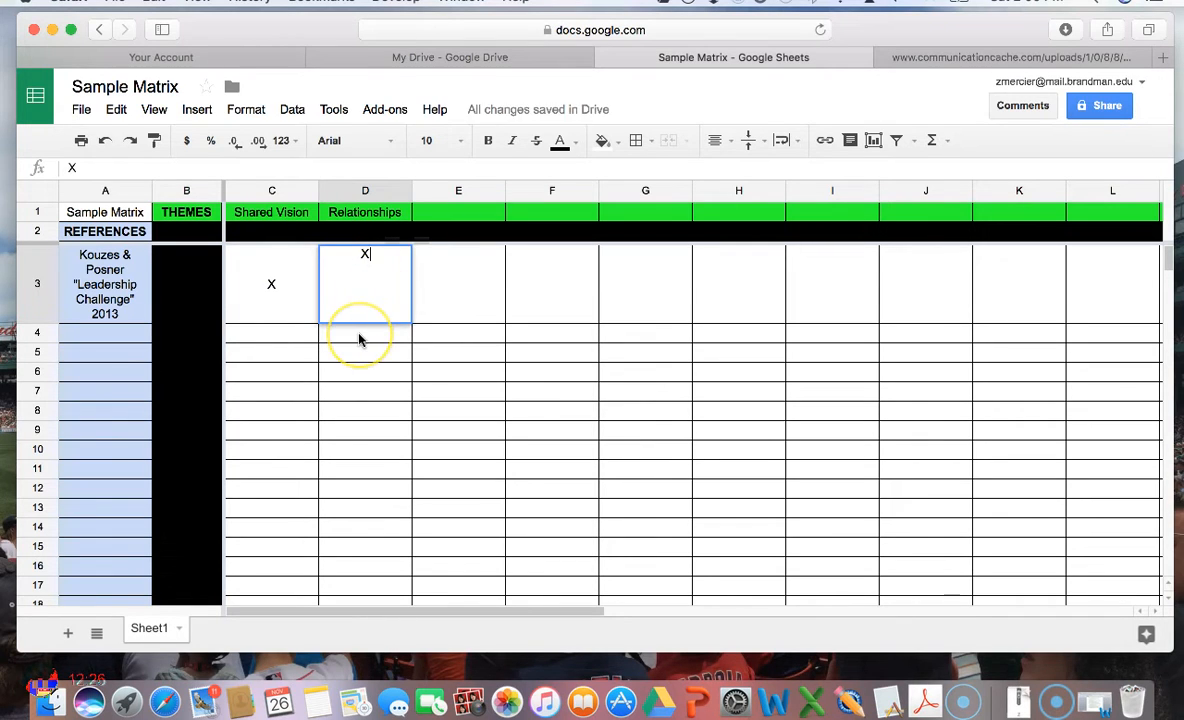
{"action": "left_click", "coordinate": [358, 334]}
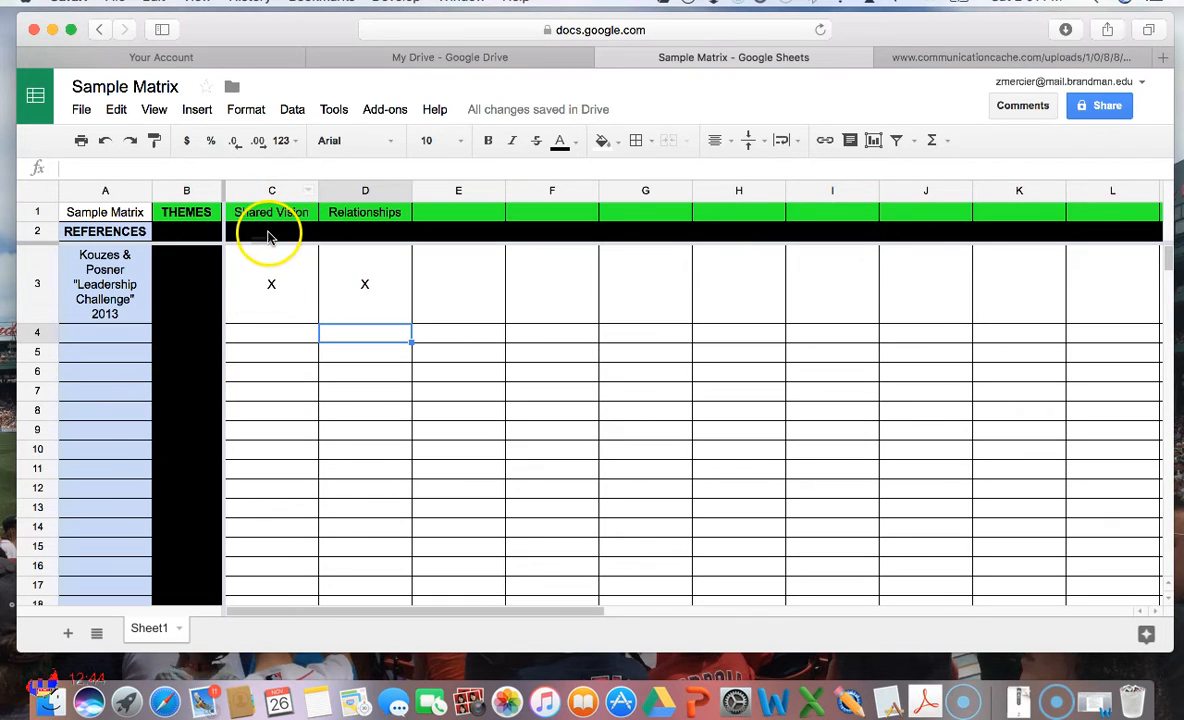
Step: Enter Fisher & Martini "Inspiring Leadership" 2008 as the second reference, in cell A4
{"action": "left_click", "coordinate": [106, 334]}
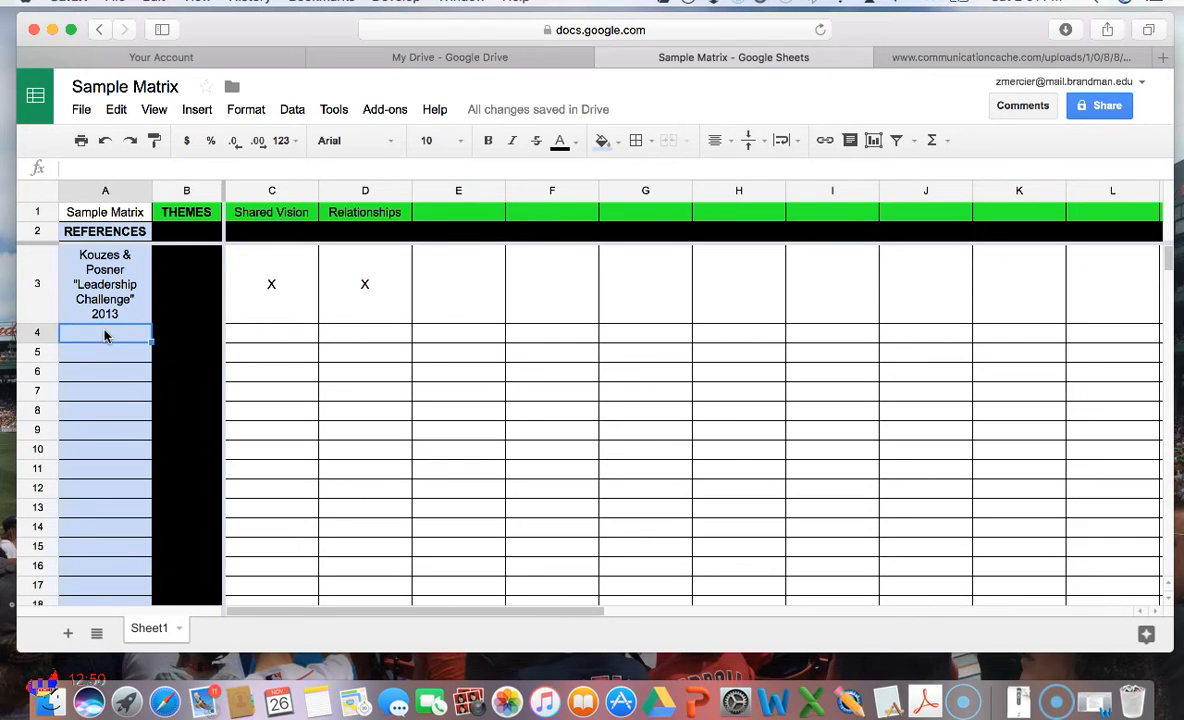
{"action": "type", "text": "Fisher & Martini \""}
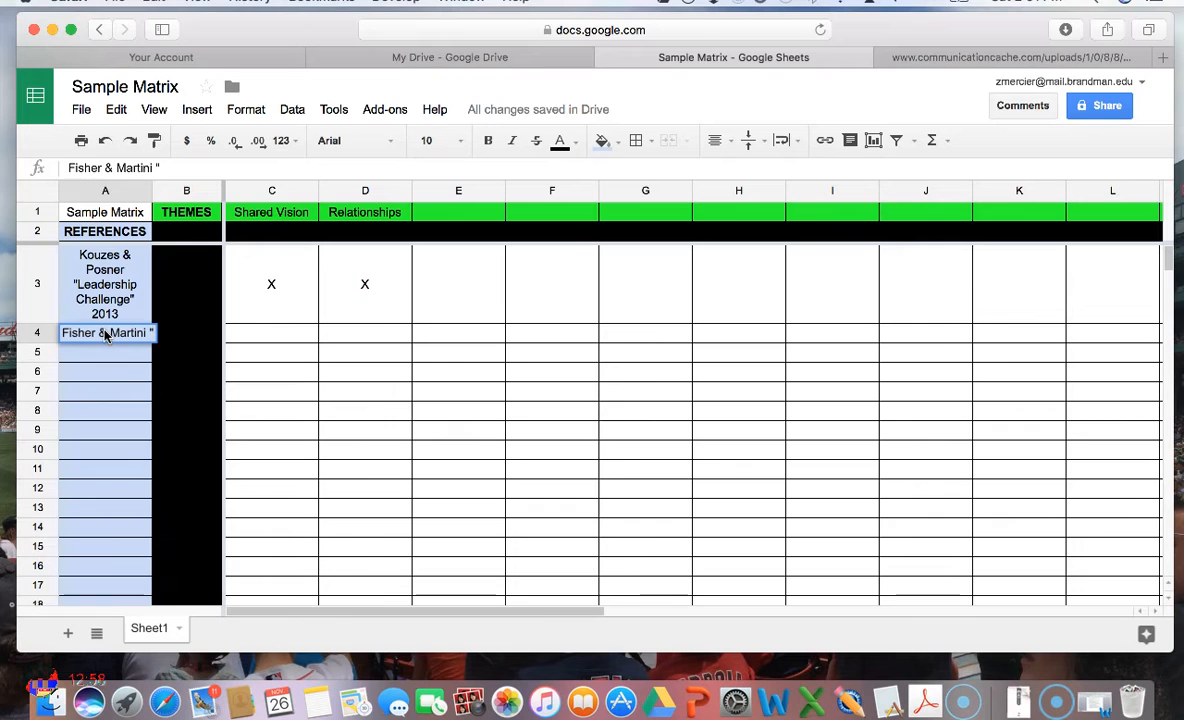
{"action": "type", "text": "Inspiring L"}
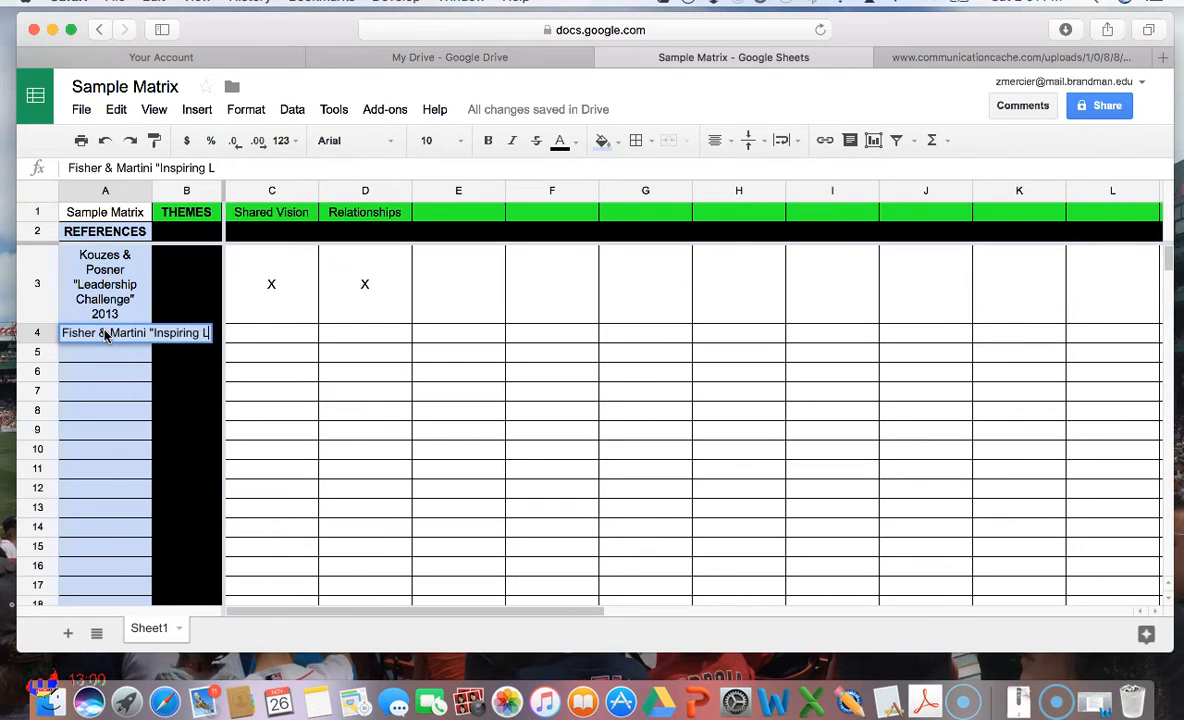
{"action": "type", "text": "eadership\" 2008"}
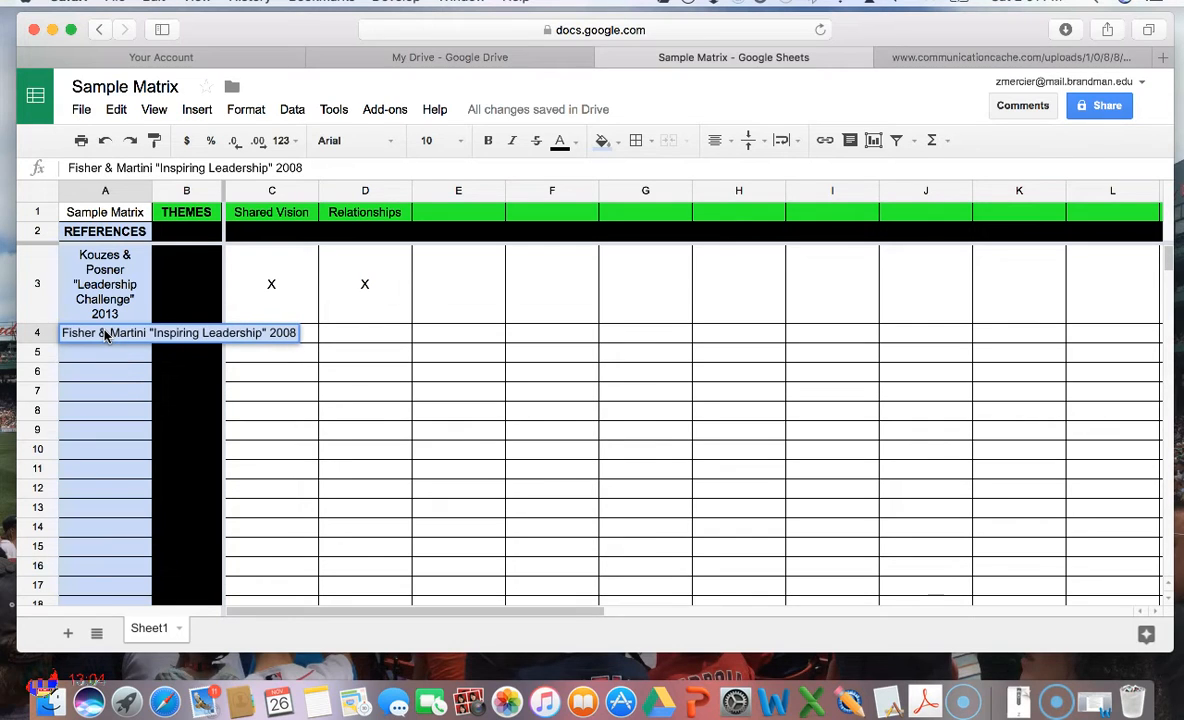
{"action": "key", "text": "Return"}
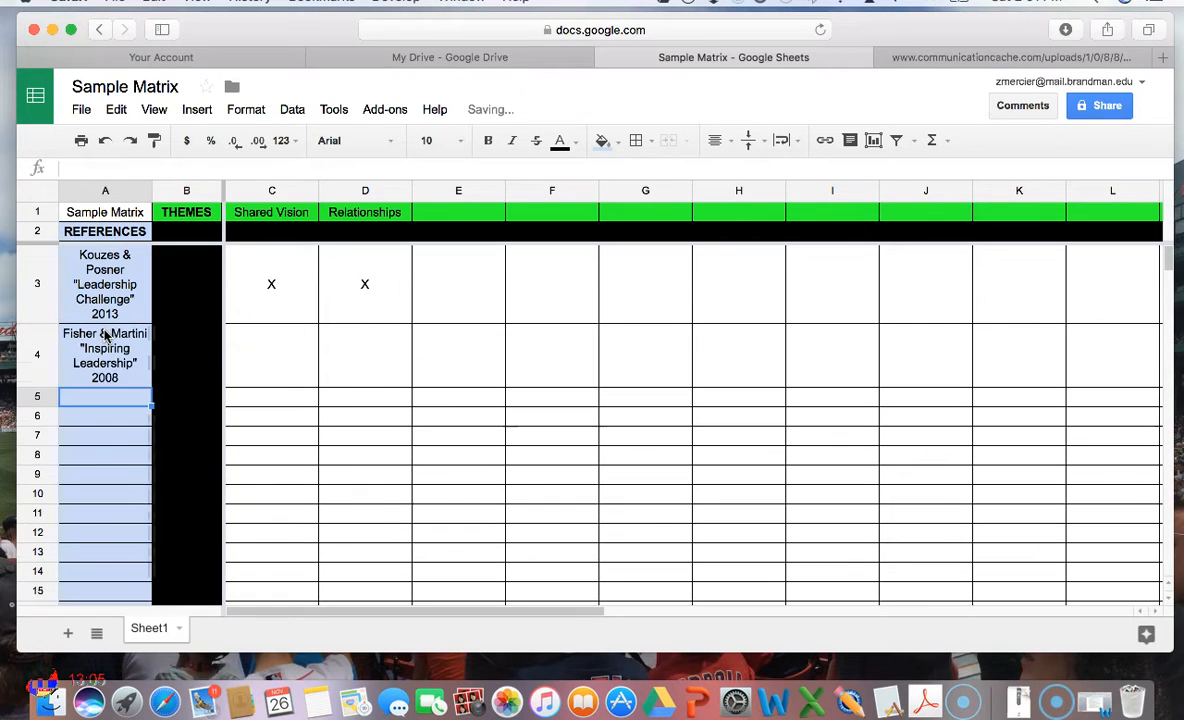
Step: Mark the Fisher & Martini reference in row 4 with an X under Shared Vision
{"action": "left_click", "coordinate": [273, 350]}
{"action": "type", "text": "X"}
{"action": "left_click", "coordinate": [460, 355]}
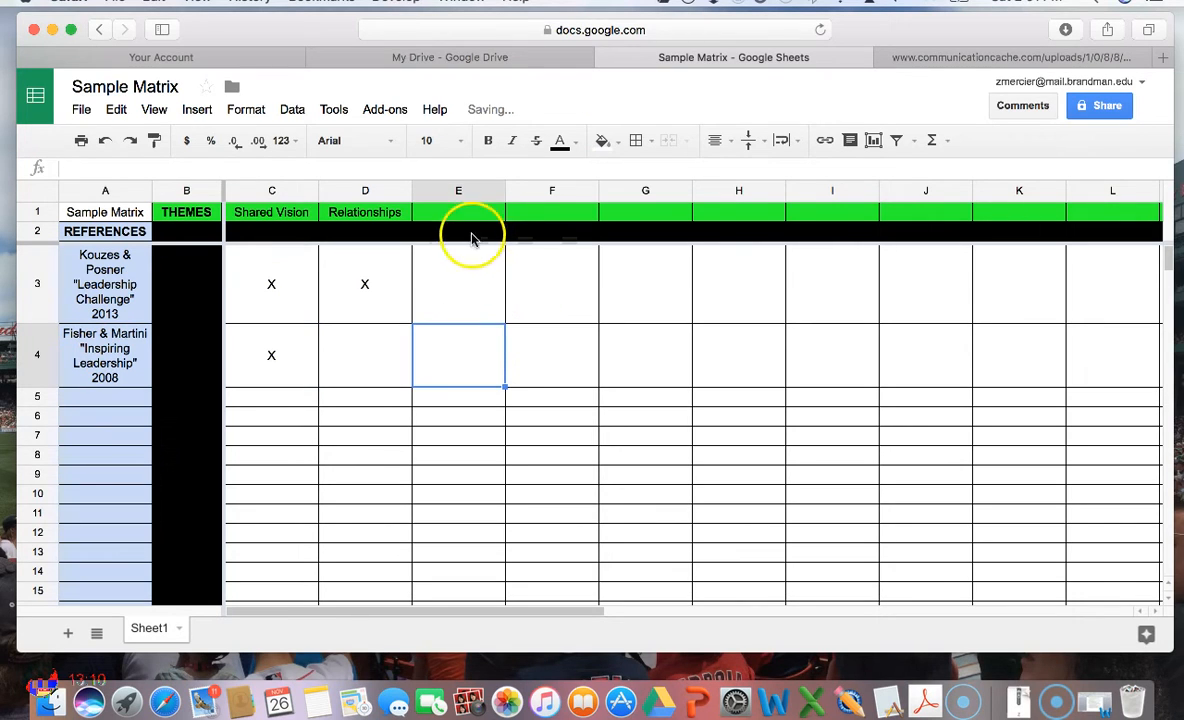
Step: Add Inspiration as a theme heading in cell E1 and mark the Fisher & Martini reference with an X under it
{"action": "left_click", "coordinate": [484, 214]}
{"action": "type", "text": "Inspiration"}
{"action": "left_click", "coordinate": [437, 343]}
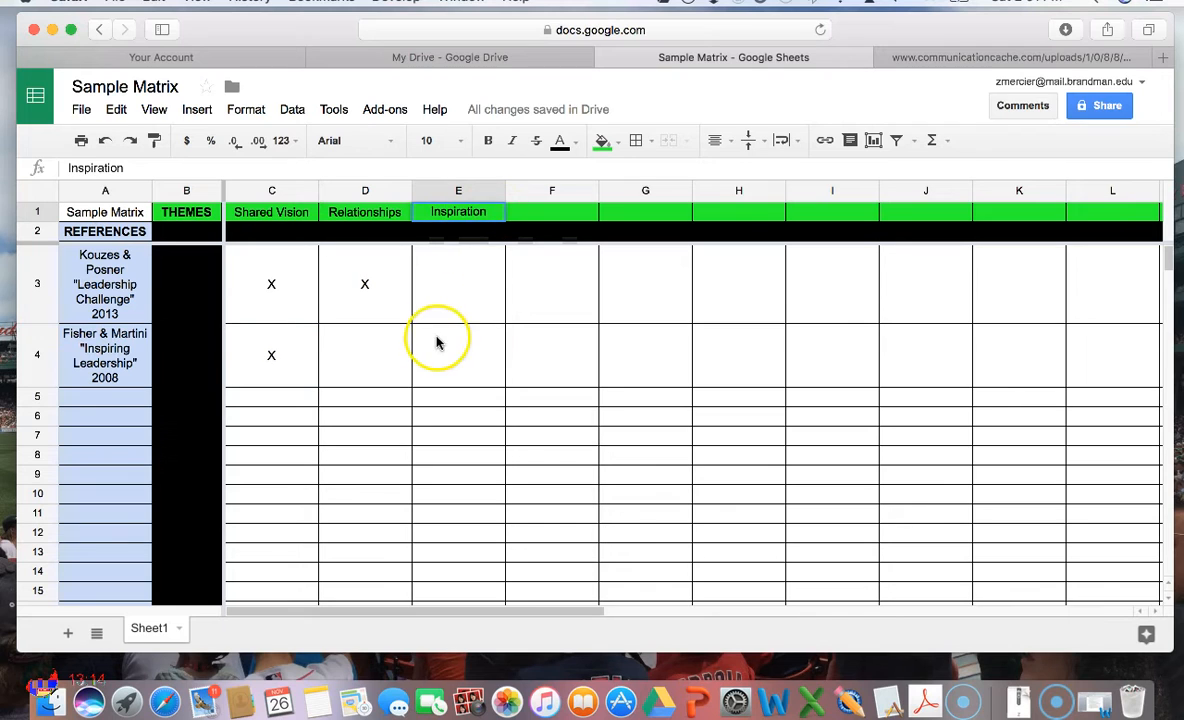
{"action": "type", "text": "X"}
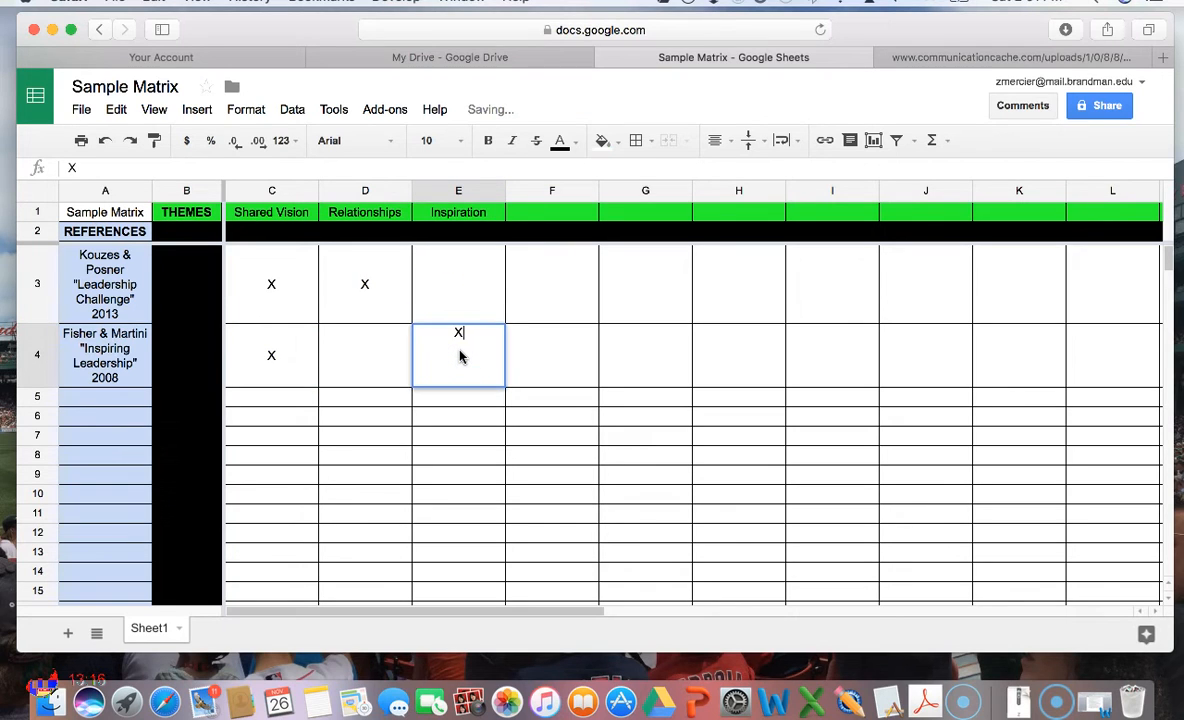
{"action": "key", "text": "Return"}
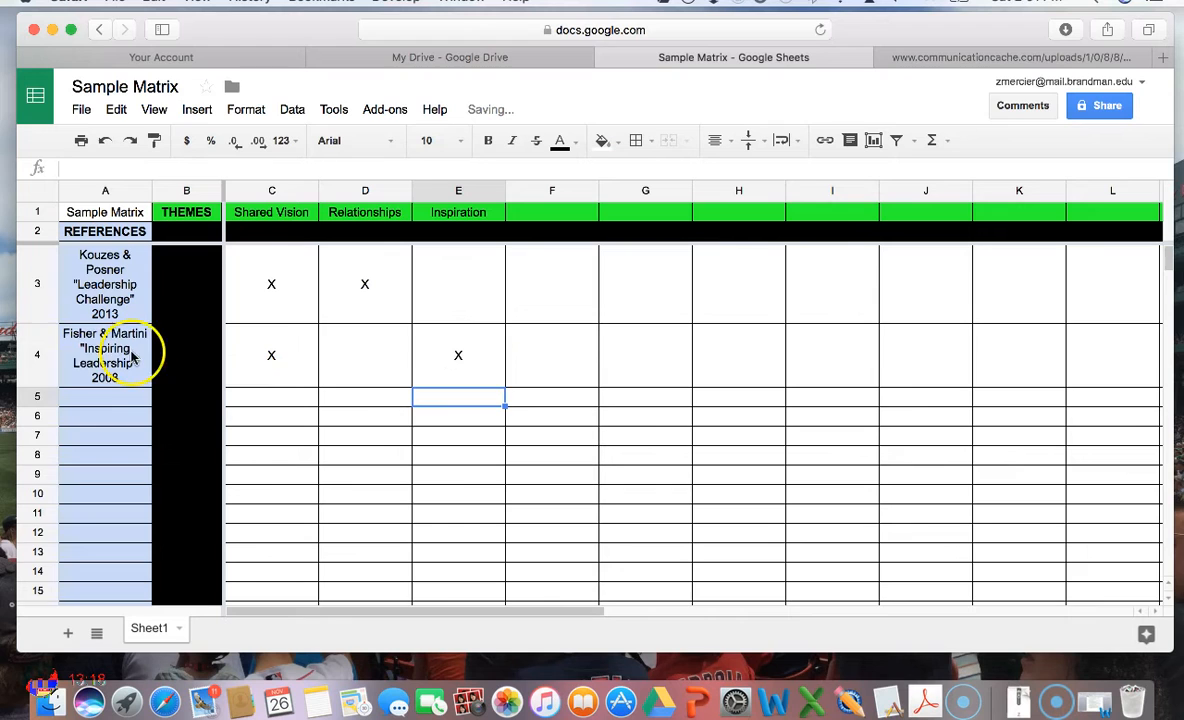
{"action": "scroll", "coordinate": [91, 385], "scroll_direction": "down", "scroll_amount": 10}
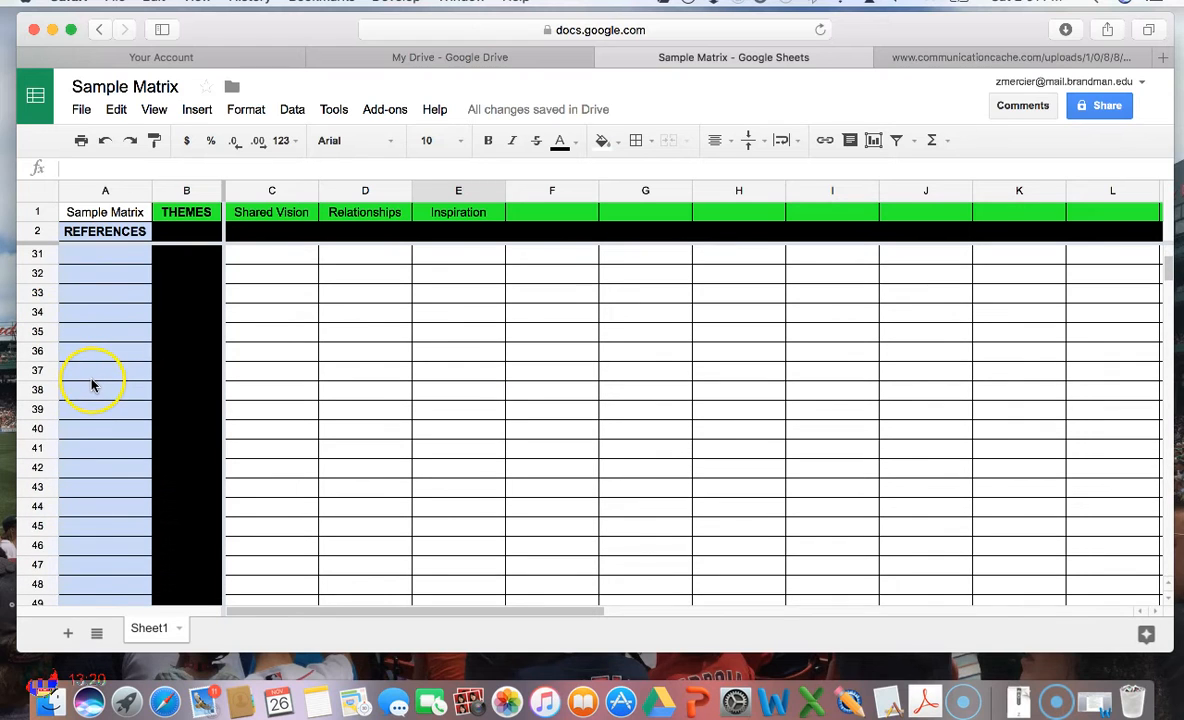
{"action": "scroll", "coordinate": [91, 385], "scroll_direction": "up", "scroll_amount": 10}
{"action": "scroll", "coordinate": [91, 385], "scroll_direction": "up", "scroll_amount": 2}
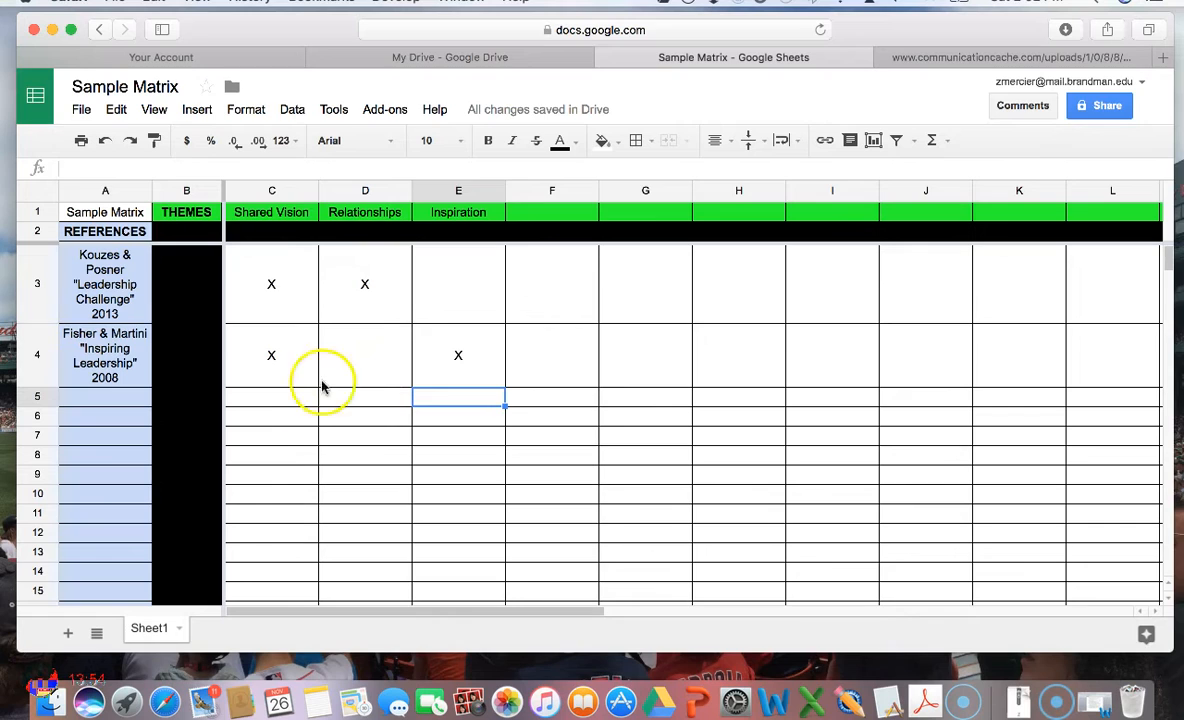
{"action": "left_click", "coordinate": [287, 402]}
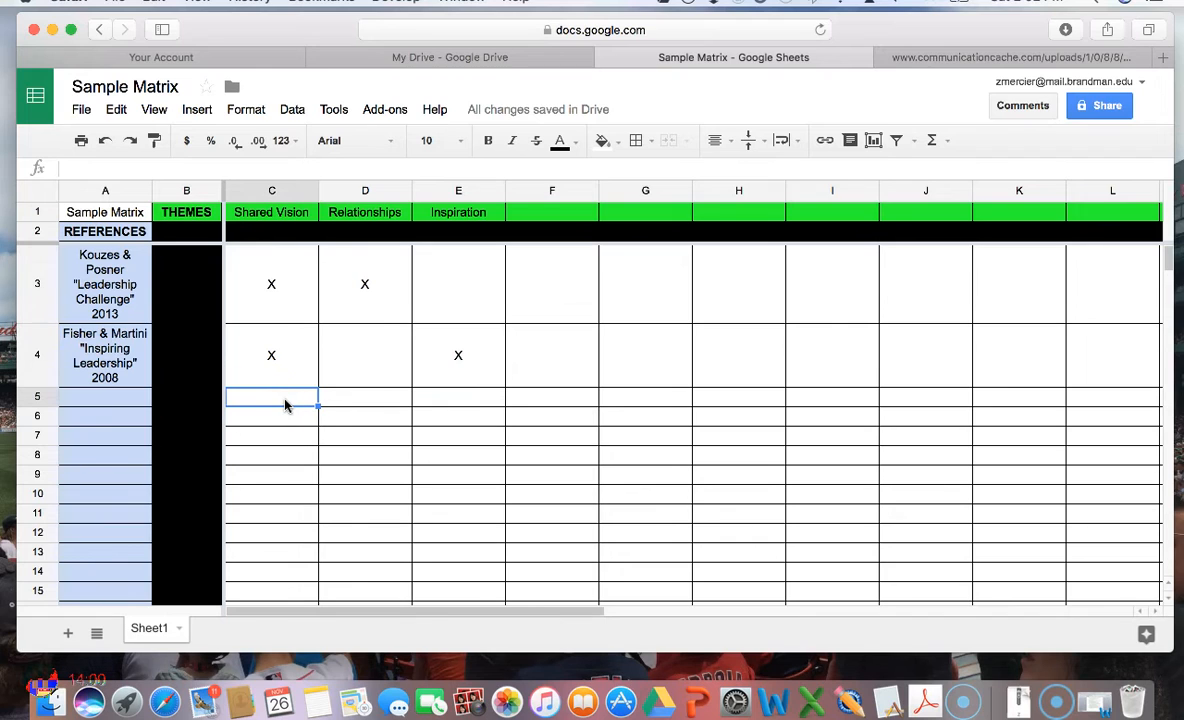
{"action": "left_click", "coordinate": [110, 400]}
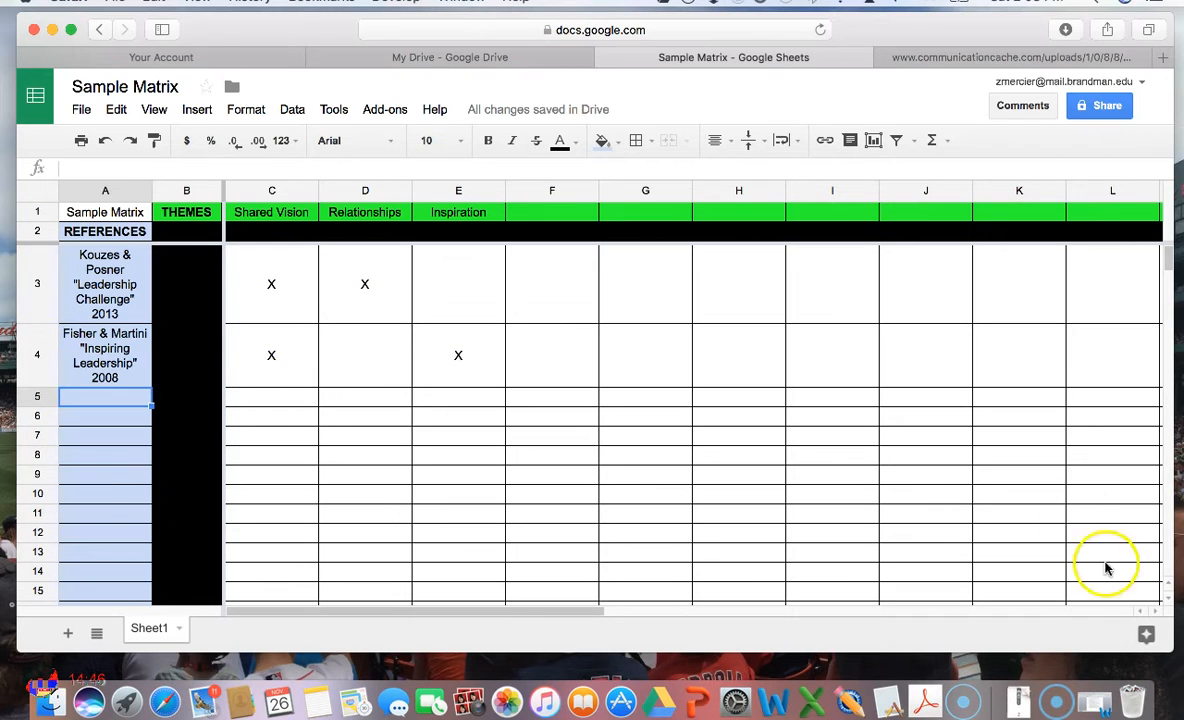
{"action": "left_click", "coordinate": [1088, 704]}
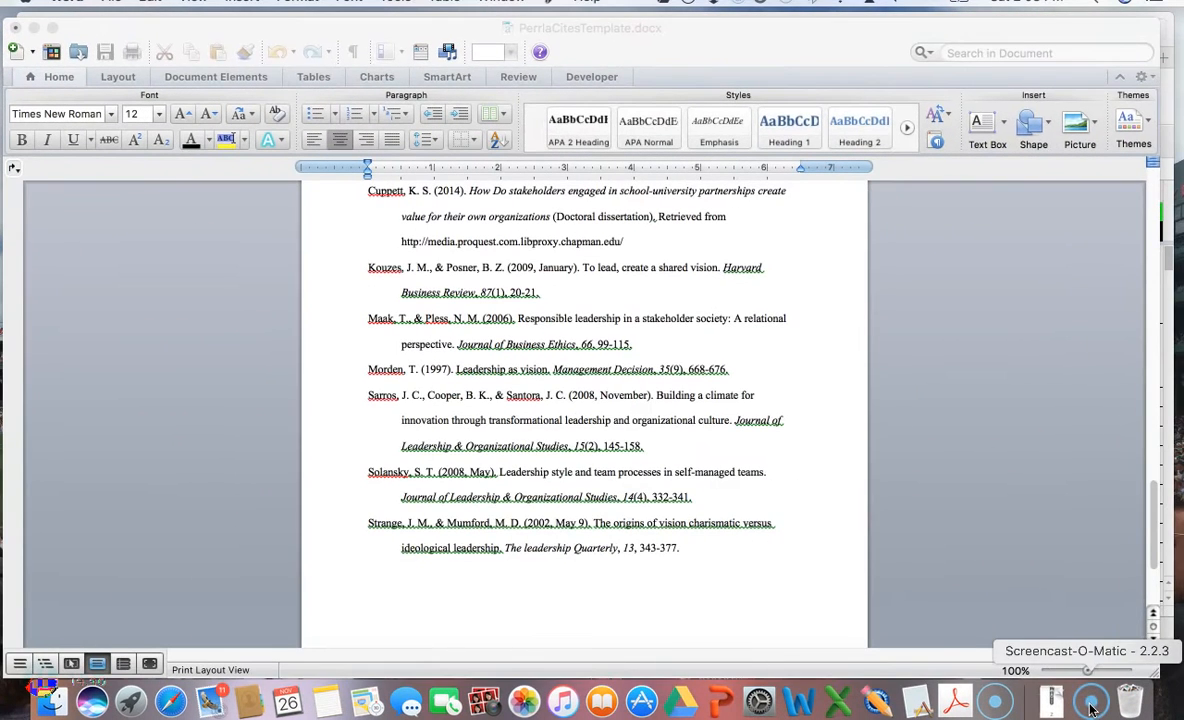
{"action": "scroll", "coordinate": [631, 410], "scroll_direction": "down", "scroll_amount": 1}
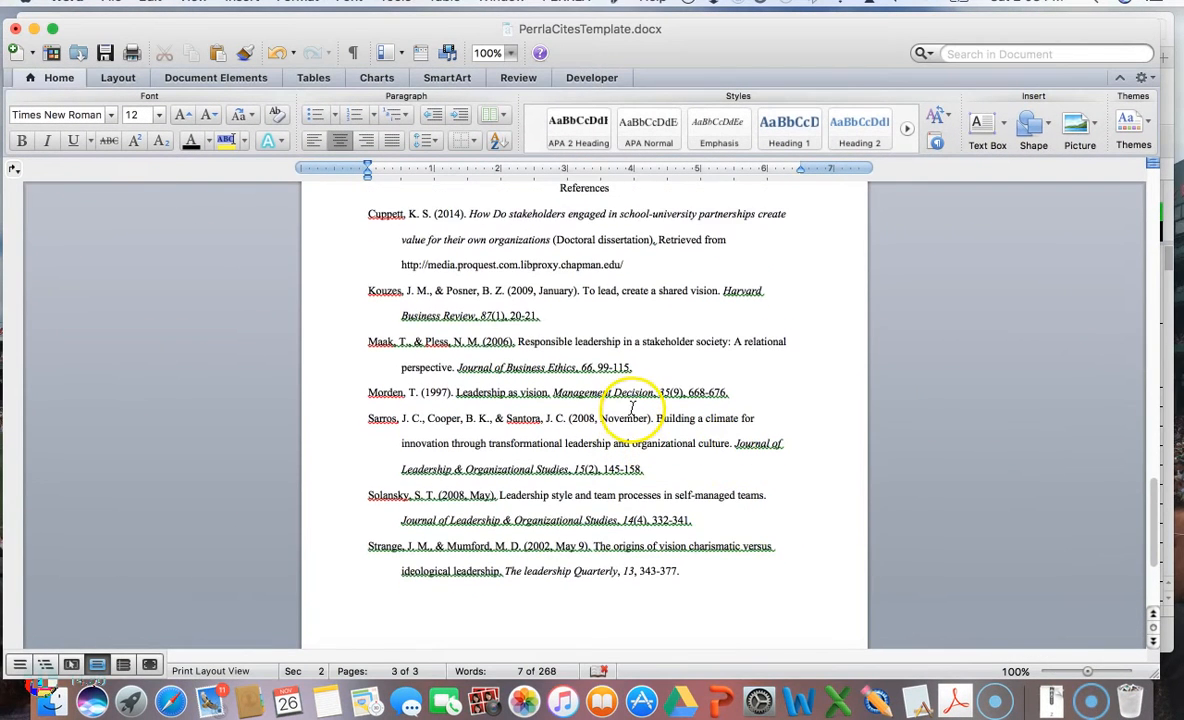
{"action": "left_click", "coordinate": [544, 495]}
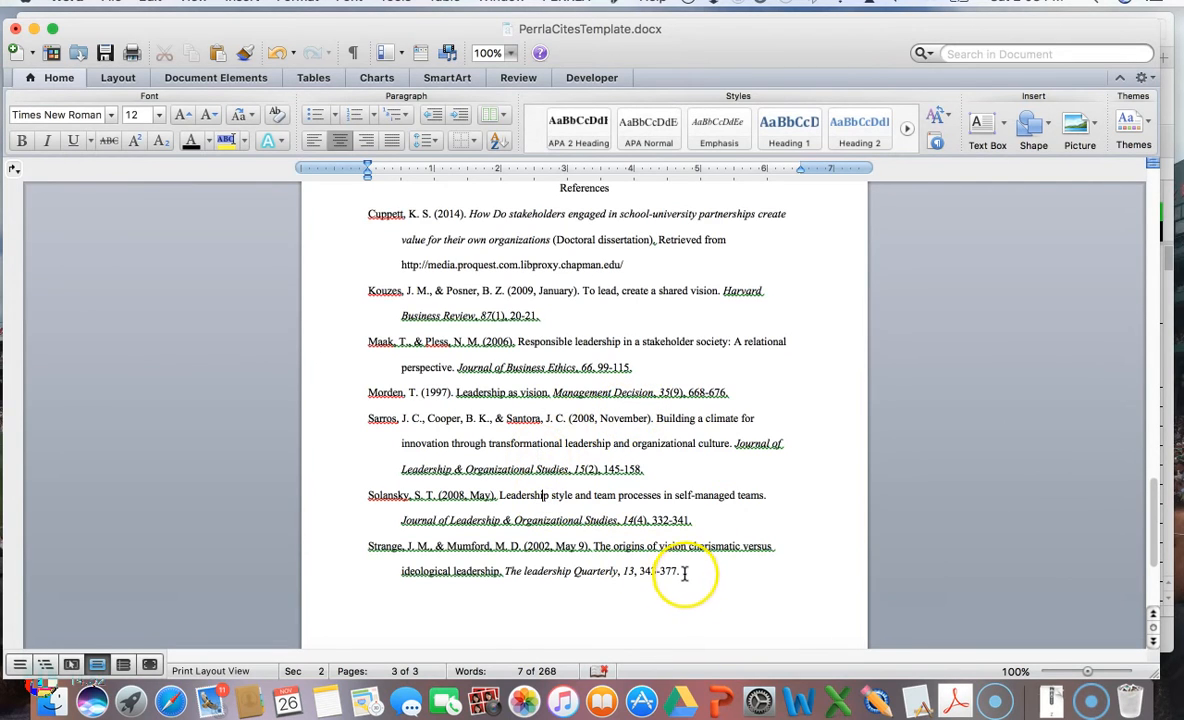
{"action": "left_click_drag", "start_coordinate": [680, 571], "coordinate": [381, 551]}
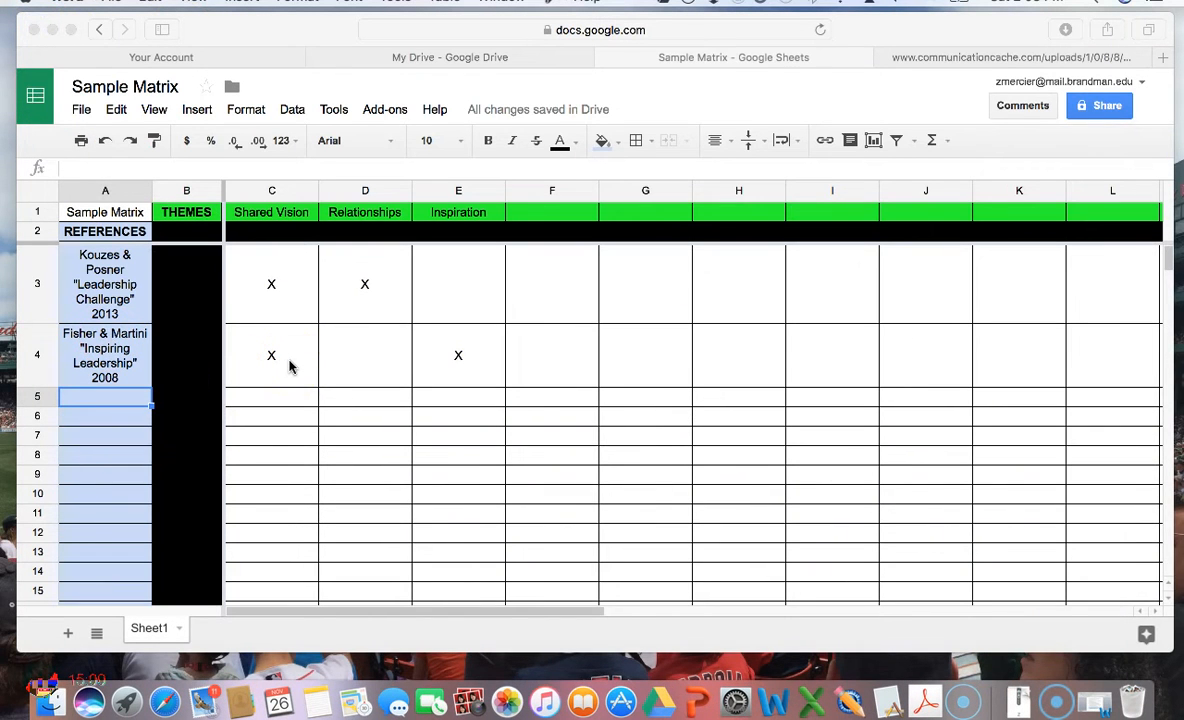
Step: Copy the last reference, Strange & Mumford 2002, from PerrlaCitesTemplate.docx in Word and return to cell A5 of the matrix
{"action": "left_click", "coordinate": [1096, 707]}
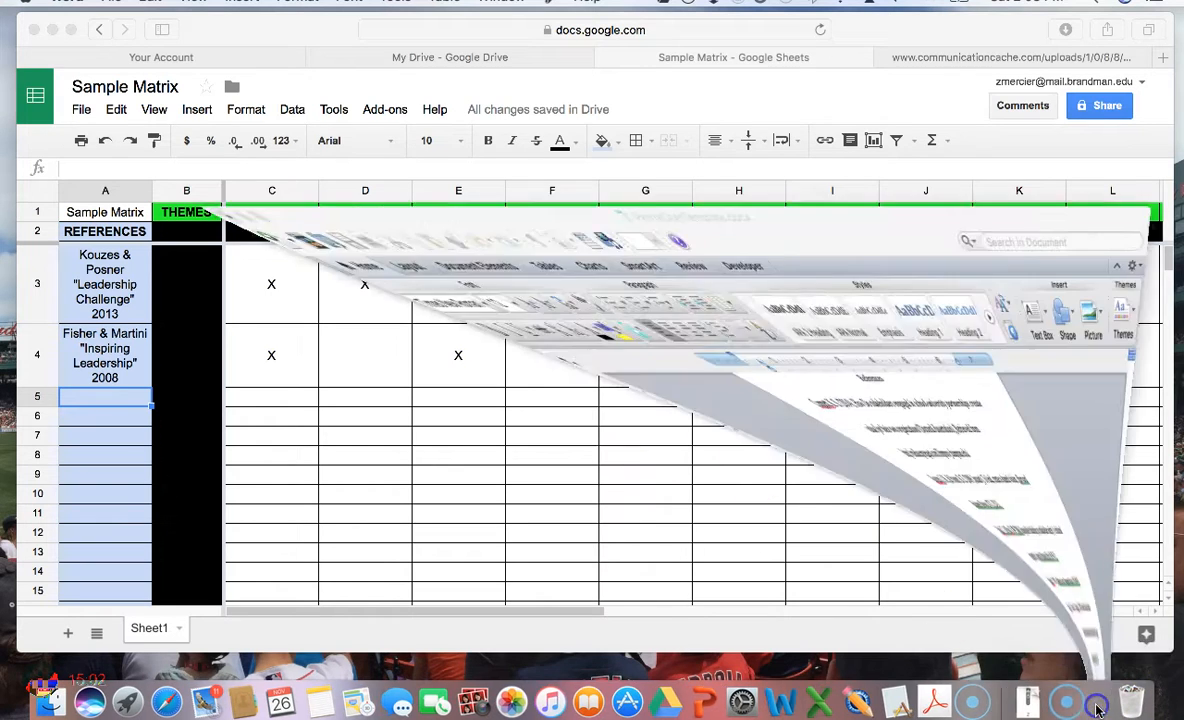
{"action": "left_click_drag", "start_coordinate": [683, 572], "coordinate": [385, 552]}
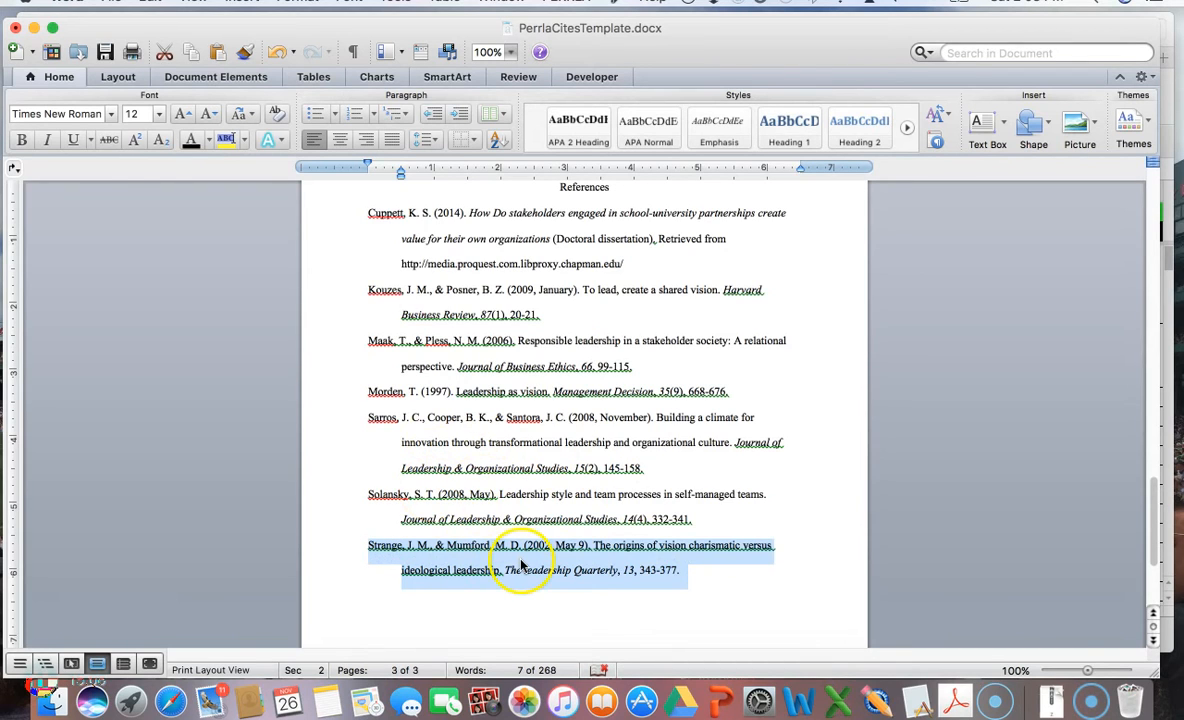
{"action": "right_click", "coordinate": [629, 552]}
{"action": "left_click", "coordinate": [150, 2]}
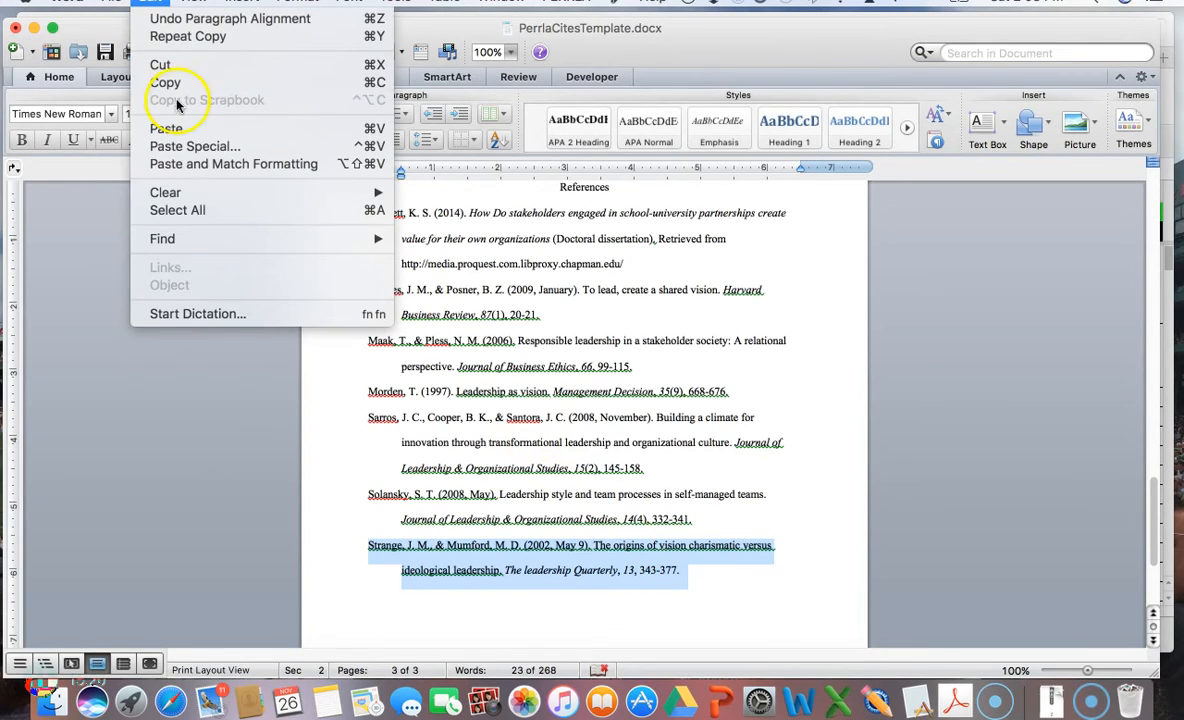
{"action": "left_click", "coordinate": [647, 512]}
{"action": "left_click_drag", "start_coordinate": [706, 577], "coordinate": [387, 561]}
{"action": "key", "text": "super+c"}
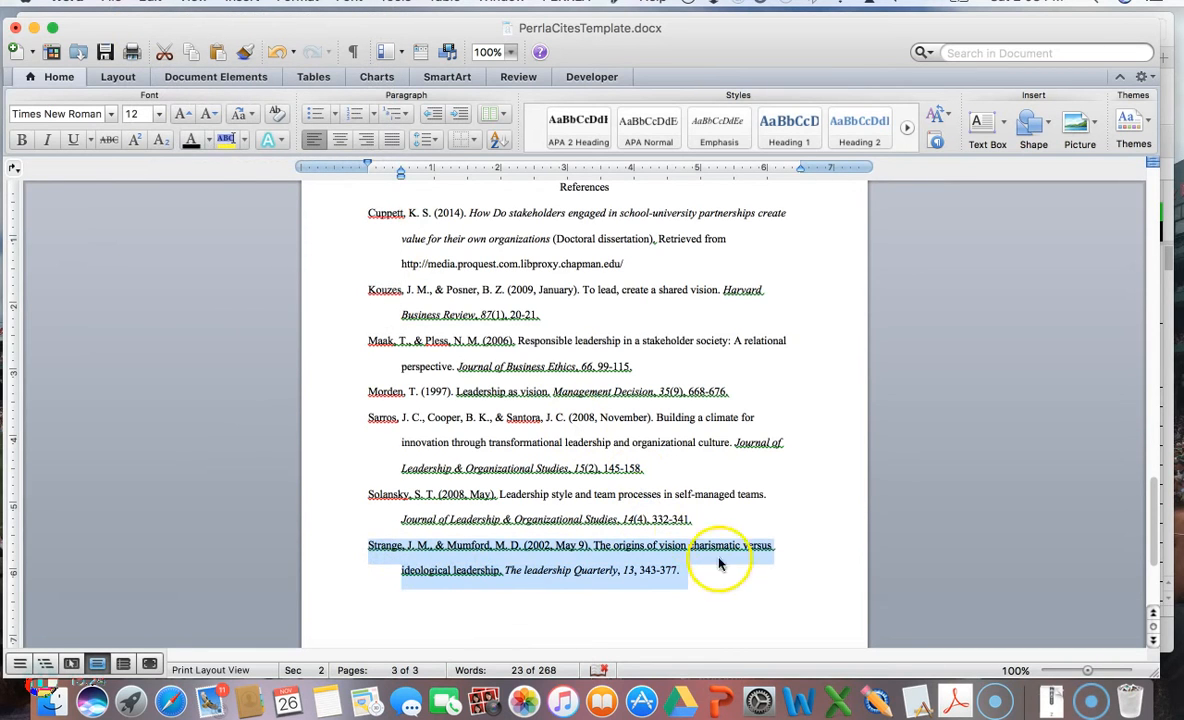
{"action": "left_click", "coordinate": [34, 28]}
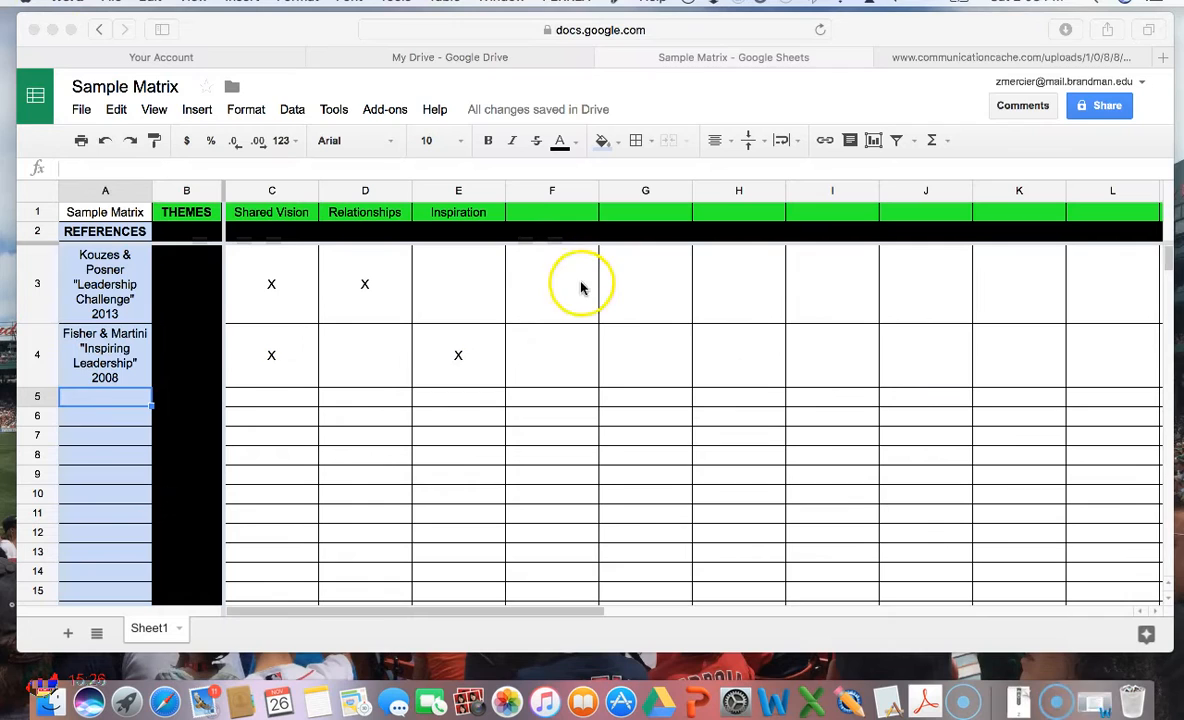
{"action": "left_click", "coordinate": [98, 399]}
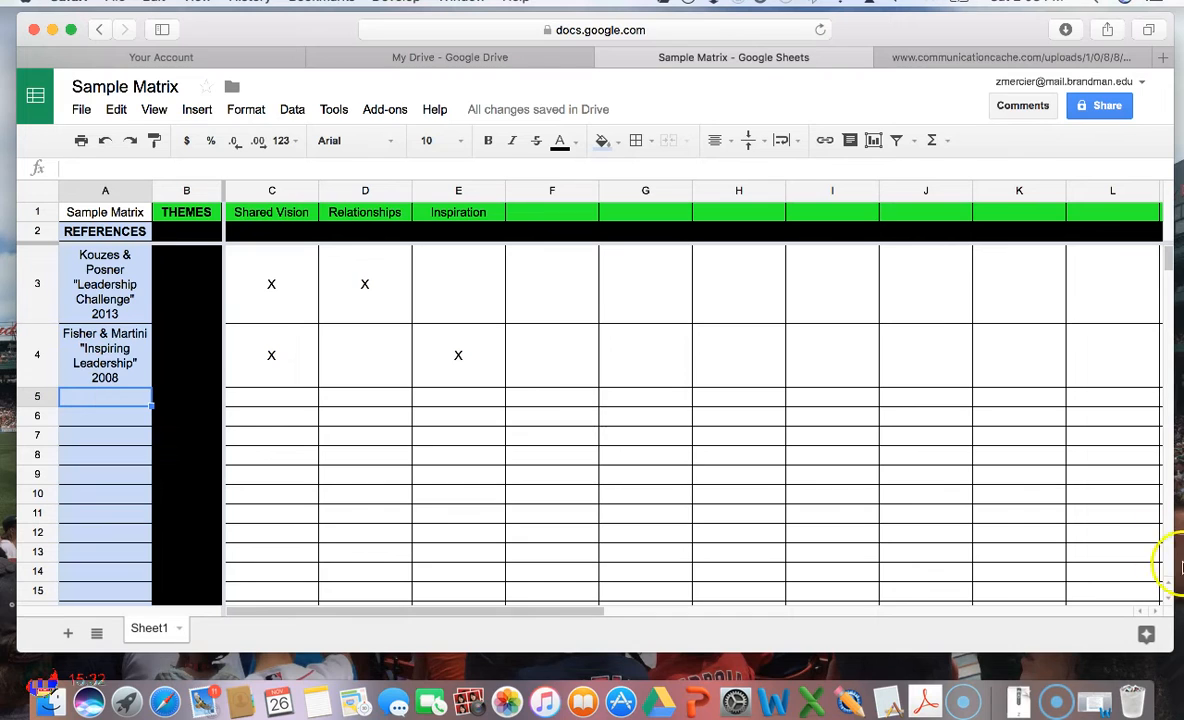
{"action": "left_click", "coordinate": [1095, 700]}
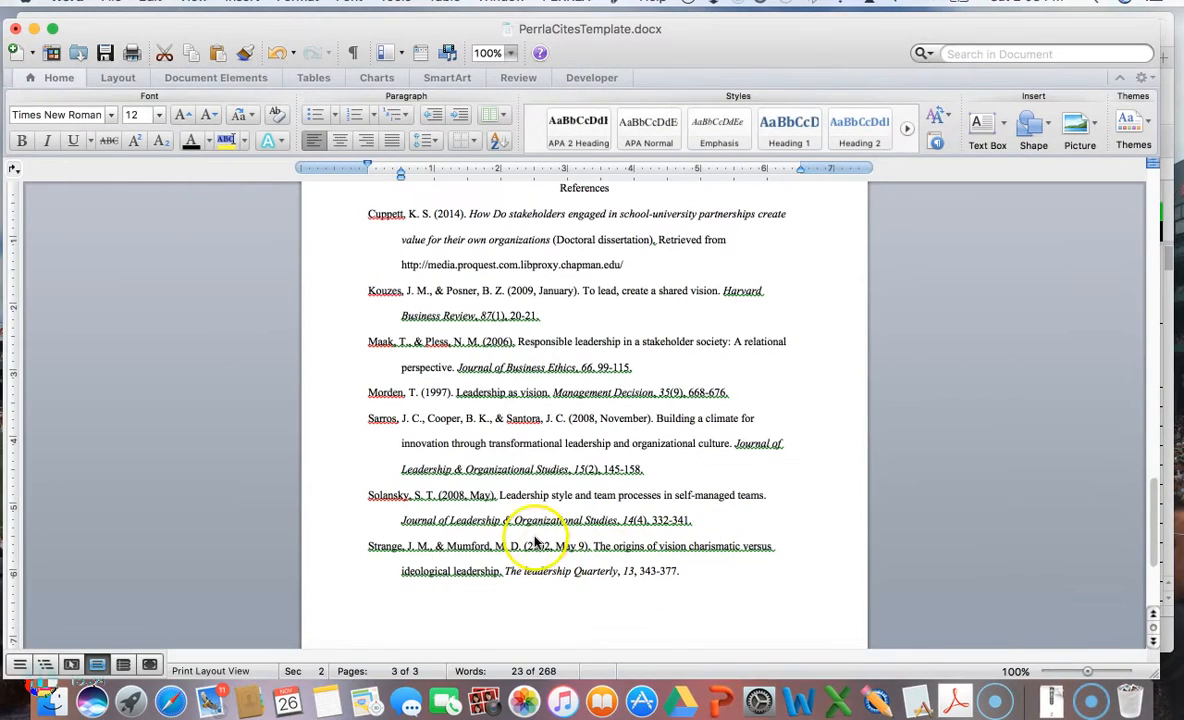
{"action": "left_click", "coordinate": [34, 27]}
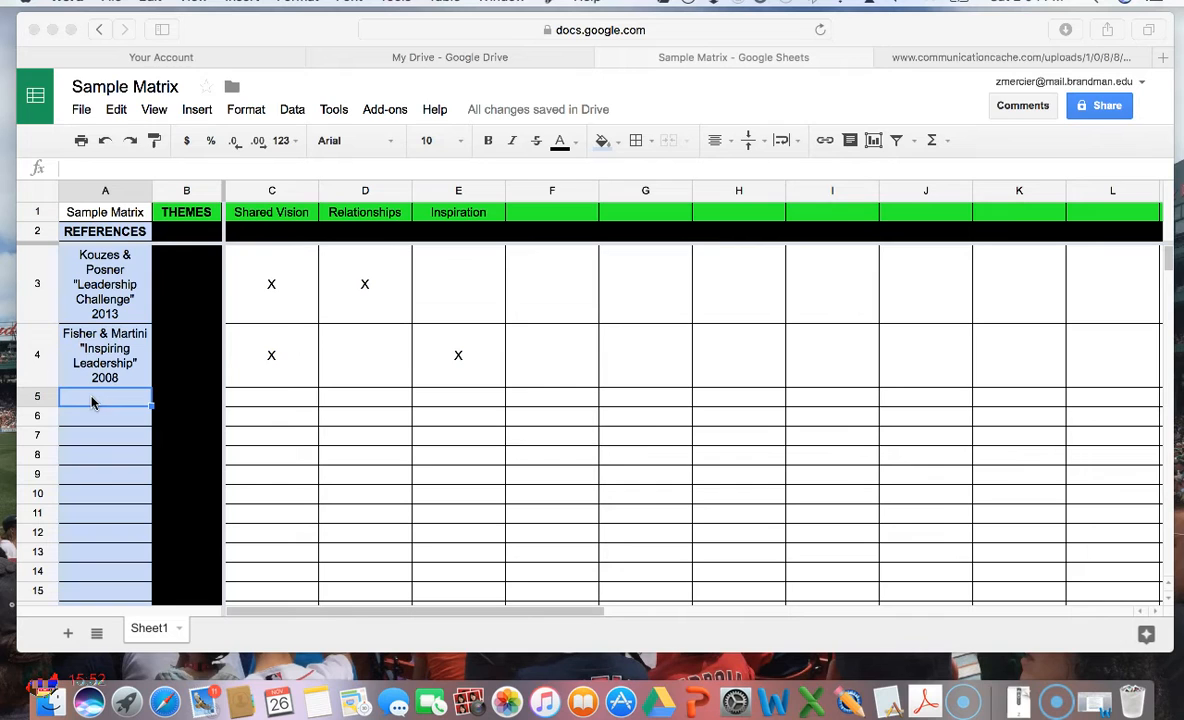
Step: Try to paste the copied reference into cell A5 with the Paste command, and dismiss the notice
{"action": "left_click", "coordinate": [117, 111]}
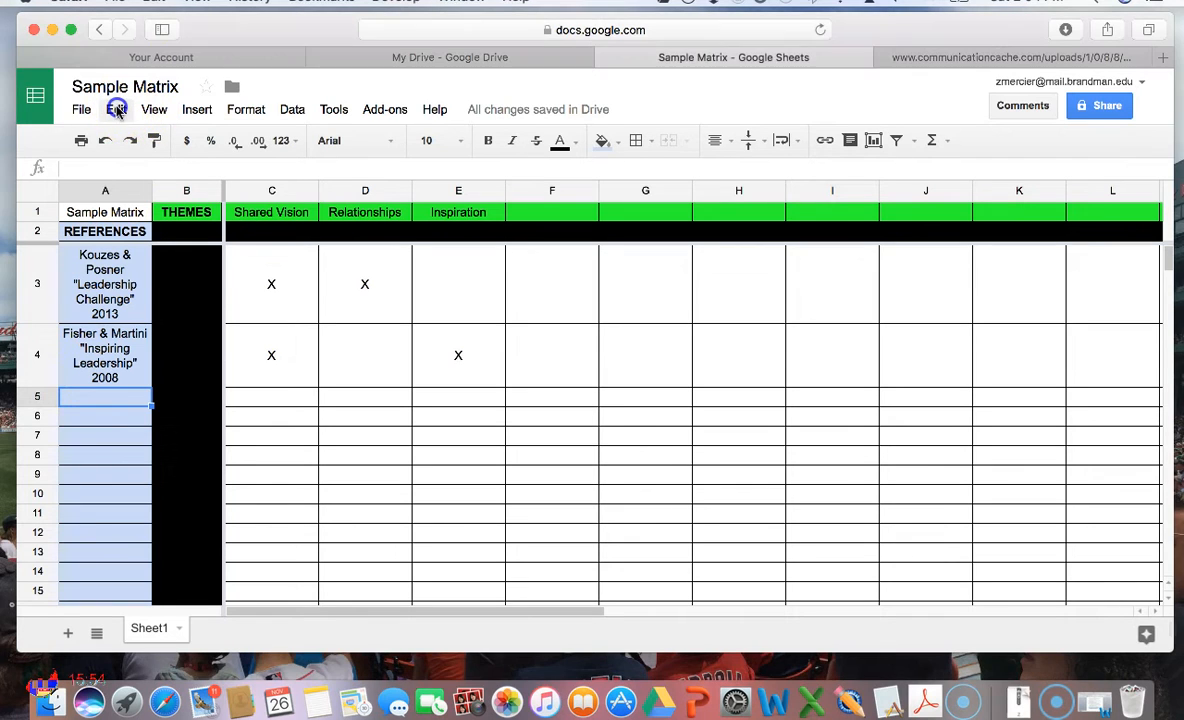
{"action": "left_click", "coordinate": [117, 110]}
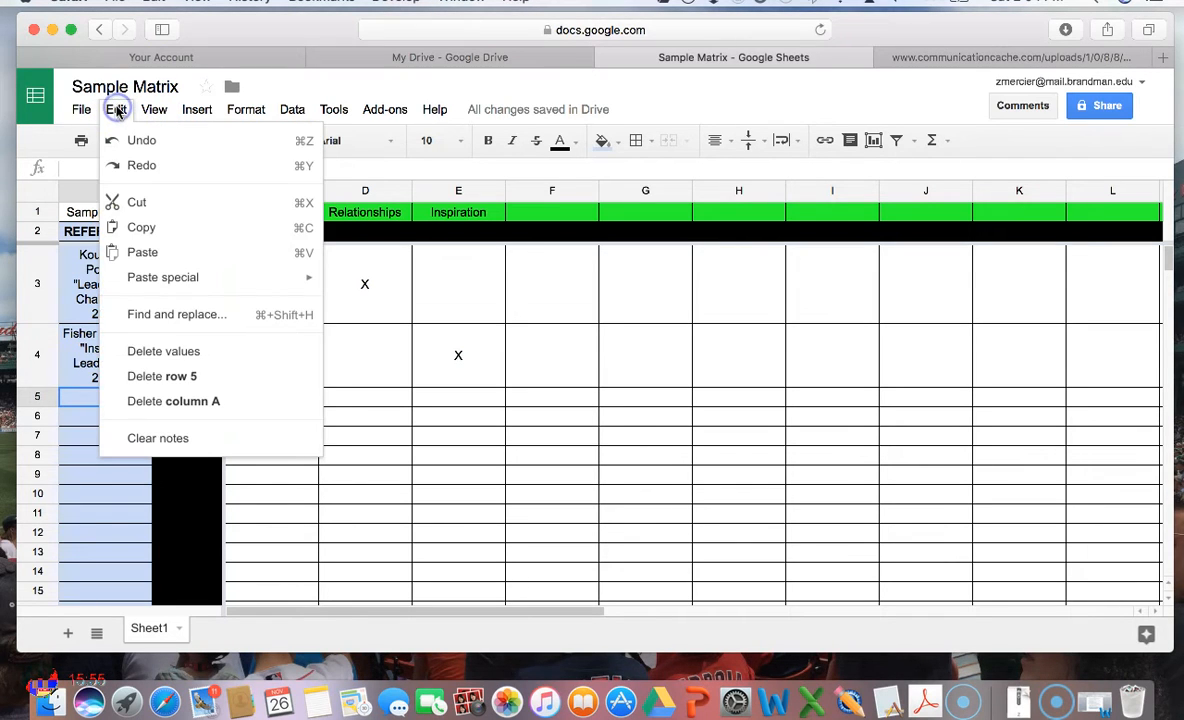
{"action": "left_click", "coordinate": [167, 253]}
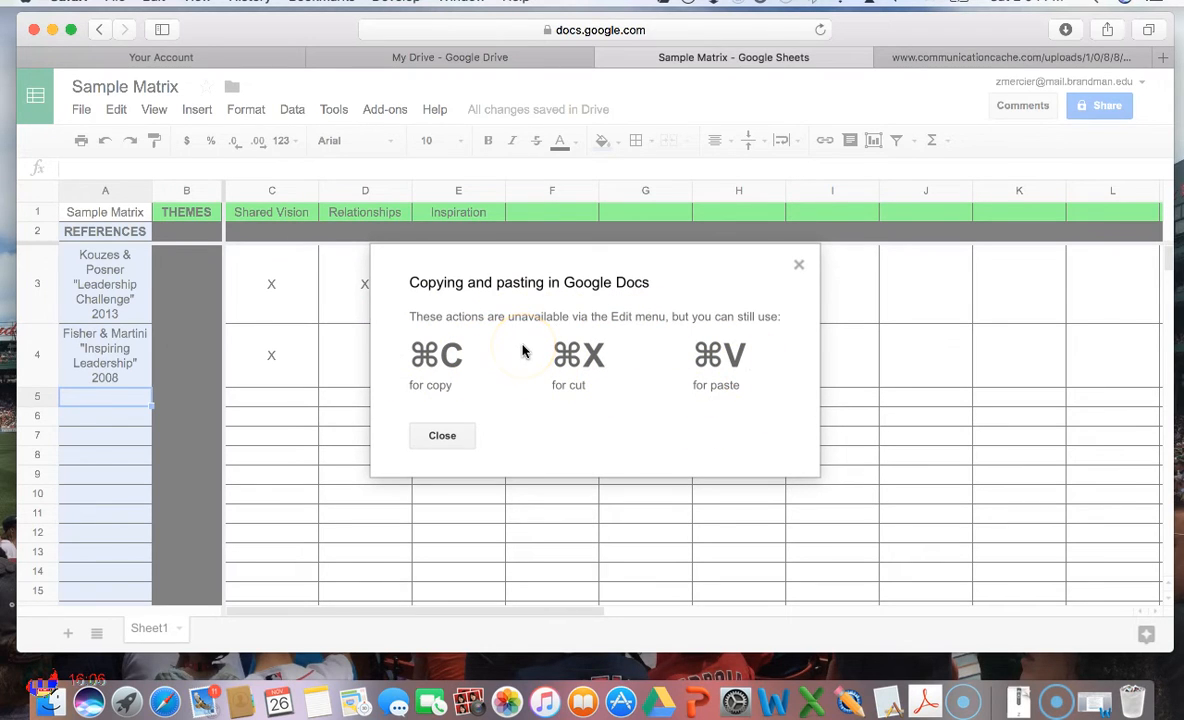
{"action": "left_click", "coordinate": [797, 266]}
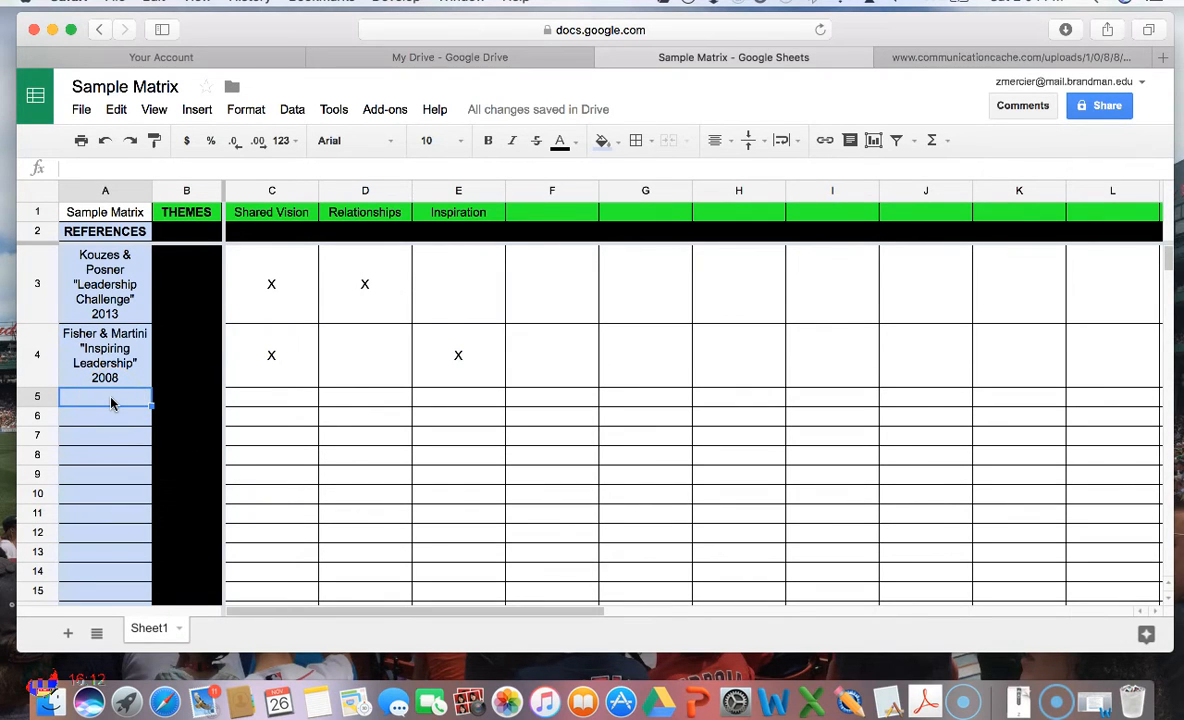
Step: Paste the copied Strange & Mumford 2002 reference into cell A5 as values only, keeping the column's formatting
{"action": "key", "text": "super+v"}
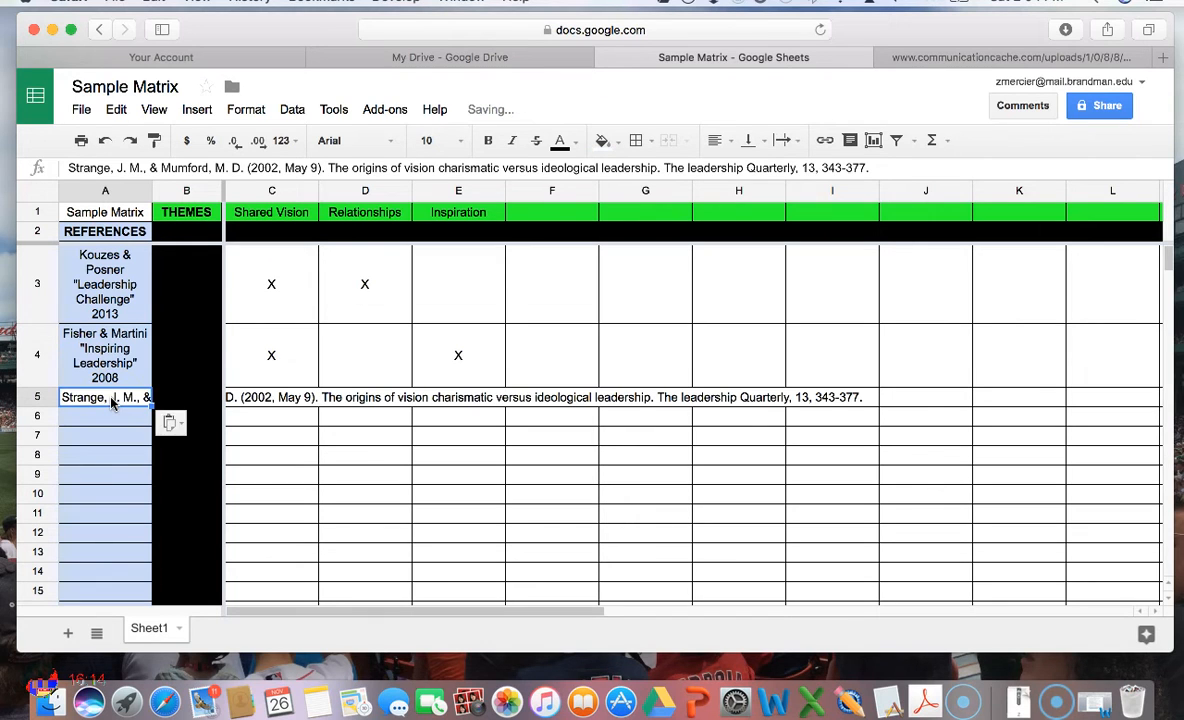
{"action": "left_click", "coordinate": [172, 424]}
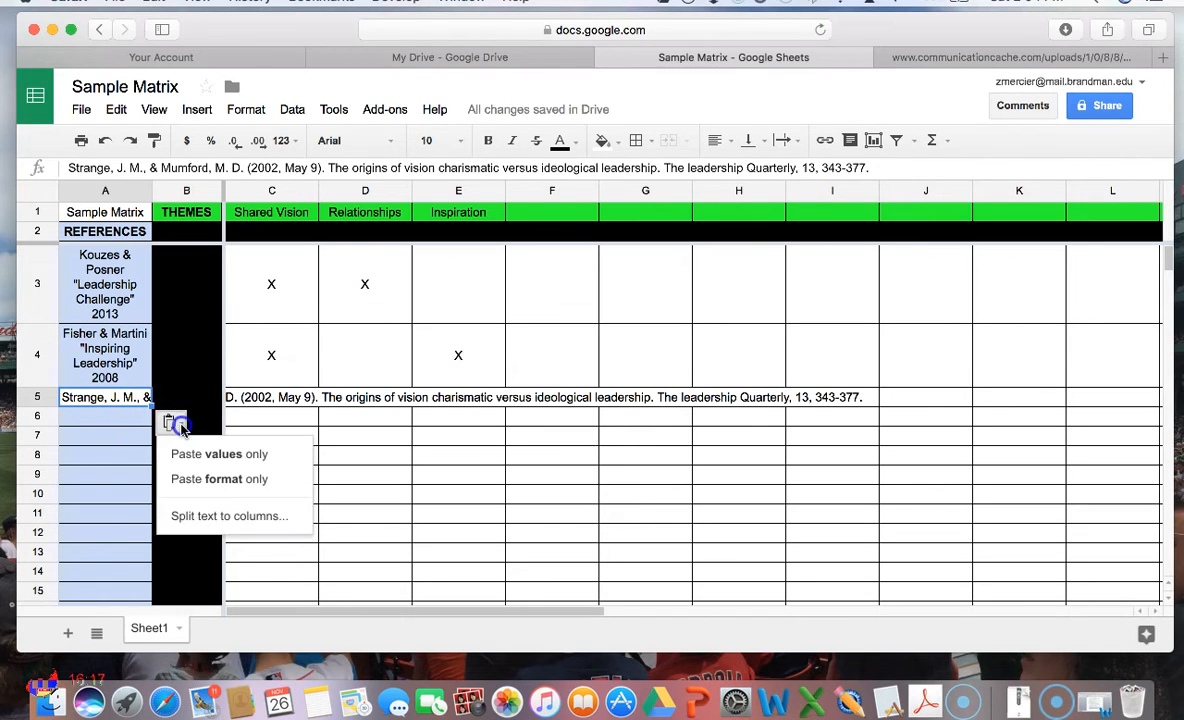
{"action": "left_click", "coordinate": [270, 455]}
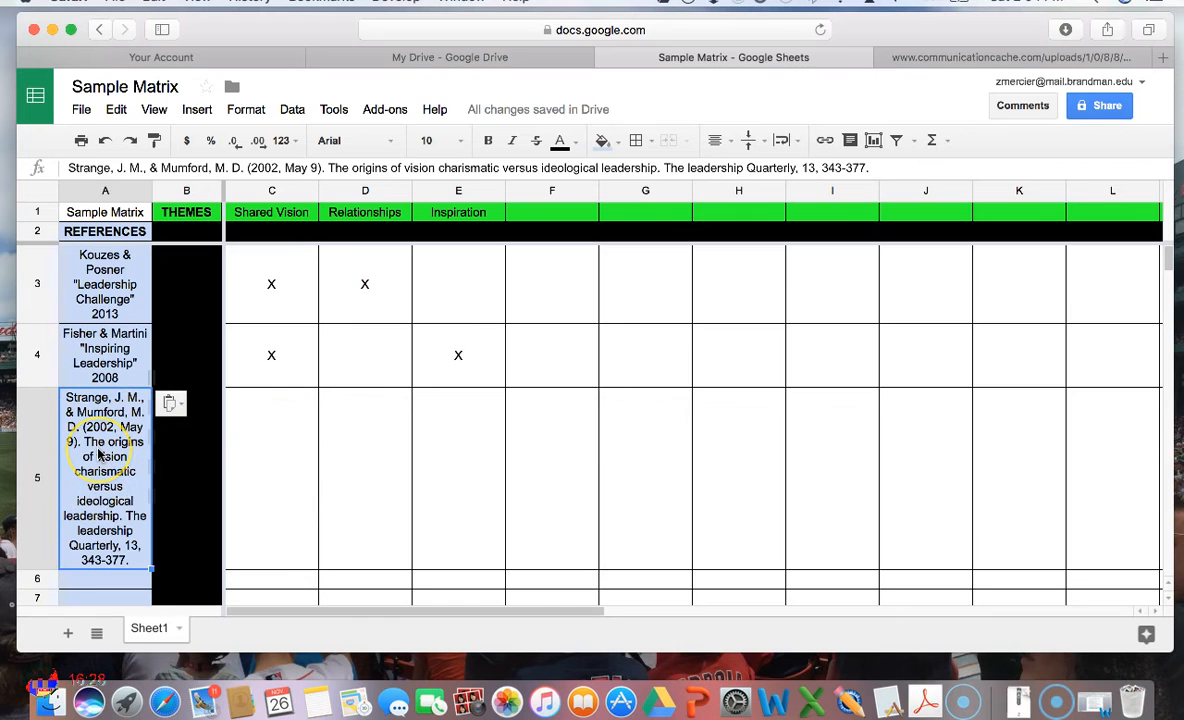
Step: Switch to PerrlaCitesTemplate.docx in Word, highlight the Strange & Mumford 2002 reference, and return to the matrix
{"action": "left_click", "coordinate": [1094, 697]}
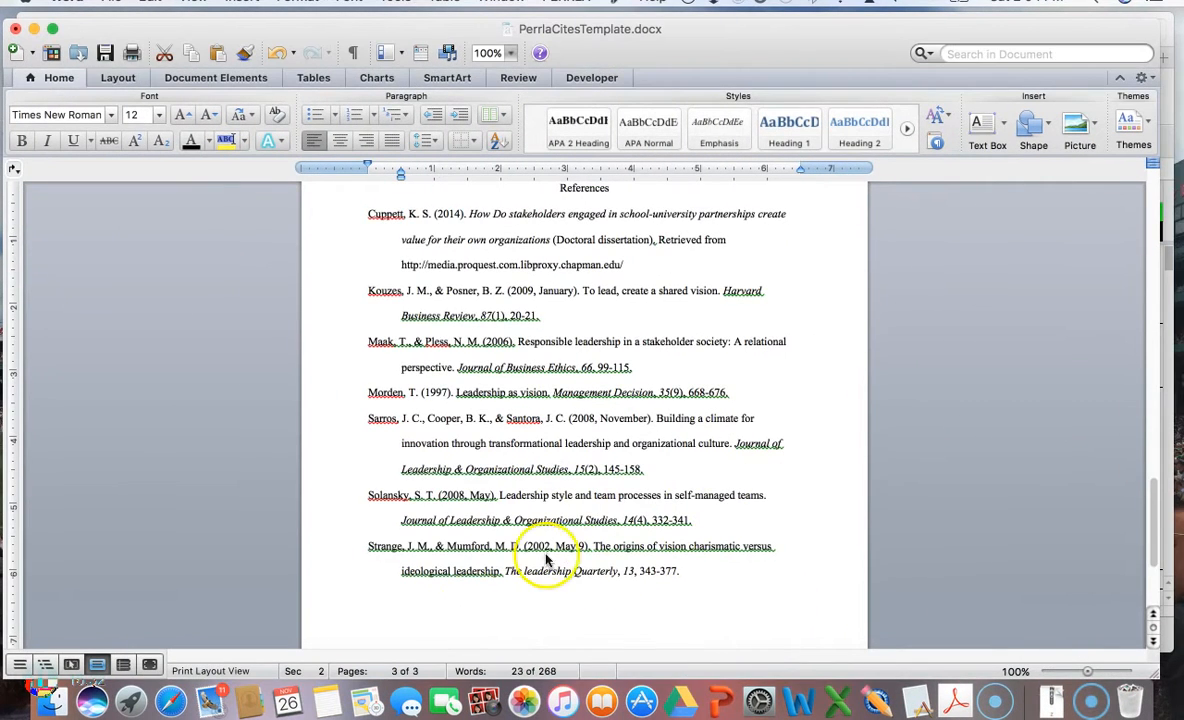
{"action": "triple_click", "coordinate": [525, 568]}
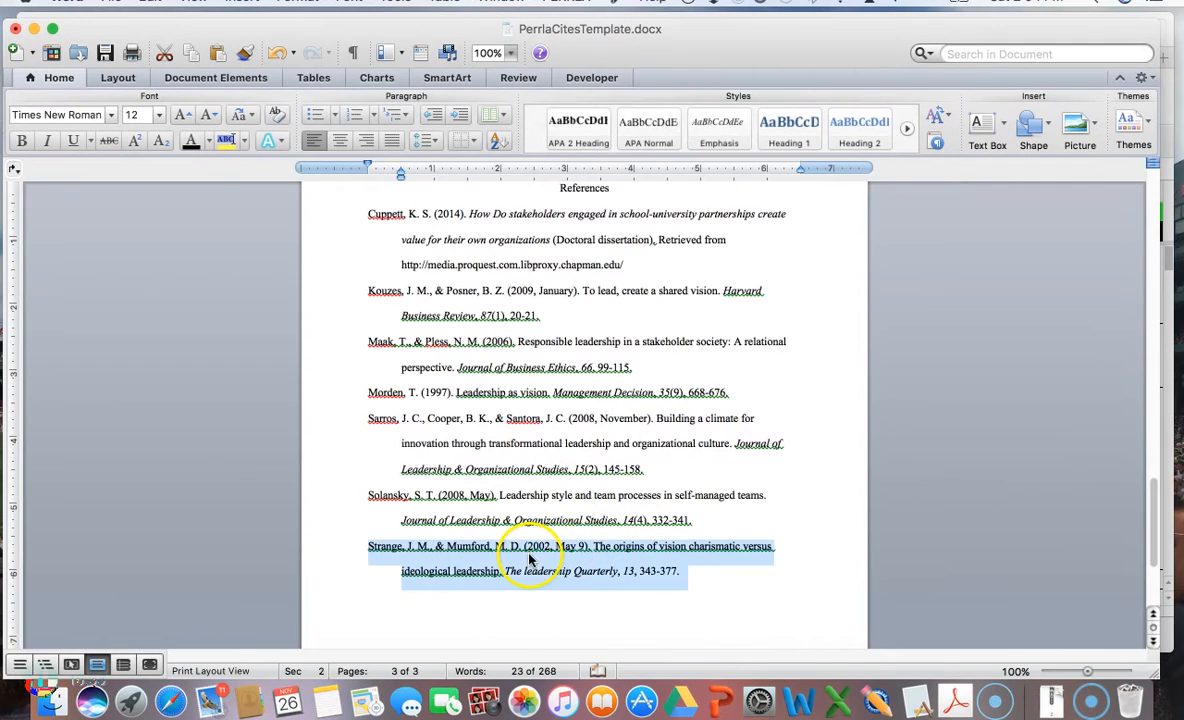
{"action": "left_click", "coordinate": [34, 30]}
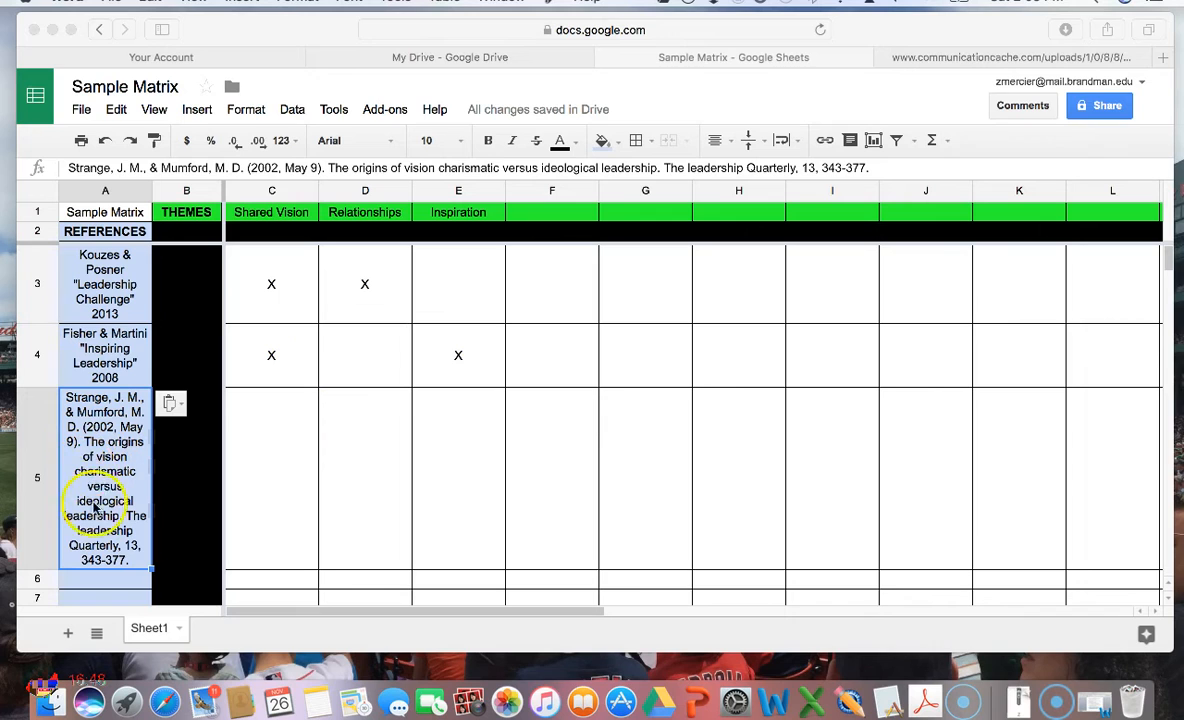
Step: Mark the Strange & Mumford reference in row 5 with an X under Relationships, and widen column A to about twice its width
{"action": "left_click", "coordinate": [364, 480]}
{"action": "type", "text": "X"}
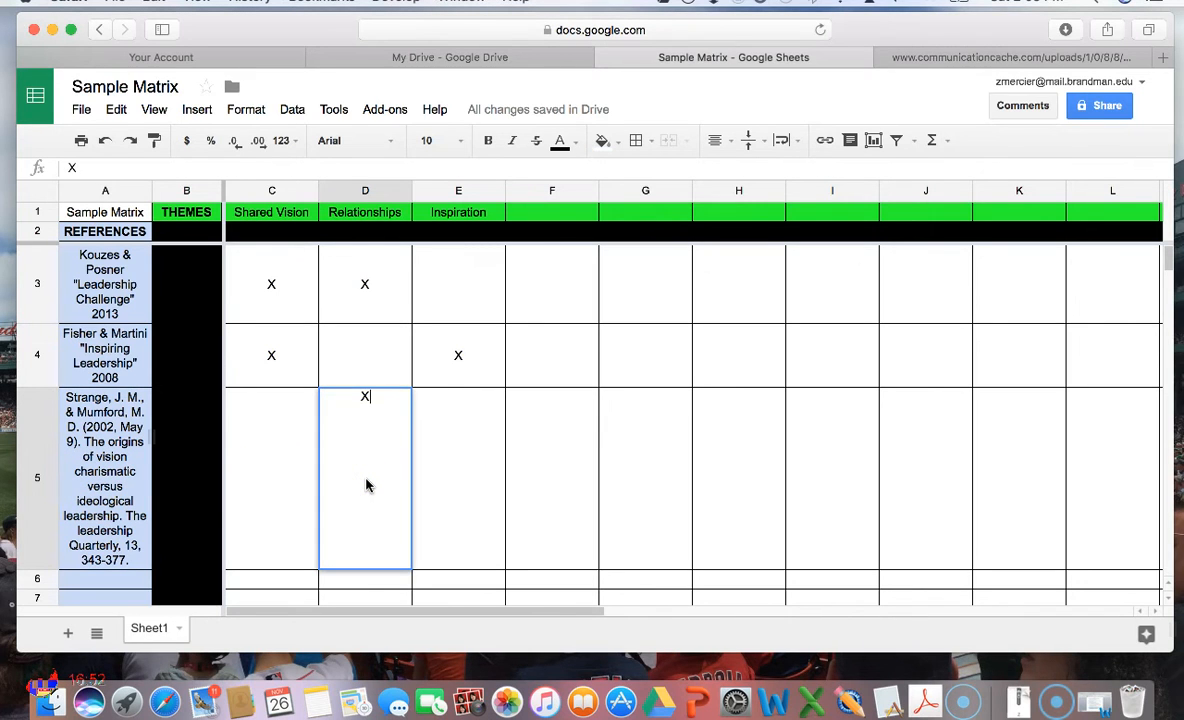
{"action": "key", "text": "Return"}
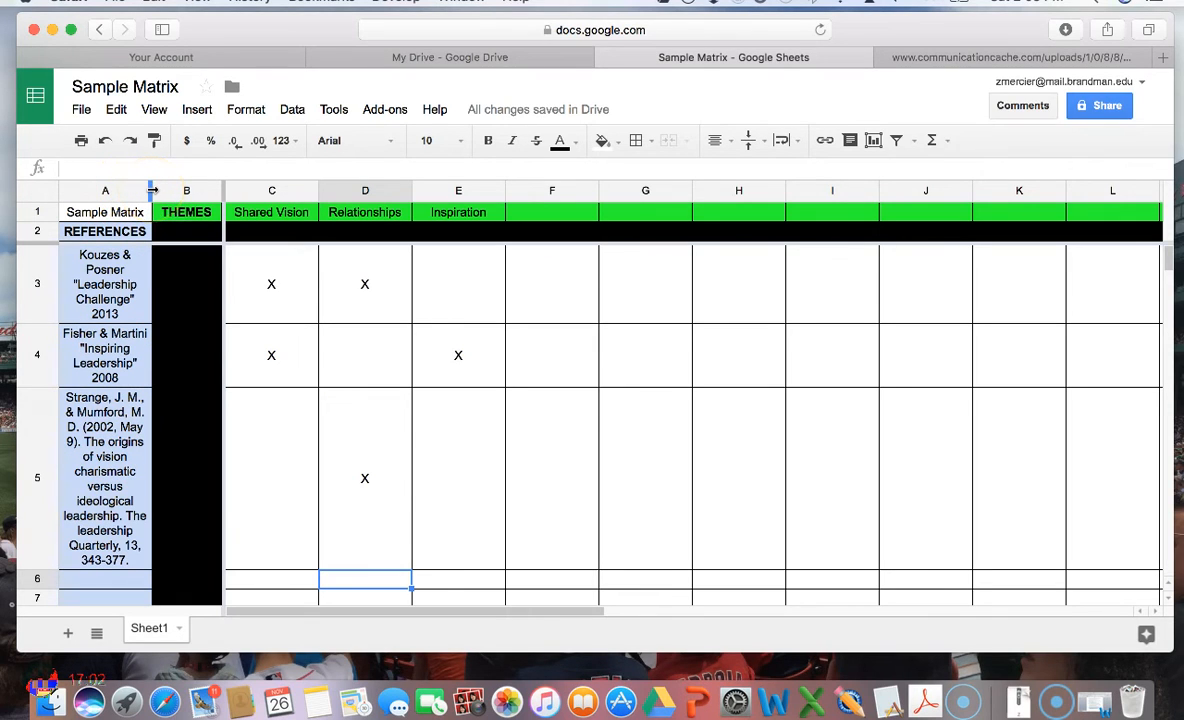
{"action": "left_click_drag", "start_coordinate": [152, 190], "coordinate": [250, 190]}
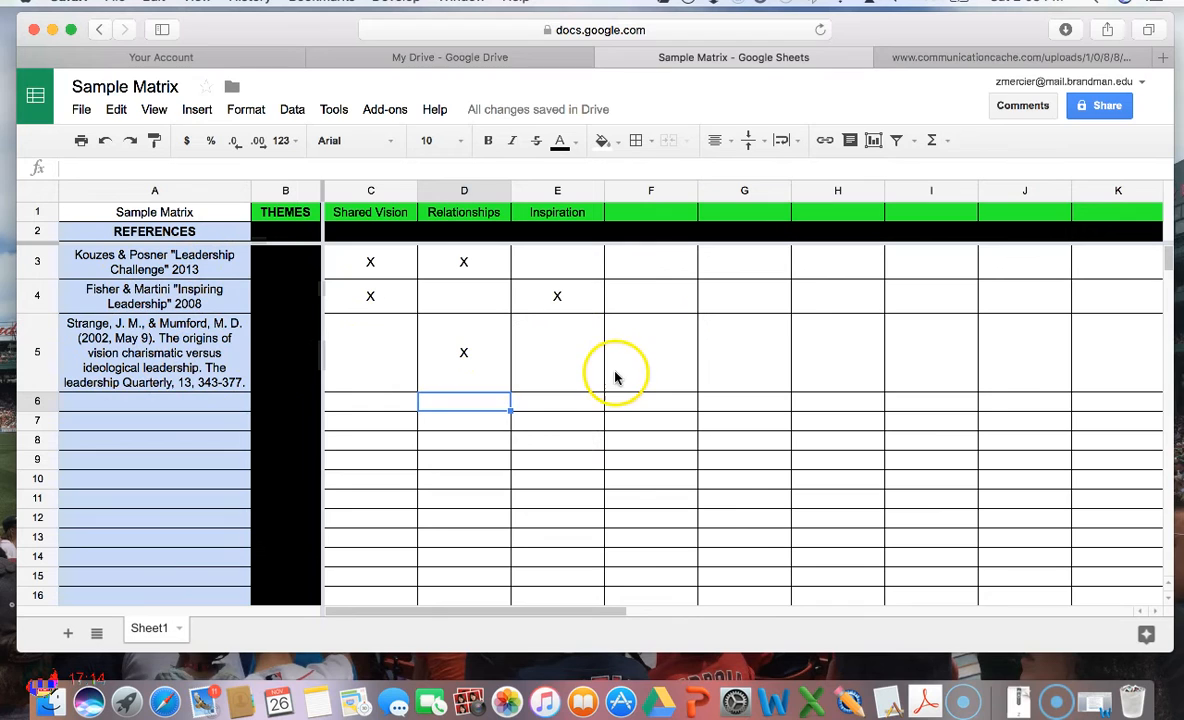
{"action": "left_click", "coordinate": [535, 366]}
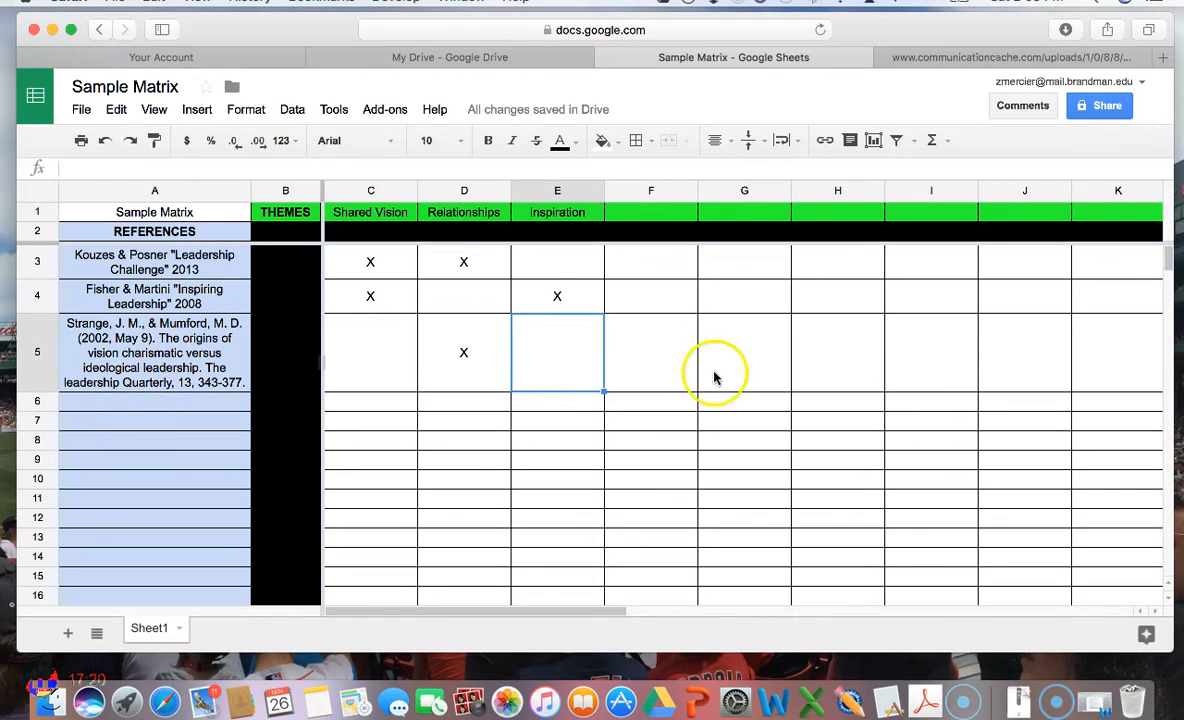
{"action": "left_click", "coordinate": [446, 357]}
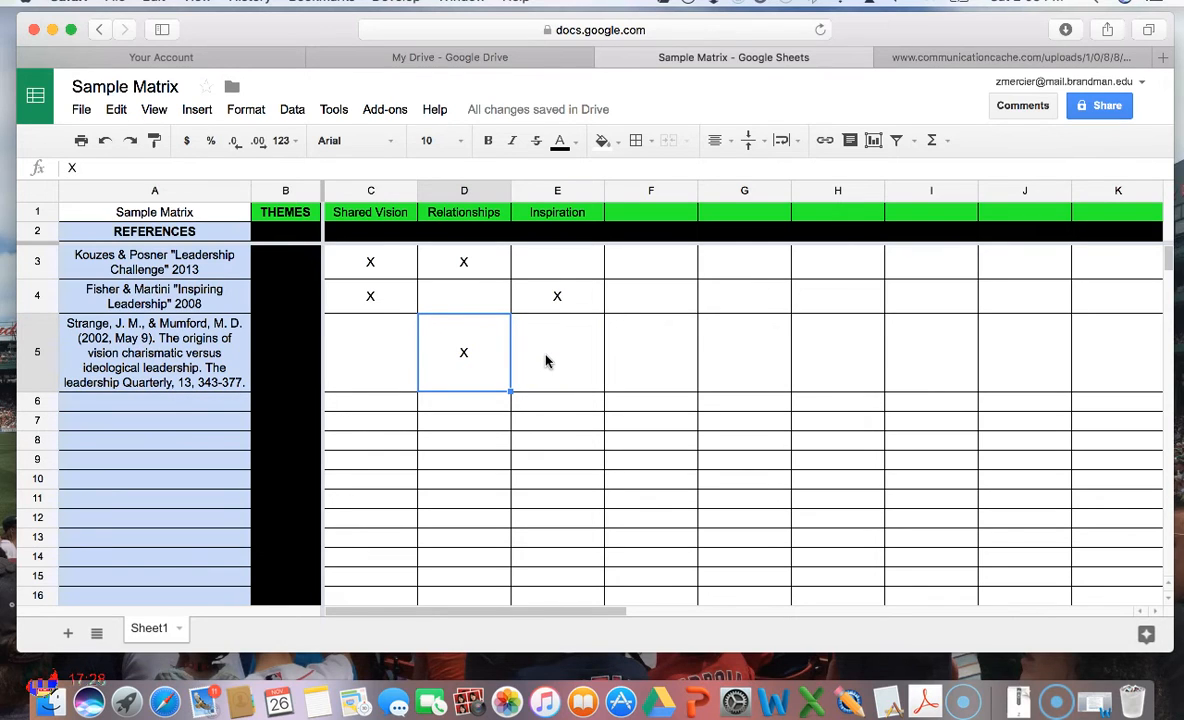
{"action": "left_click", "coordinate": [544, 357]}
{"action": "left_click", "coordinate": [471, 355]}
Step: Try entering a long string of filler text in cell E5 under Inspiration, and clear the cell
{"action": "left_click", "coordinate": [578, 352]}
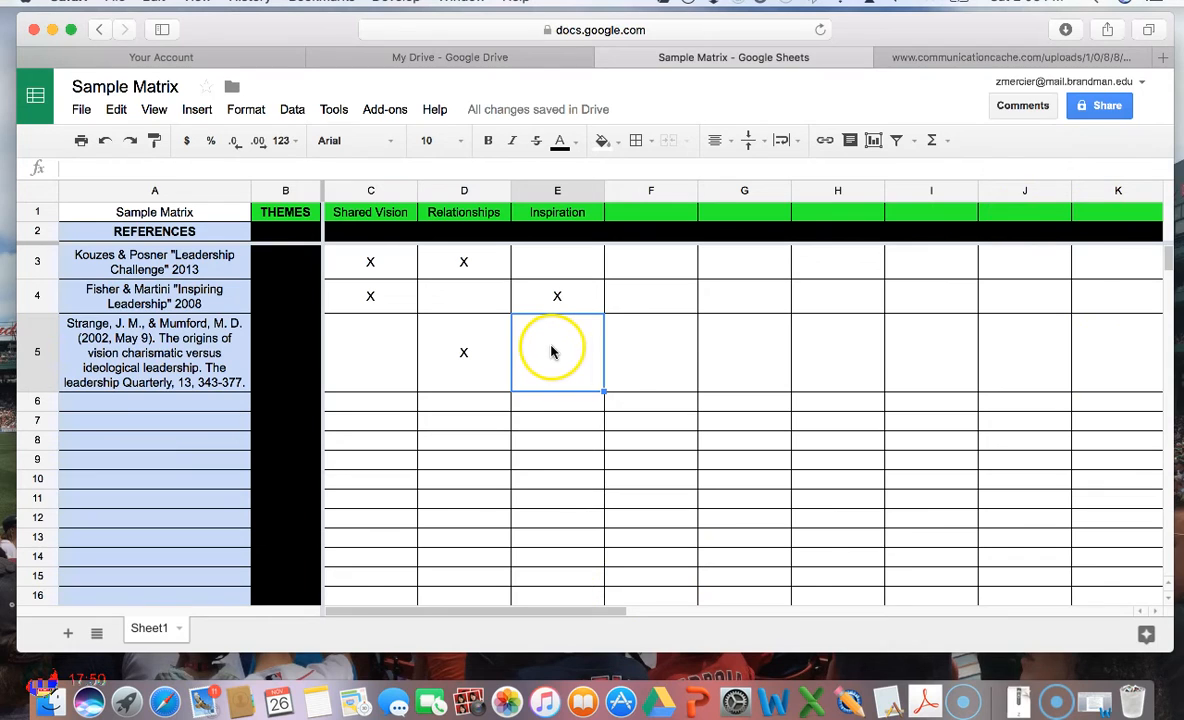
{"action": "type", "text": "jfkdajf;kldjsafkldjsa;l"}
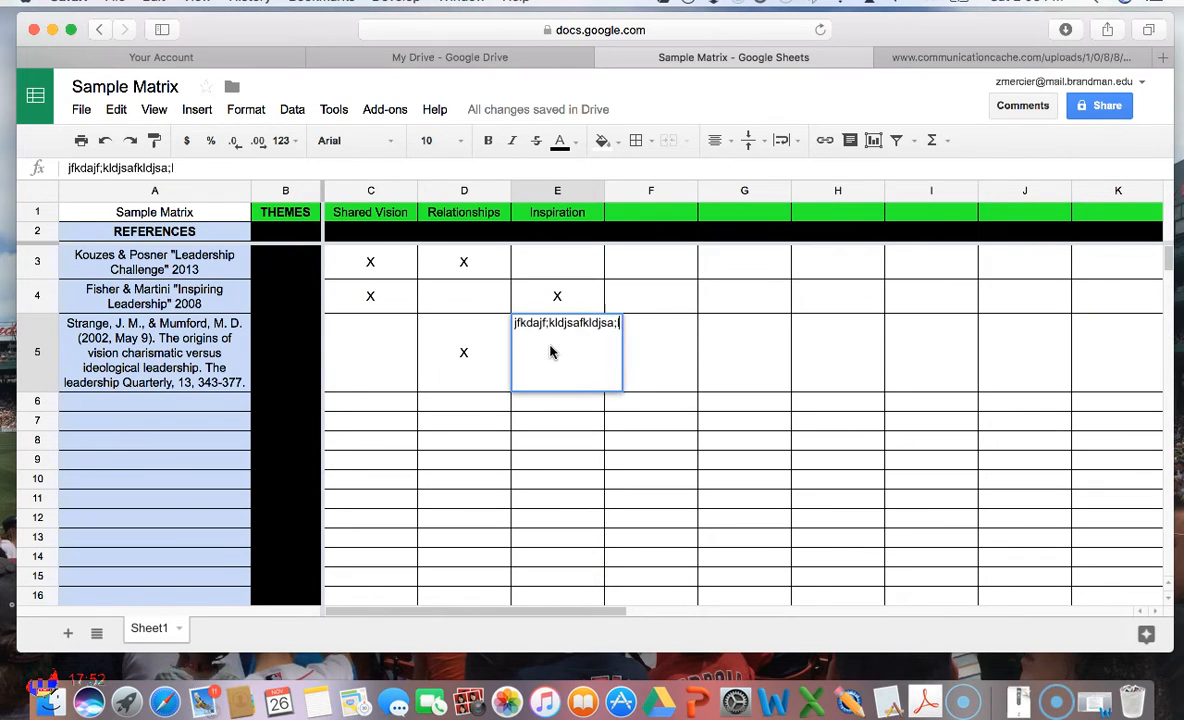
{"action": "type", "text": "fkjdas;lkfjdlks;ajfl;adsfkl;sd"}
{"action": "key", "text": "Return"}
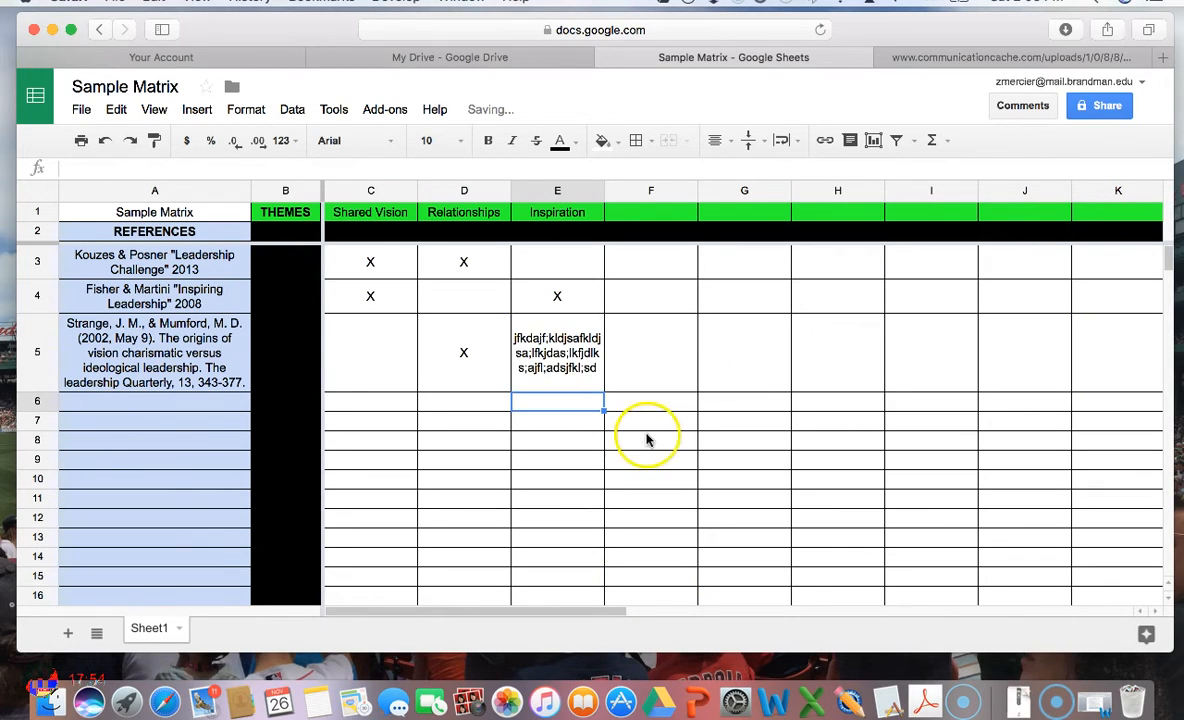
{"action": "left_click", "coordinate": [560, 362]}
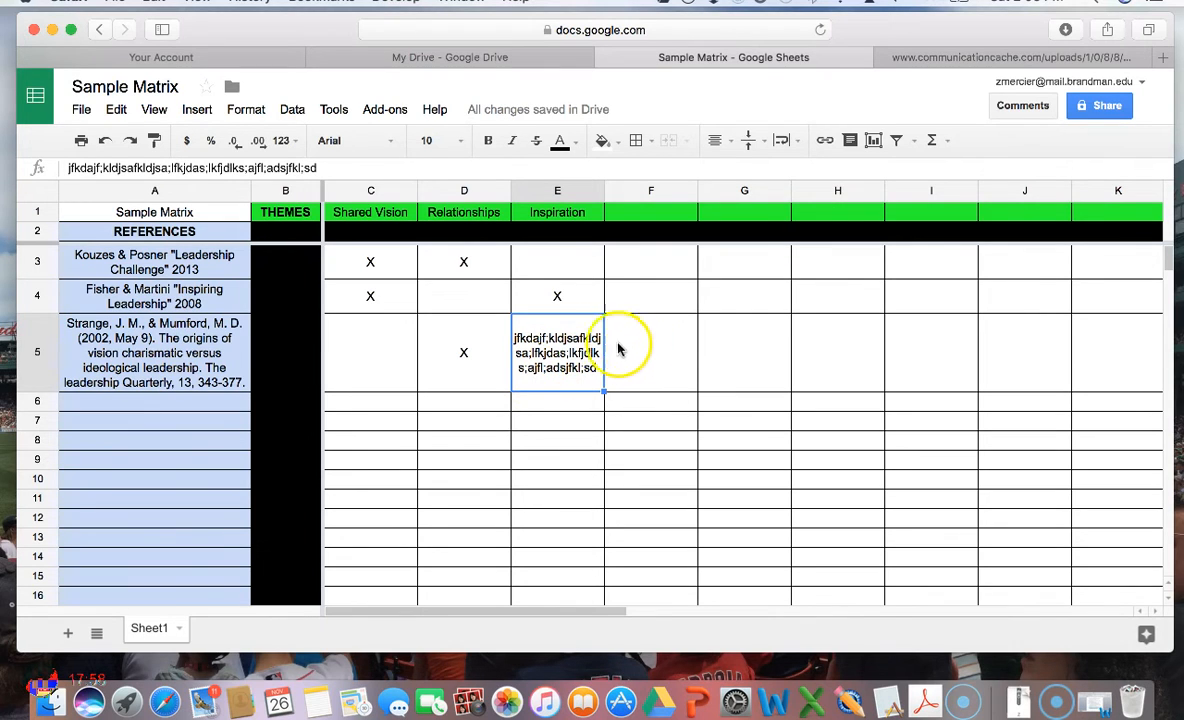
{"action": "key", "text": "Delete"}
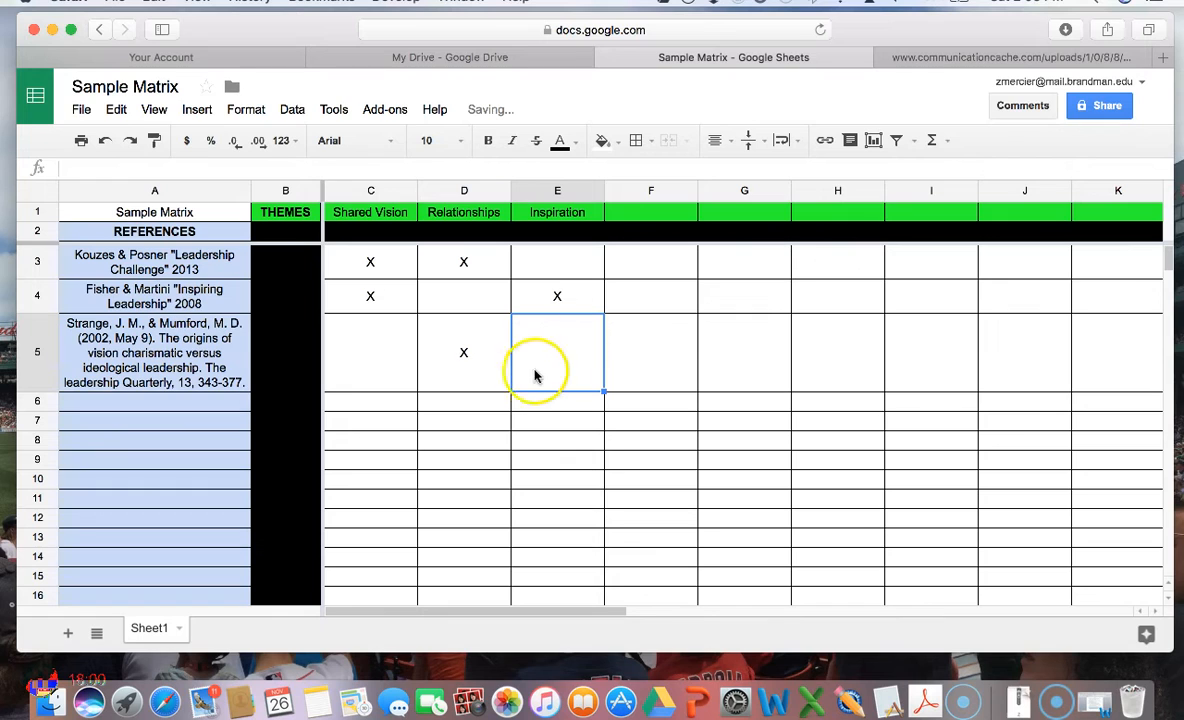
{"action": "left_click", "coordinate": [453, 360]}
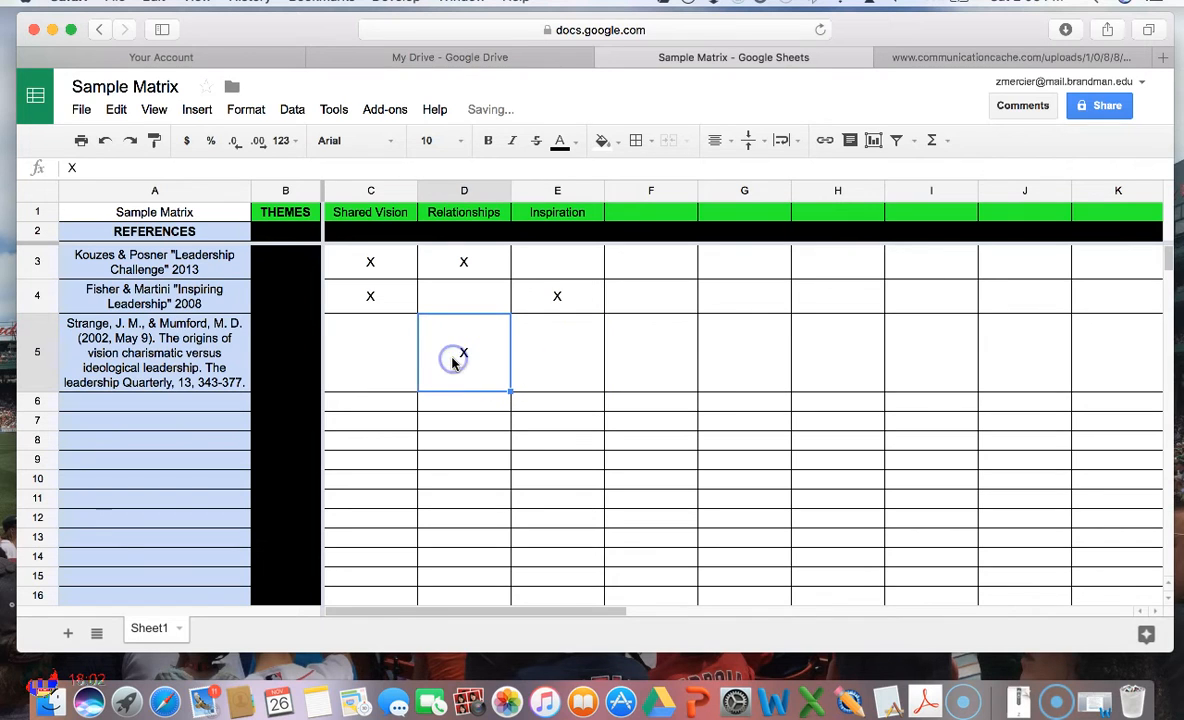
{"action": "left_click", "coordinate": [386, 299]}
{"action": "left_click", "coordinate": [386, 265]}
{"action": "left_click", "coordinate": [462, 265]}
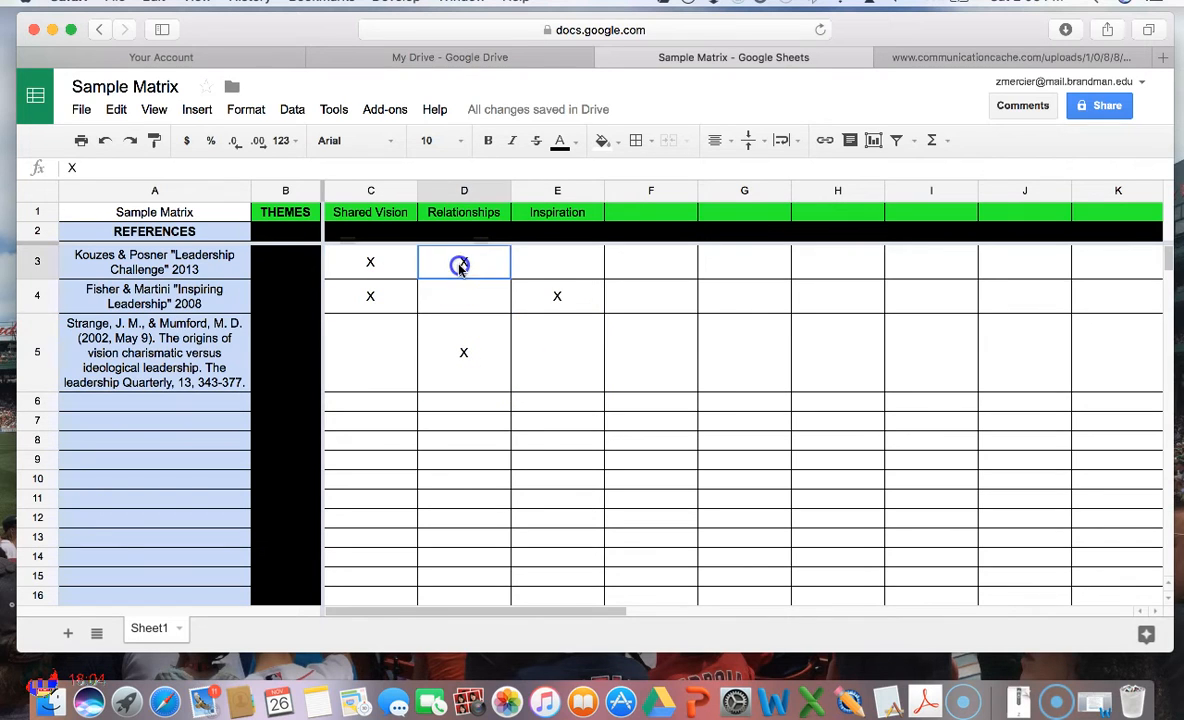
{"action": "left_click", "coordinate": [571, 299]}
{"action": "left_click", "coordinate": [462, 374]}
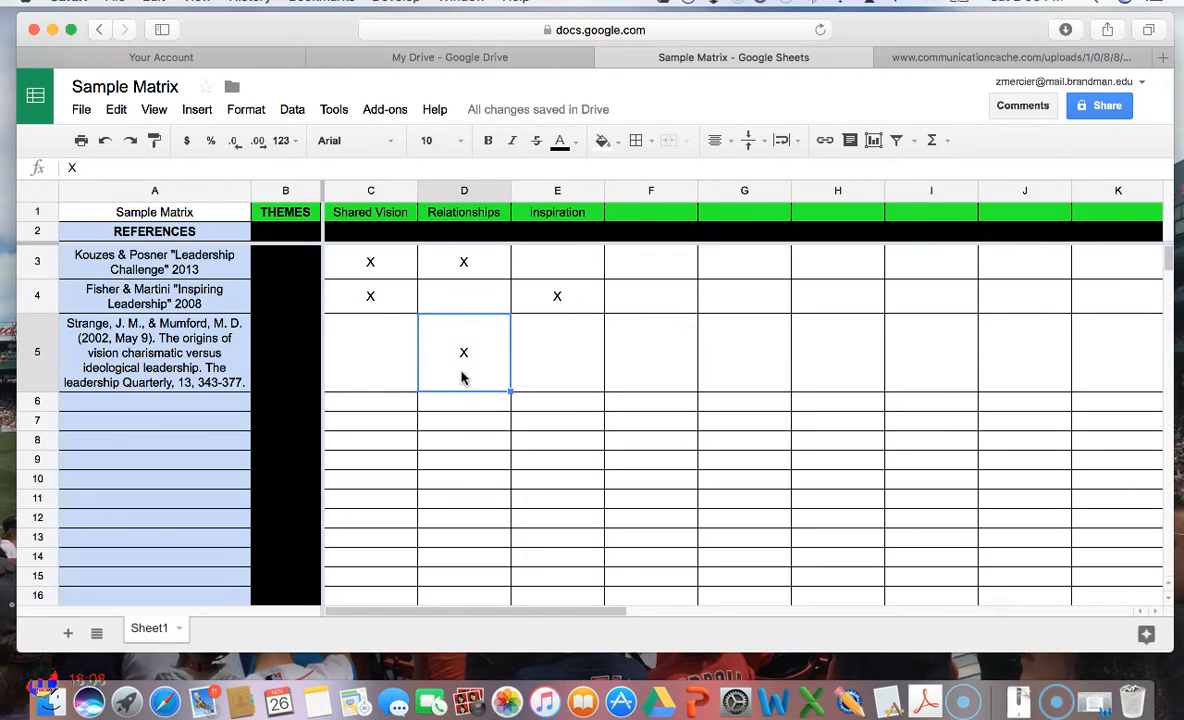
{"action": "left_click", "coordinate": [488, 404]}
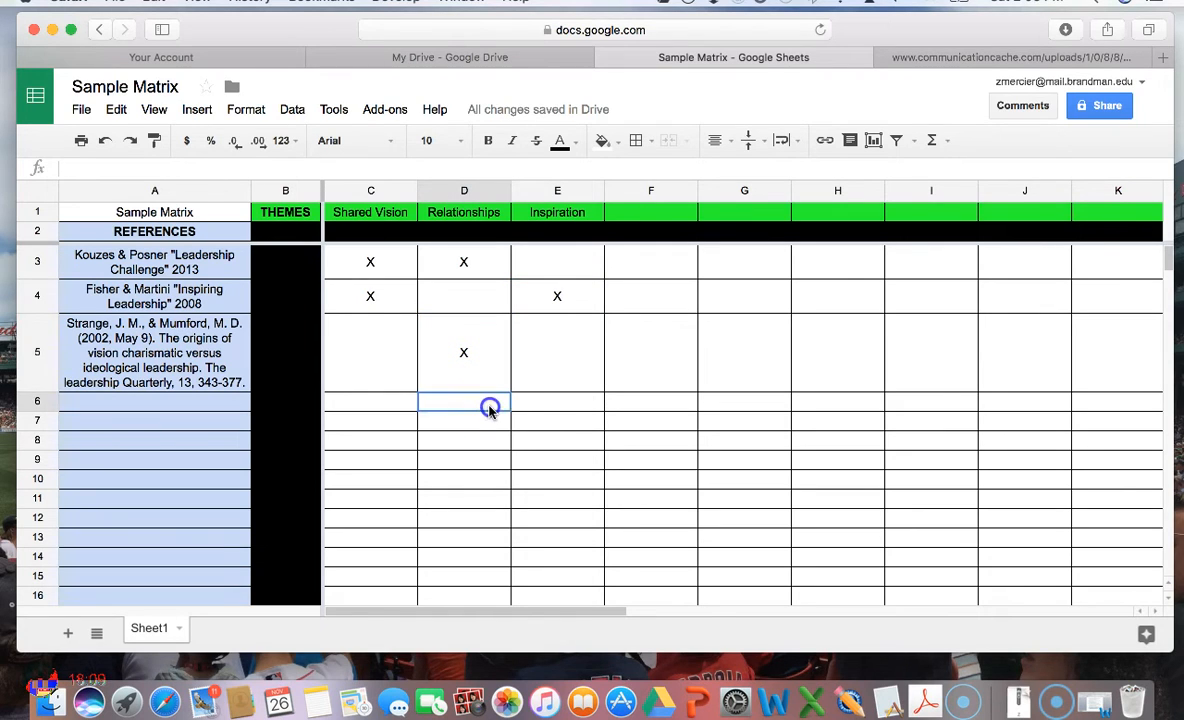
{"action": "left_click", "coordinate": [577, 401]}
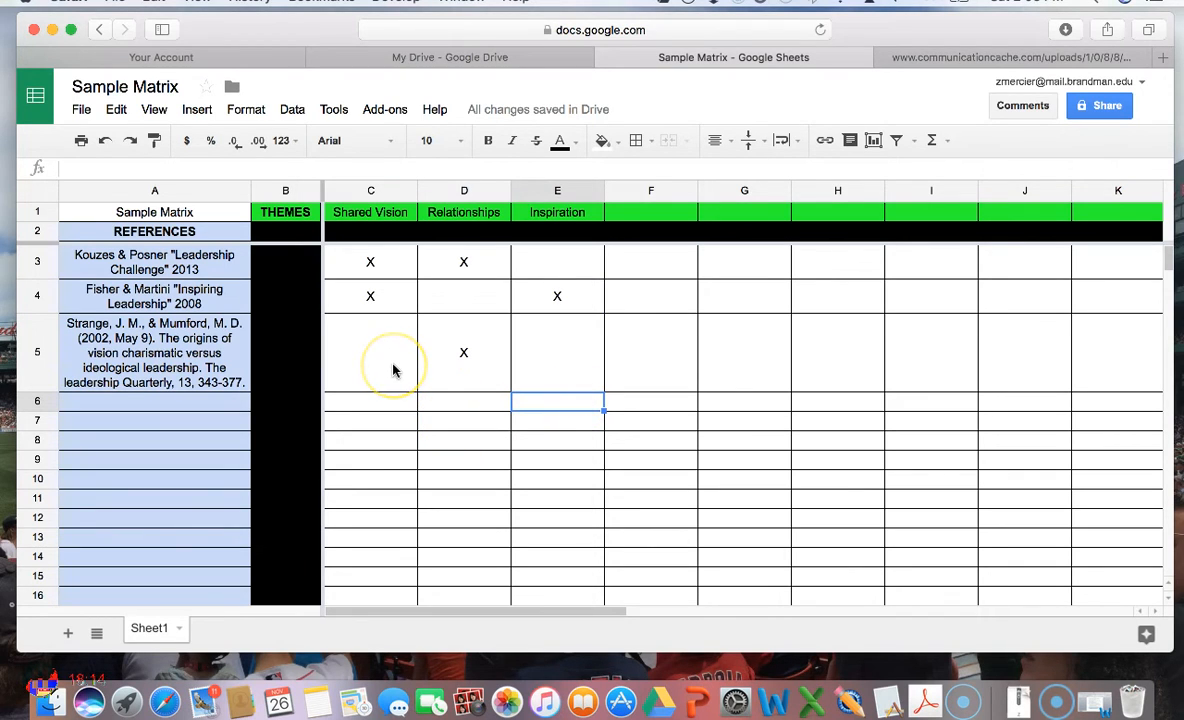
{"action": "left_click", "coordinate": [370, 261]}
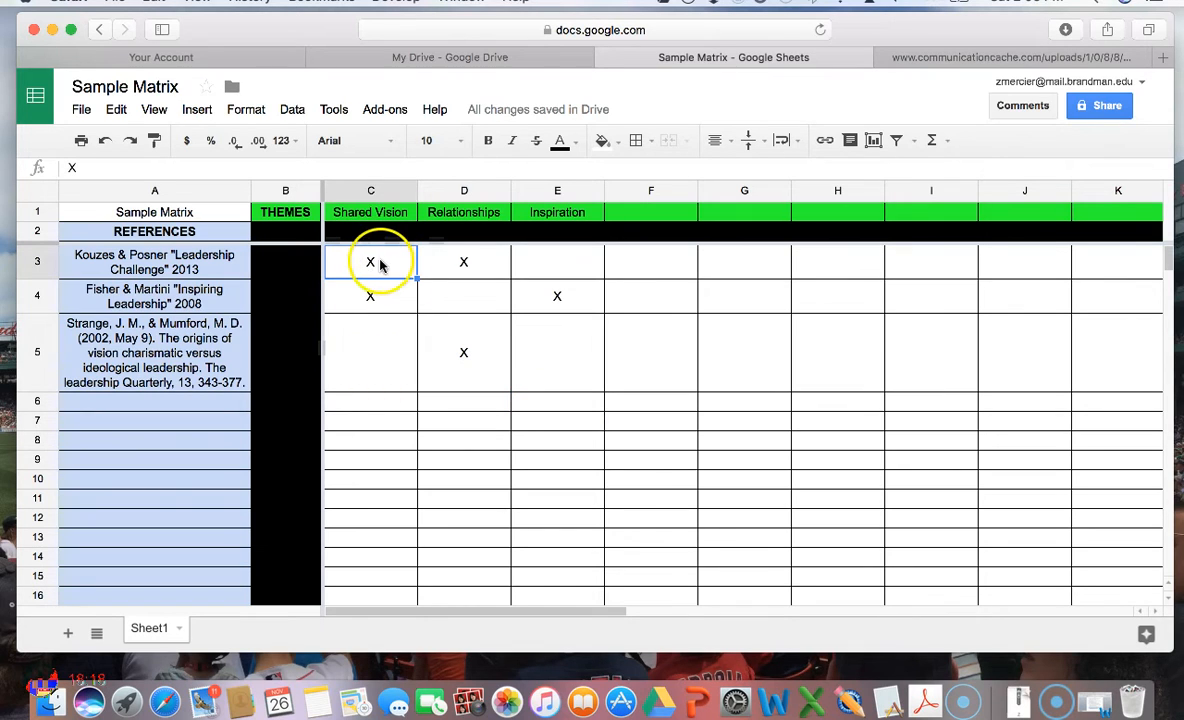
{"action": "left_click", "coordinate": [386, 293]}
{"action": "left_click", "coordinate": [388, 264]}
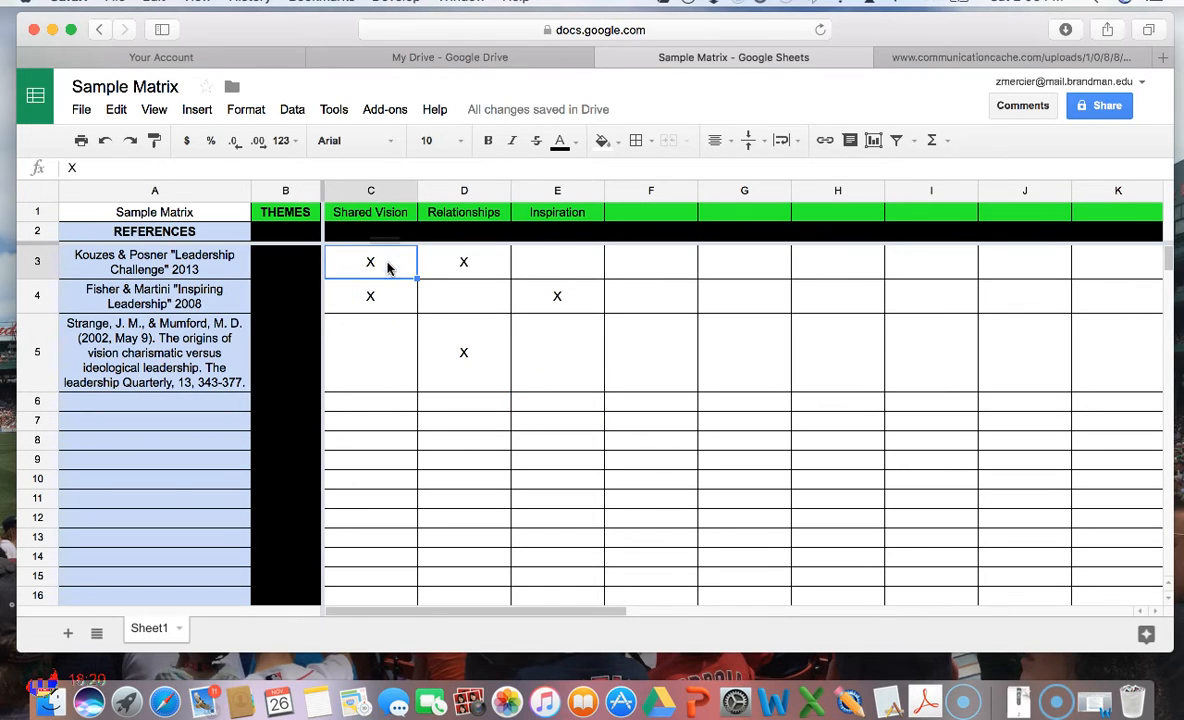
{"action": "right_click", "coordinate": [388, 264]}
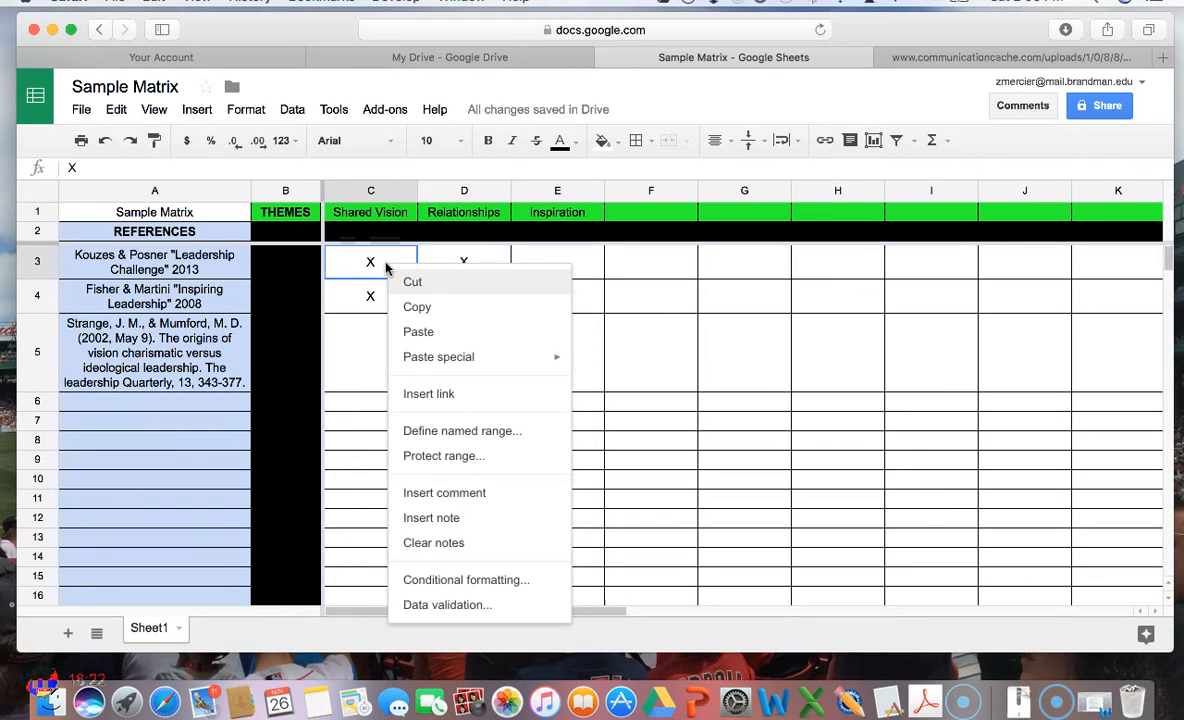
{"action": "left_click", "coordinate": [362, 266]}
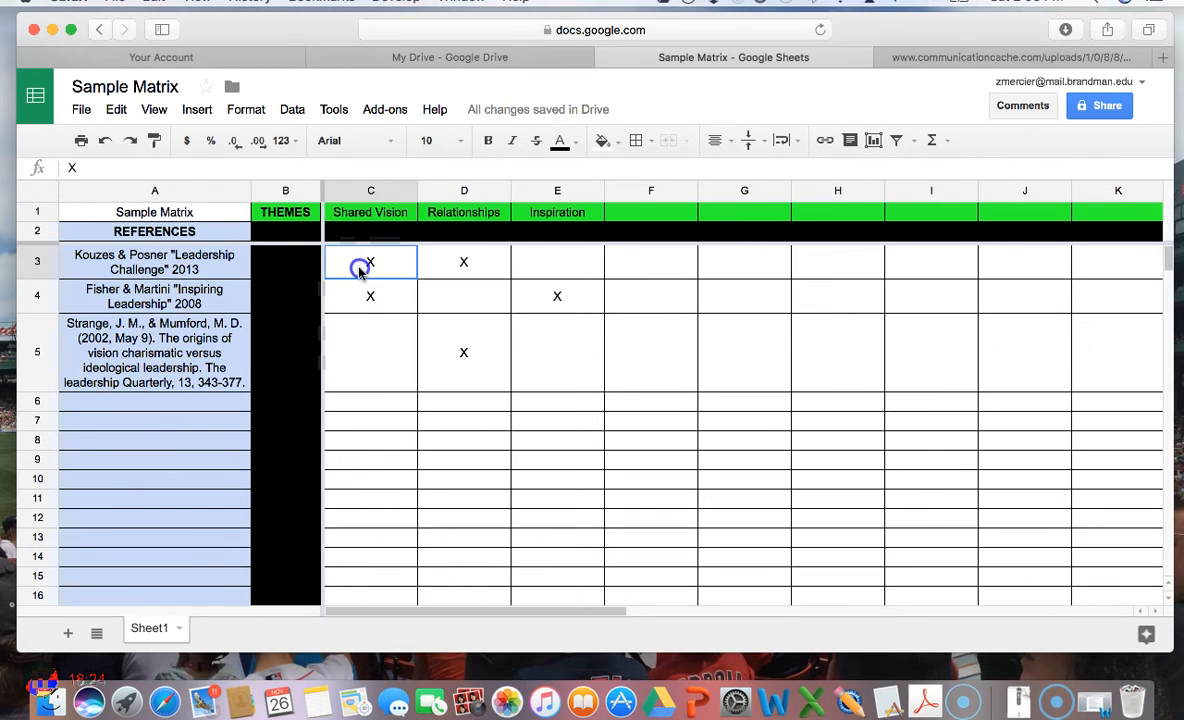
{"action": "left_click", "coordinate": [203, 114]}
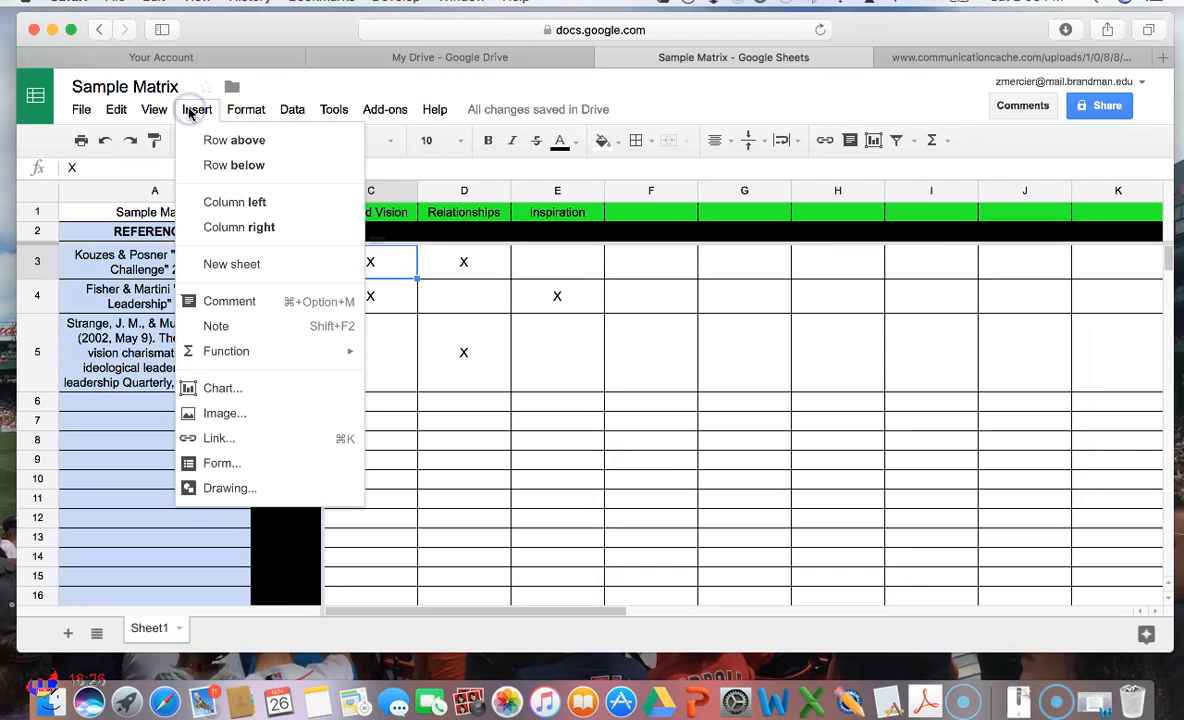
{"action": "left_click", "coordinate": [398, 318]}
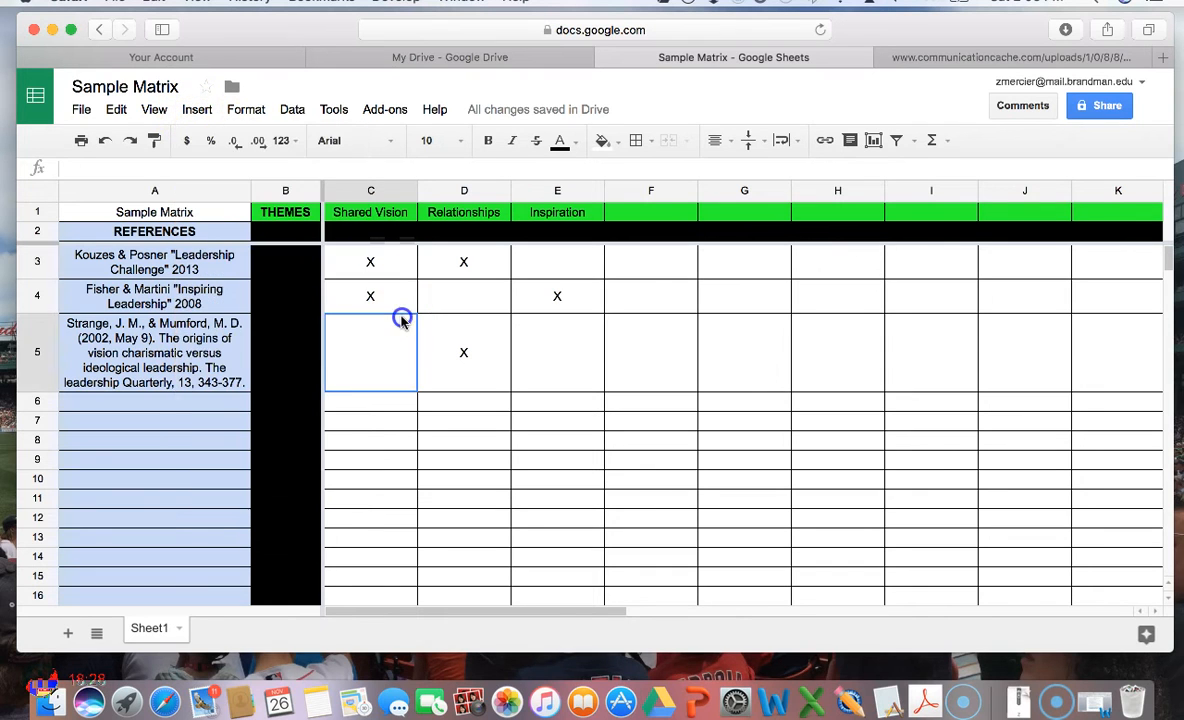
{"action": "left_click", "coordinate": [370, 262]}
{"action": "left_click", "coordinate": [199, 110]}
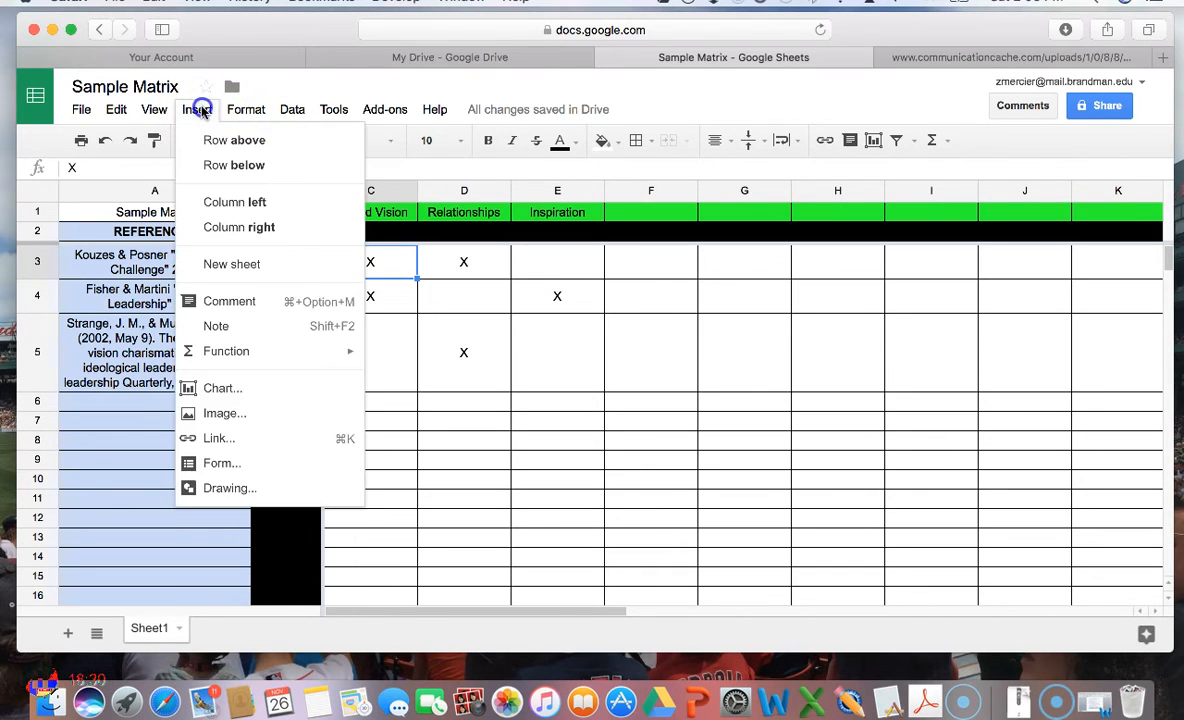
{"action": "left_click", "coordinate": [395, 300]}
Step: Add the comment "A leaders must have a shared vision." p.63 to the Kouzes & Posner X under Shared Vision in cell C3
{"action": "left_click", "coordinate": [380, 265]}
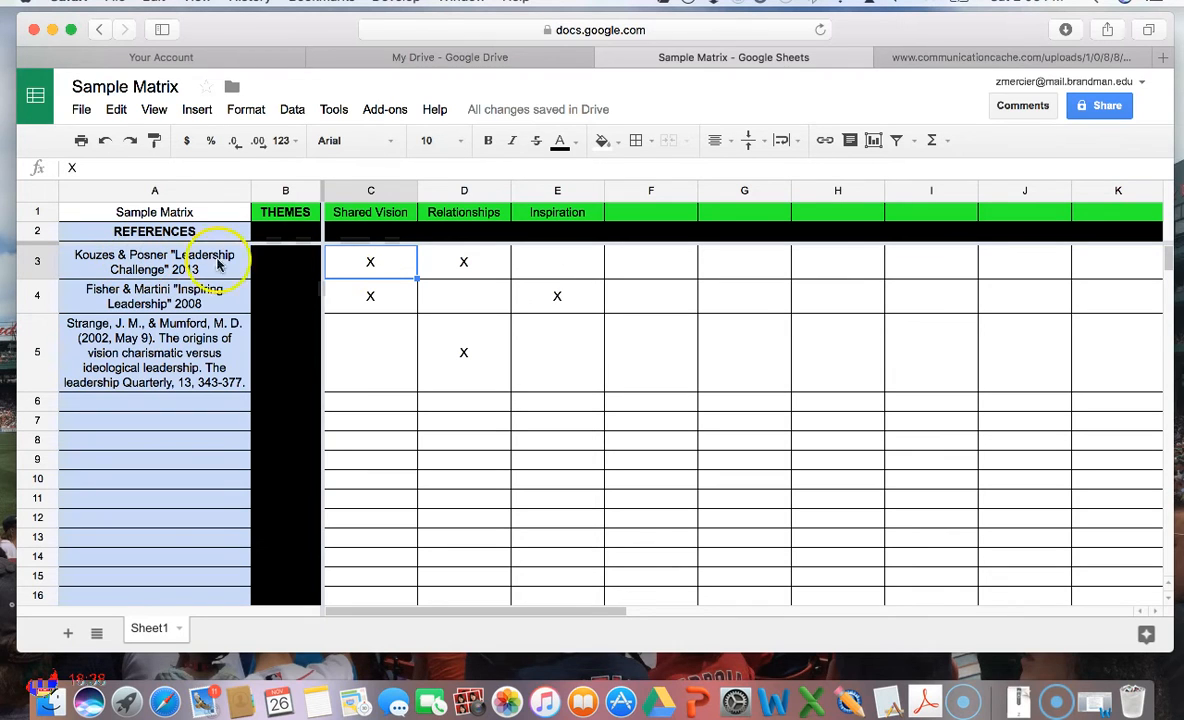
{"action": "right_click", "coordinate": [381, 263]}
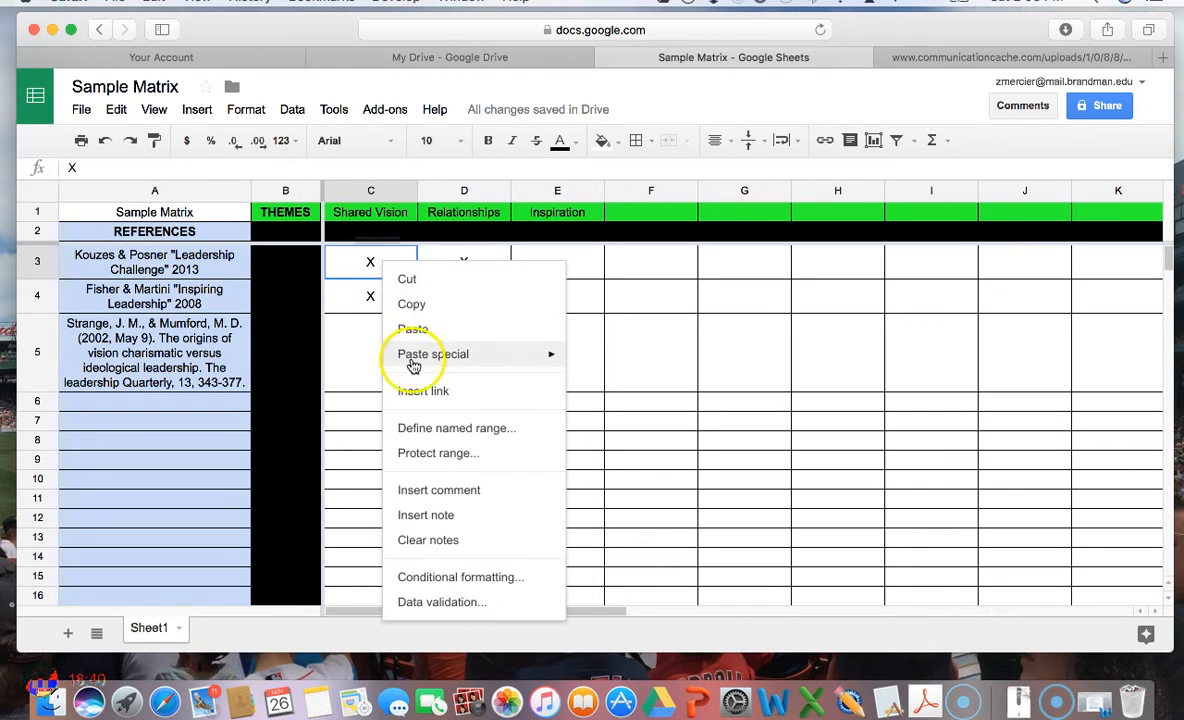
{"action": "left_click", "coordinate": [440, 490]}
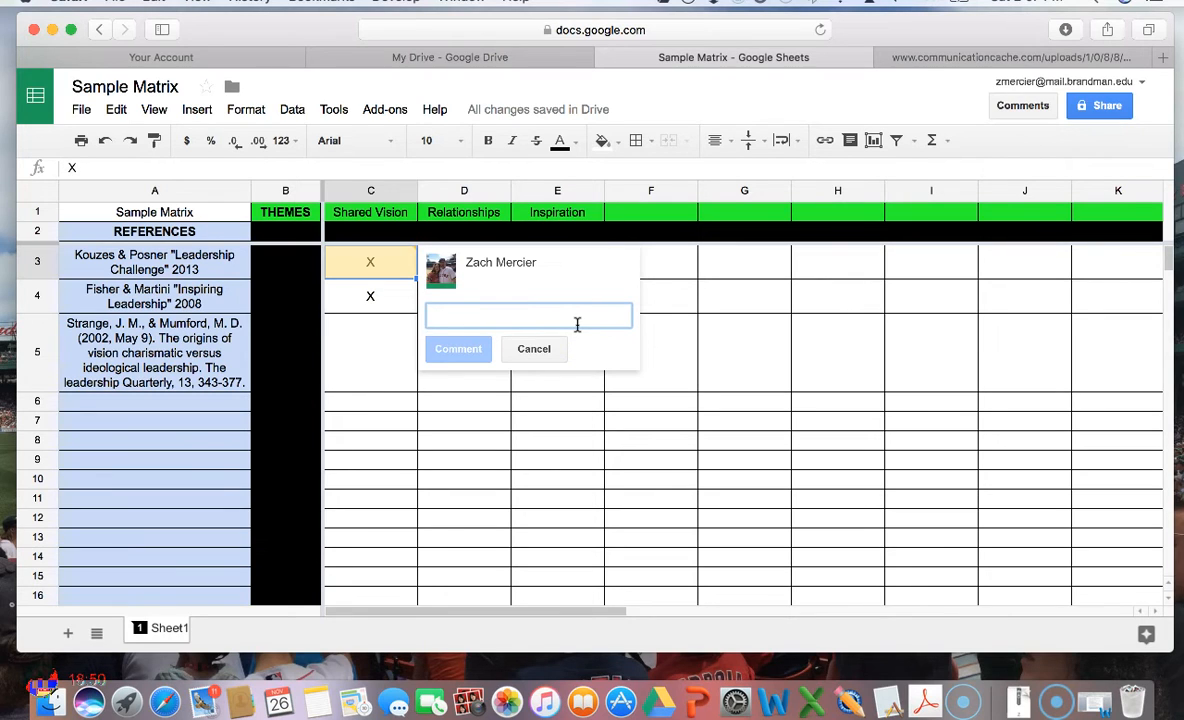
{"action": "type", "text": "\"A leaders must have a shar"}
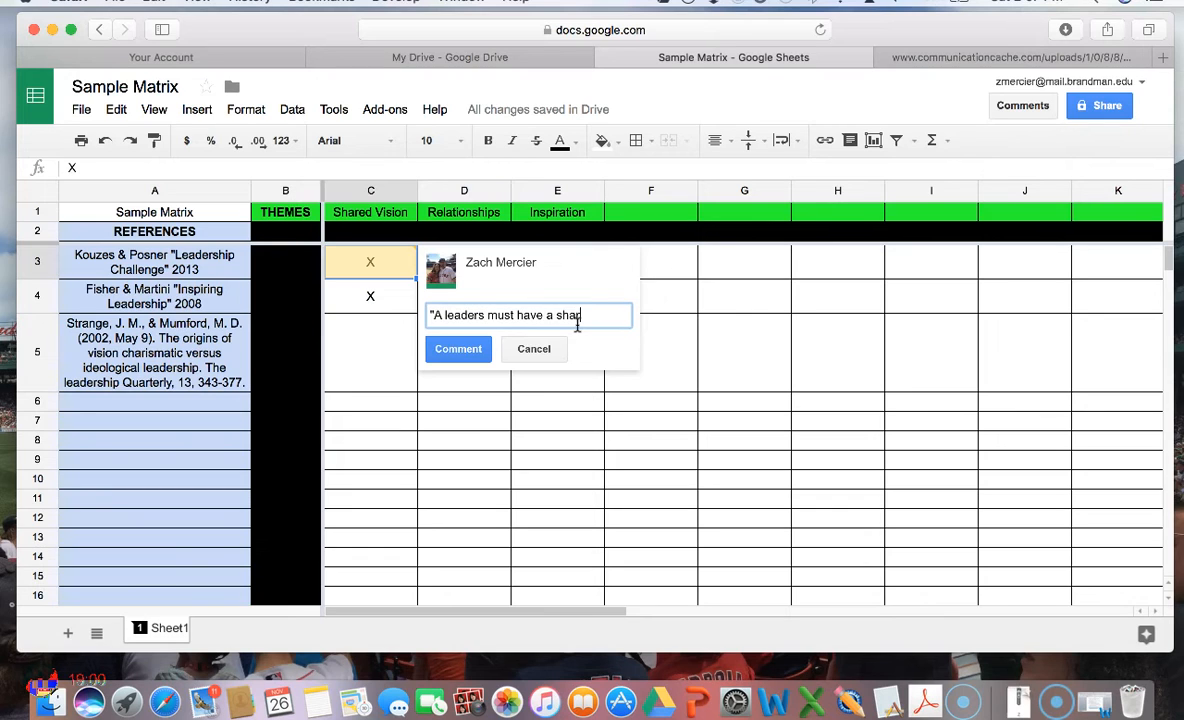
{"action": "type", "text": ".\" p.63"}
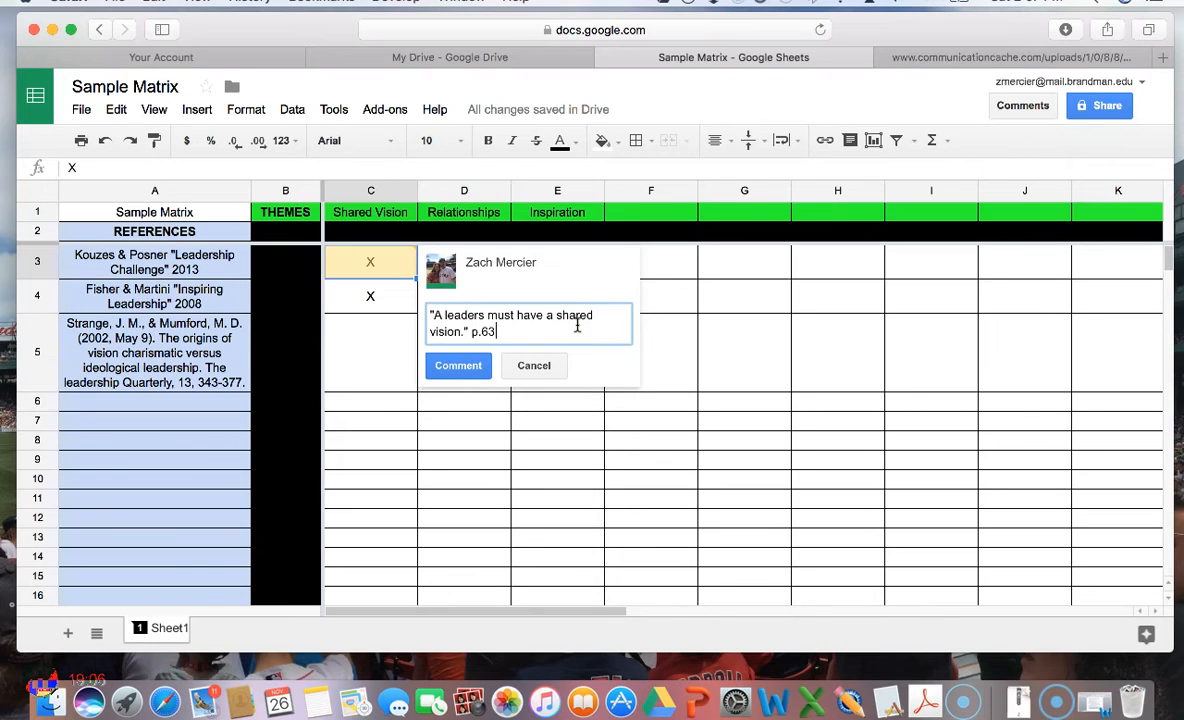
{"action": "left_click", "coordinate": [461, 367]}
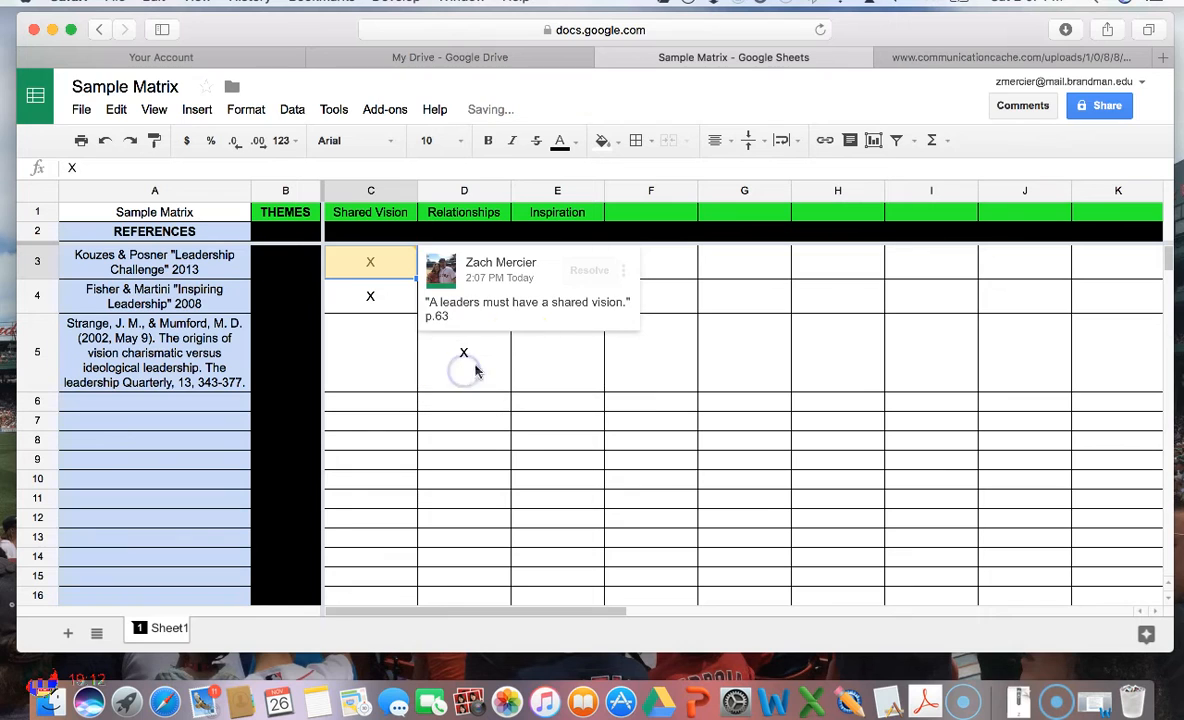
{"action": "left_click", "coordinate": [479, 358]}
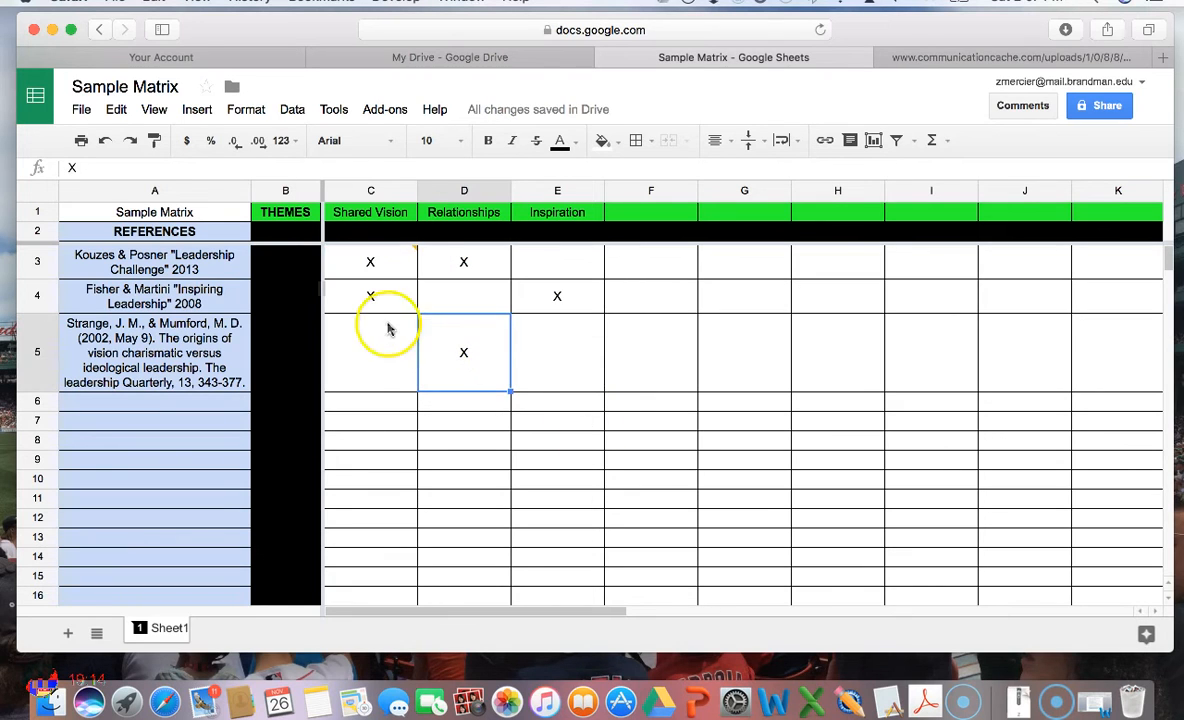
Step: Edit the comment on the X in cell C3 to add a second quote, "Insert another quote." p.34, below the first
{"action": "left_click", "coordinate": [581, 375]}
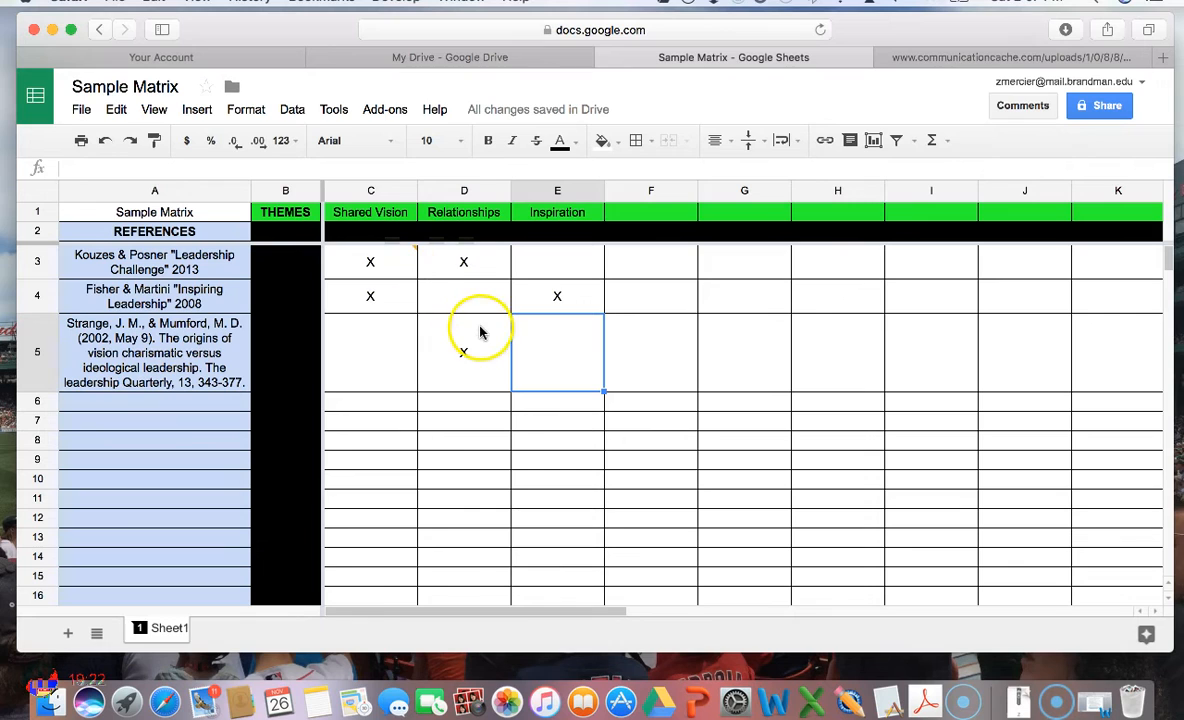
{"action": "mouse_move", "coordinate": [368, 259]}
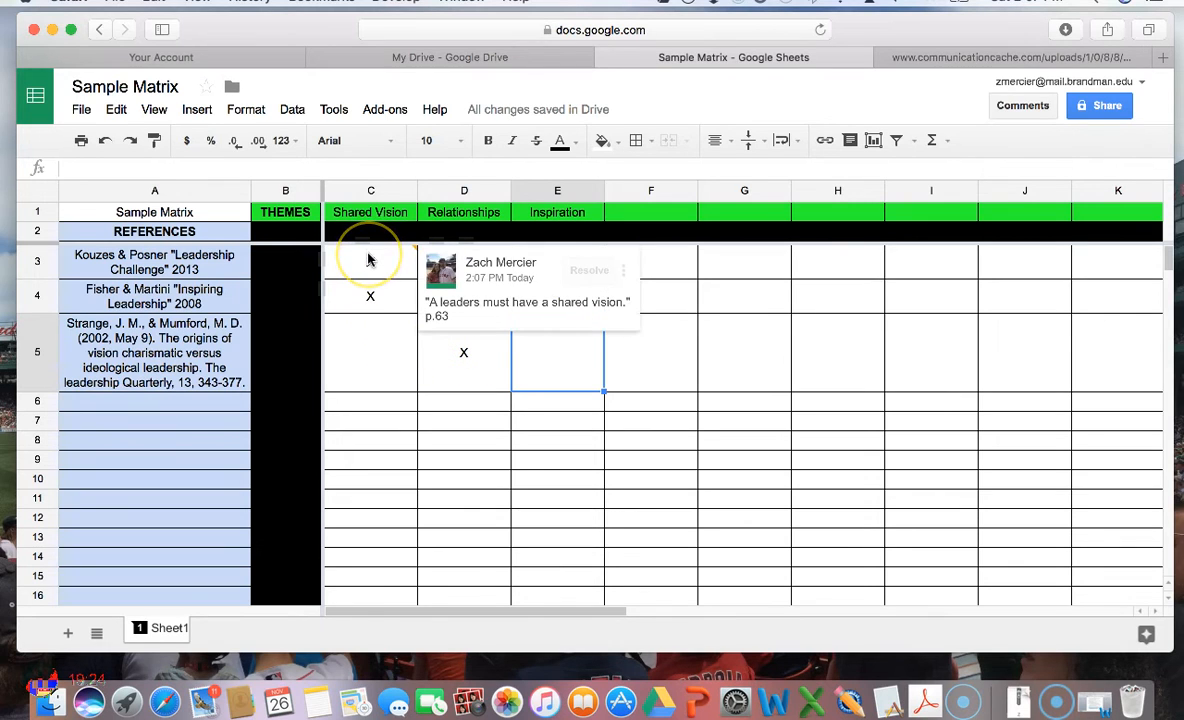
{"action": "left_click", "coordinate": [368, 259]}
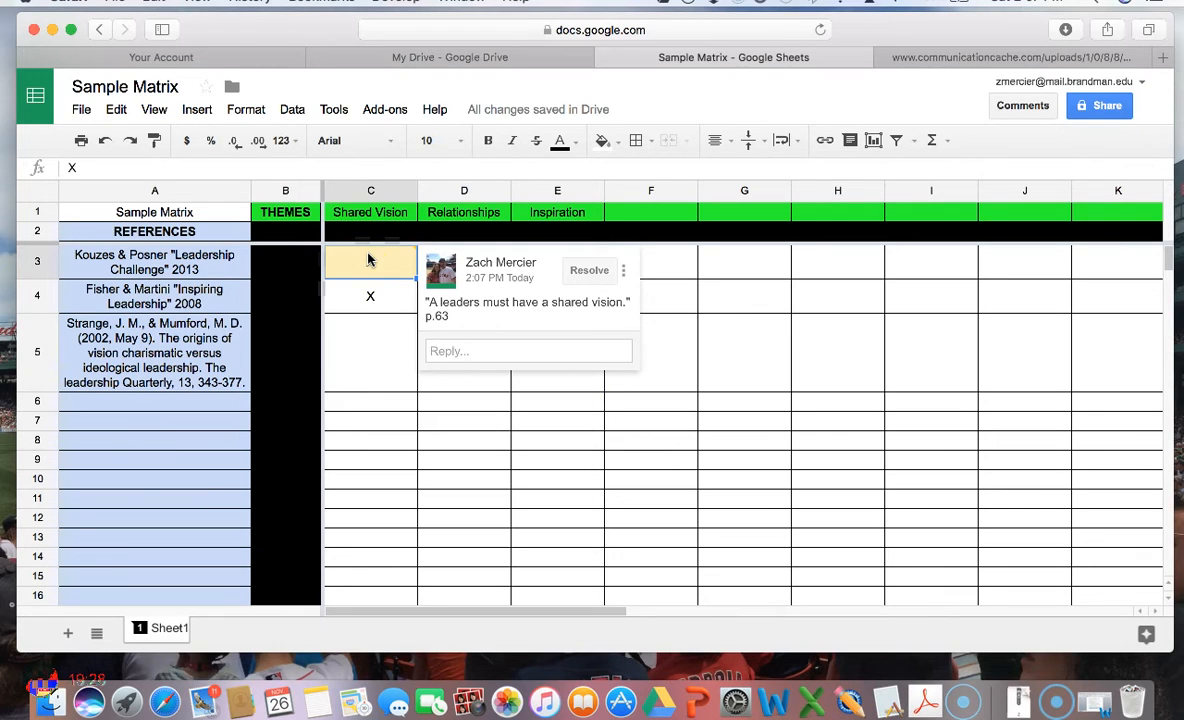
{"action": "left_click", "coordinate": [359, 354]}
{"action": "left_click", "coordinate": [370, 264]}
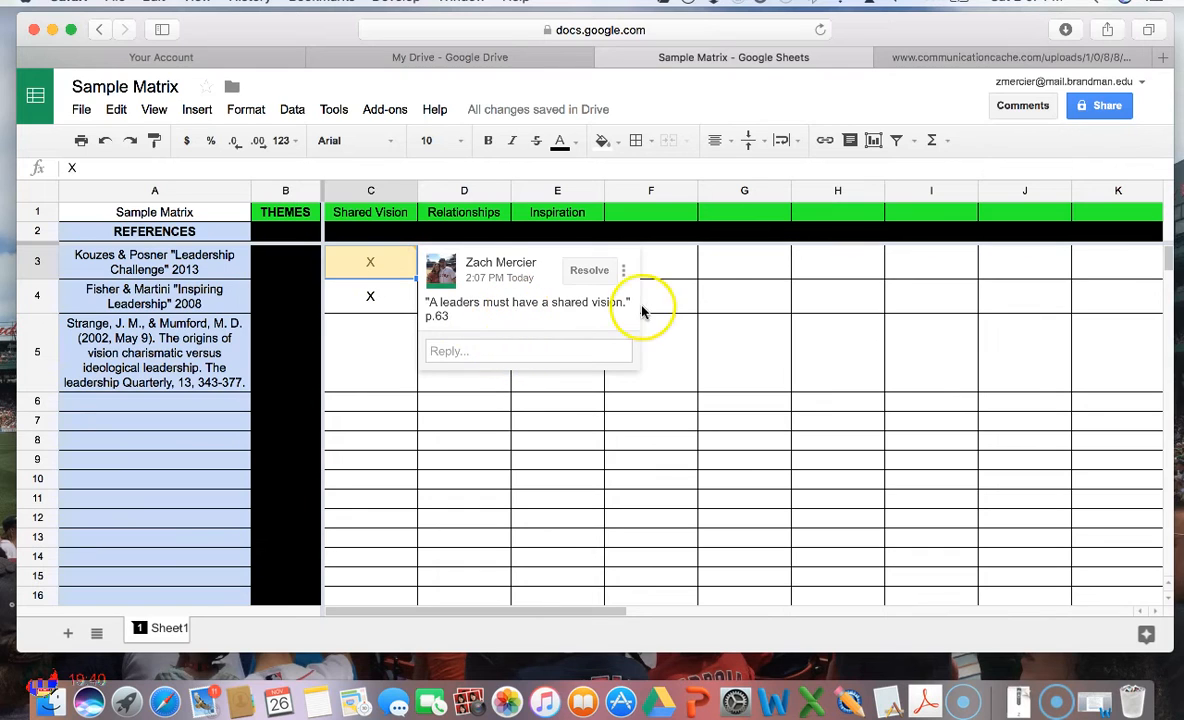
{"action": "left_click", "coordinate": [623, 270]}
{"action": "left_click", "coordinate": [648, 305]}
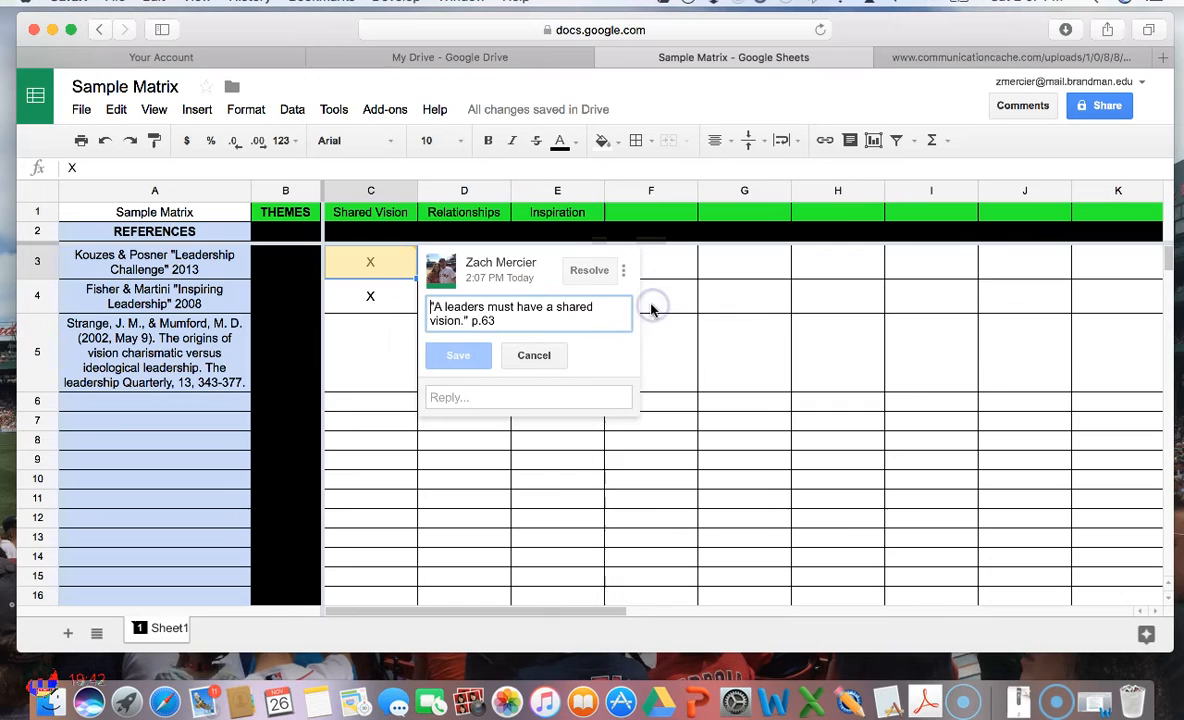
{"action": "key", "text": "Return"}
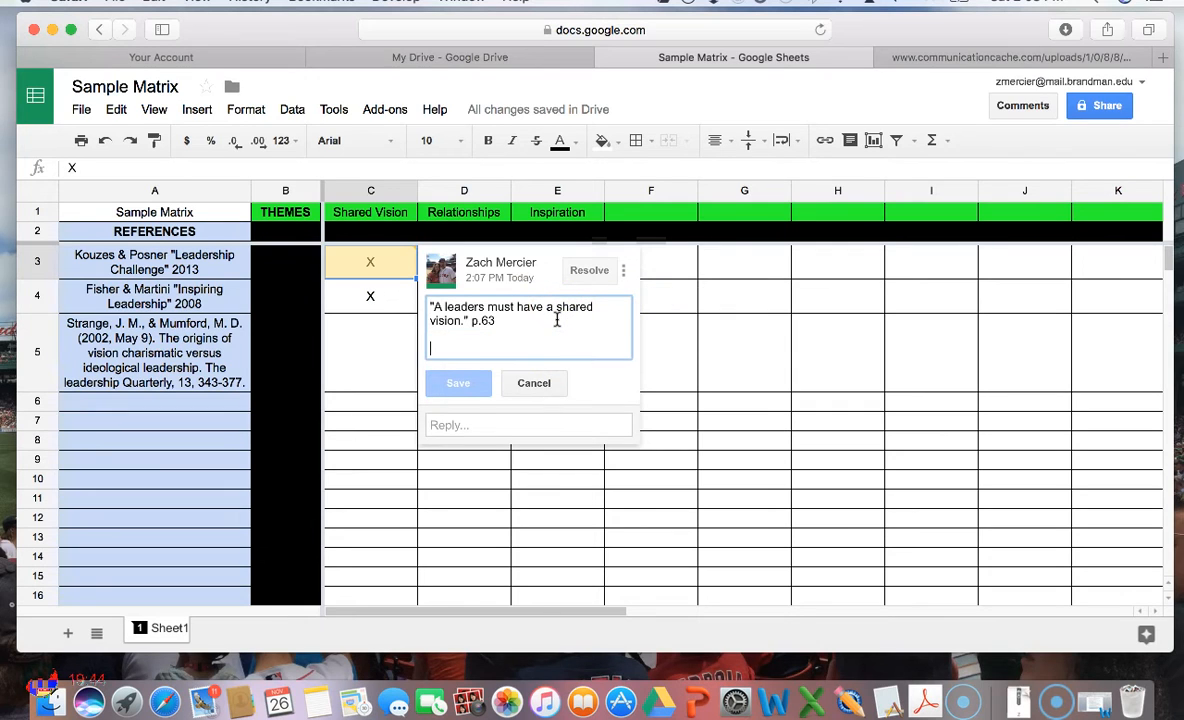
{"action": "type", "text": "\"Insert another quote.\" p.34"}
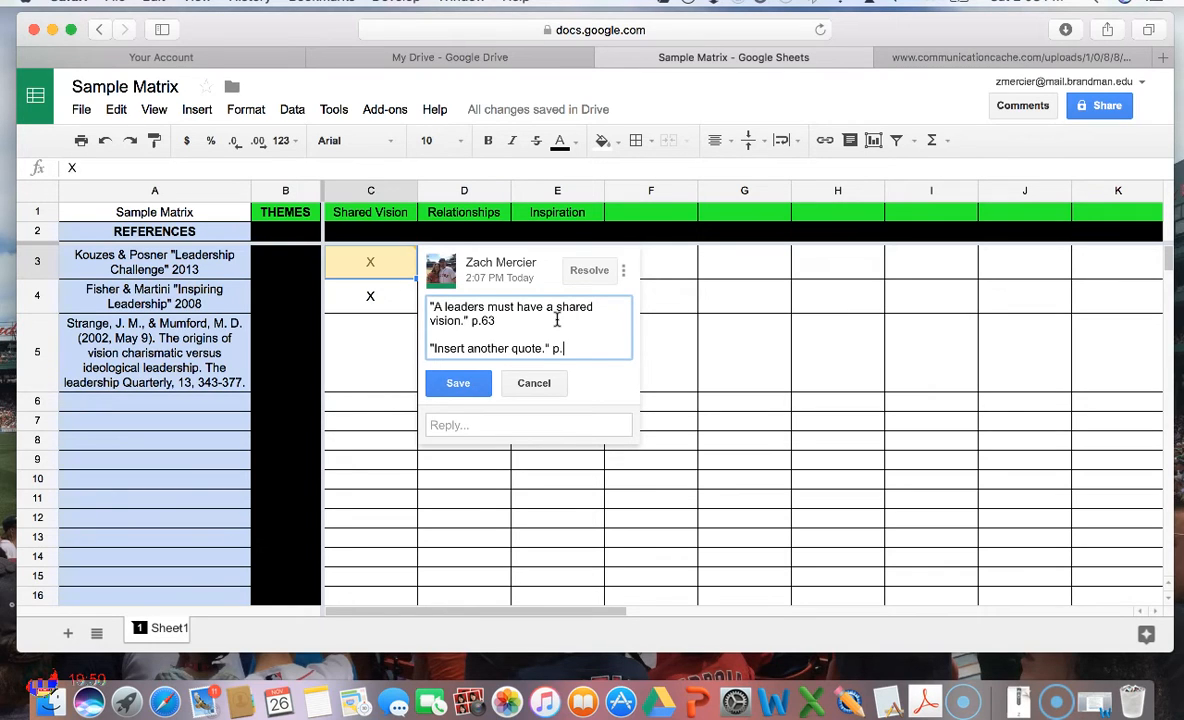
{"action": "left_click", "coordinate": [458, 383]}
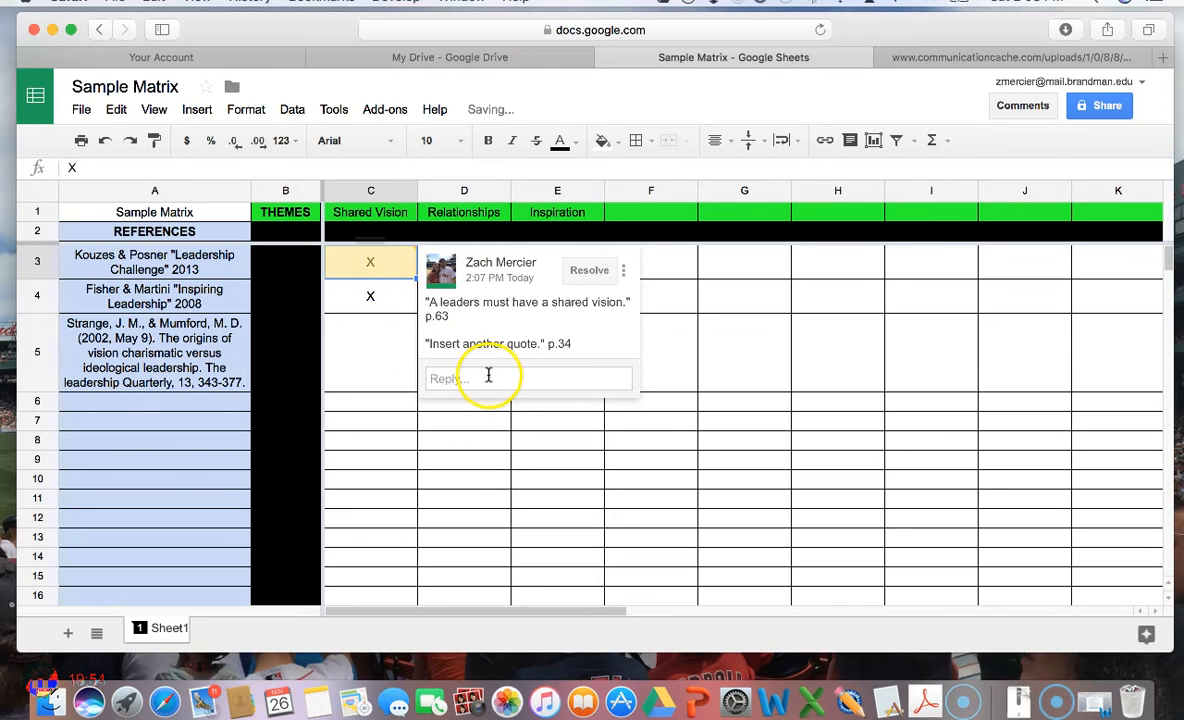
Step: Reply to the C3 comment with "Insert another quote again." p.78
{"action": "left_click", "coordinate": [489, 377]}
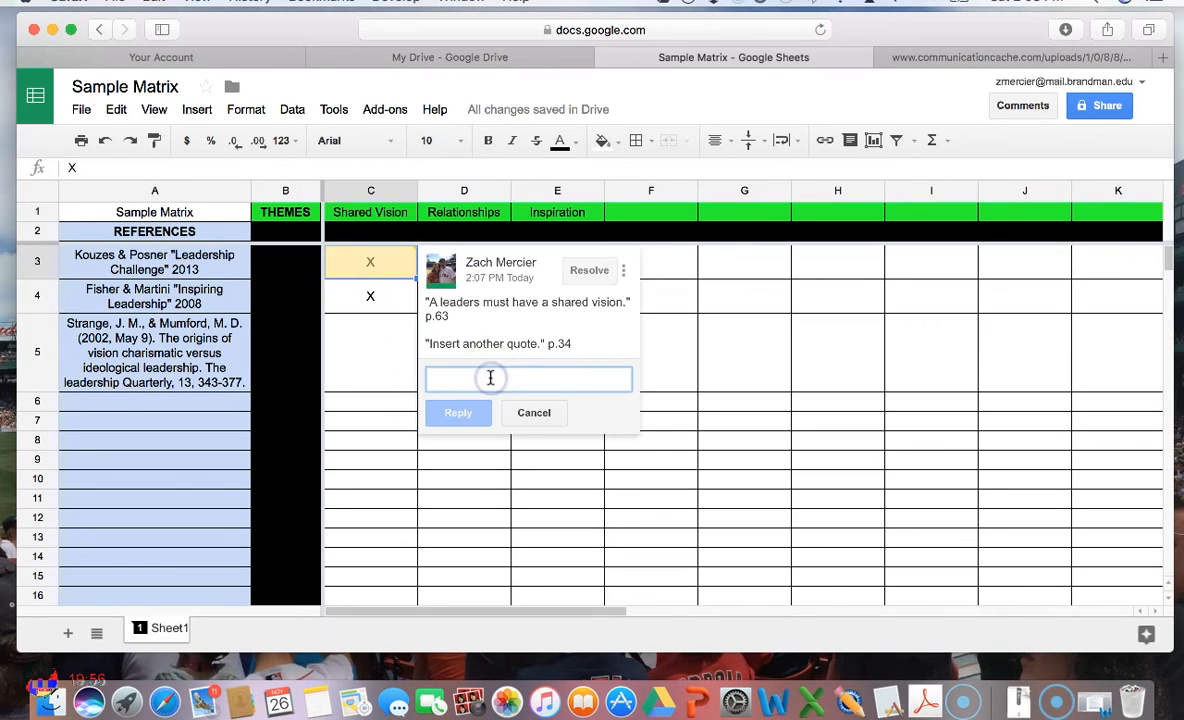
{"action": "type", "text": "\"Insert another quote again.\" p"}
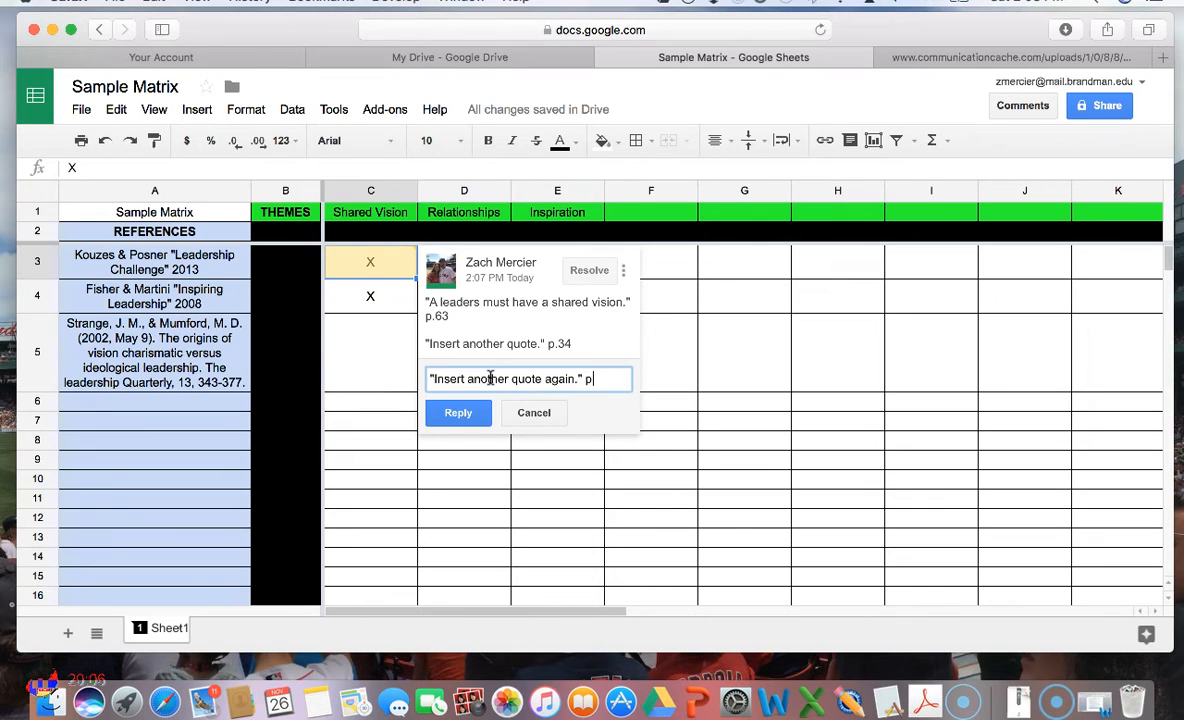
{"action": "left_click", "coordinate": [458, 414]}
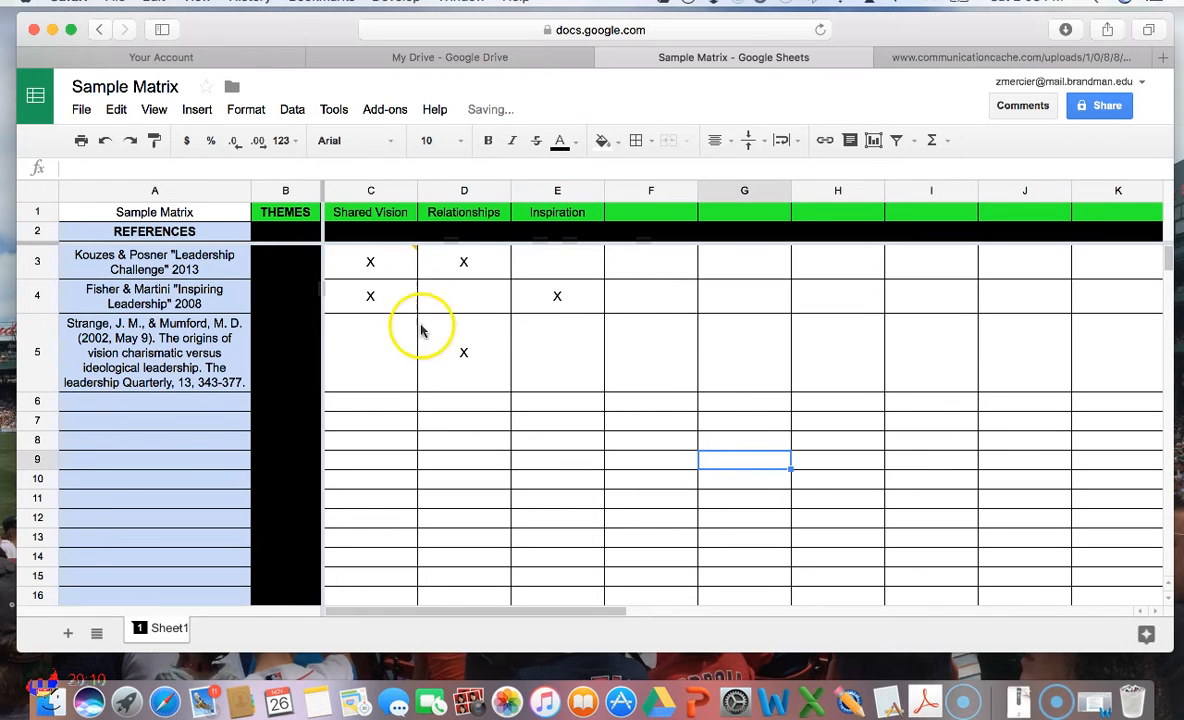
Step: Add another reply to the C3 comment reading Paraphrased in my own words. p.67
{"action": "mouse_move", "coordinate": [383, 264]}
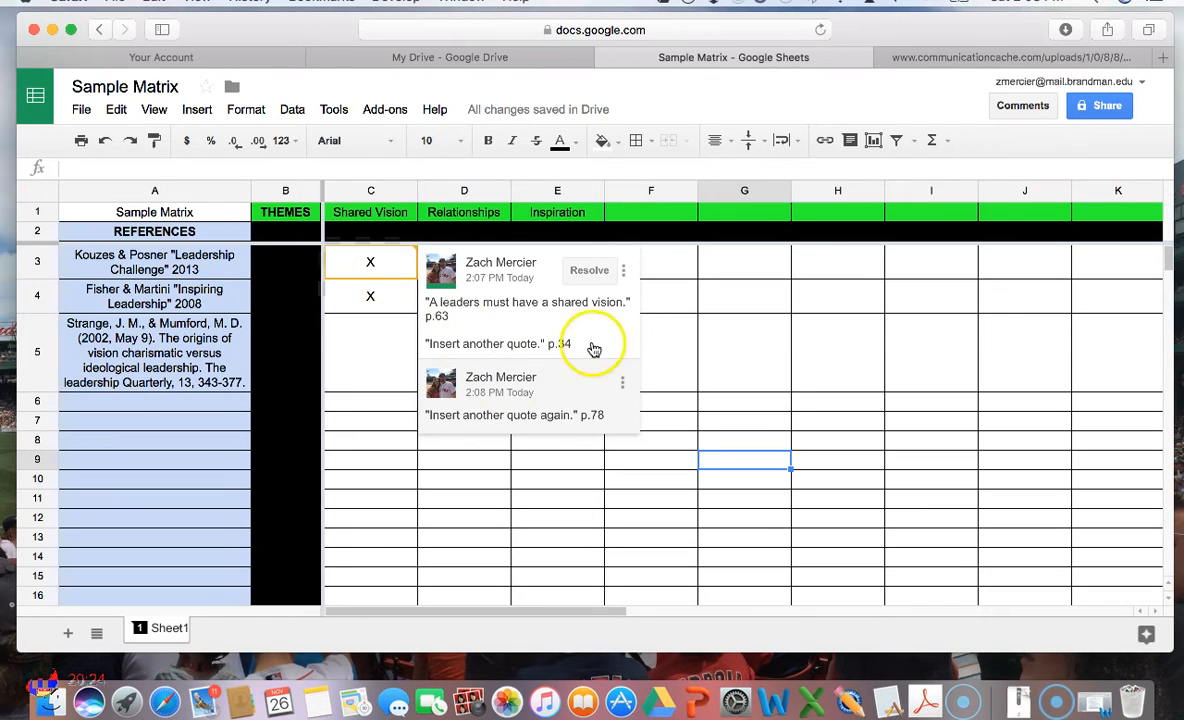
{"action": "left_click", "coordinate": [391, 293]}
{"action": "left_click", "coordinate": [381, 266]}
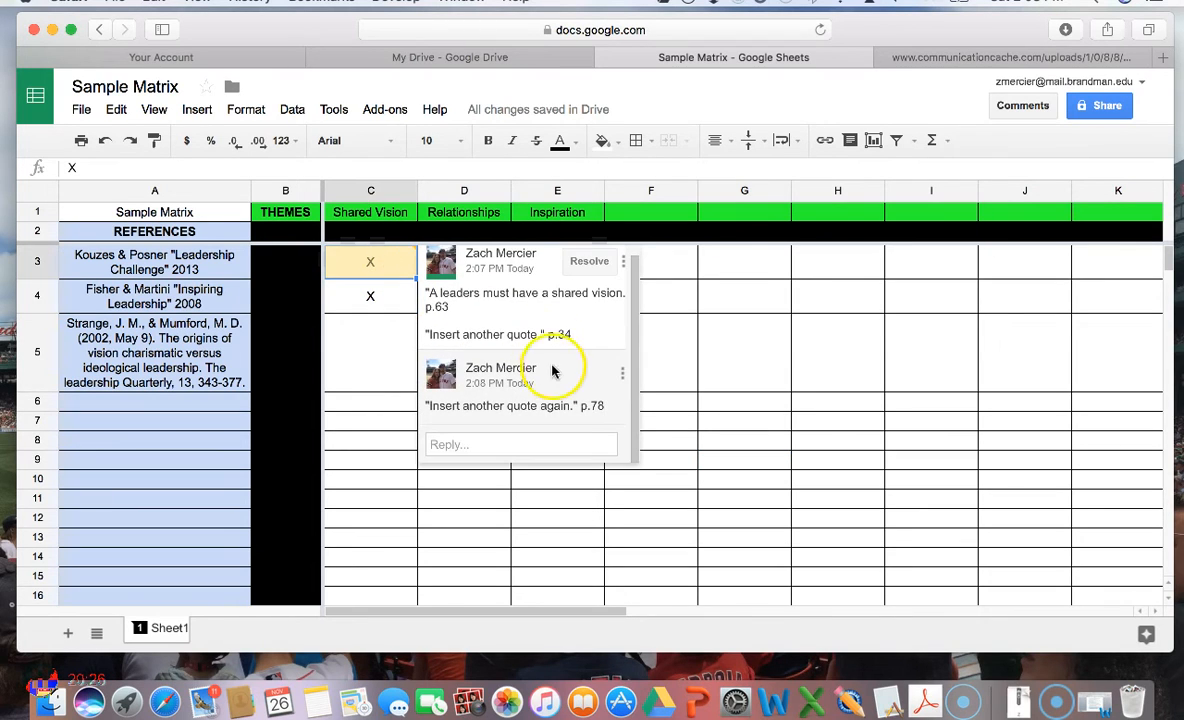
{"action": "left_click", "coordinate": [497, 442]}
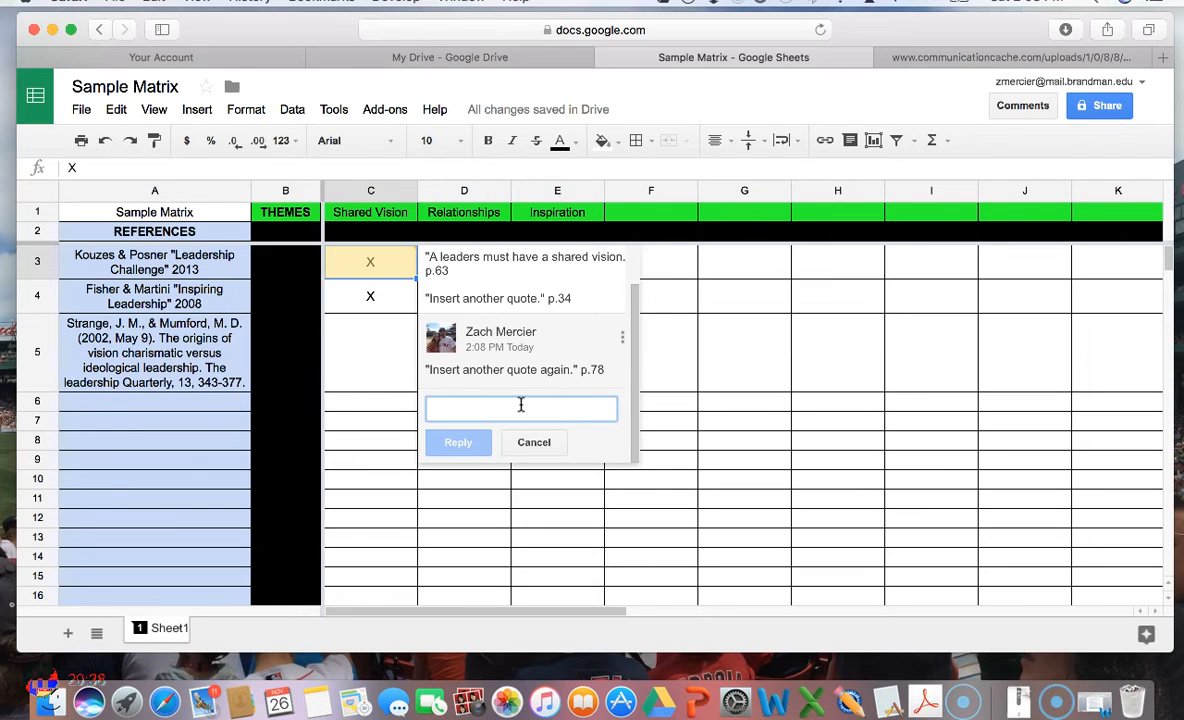
{"action": "type", "text": "pa"}
{"action": "key", "text": "BackSpace"}
{"action": "key", "text": "BackSpace"}
{"action": "type", "text": "P"}
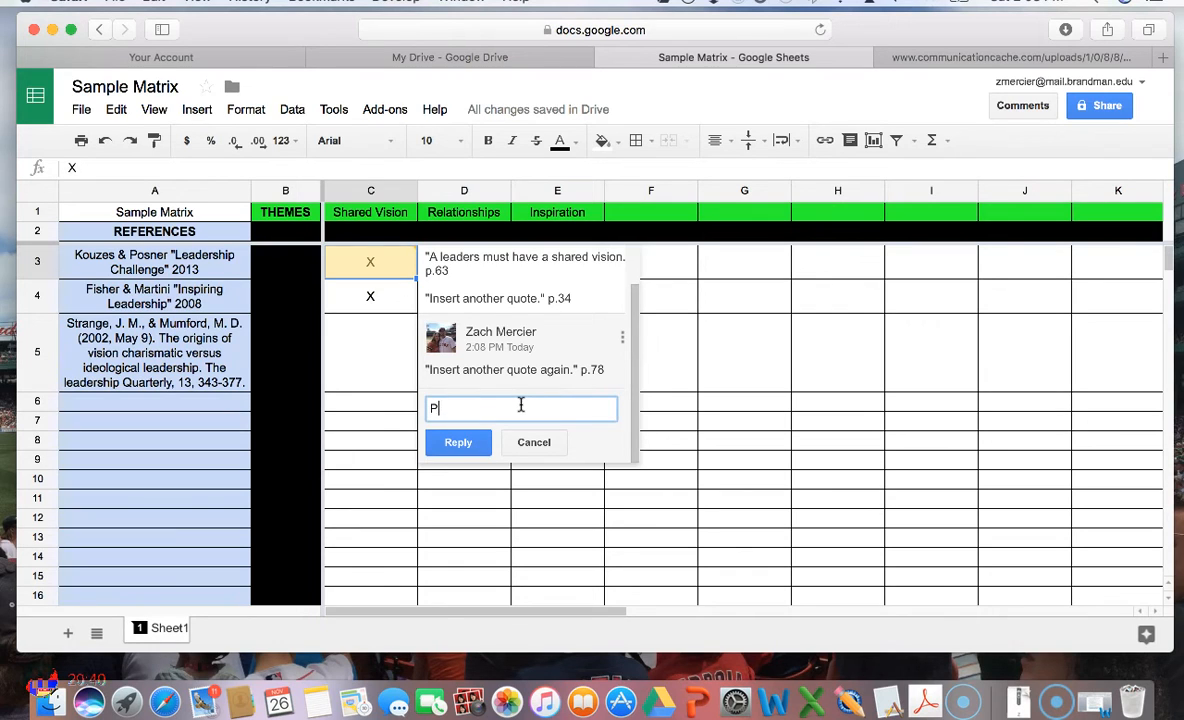
{"action": "type", "text": "araphrased in my orders"}
{"action": "key", "text": "BackSpace"}
{"action": "key", "text": "BackSpace"}
{"action": "key", "text": "BackSpace"}
{"action": "type", "text": "words"}
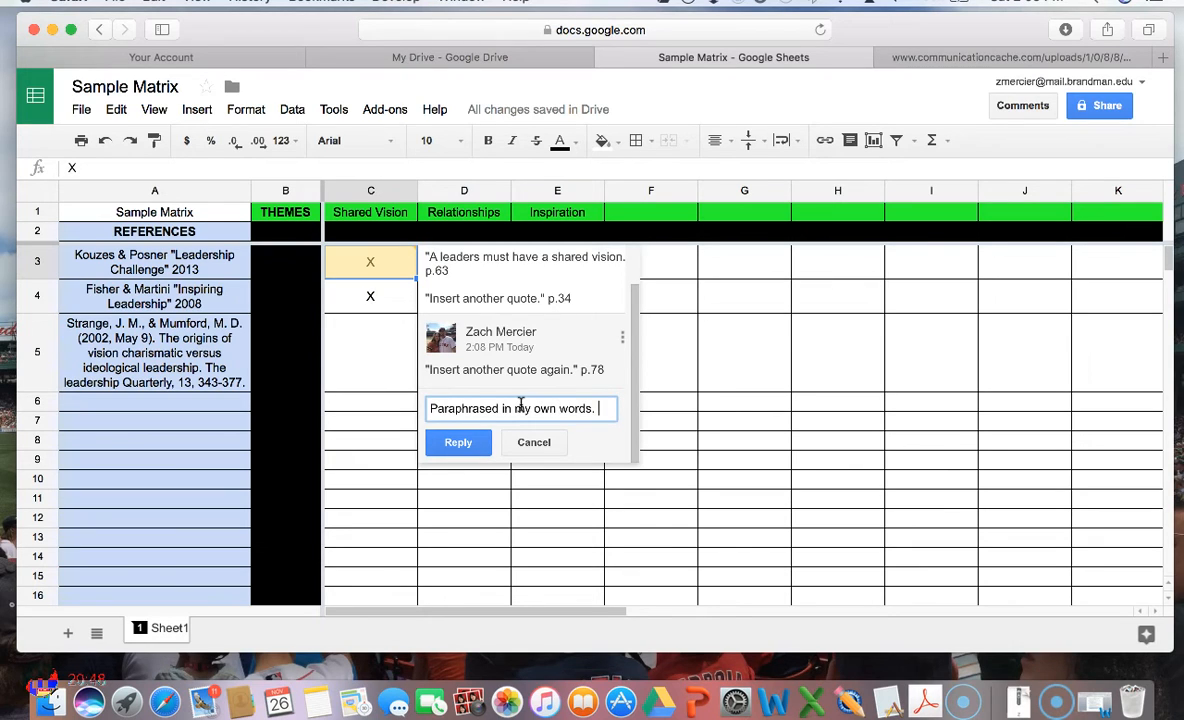
{"action": "type", "text": ". p.67"}
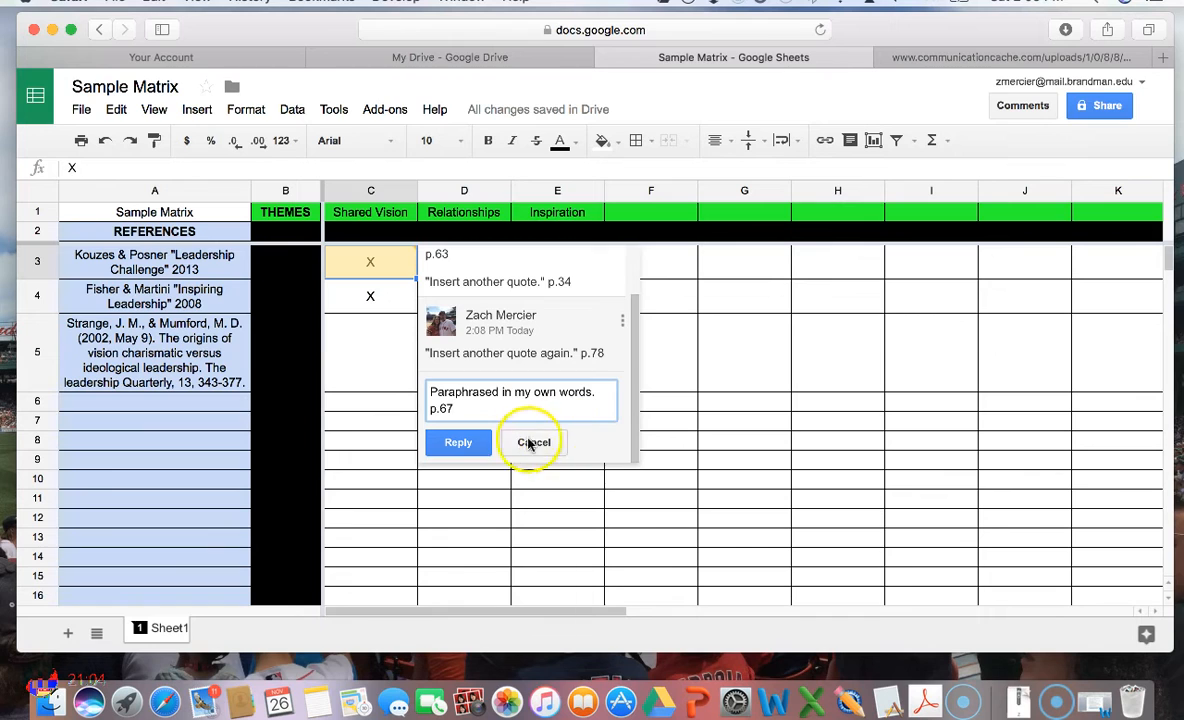
{"action": "left_click", "coordinate": [452, 444]}
{"action": "left_click", "coordinate": [690, 498]}
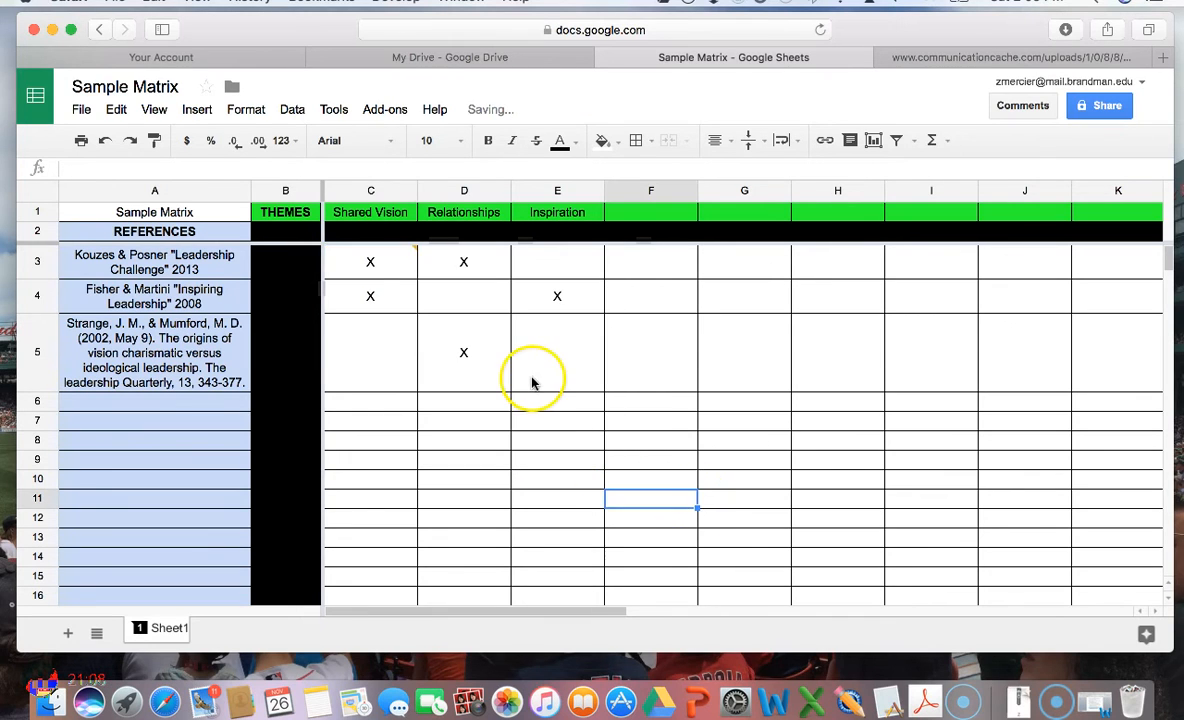
Step: Show all replies in the comment thread on cell C3 and read through the quotes
{"action": "scroll", "coordinate": [428, 296], "scroll_direction": "right", "scroll_amount": 3}
{"action": "scroll", "coordinate": [413, 318], "scroll_direction": "down", "scroll_amount": 5}
{"action": "scroll", "coordinate": [413, 318], "scroll_direction": "up", "scroll_amount": 5}
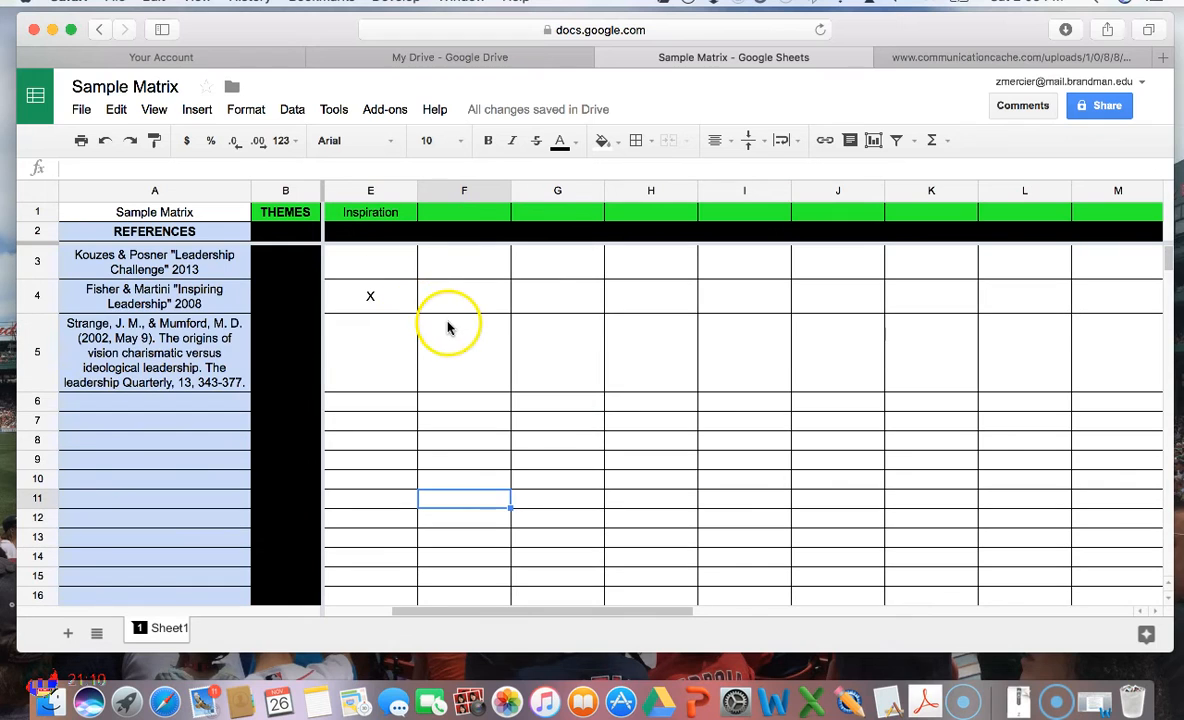
{"action": "scroll", "coordinate": [445, 327], "scroll_direction": "left", "scroll_amount": 3}
{"action": "mouse_move", "coordinate": [367, 264]}
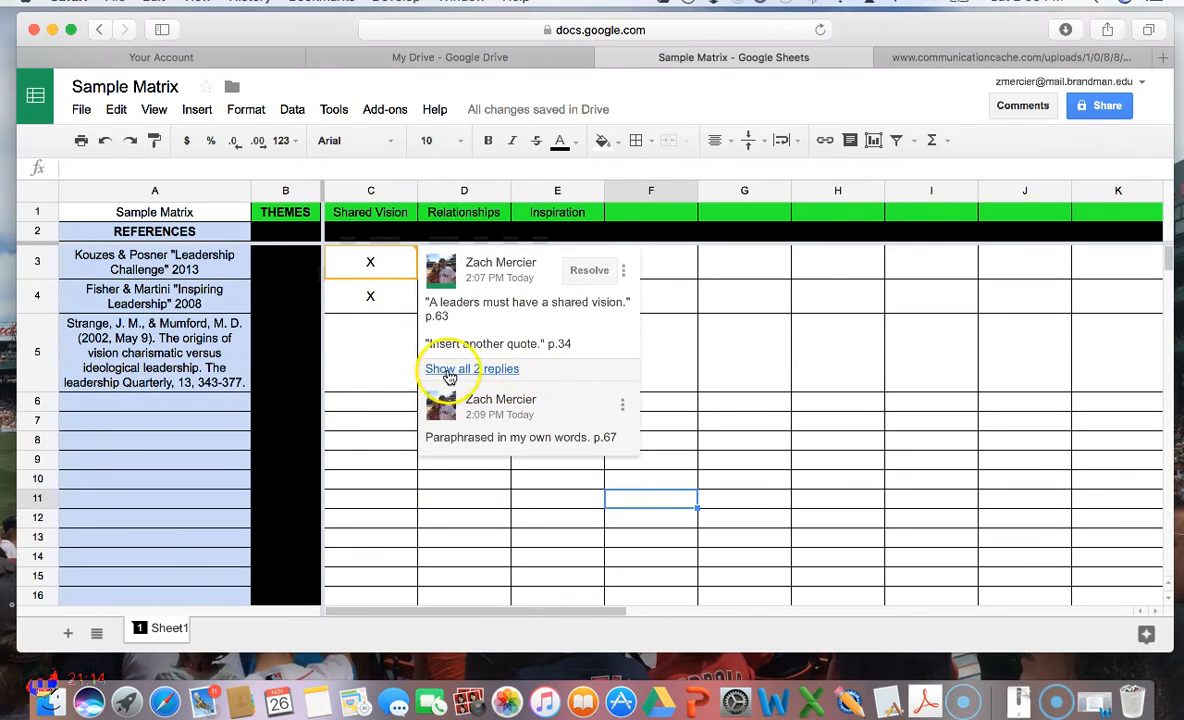
{"action": "left_click", "coordinate": [497, 369]}
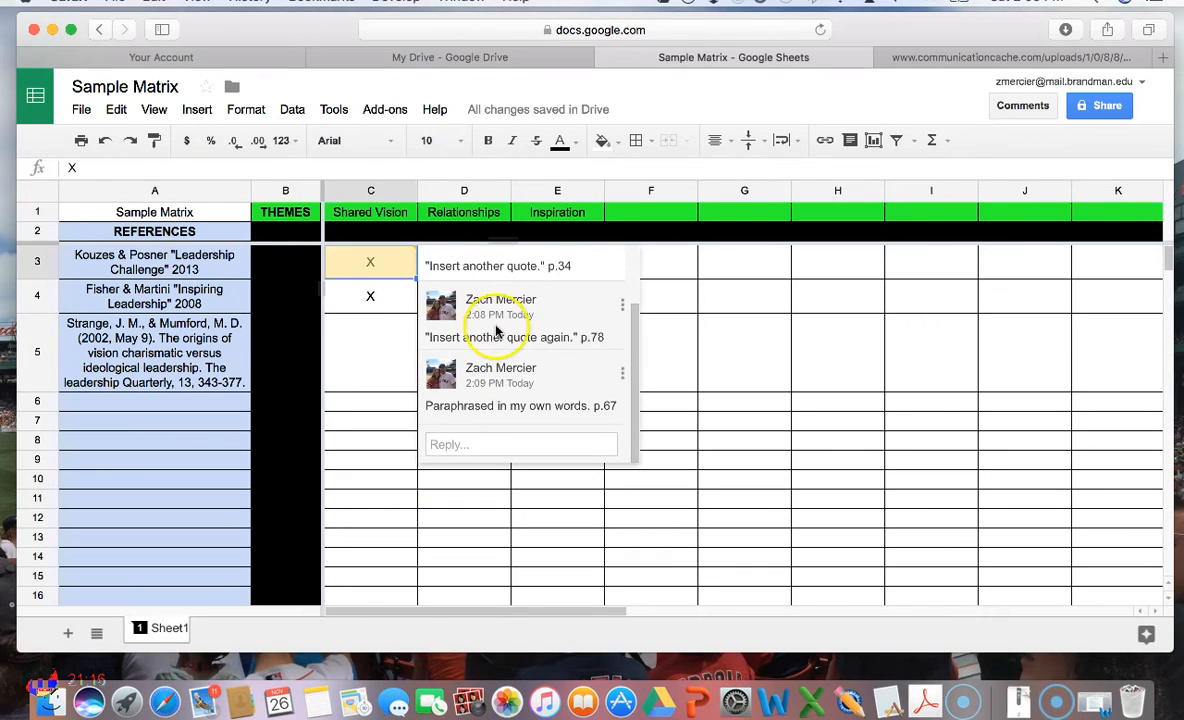
{"action": "scroll", "coordinate": [515, 440], "scroll_direction": "up", "scroll_amount": 2}
{"action": "scroll", "coordinate": [497, 331], "scroll_direction": "down", "scroll_amount": 2}
{"action": "scroll", "coordinate": [497, 331], "scroll_direction": "up", "scroll_amount": 2}
{"action": "left_click", "coordinate": [367, 346]}
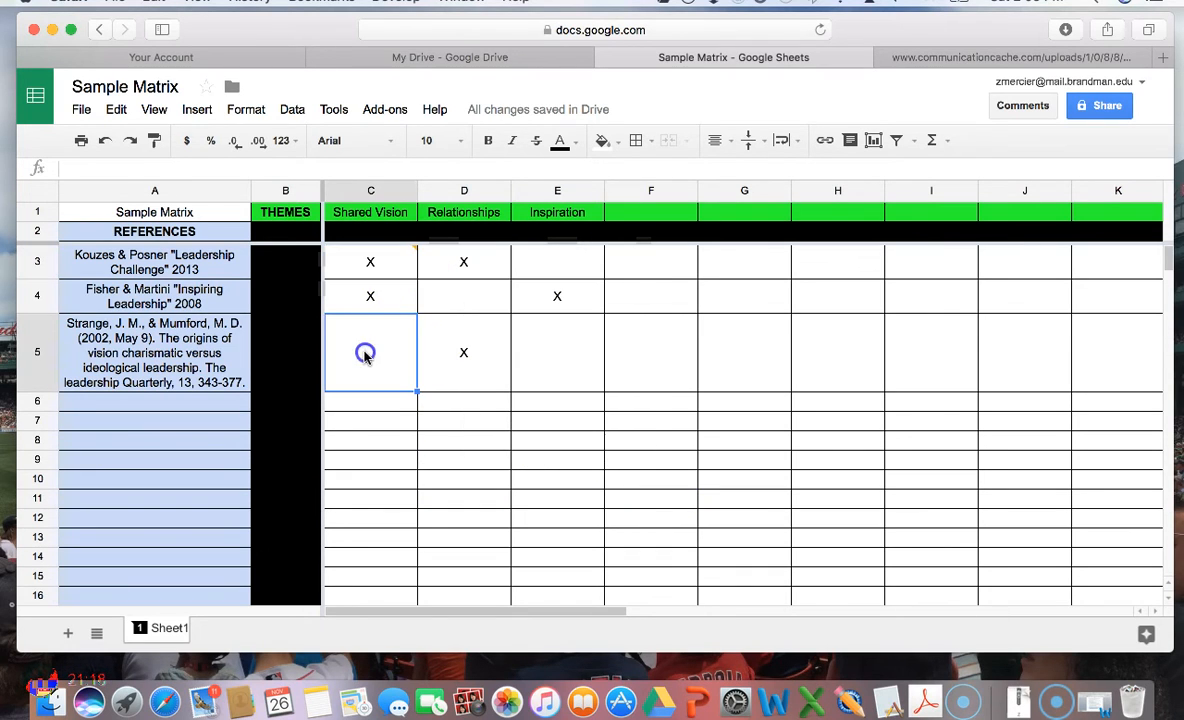
Step: Add the comment "You must build good relationships." p.100 to the X under Relationships in cell D5
{"action": "left_click", "coordinate": [552, 357]}
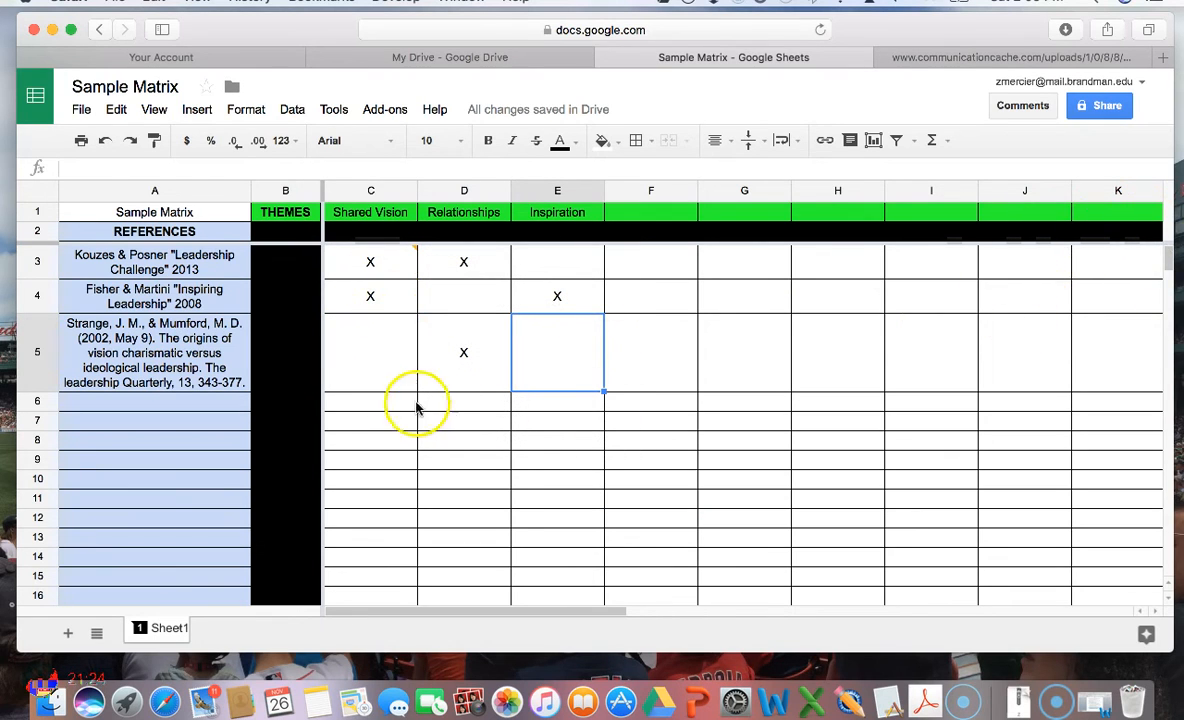
{"action": "left_click", "coordinate": [442, 366]}
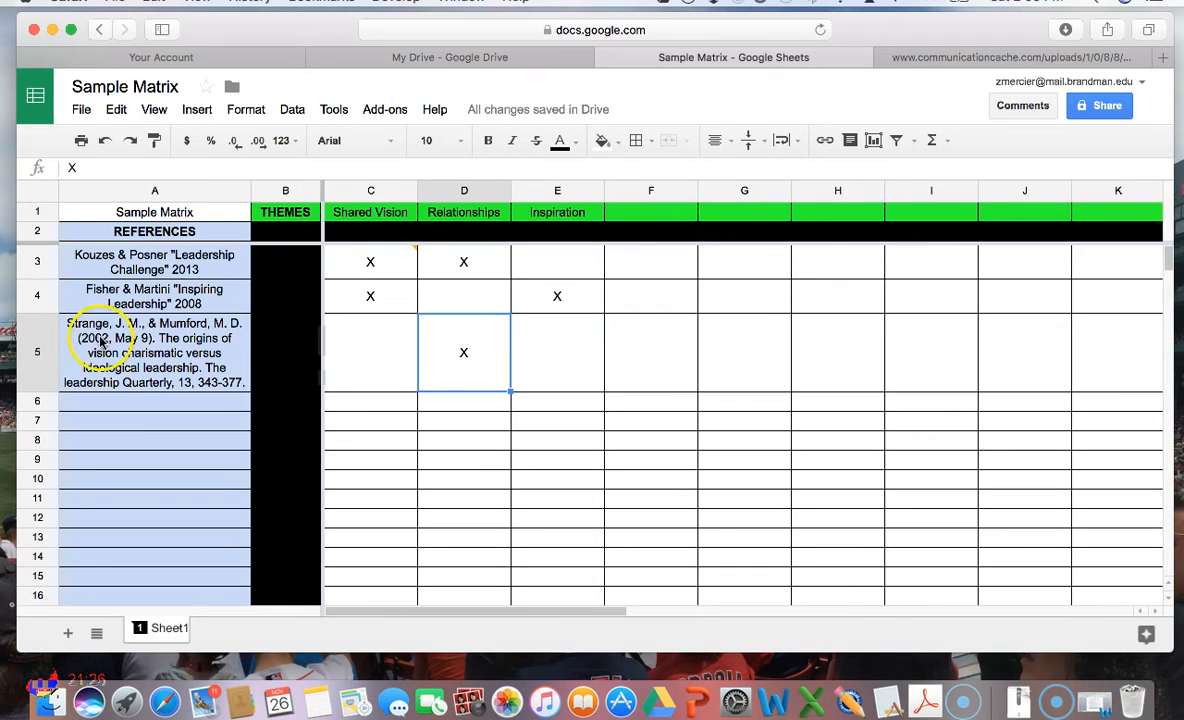
{"action": "right_click", "coordinate": [465, 352]}
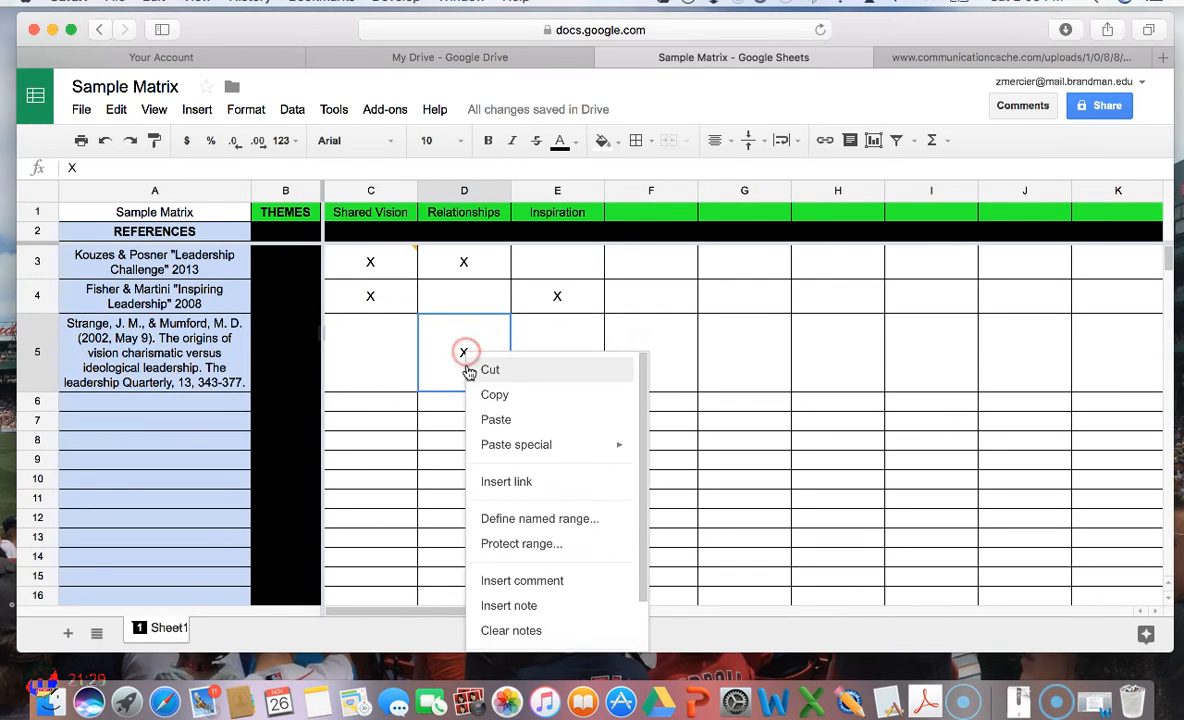
{"action": "left_click", "coordinate": [580, 580]}
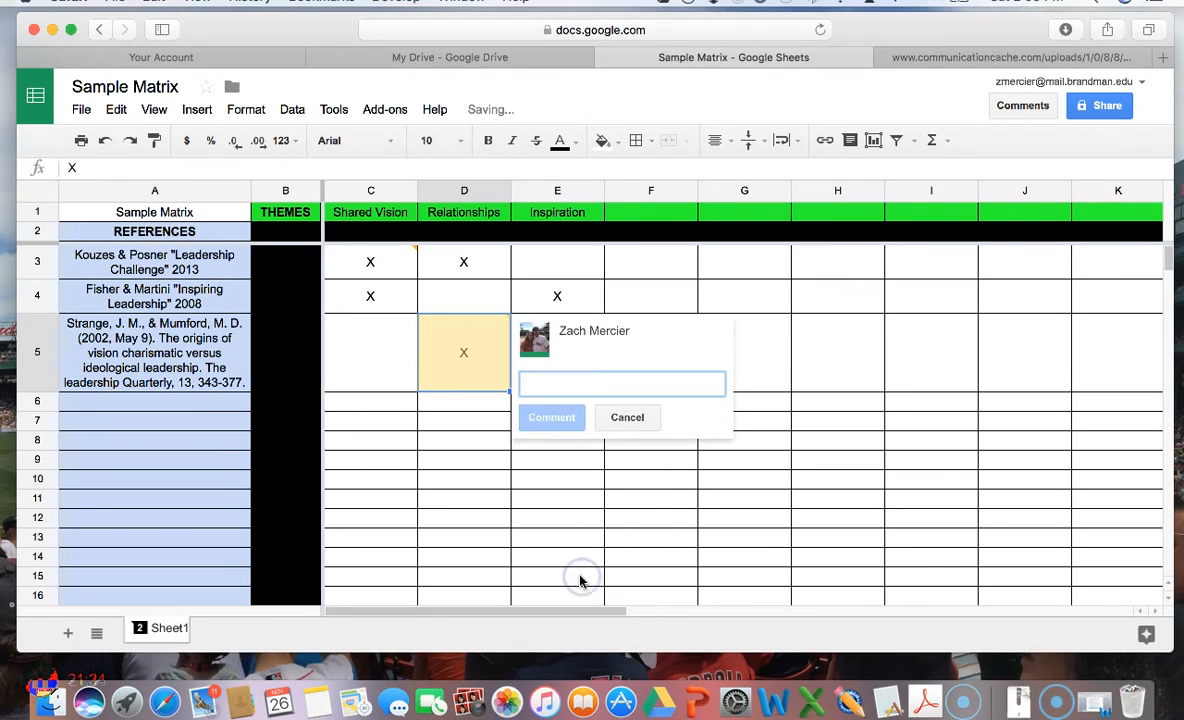
{"action": "type", "text": "\""}
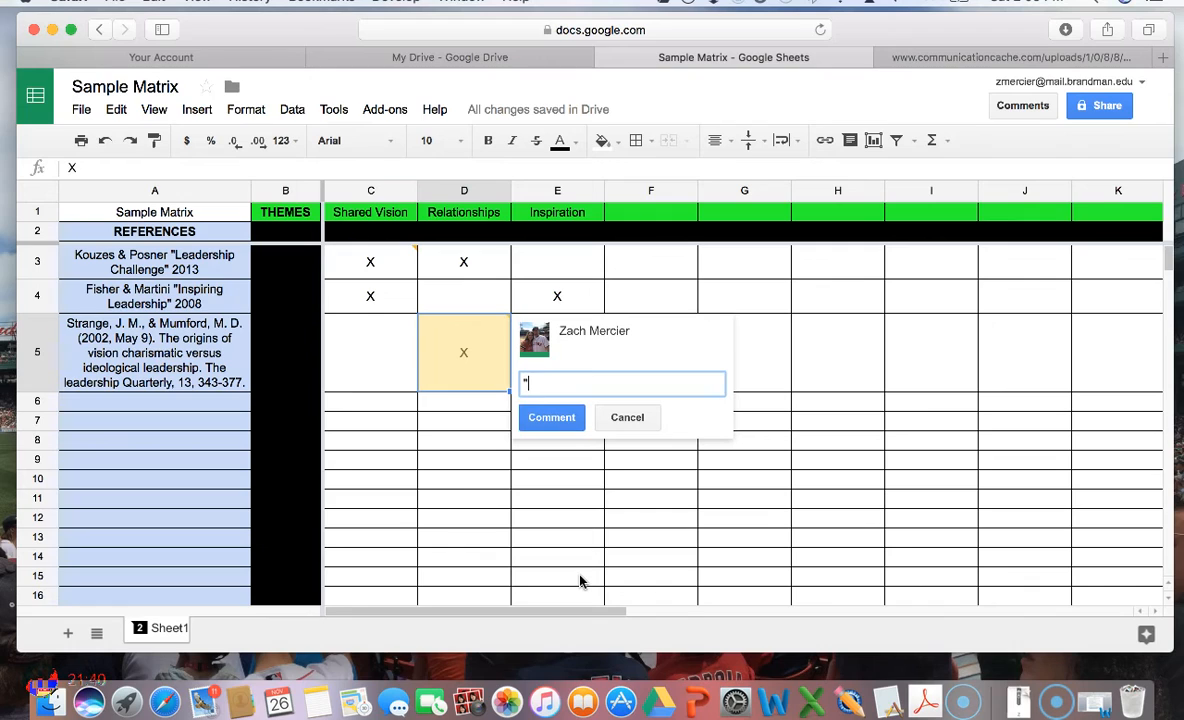
{"action": "type", "text": "You must build good relationships.\" p.100"}
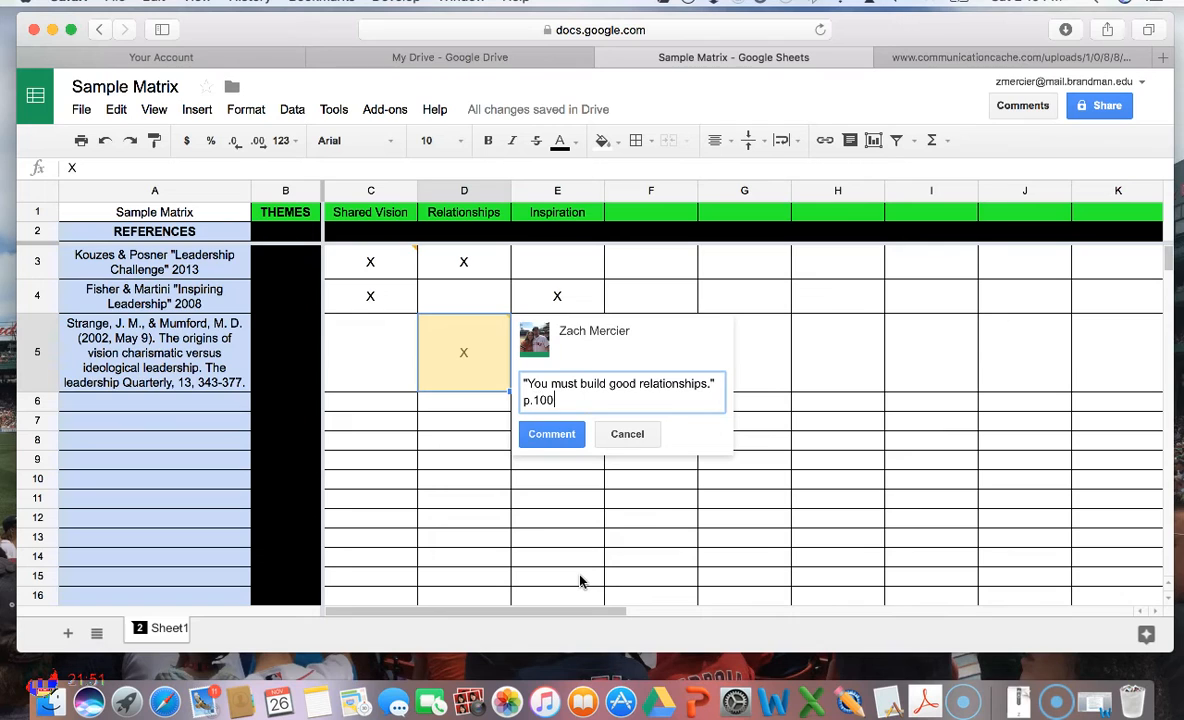
{"action": "left_click", "coordinate": [545, 435]}
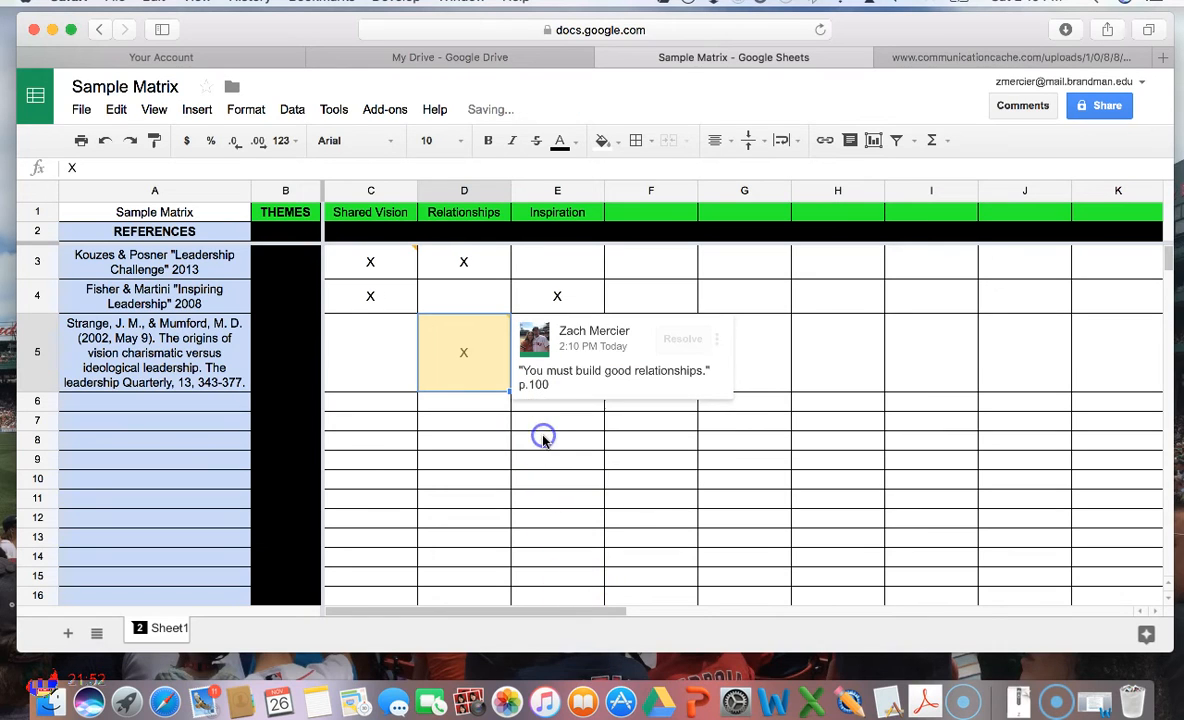
{"action": "left_click", "coordinate": [545, 441]}
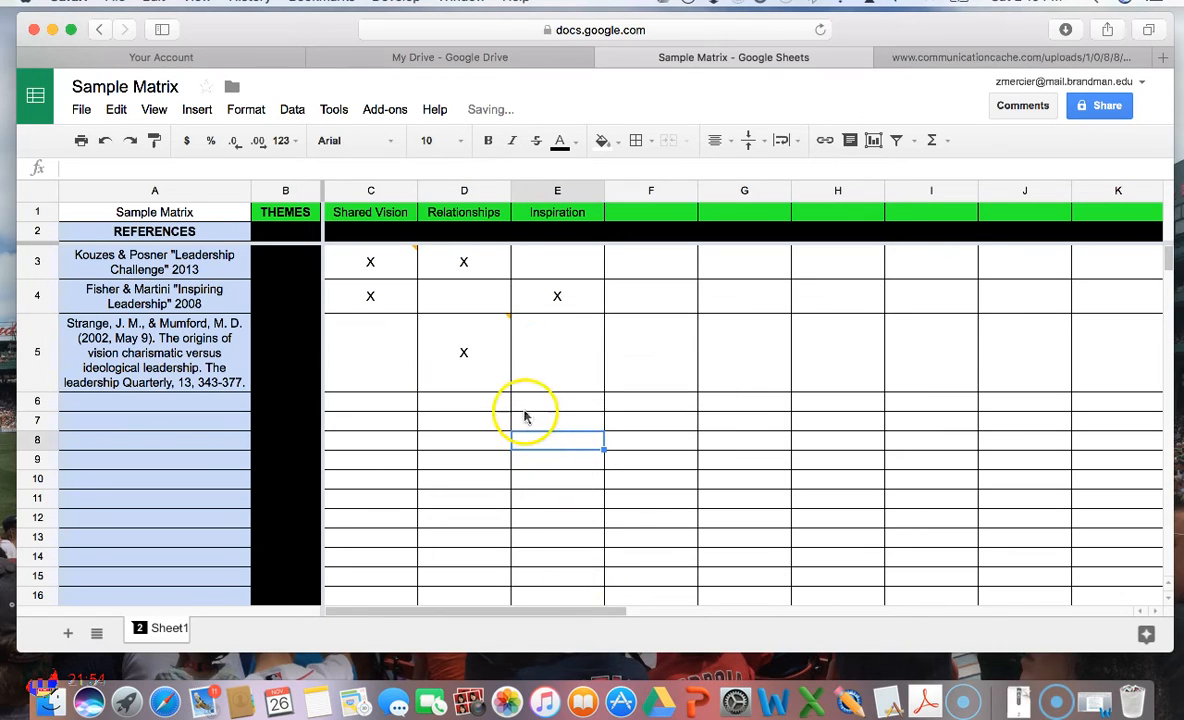
Step: Look over the matrix rows and review the full list of comments and replies in the spreadsheet
{"action": "mouse_move", "coordinate": [508, 323]}
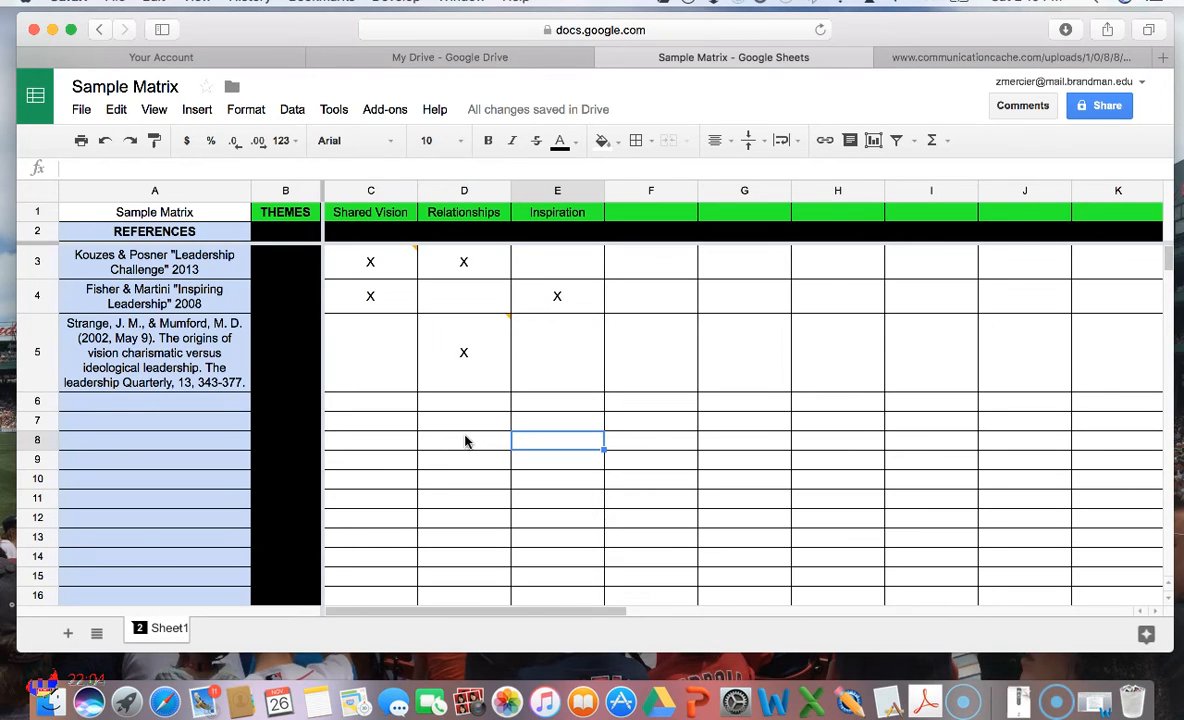
{"action": "left_click", "coordinate": [573, 434]}
{"action": "scroll", "coordinate": [208, 440], "scroll_direction": "down", "scroll_amount": 7}
{"action": "scroll", "coordinate": [208, 441], "scroll_direction": "down", "scroll_amount": 12}
{"action": "scroll", "coordinate": [198, 442], "scroll_direction": "up", "scroll_amount": 12}
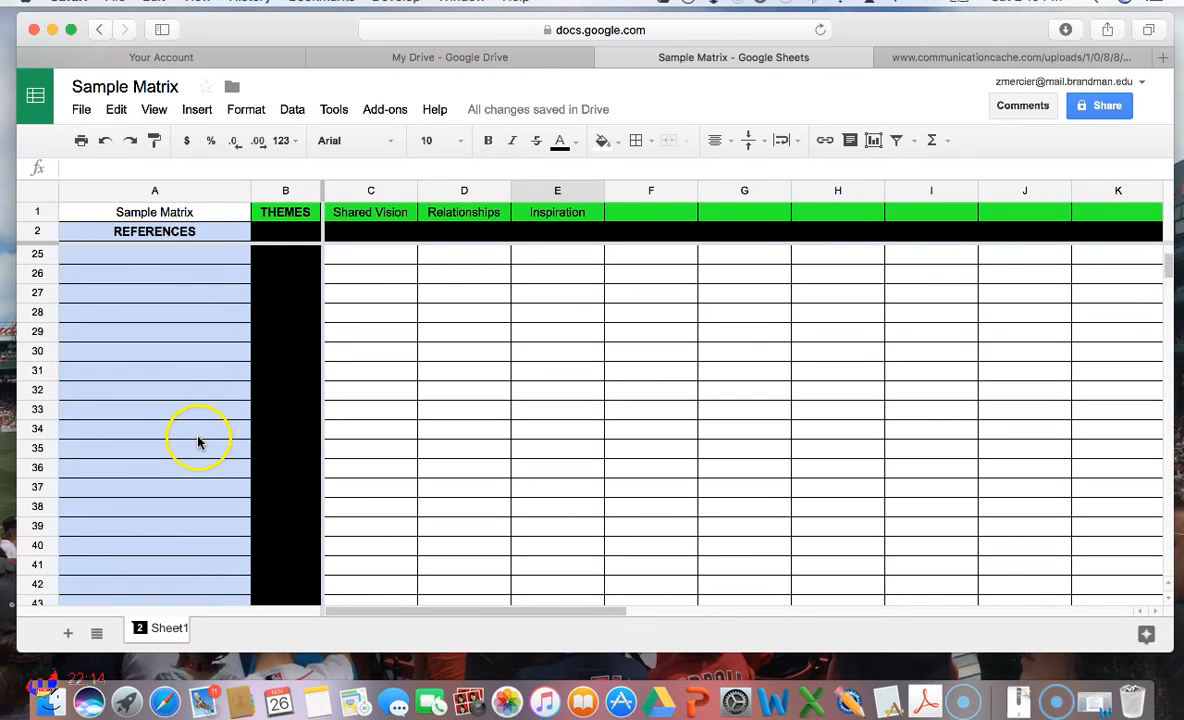
{"action": "scroll", "coordinate": [198, 442], "scroll_direction": "up", "scroll_amount": 7}
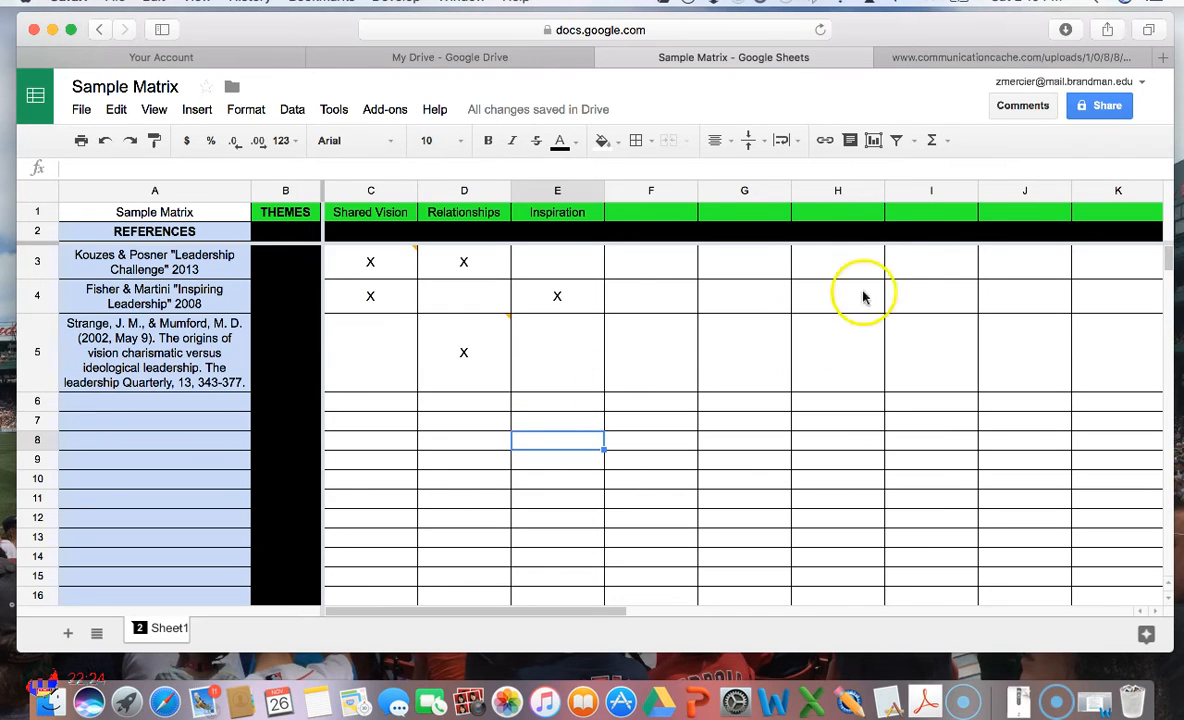
{"action": "left_click", "coordinate": [1030, 108]}
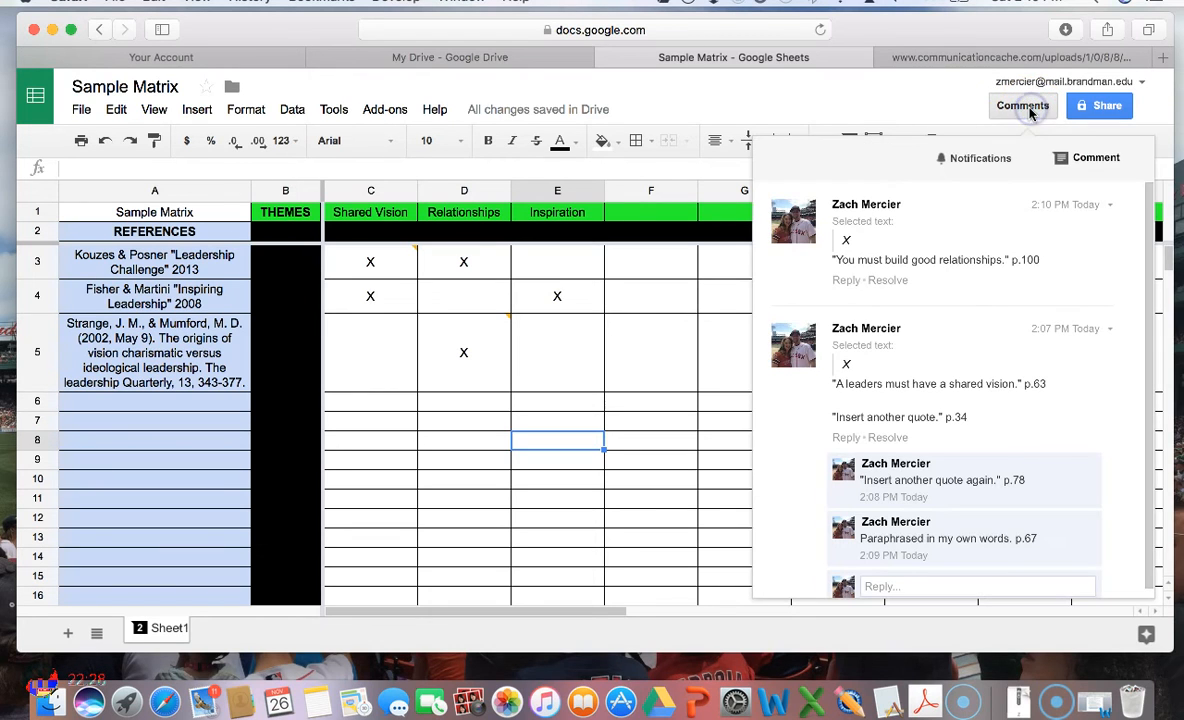
{"action": "scroll", "coordinate": [1063, 283], "scroll_direction": "down", "scroll_amount": 1}
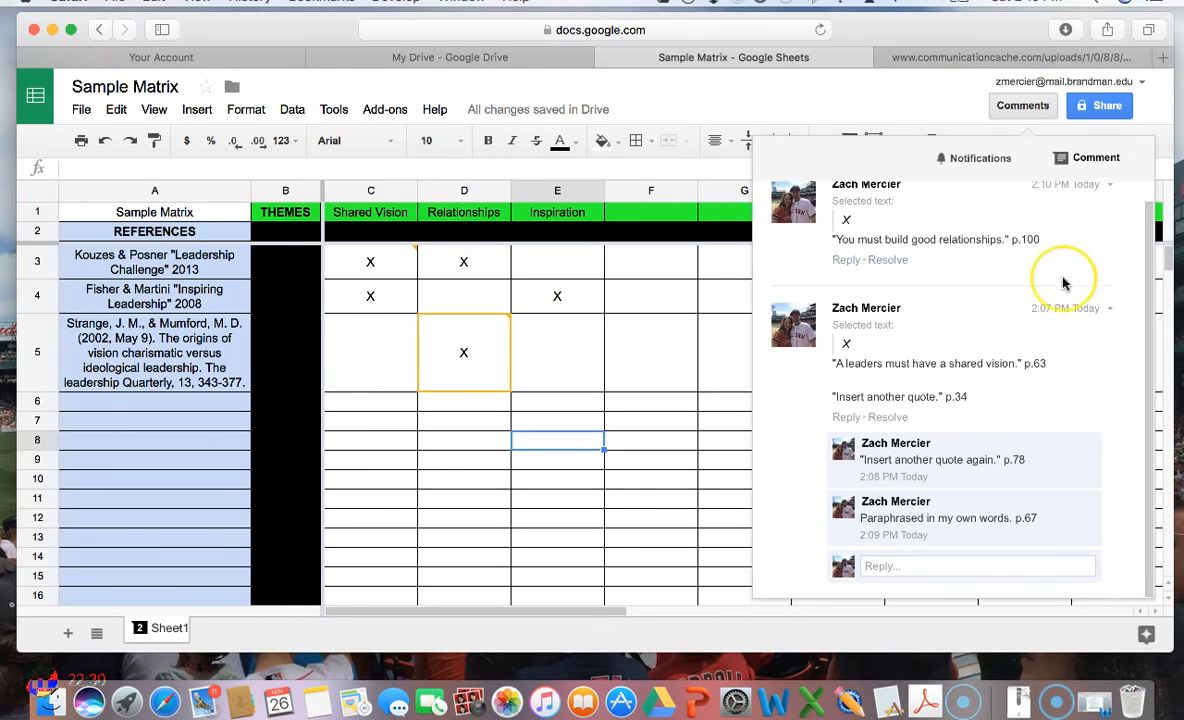
Step: Read through the quotes, page references and replies in the spreadsheet's comment list
{"action": "scroll", "coordinate": [1063, 283], "scroll_direction": "up", "scroll_amount": 1}
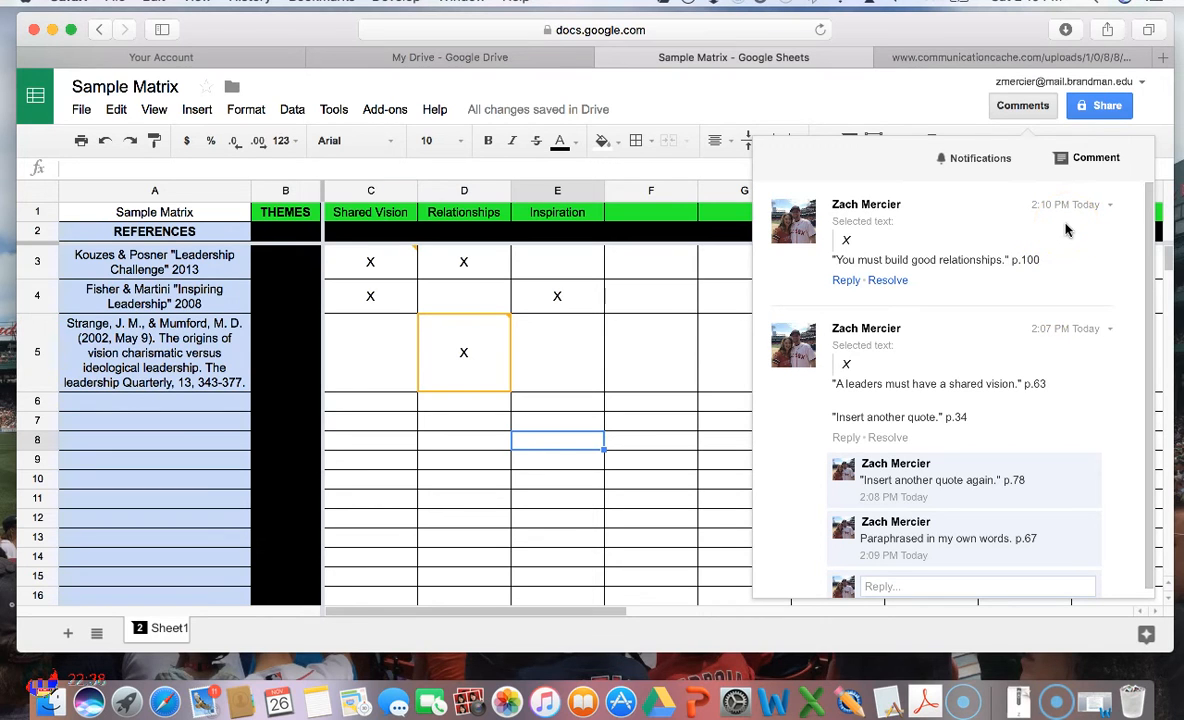
{"action": "scroll", "coordinate": [999, 285], "scroll_direction": "down", "scroll_amount": 1}
{"action": "scroll", "coordinate": [995, 284], "scroll_direction": "up", "scroll_amount": 1}
{"action": "scroll", "coordinate": [994, 284], "scroll_direction": "down", "scroll_amount": 1}
{"action": "scroll", "coordinate": [993, 283], "scroll_direction": "up", "scroll_amount": 1}
{"action": "scroll", "coordinate": [993, 283], "scroll_direction": "down", "scroll_amount": 1}
{"action": "scroll", "coordinate": [993, 284], "scroll_direction": "up", "scroll_amount": 1}
{"action": "scroll", "coordinate": [993, 285], "scroll_direction": "down", "scroll_amount": 1}
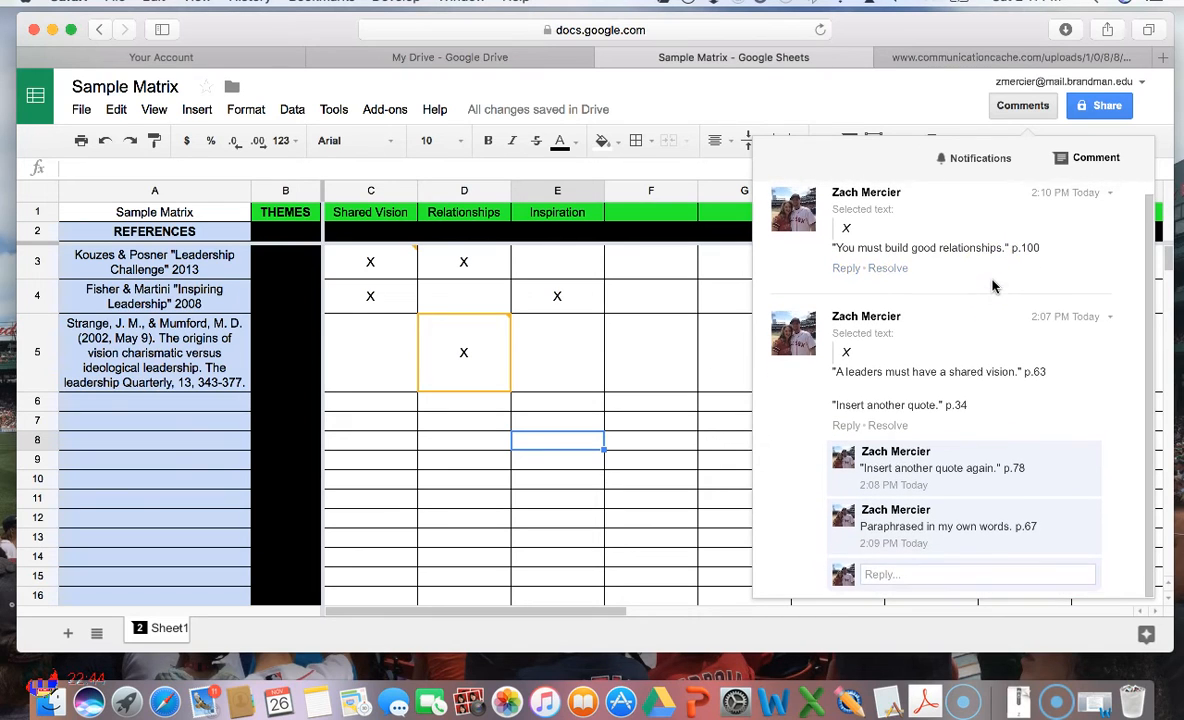
{"action": "scroll", "coordinate": [992, 288], "scroll_direction": "up", "scroll_amount": 1}
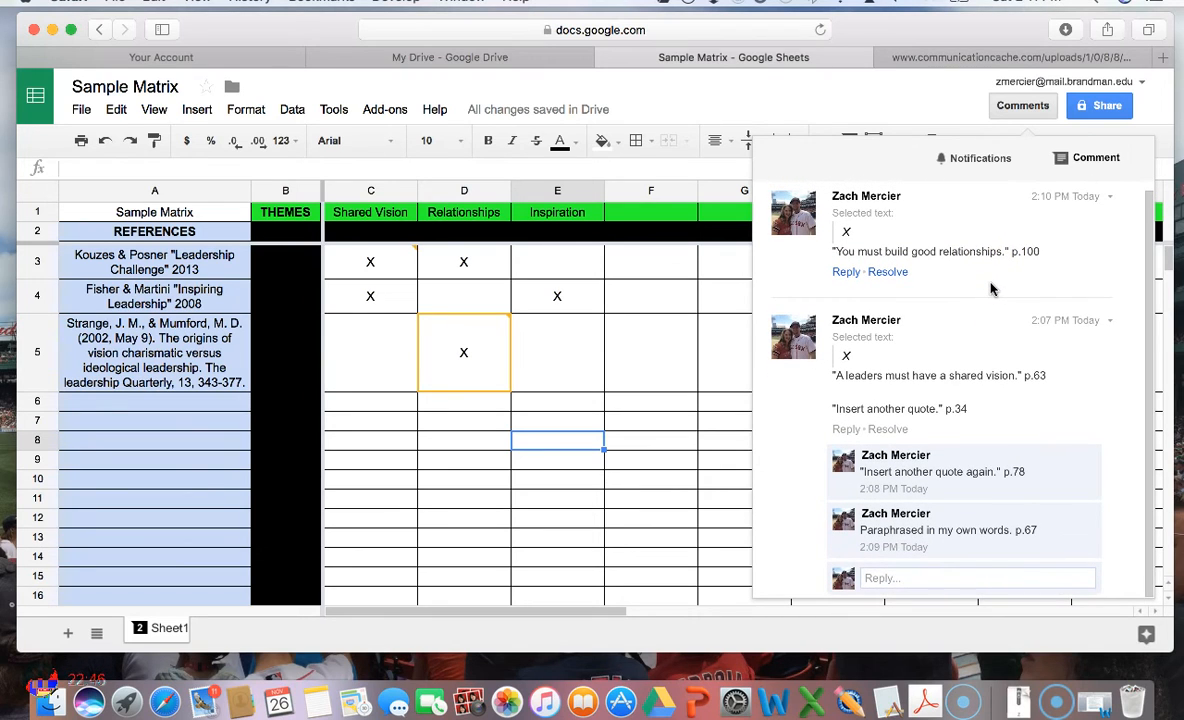
Step: Reopen the full comment list and jump from its entries to the commented cells C3 and D5
{"action": "left_click", "coordinate": [603, 438]}
{"action": "mouse_move", "coordinate": [458, 375]}
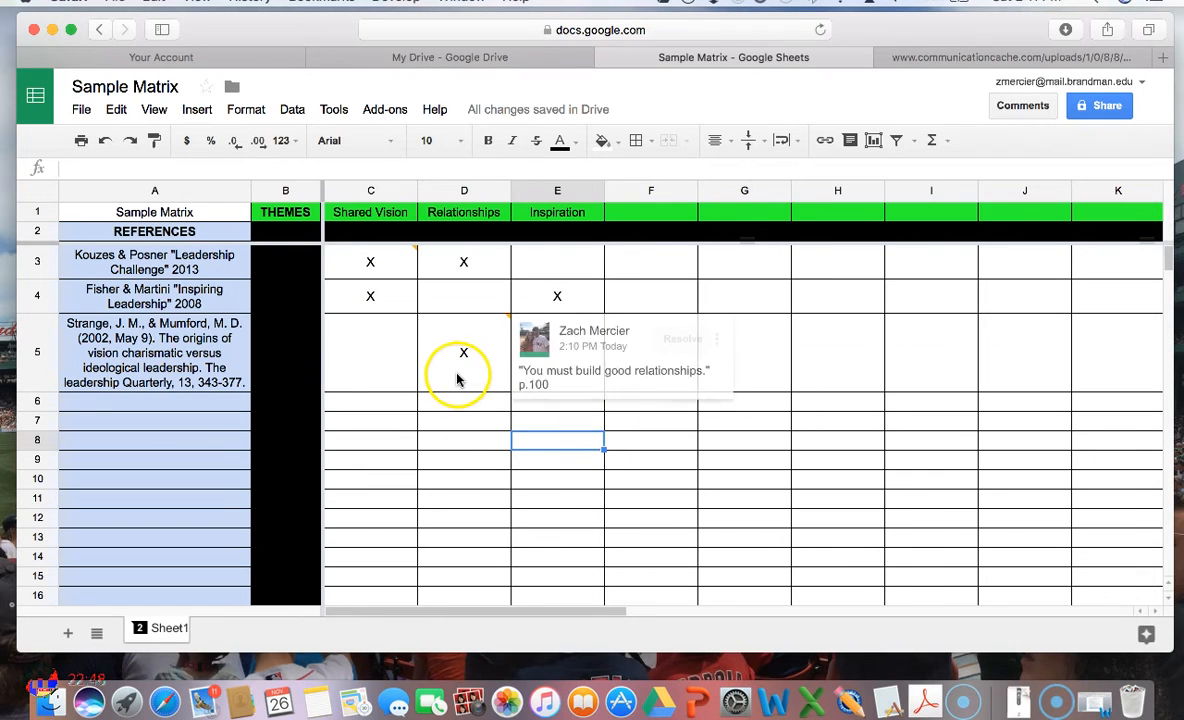
{"action": "left_click", "coordinate": [1018, 106]}
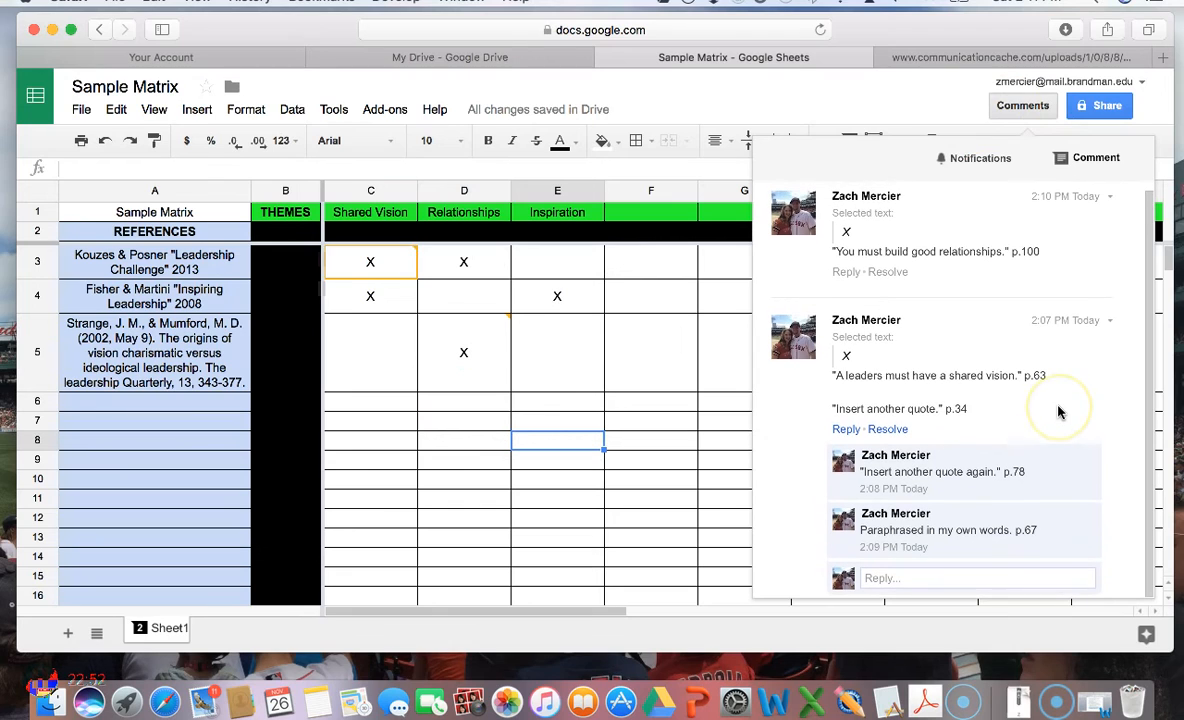
{"action": "left_click", "coordinate": [437, 447]}
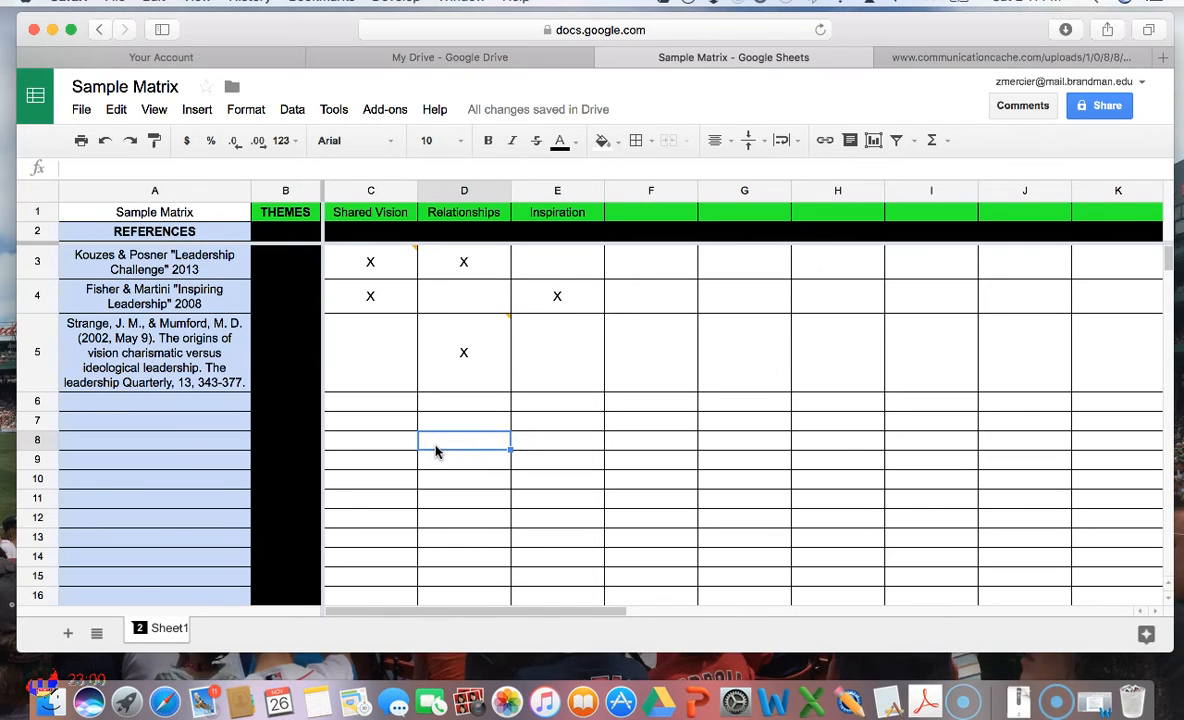
{"action": "left_click", "coordinate": [1004, 108]}
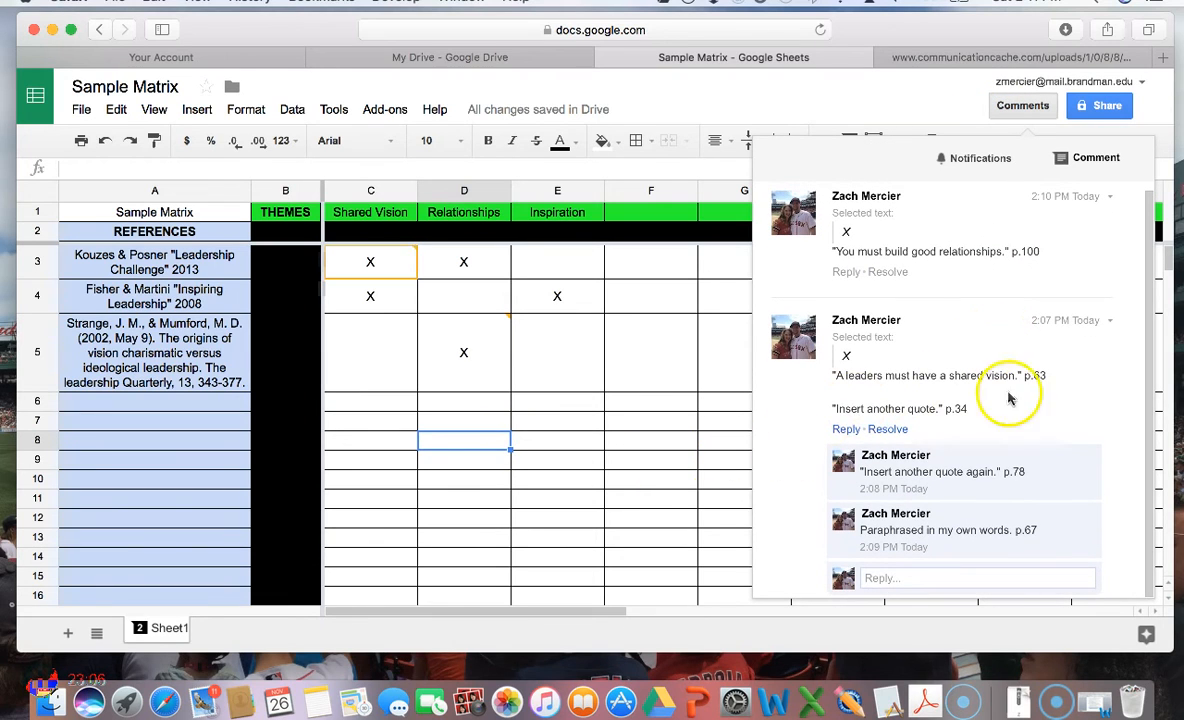
{"action": "left_click", "coordinate": [891, 376]}
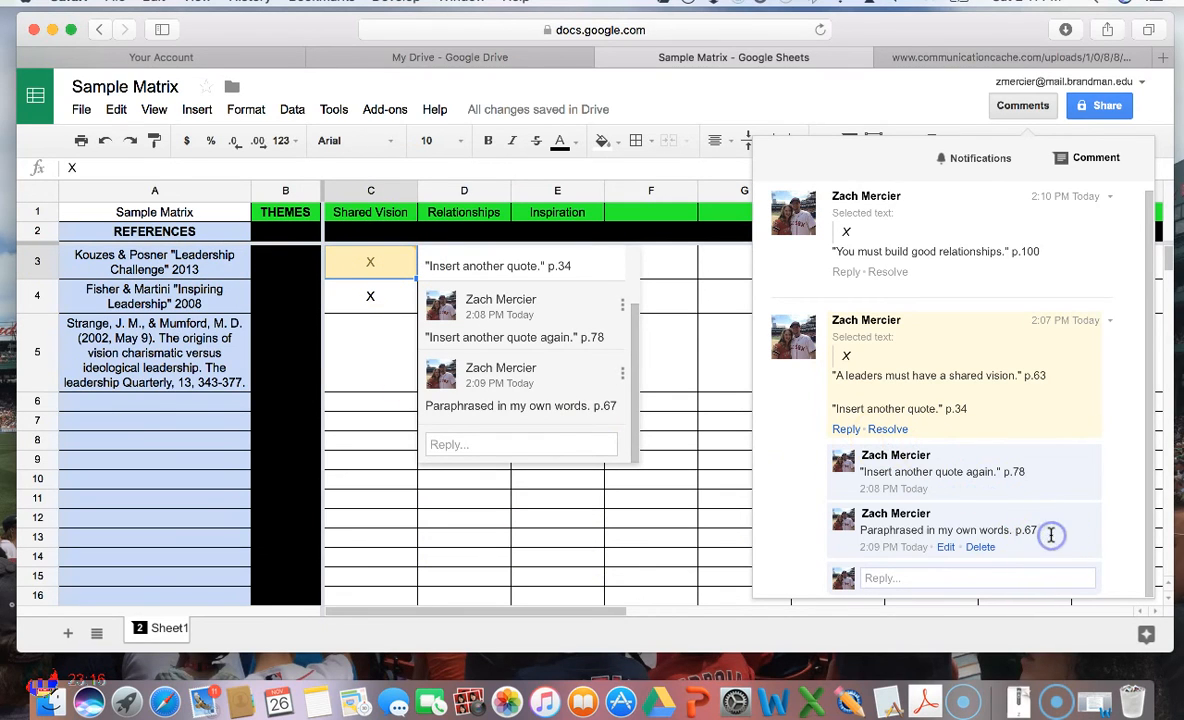
{"action": "left_click", "coordinate": [895, 240]}
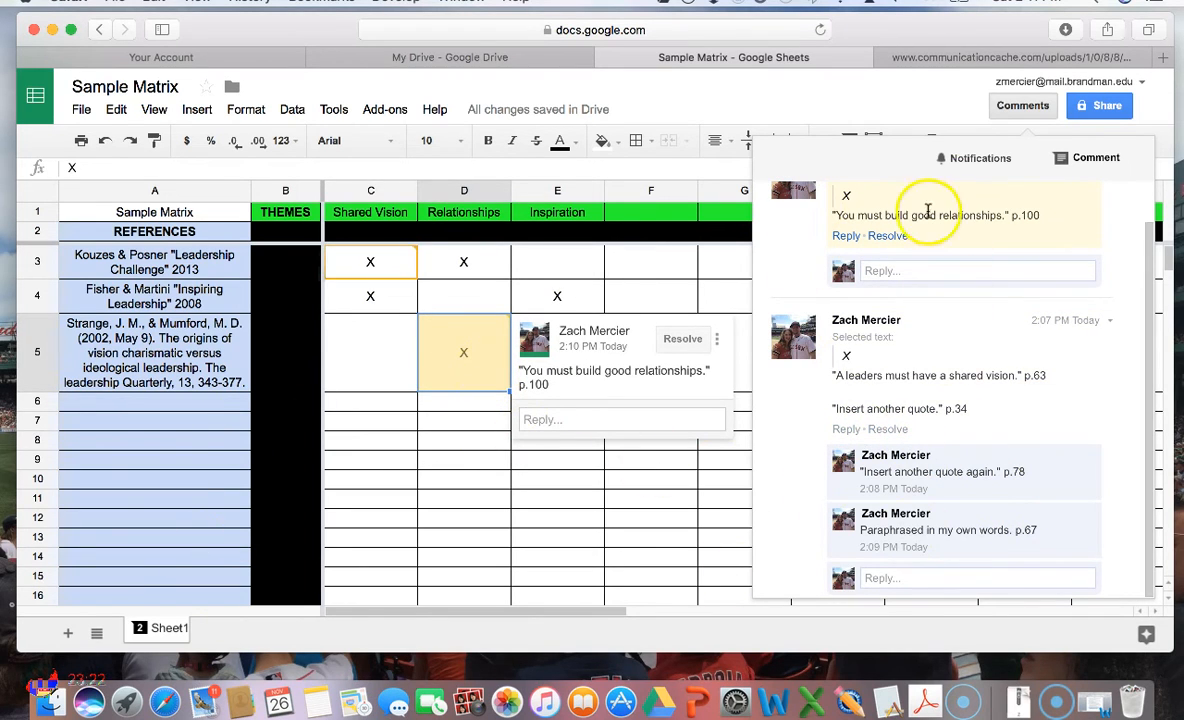
{"action": "left_click", "coordinate": [515, 503]}
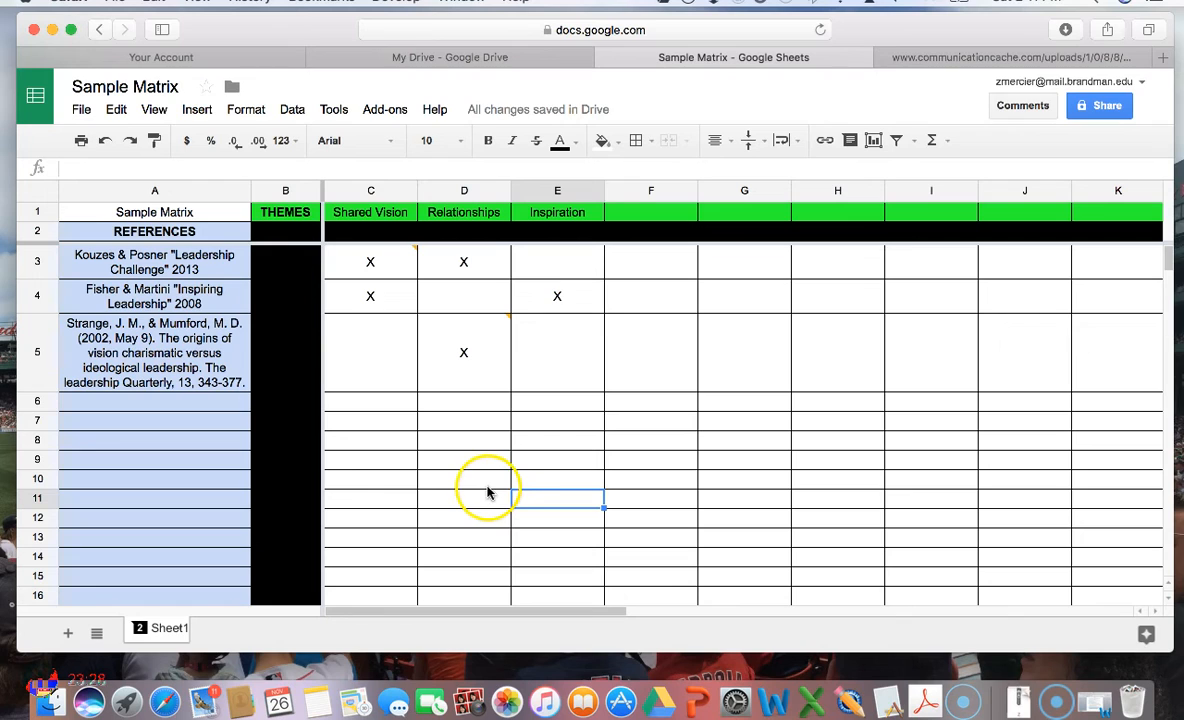
Step: Check the open article's title and add the reference Bass "Transformational Leadership" 1989 in cell A6
{"action": "left_click", "coordinate": [214, 404]}
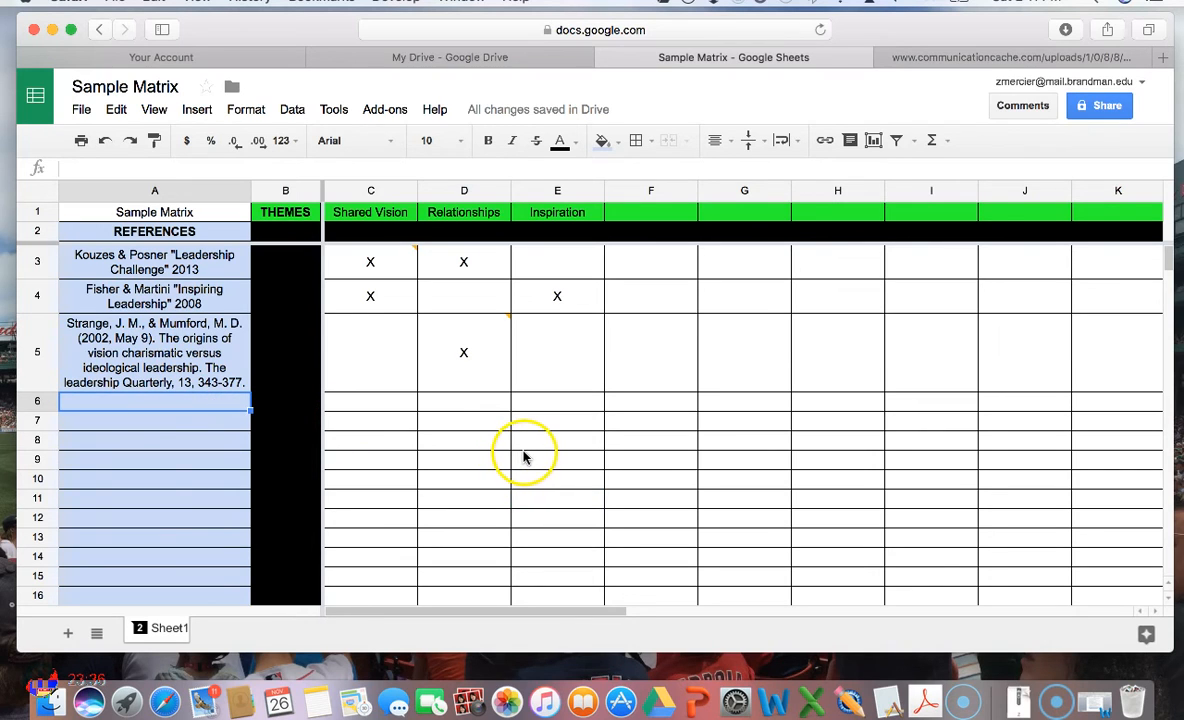
{"action": "left_click", "coordinate": [955, 62]}
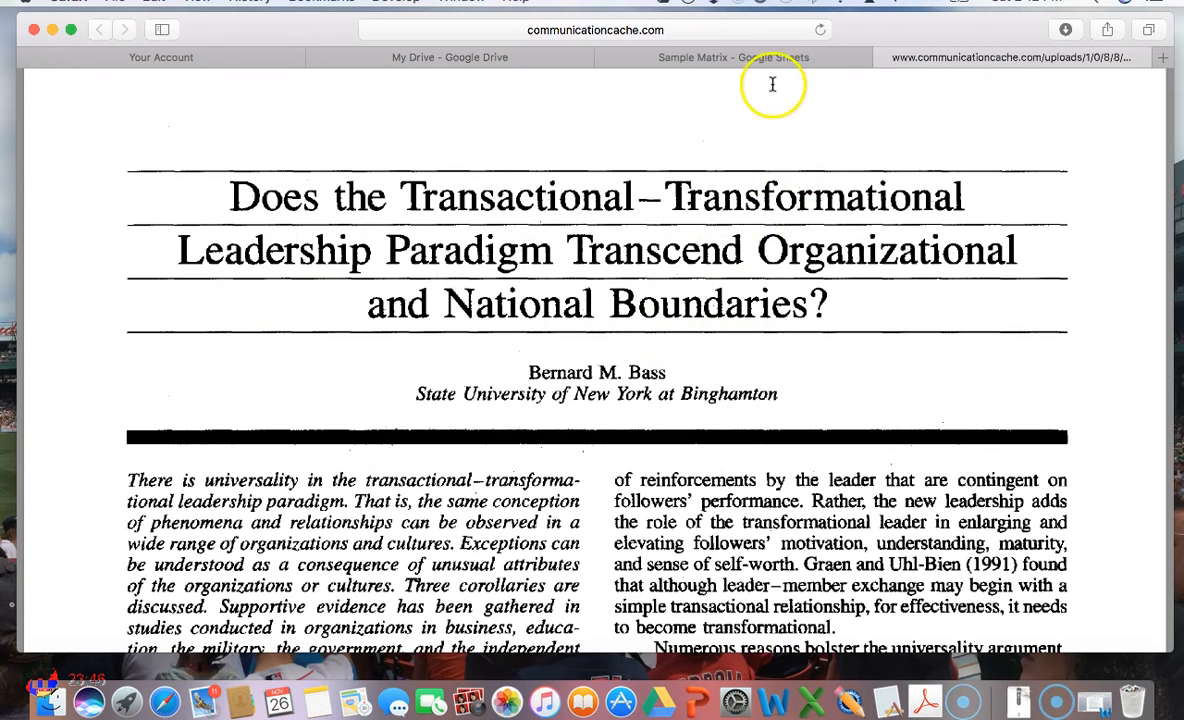
{"action": "left_click", "coordinate": [758, 58]}
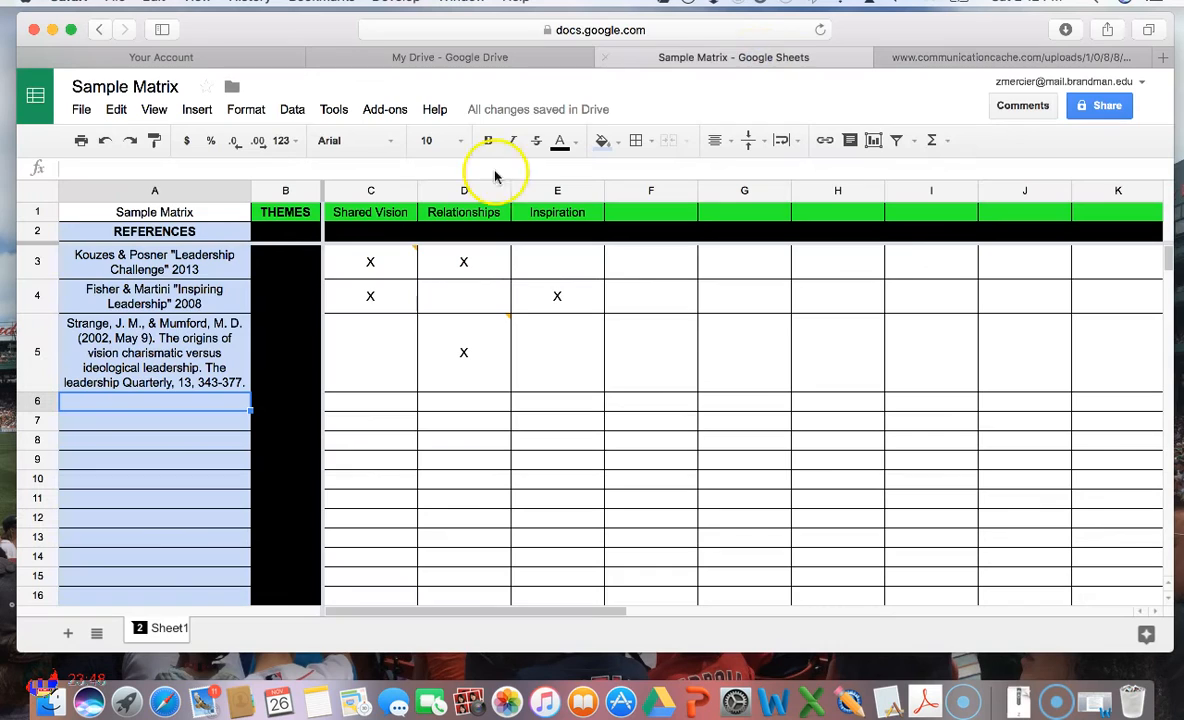
{"action": "left_click", "coordinate": [192, 405]}
{"action": "type", "text": "Ba"}
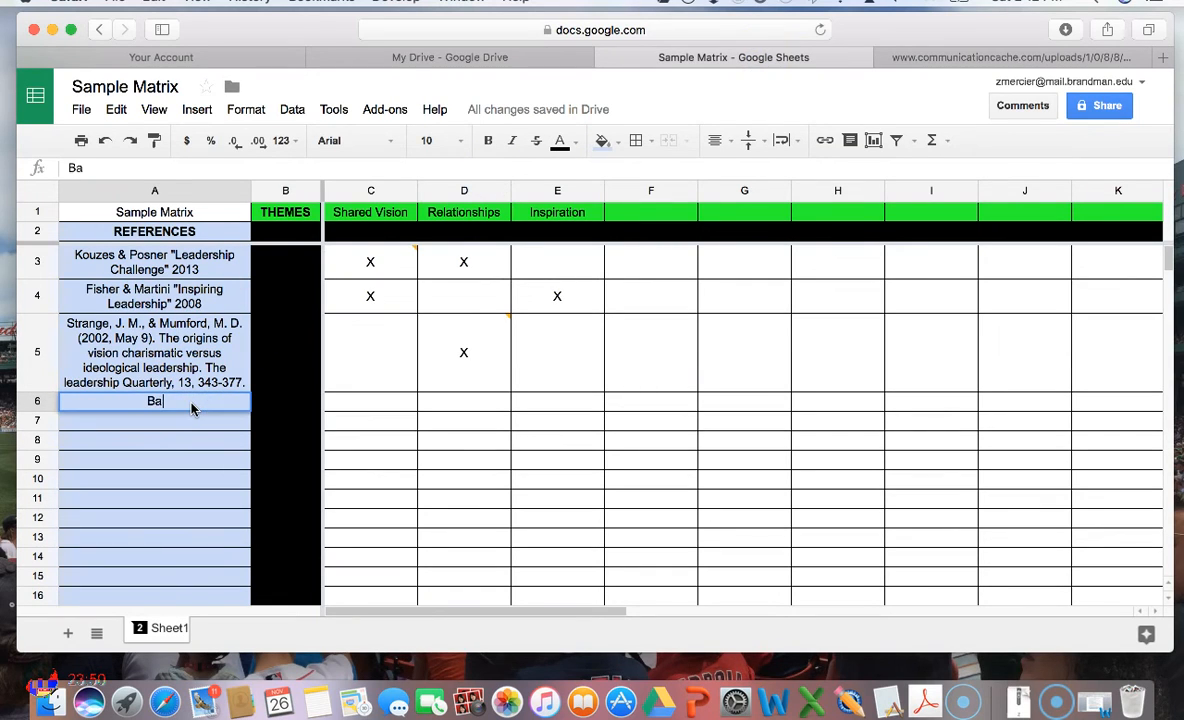
{"action": "type", "text": "ss \"Transformation"}
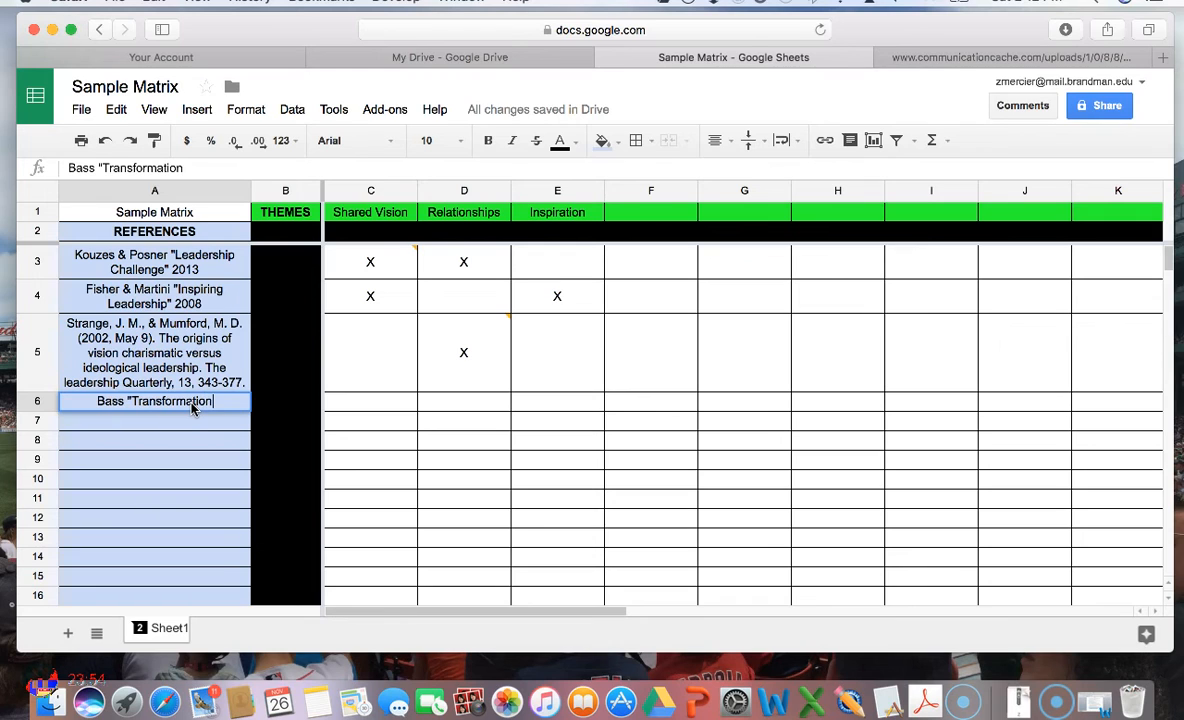
{"action": "type", "text": "al Leadership\""}
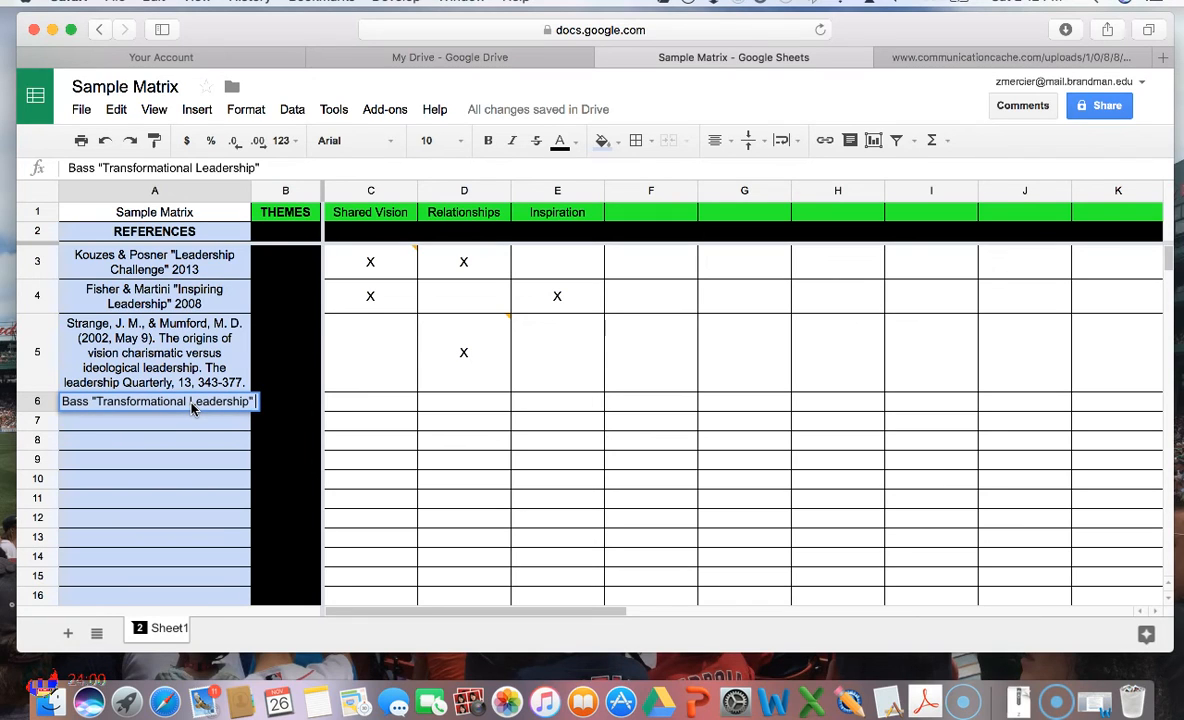
{"action": "type", "text": " 1989"}
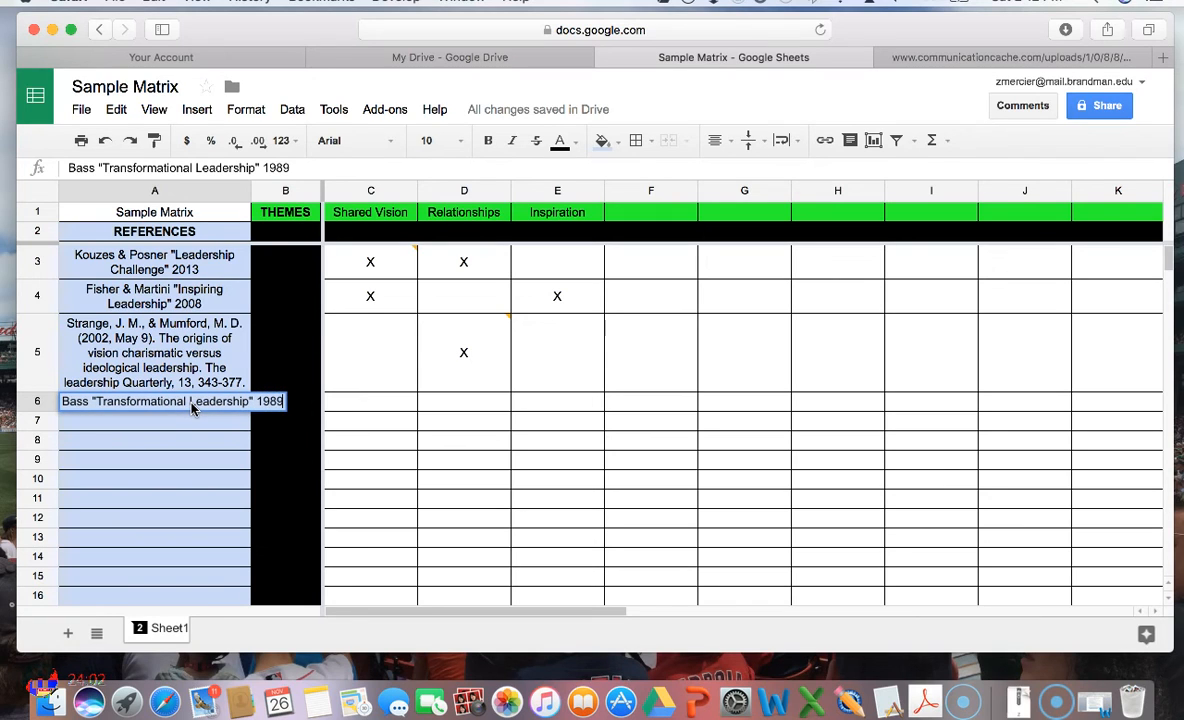
{"action": "key", "text": "Return"}
{"action": "left_click", "coordinate": [175, 421]}
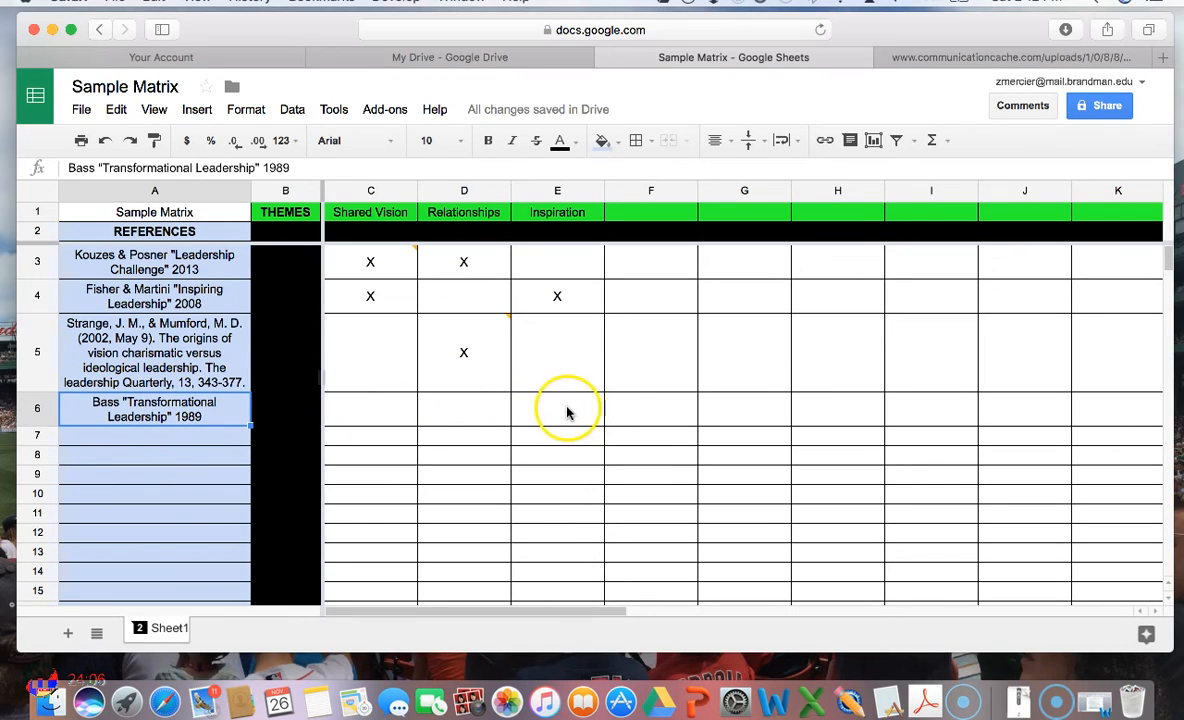
Step: Mark the Bass reference with an X under Relationships in cell D6
{"action": "left_click", "coordinate": [461, 409]}
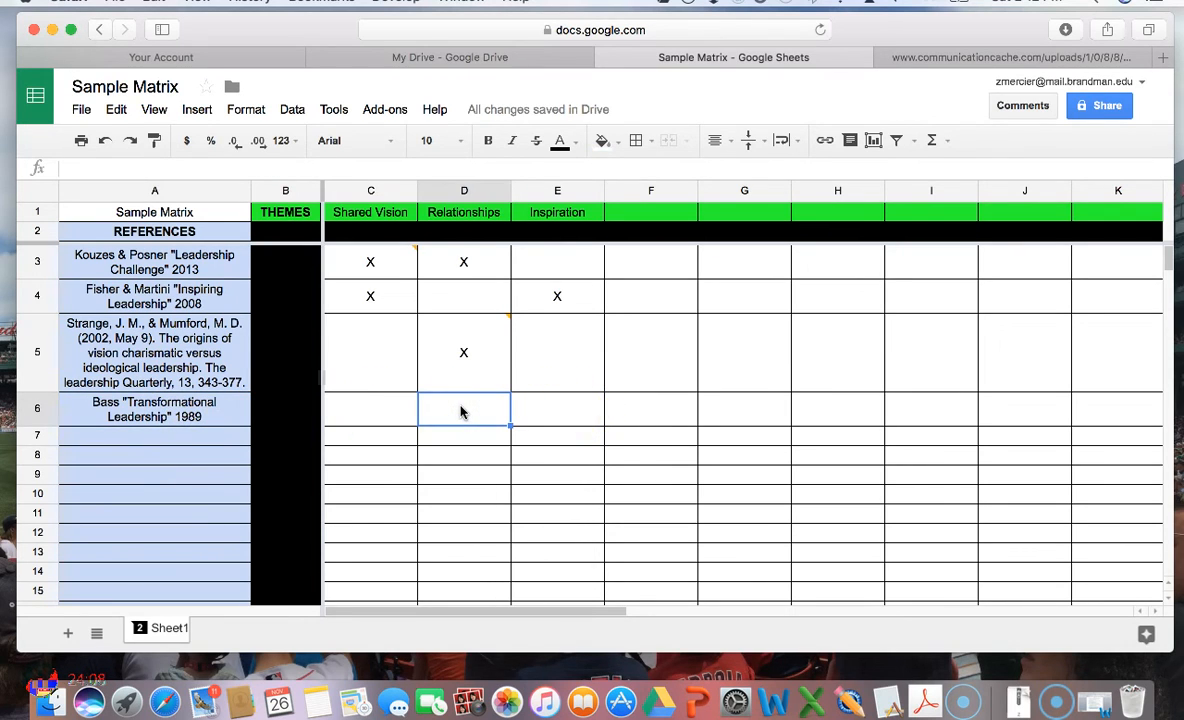
{"action": "type", "text": "X"}
{"action": "key", "text": "Return"}
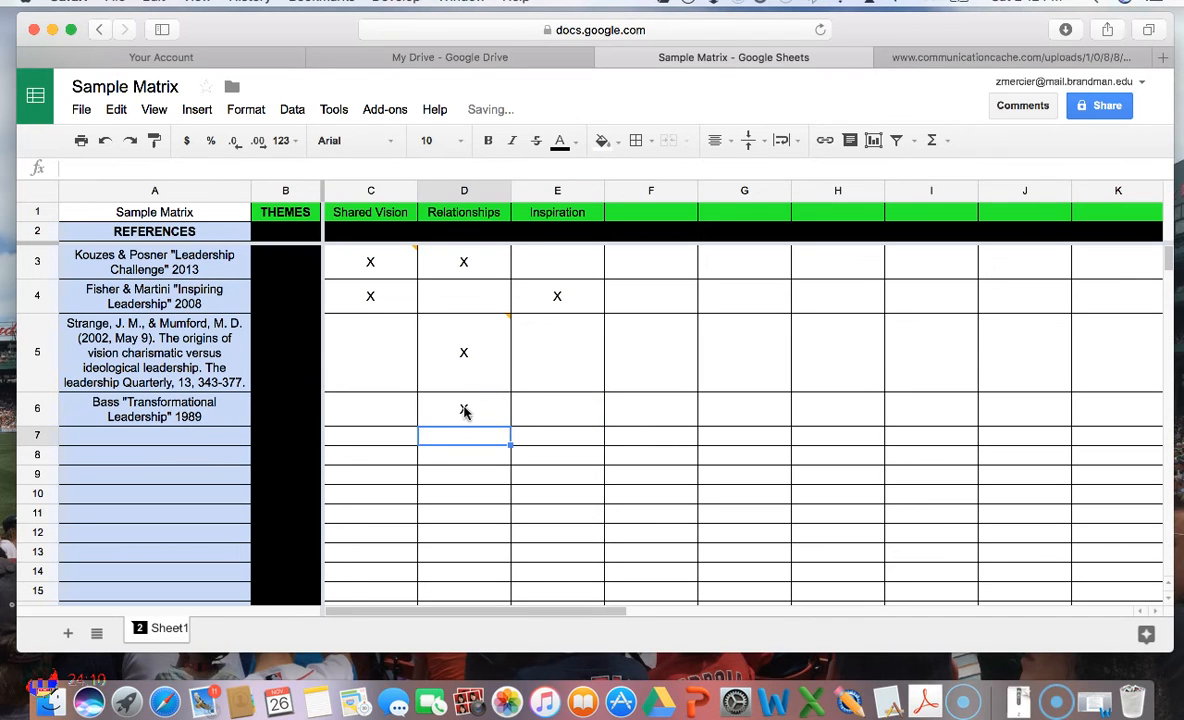
{"action": "left_click", "coordinate": [463, 410]}
Step: Copy the web address of the Bass article on communicationcache.com and return to the Sample Matrix spreadsheet
{"action": "left_click", "coordinate": [908, 57]}
{"action": "left_click", "coordinate": [298, 323]}
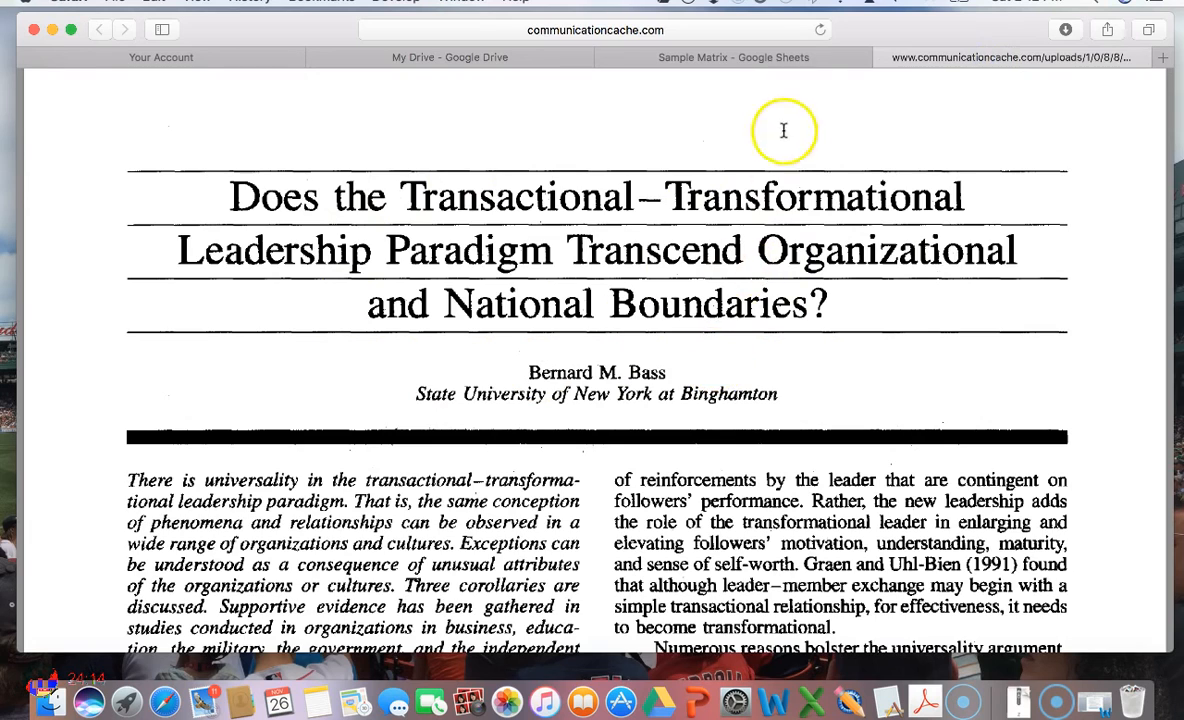
{"action": "left_click", "coordinate": [780, 57]}
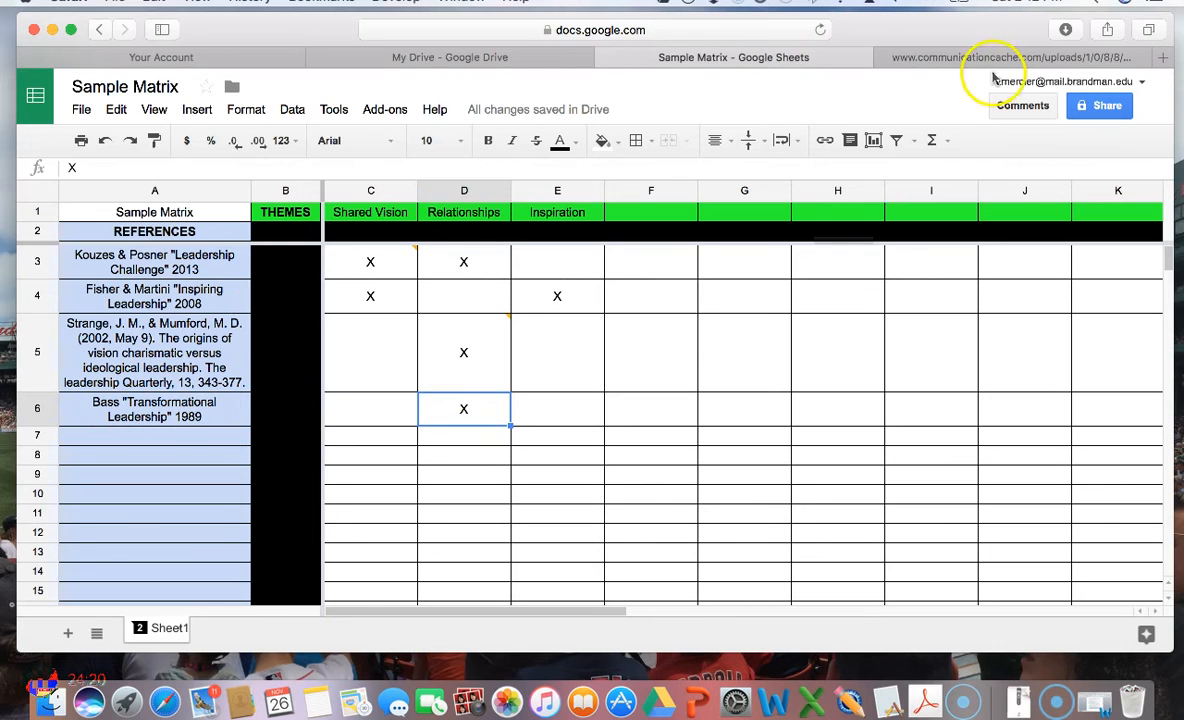
{"action": "left_click", "coordinate": [912, 57]}
{"action": "left_click", "coordinate": [789, 60]}
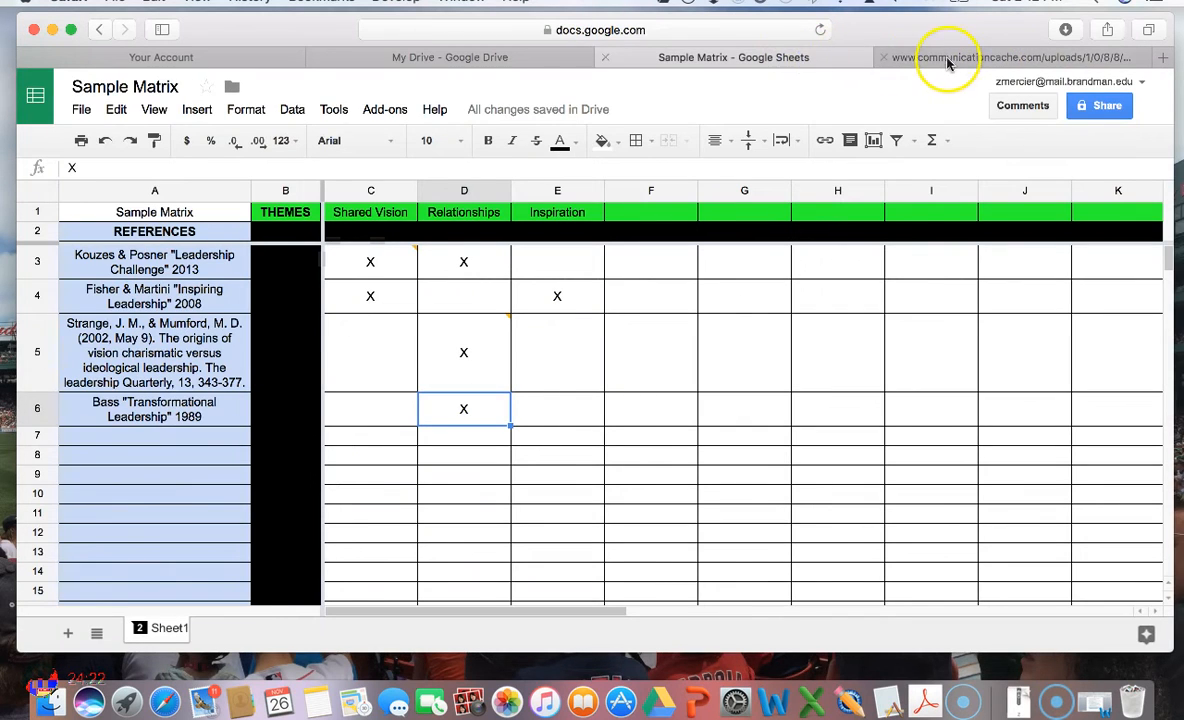
{"action": "left_click", "coordinate": [957, 59]}
{"action": "left_click", "coordinate": [727, 27]}
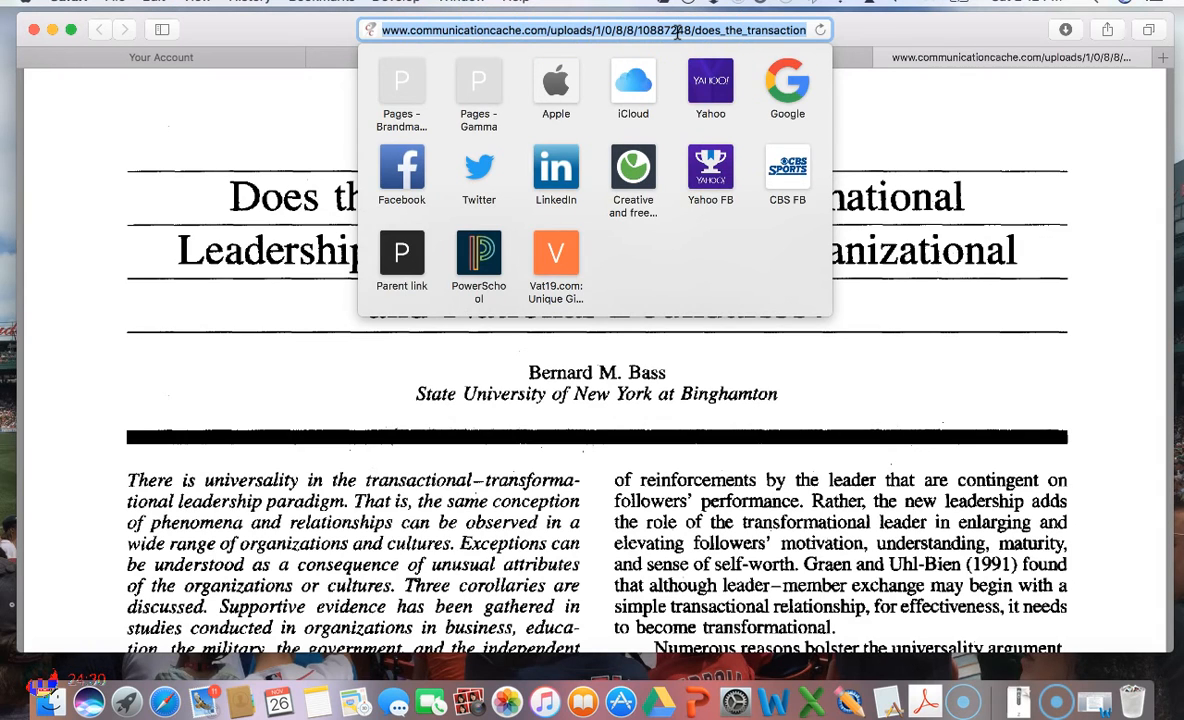
{"action": "left_click", "coordinate": [901, 82]}
{"action": "left_click", "coordinate": [860, 57]}
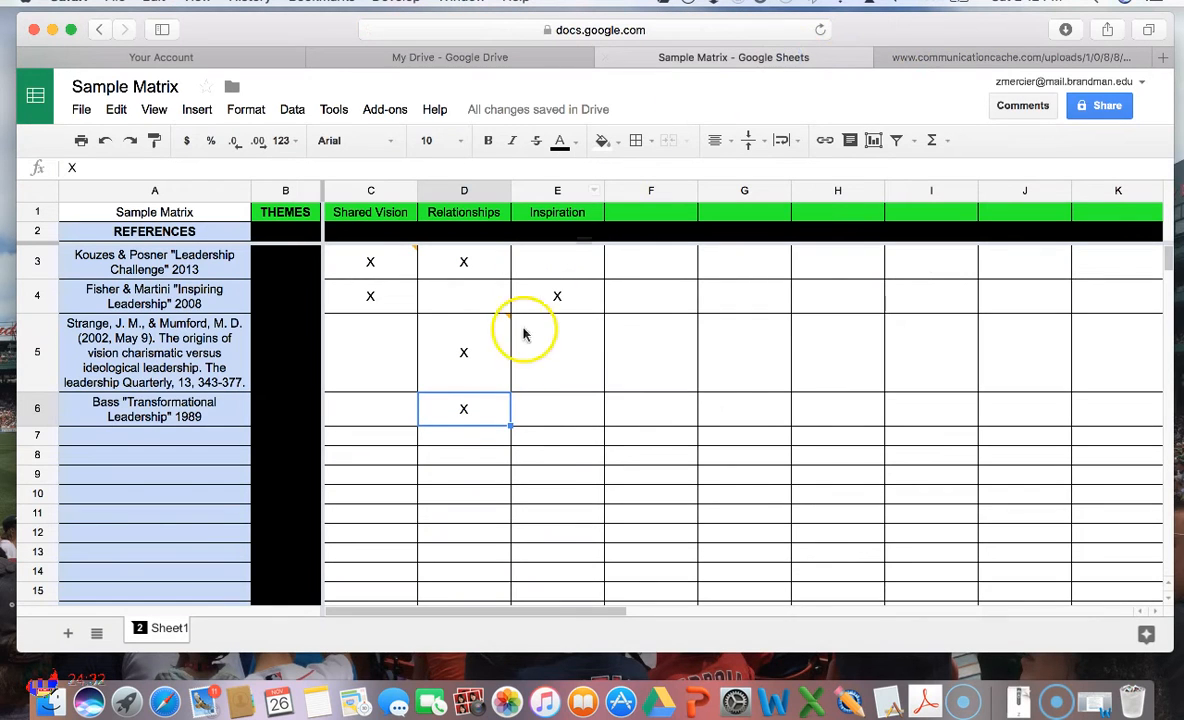
{"action": "right_click", "coordinate": [470, 413]}
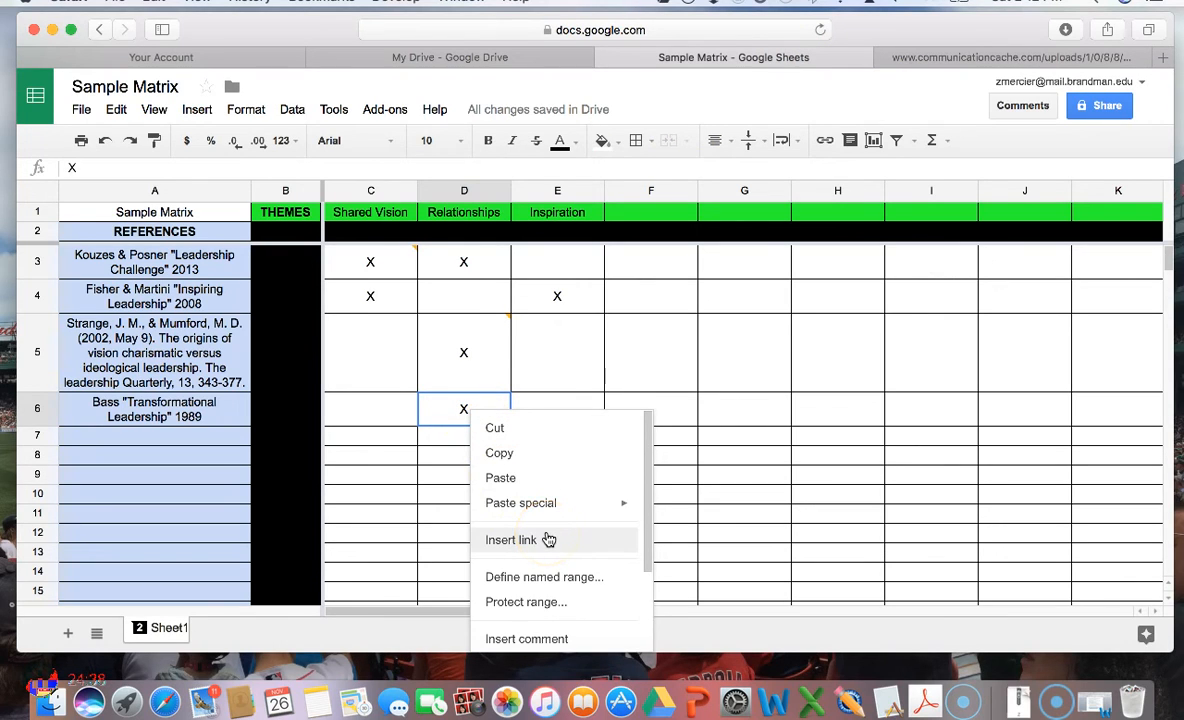
{"action": "left_click", "coordinate": [511, 540]}
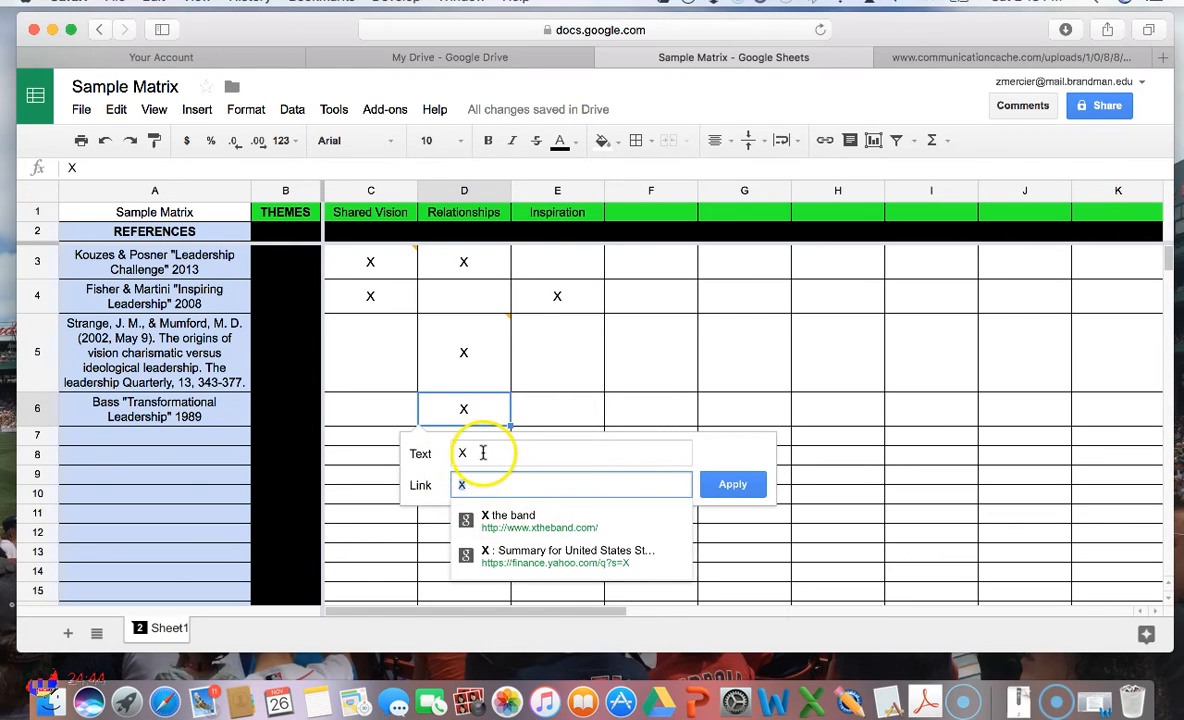
{"action": "left_click", "coordinate": [472, 410]}
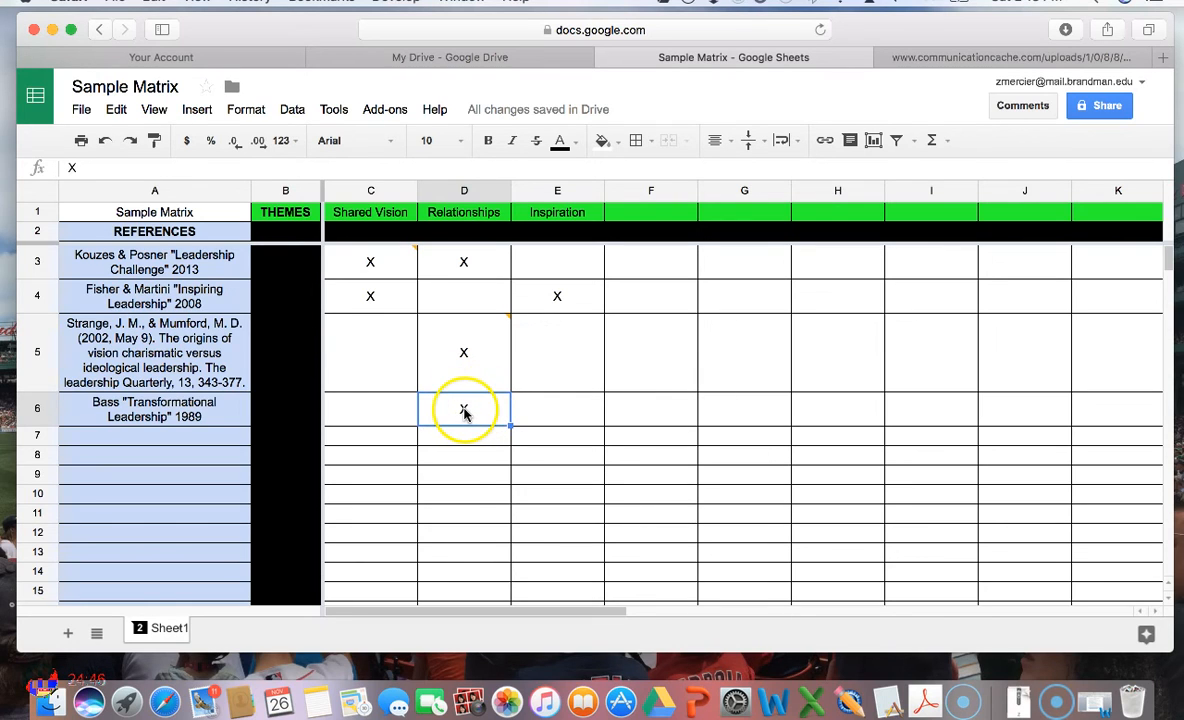
Step: Link the X in cell D6 to the copied web address of the Bass article PDF
{"action": "right_click", "coordinate": [464, 413]}
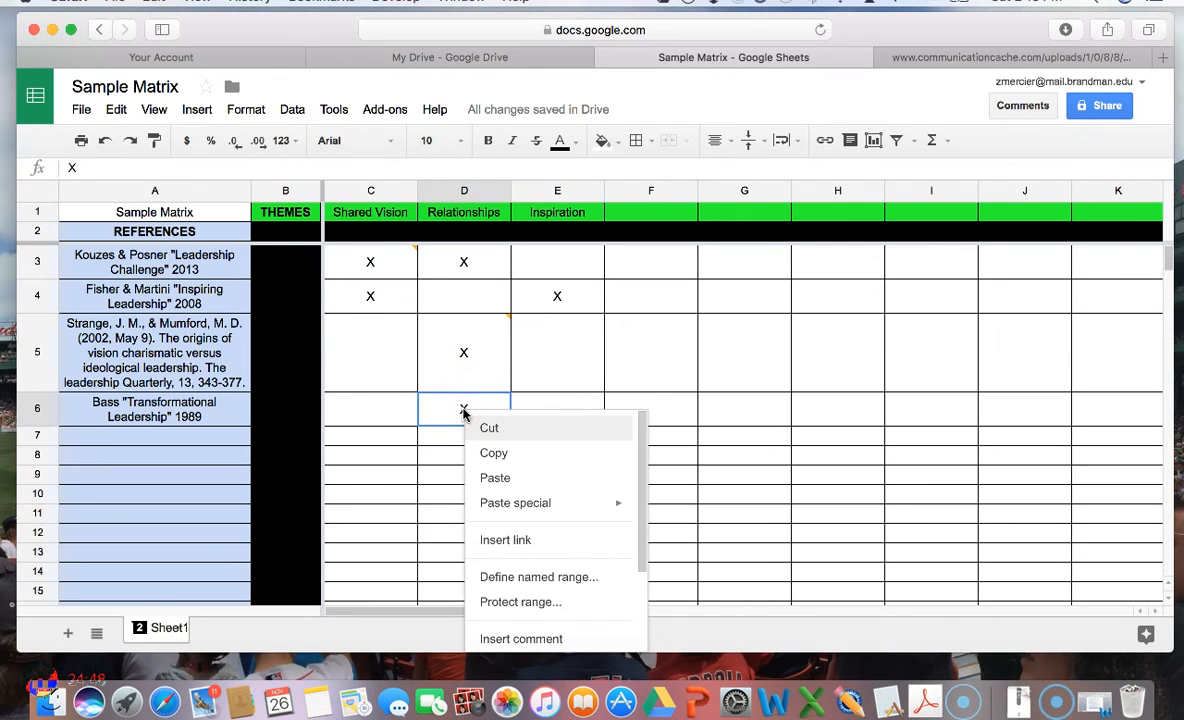
{"action": "left_click", "coordinate": [533, 541]}
{"action": "left_click", "coordinate": [491, 485]}
{"action": "left_click_drag", "start_coordinate": [484, 486], "coordinate": [458, 485]}
{"action": "key", "text": "super+v"}
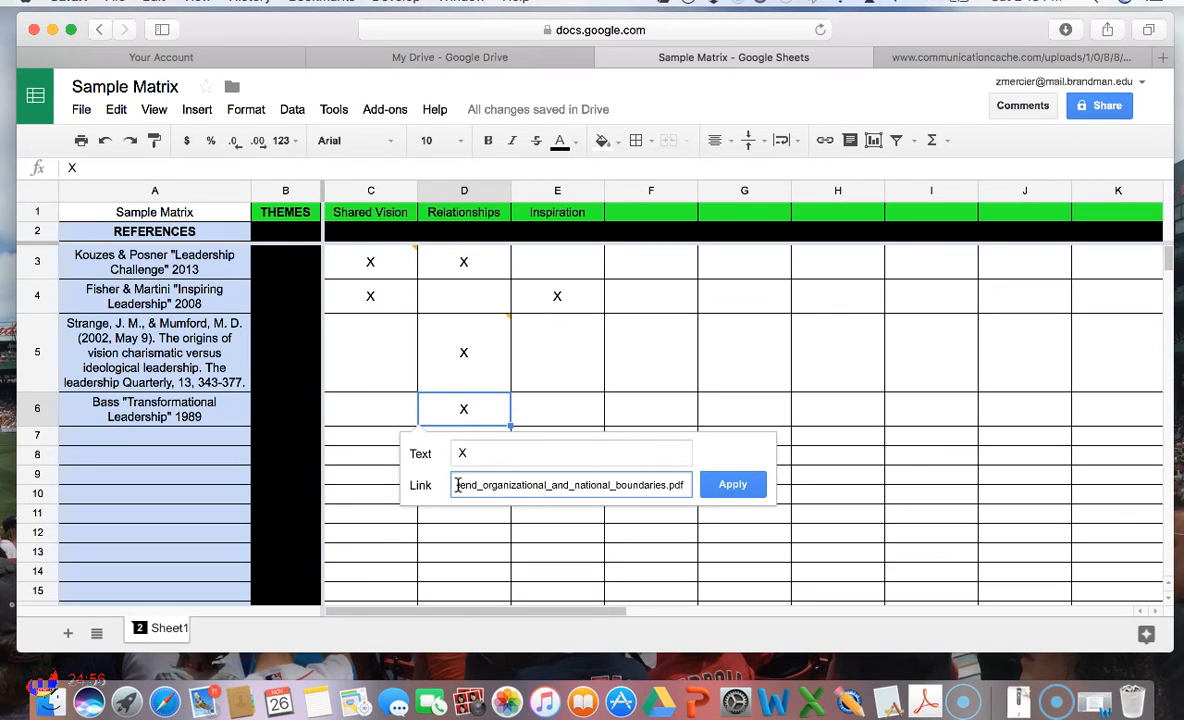
{"action": "left_click", "coordinate": [728, 484]}
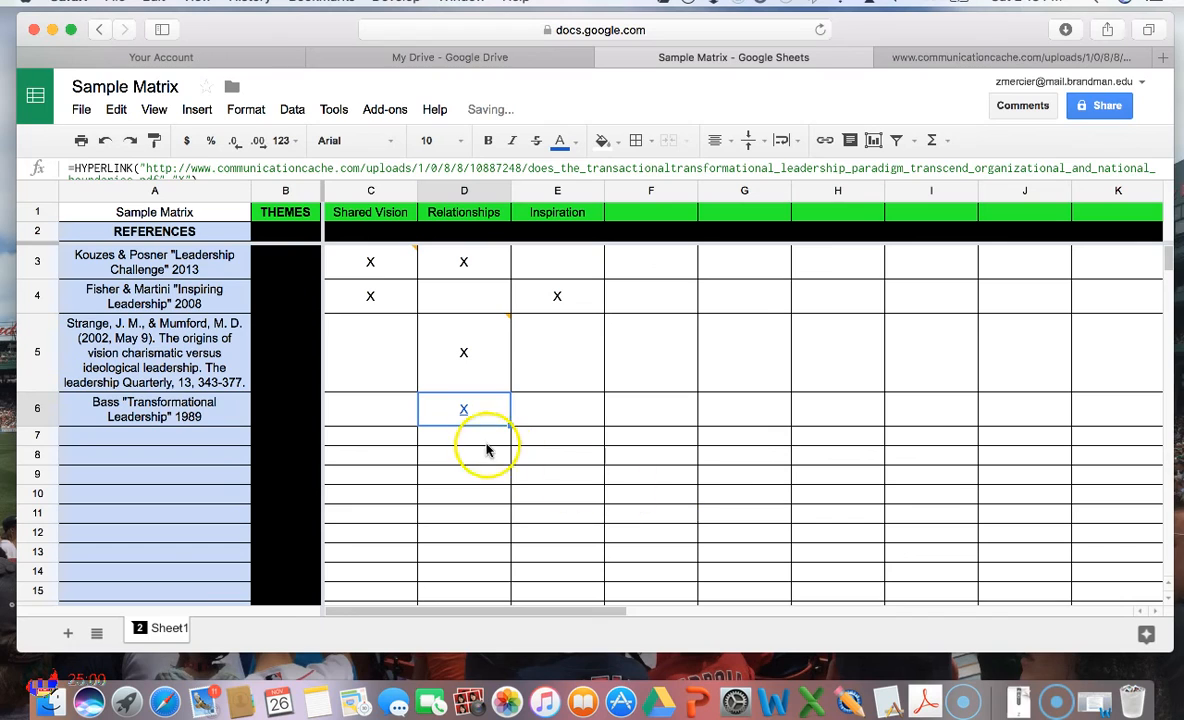
Step: Test the link on the X in cell D6 by opening the article, and return to the matrix
{"action": "left_click", "coordinate": [486, 441]}
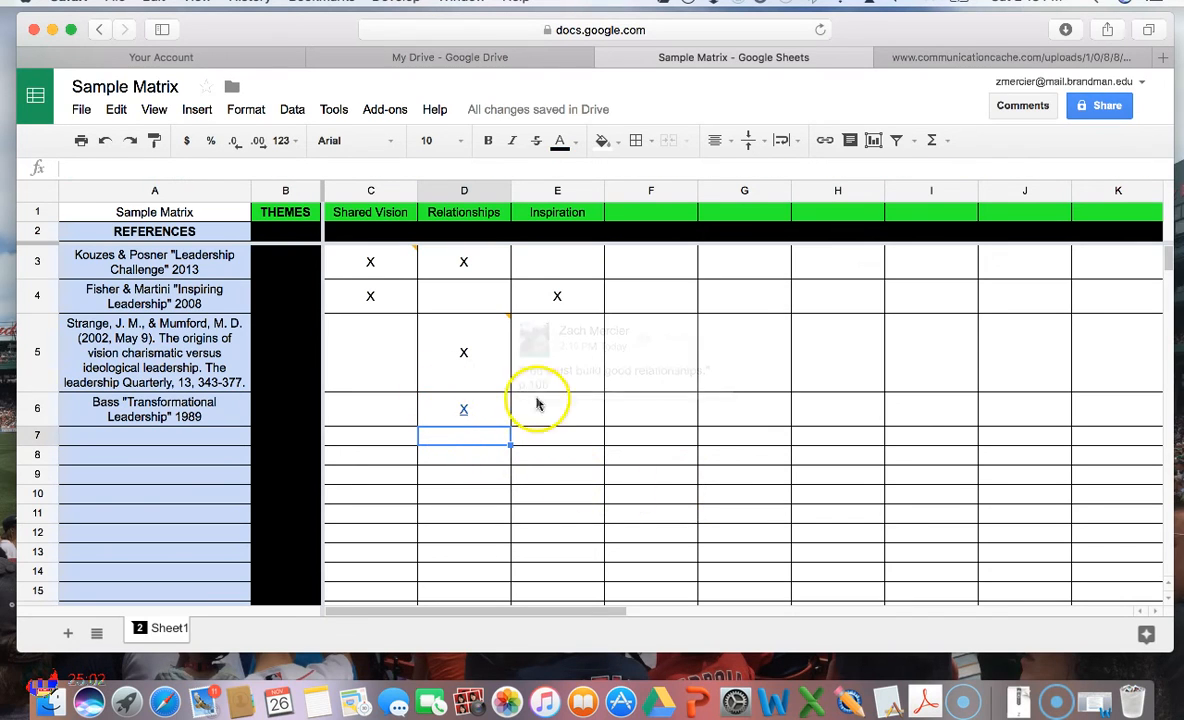
{"action": "left_click", "coordinate": [432, 411]}
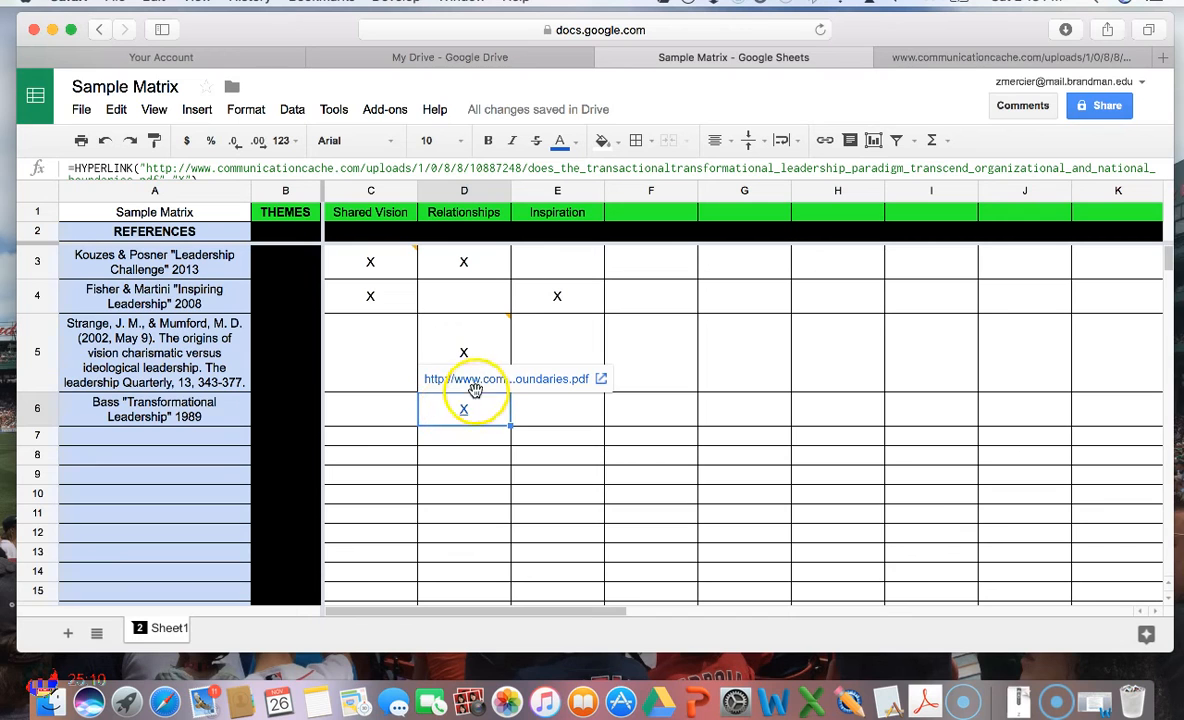
{"action": "left_click", "coordinate": [487, 382]}
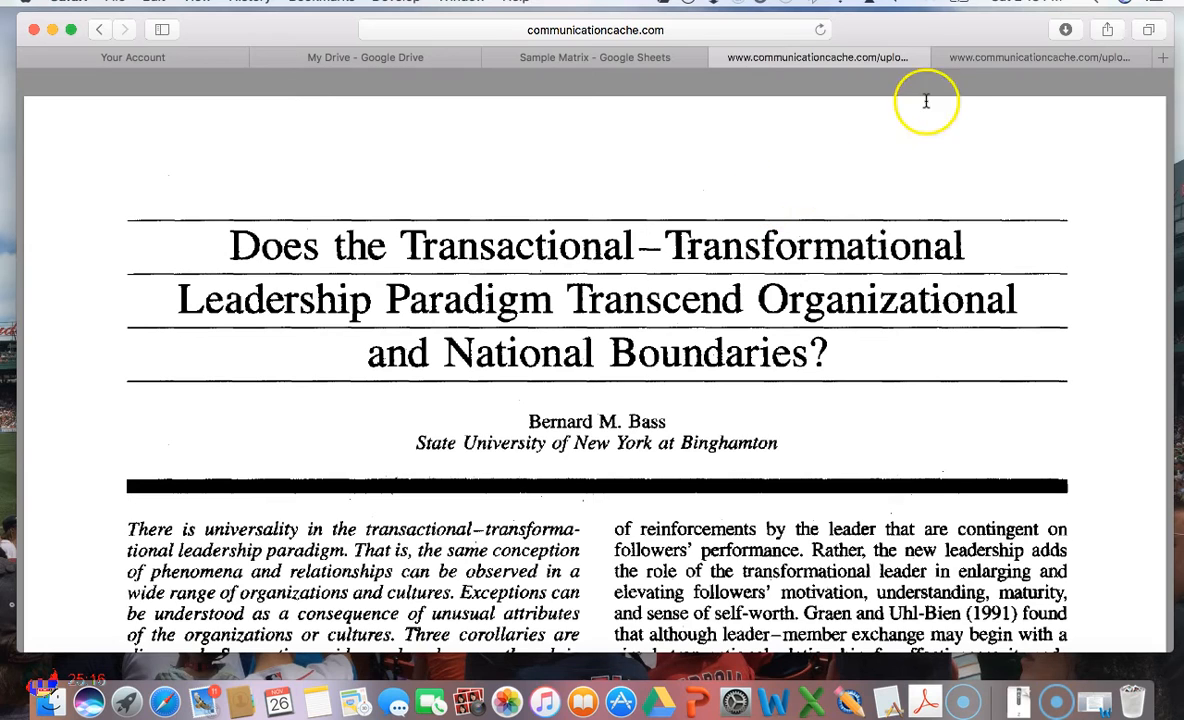
{"action": "left_click", "coordinate": [720, 57]}
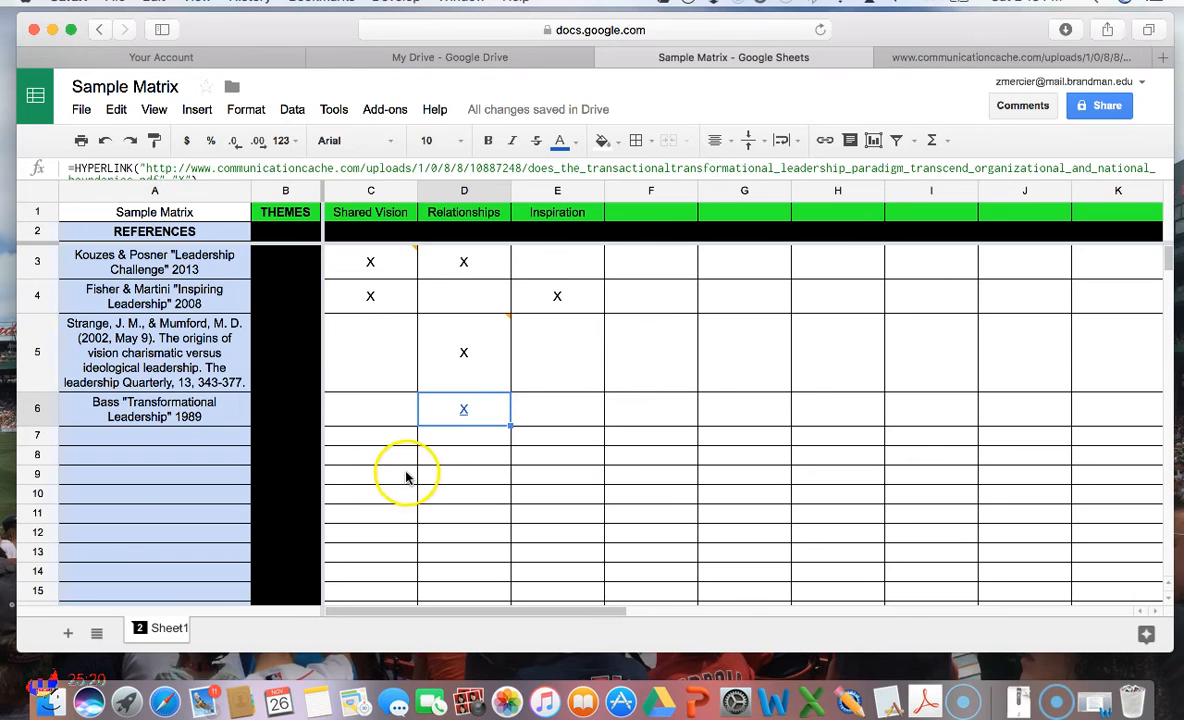
Step: Switch between the open Bass article and the Sample Matrix spreadsheet to compare the source with its linked X
{"action": "left_click", "coordinate": [1012, 57]}
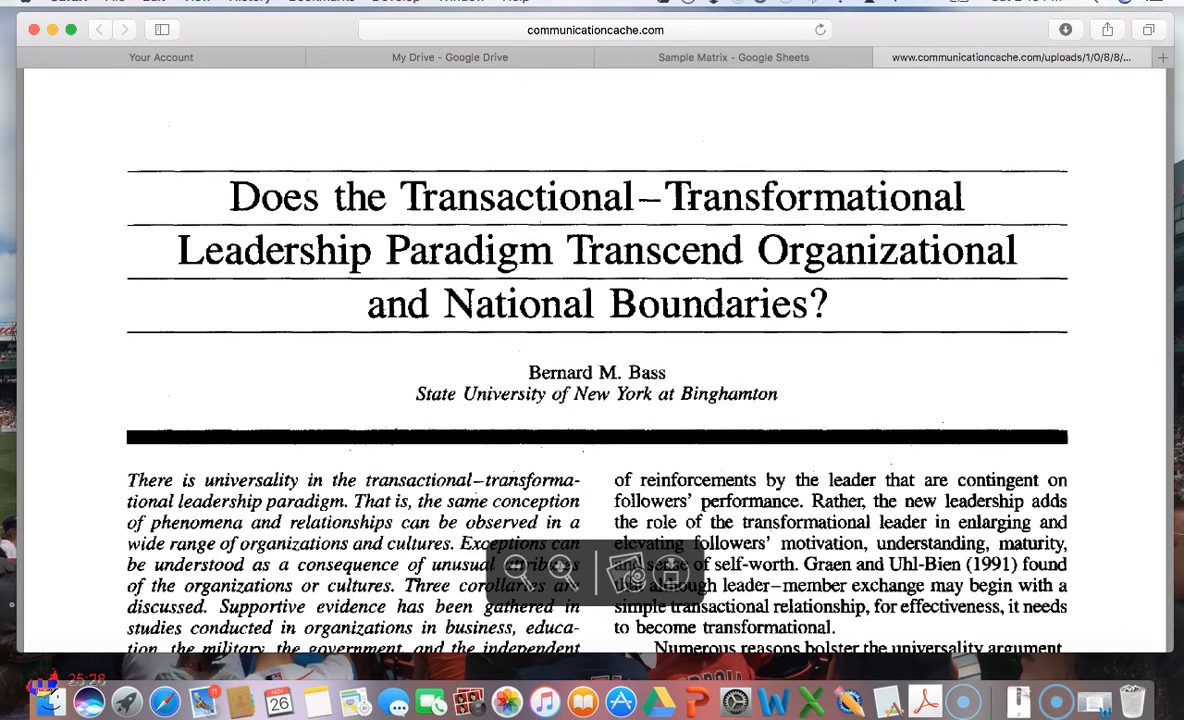
{"action": "left_click", "coordinate": [766, 58]}
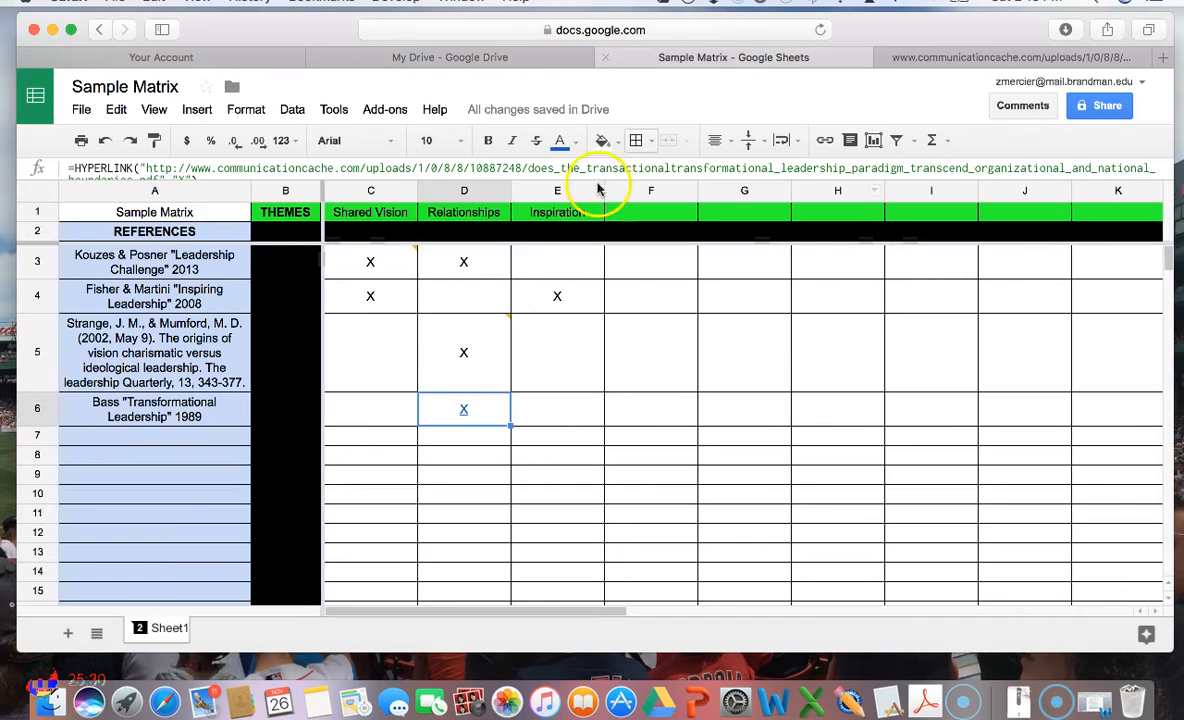
{"action": "left_click", "coordinate": [948, 57]}
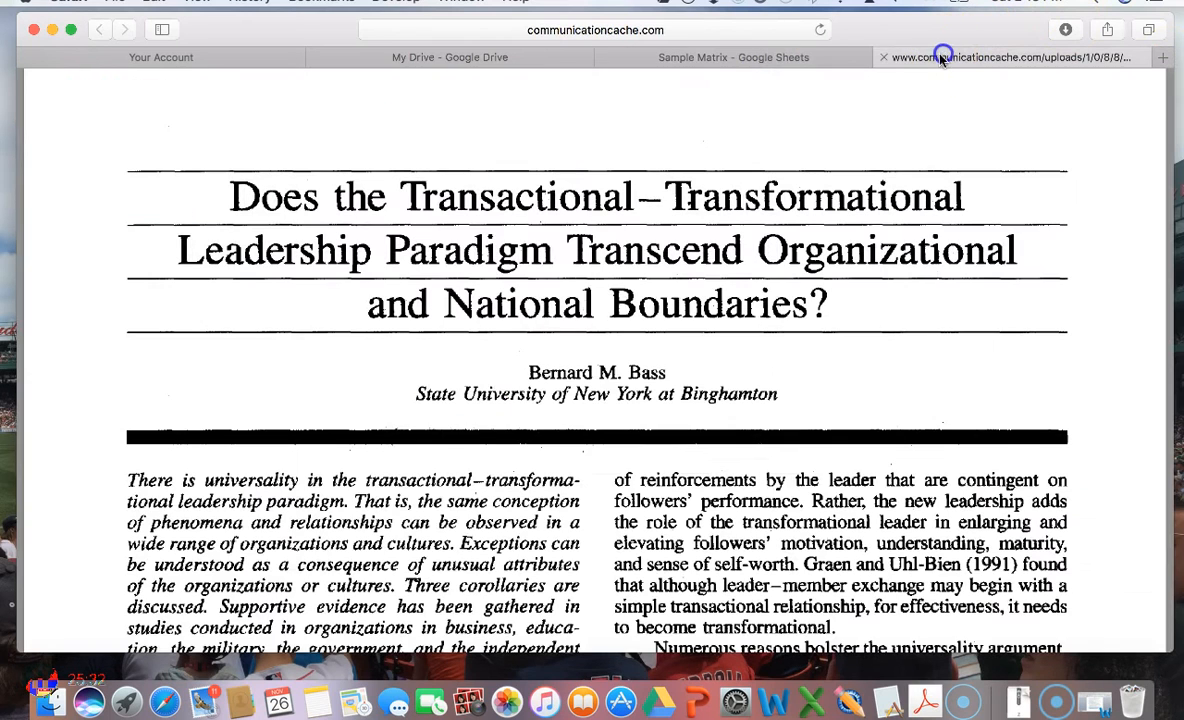
{"action": "left_click", "coordinate": [700, 57]}
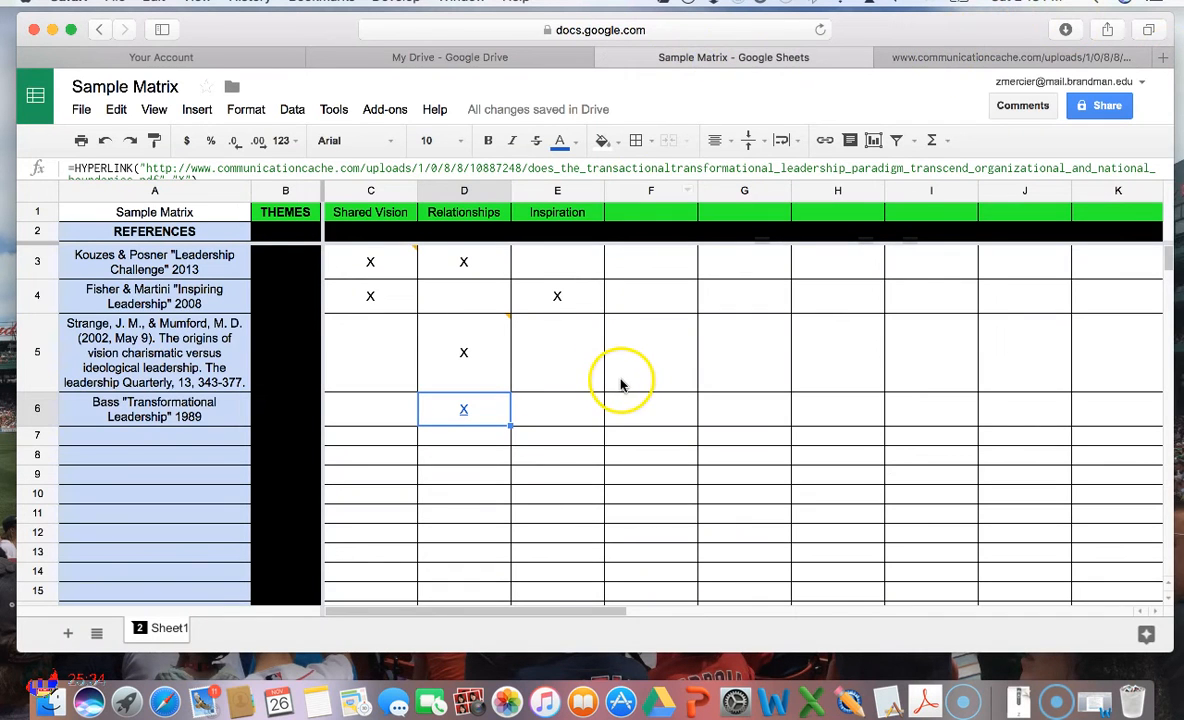
Step: Open the Bass article again from the link on the X in cell D6, and return to the matrix
{"action": "left_click", "coordinate": [453, 411]}
{"action": "left_click", "coordinate": [462, 413]}
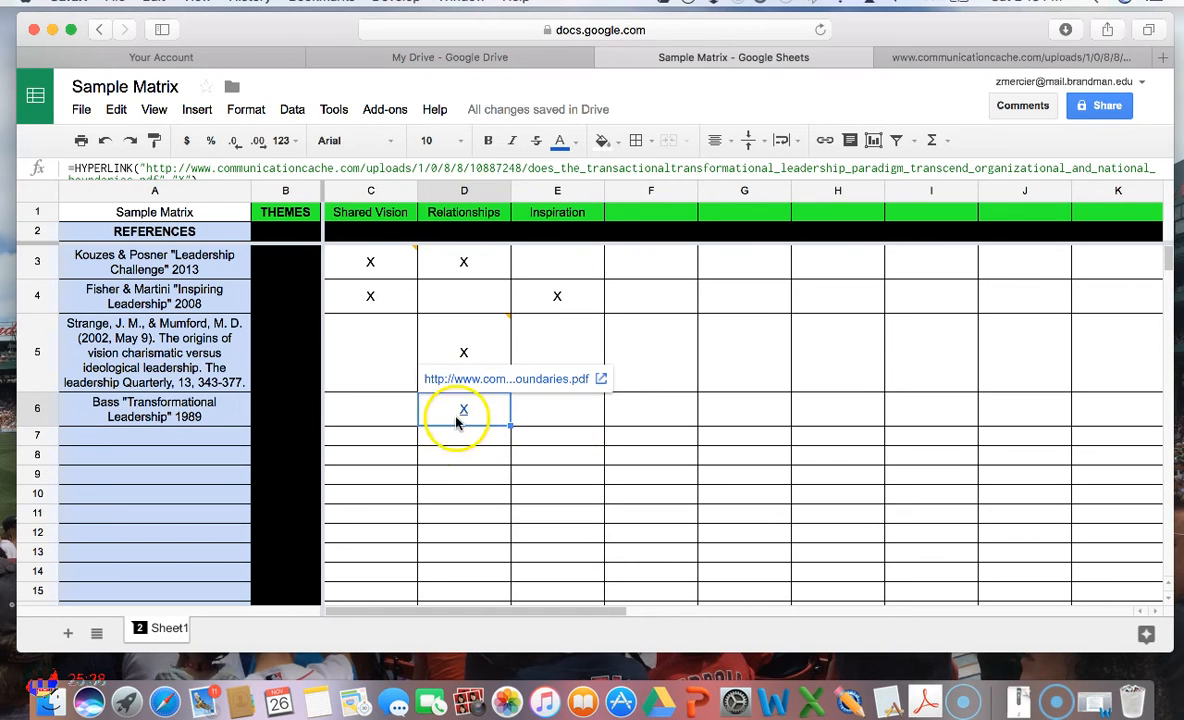
{"action": "left_click", "coordinate": [507, 379]}
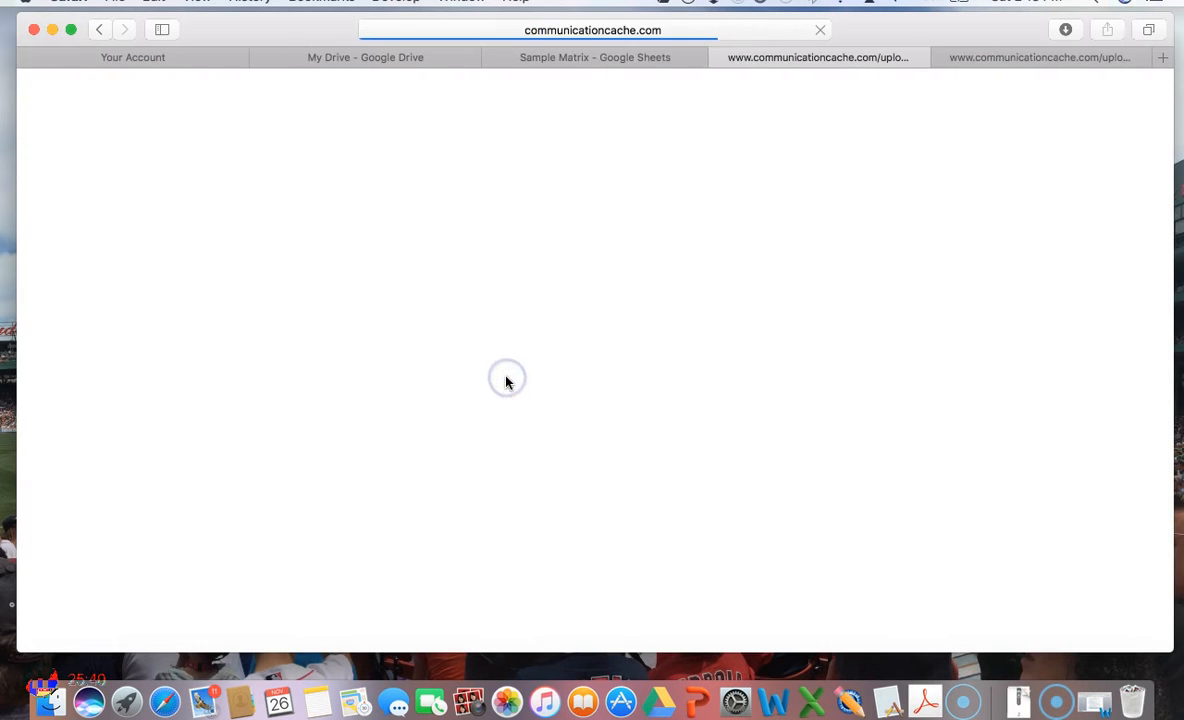
{"action": "left_click", "coordinate": [716, 57]}
{"action": "left_click", "coordinate": [475, 450]}
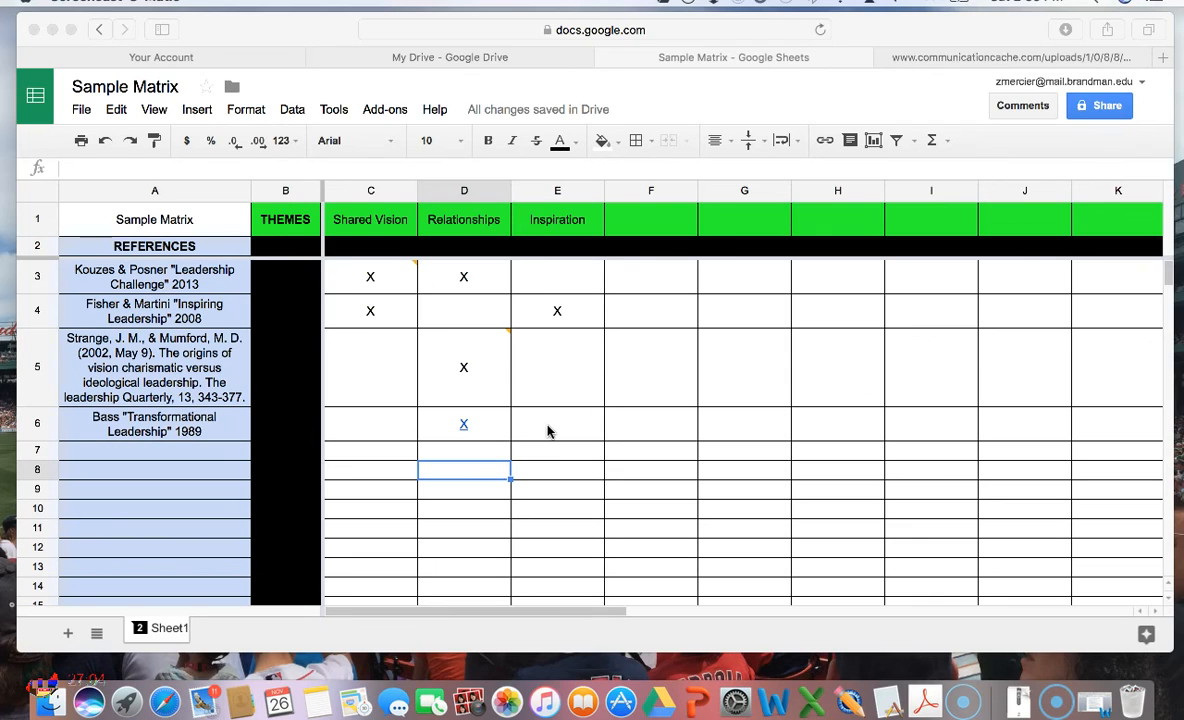
Step: Examine the extent of the matrix down to the Sample References row and across to the Sample Themes column
{"action": "left_click", "coordinate": [565, 427]}
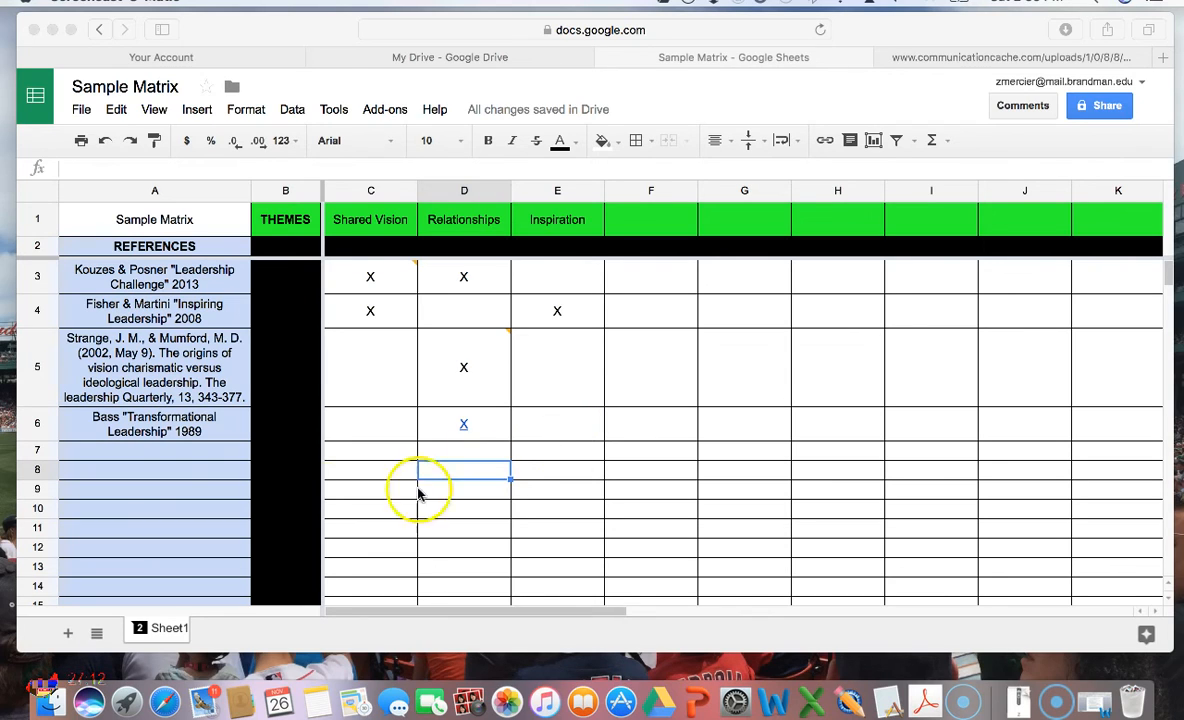
{"action": "scroll", "coordinate": [152, 497], "scroll_direction": "down", "scroll_amount": 1}
{"action": "scroll", "coordinate": [152, 497], "scroll_direction": "down", "scroll_amount": 4}
{"action": "scroll", "coordinate": [153, 495], "scroll_direction": "up", "scroll_amount": 4}
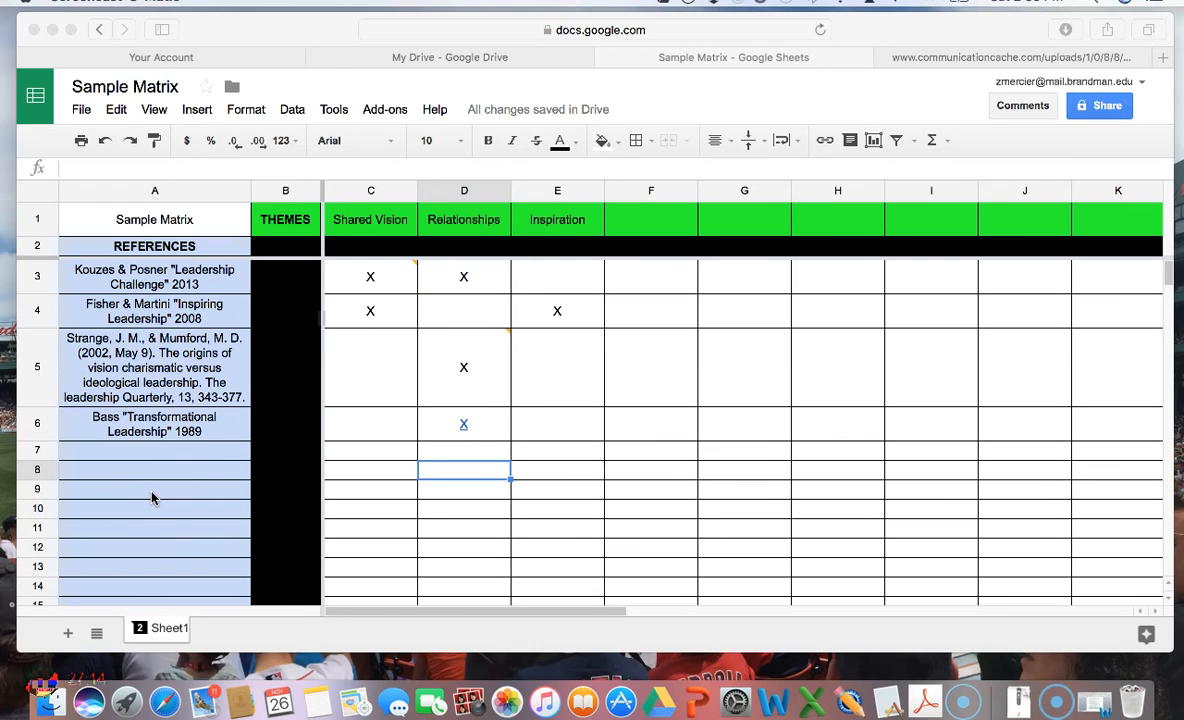
{"action": "scroll", "coordinate": [166, 468], "scroll_direction": "down", "scroll_amount": 15}
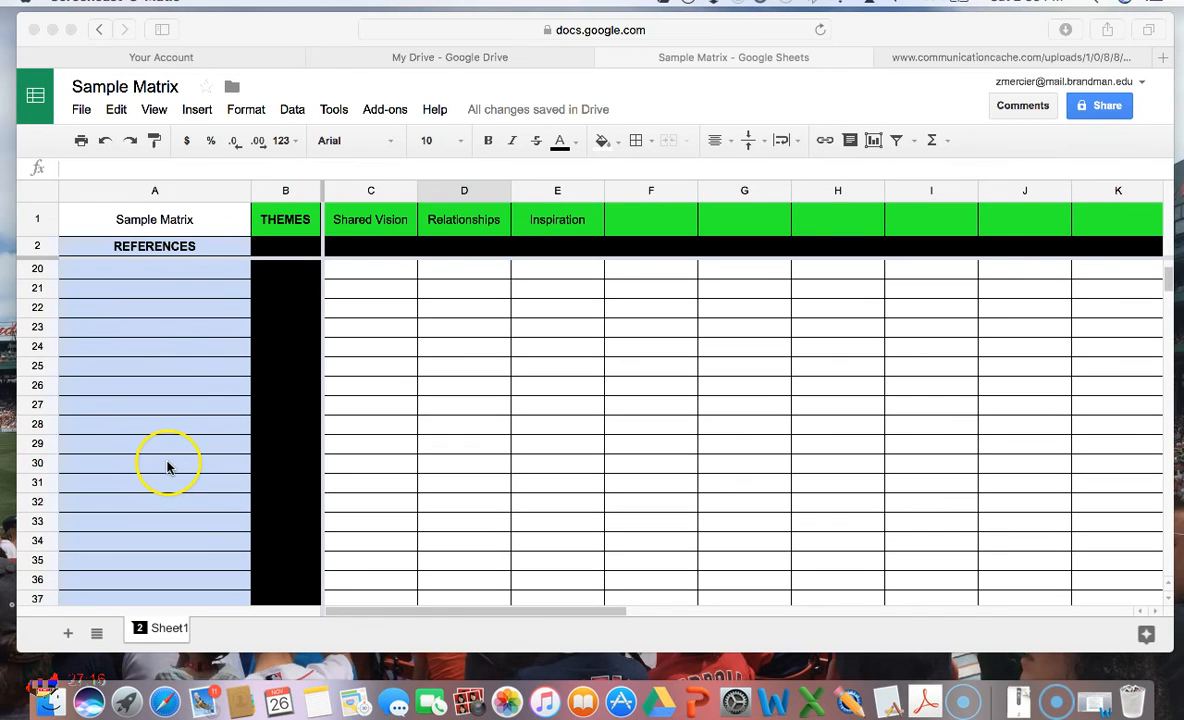
{"action": "scroll", "coordinate": [167, 467], "scroll_direction": "down", "scroll_amount": 2}
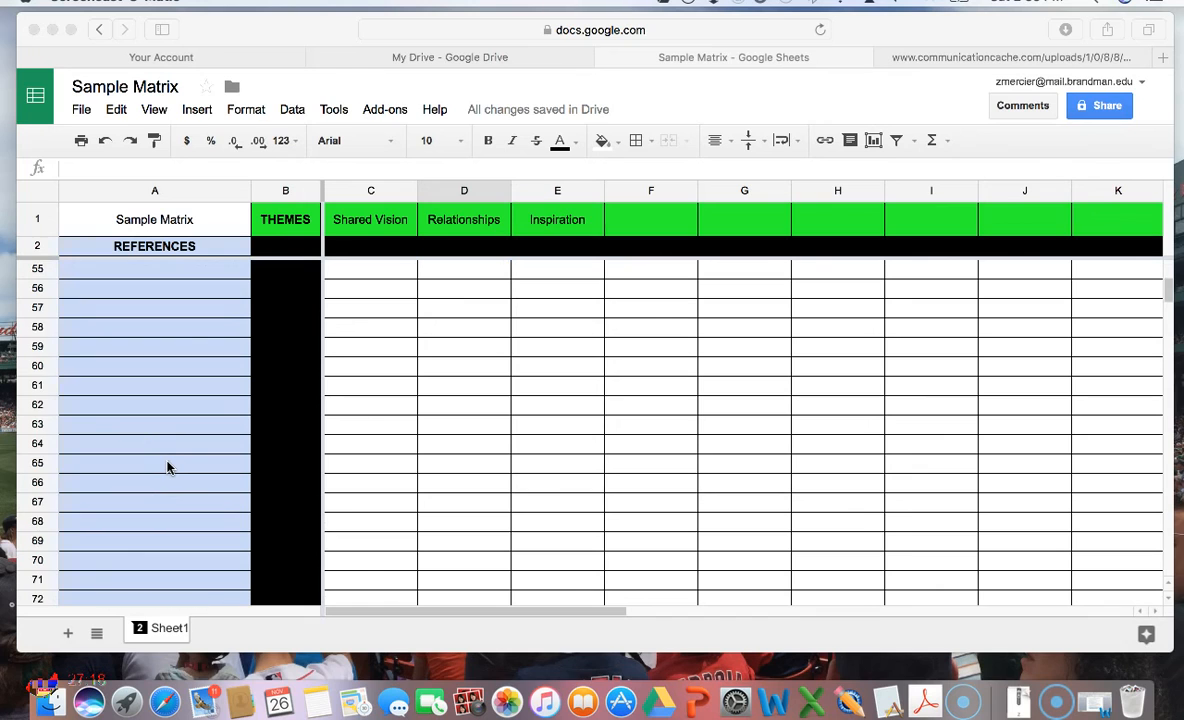
{"action": "scroll", "coordinate": [167, 467], "scroll_direction": "down", "scroll_amount": 4}
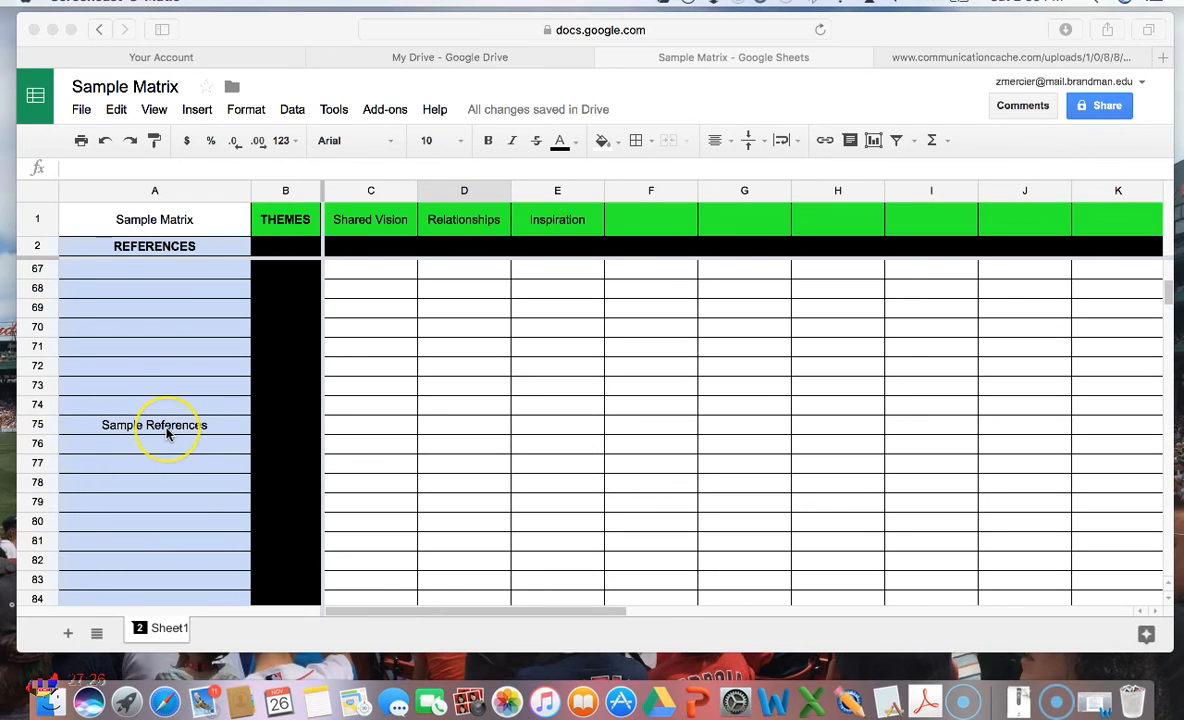
{"action": "scroll", "coordinate": [166, 432], "scroll_direction": "up", "scroll_amount": 4}
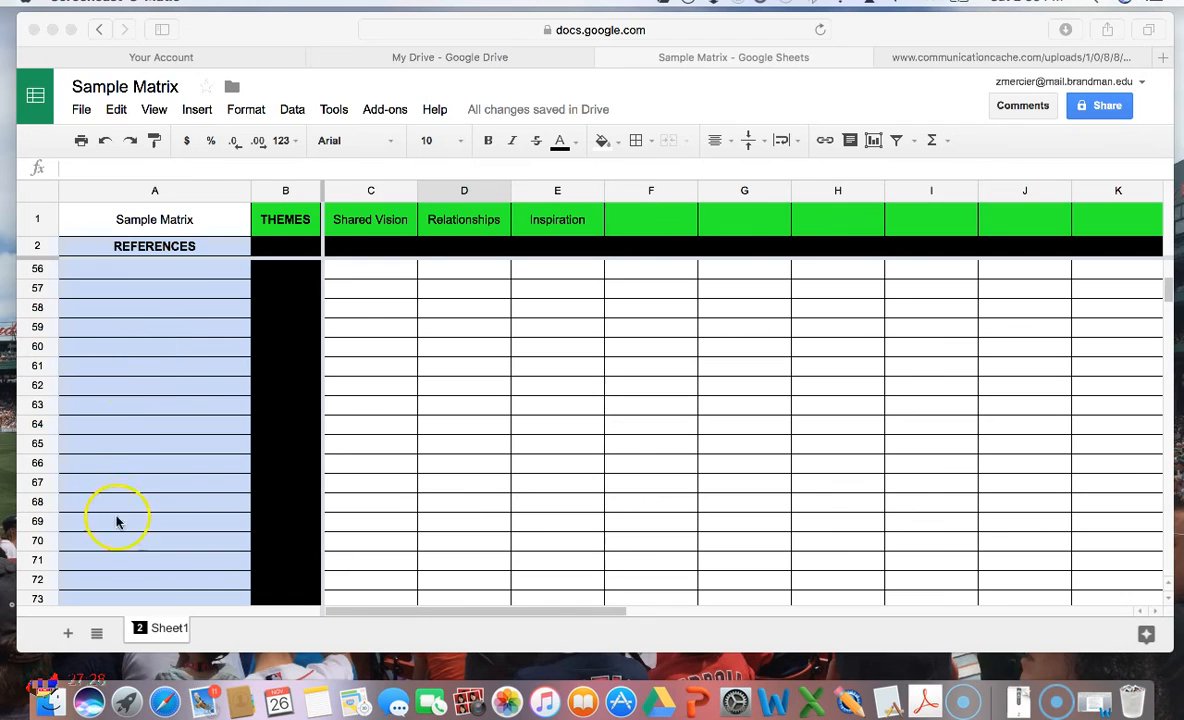
{"action": "scroll", "coordinate": [147, 402], "scroll_direction": "up", "scroll_amount": 18}
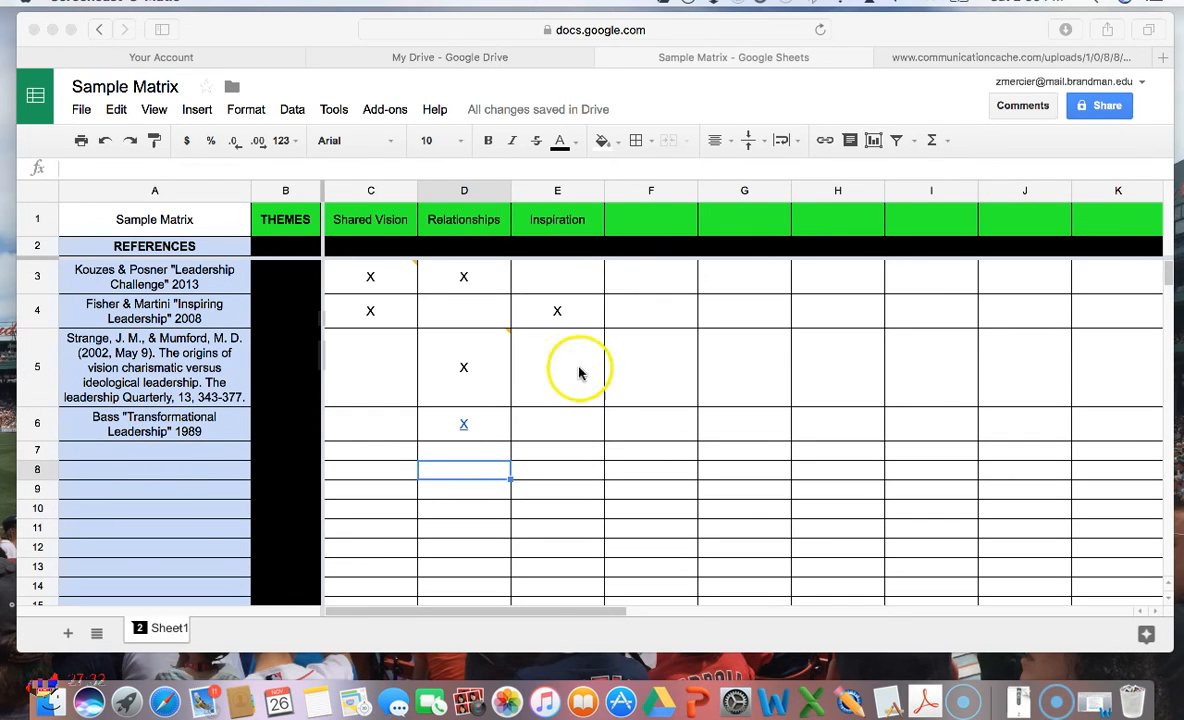
{"action": "scroll", "coordinate": [723, 372], "scroll_direction": "right", "scroll_amount": 2}
{"action": "scroll", "coordinate": [718, 370], "scroll_direction": "right", "scroll_amount": 5}
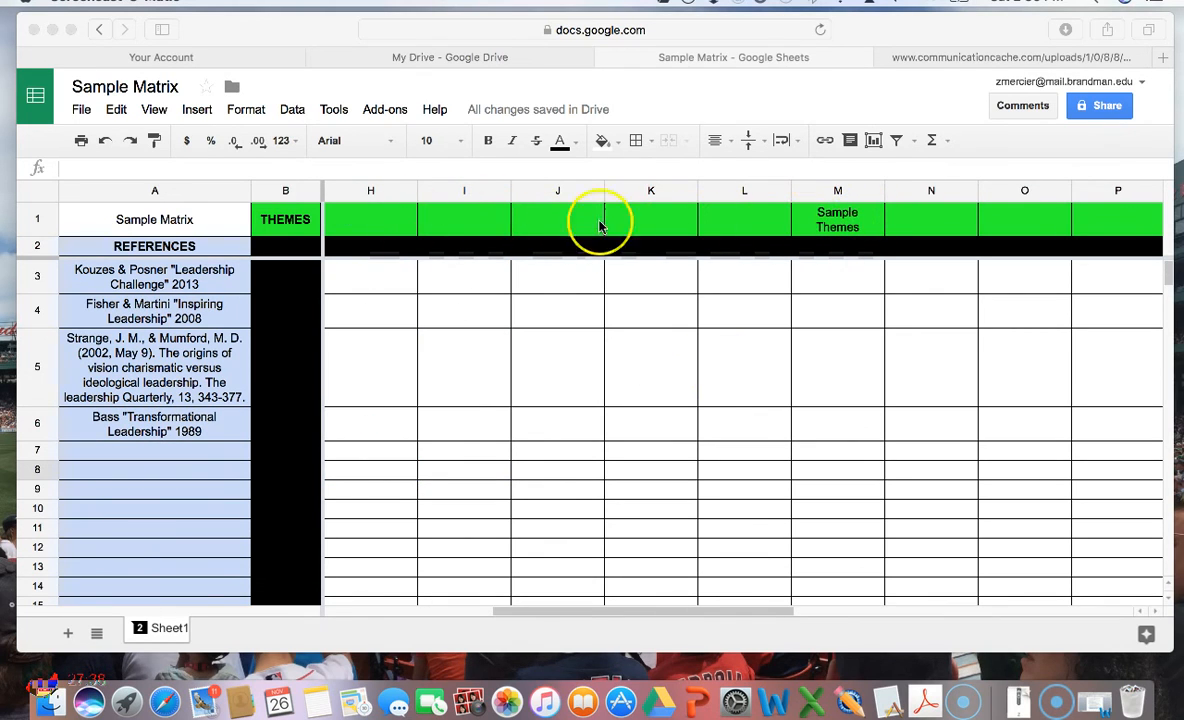
{"action": "scroll", "coordinate": [560, 232], "scroll_direction": "left", "scroll_amount": 5}
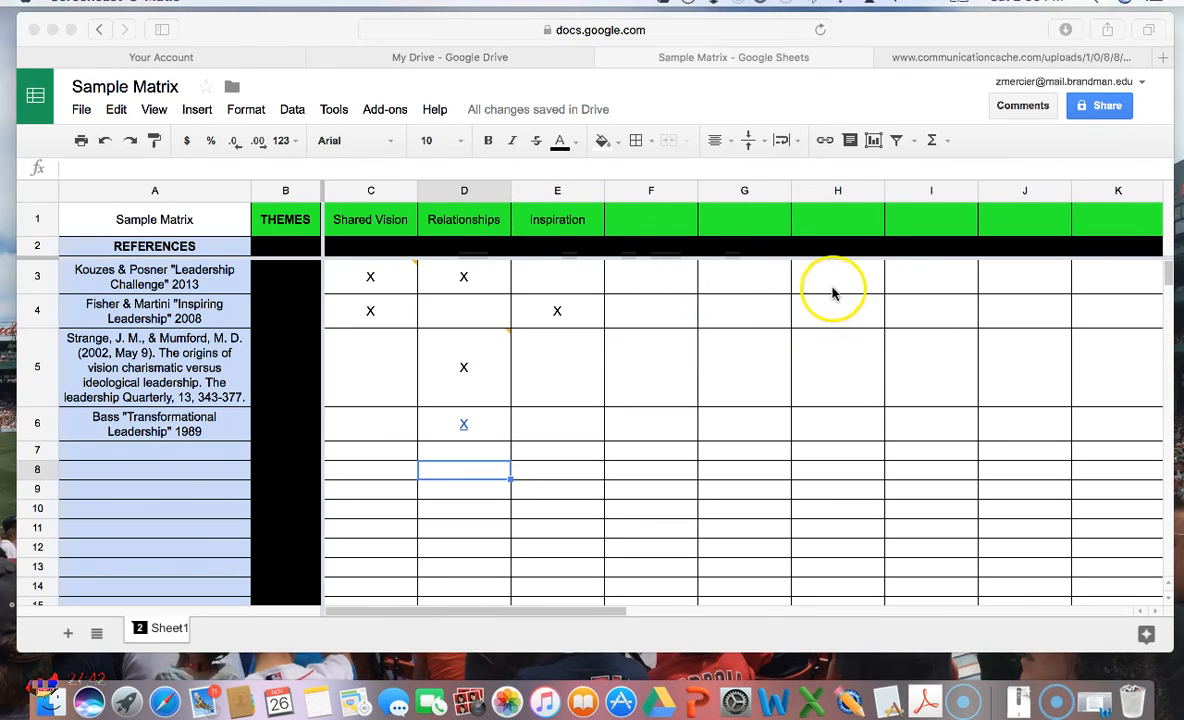
{"action": "scroll", "coordinate": [845, 250], "scroll_direction": "right", "scroll_amount": 6}
{"action": "scroll", "coordinate": [819, 258], "scroll_direction": "left", "scroll_amount": 6}
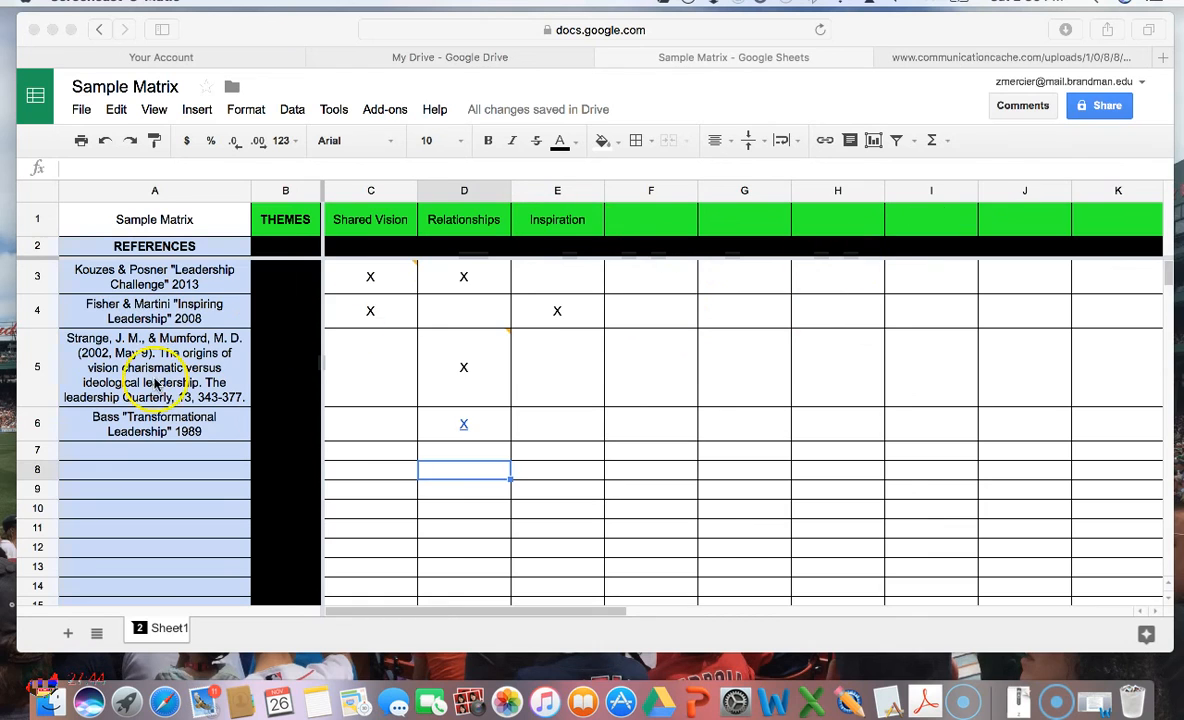
{"action": "scroll", "coordinate": [153, 383], "scroll_direction": "down", "scroll_amount": 15}
{"action": "scroll", "coordinate": [153, 383], "scroll_direction": "up", "scroll_amount": 15}
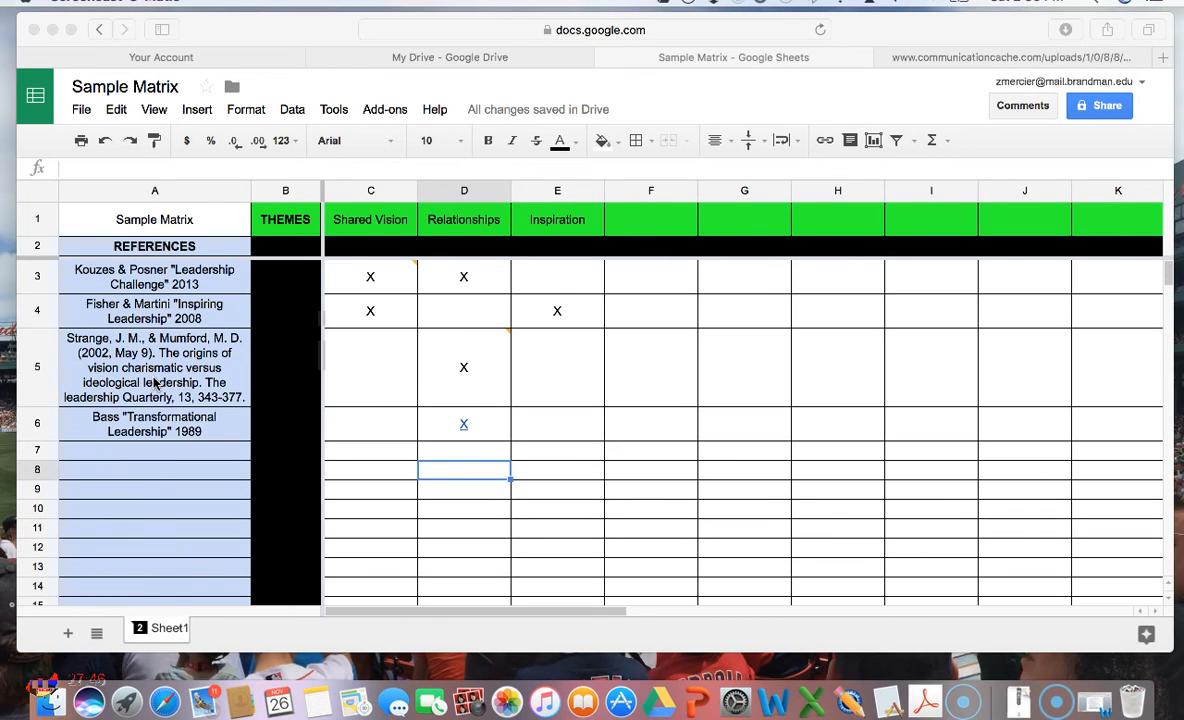
{"action": "left_click", "coordinate": [562, 424]}
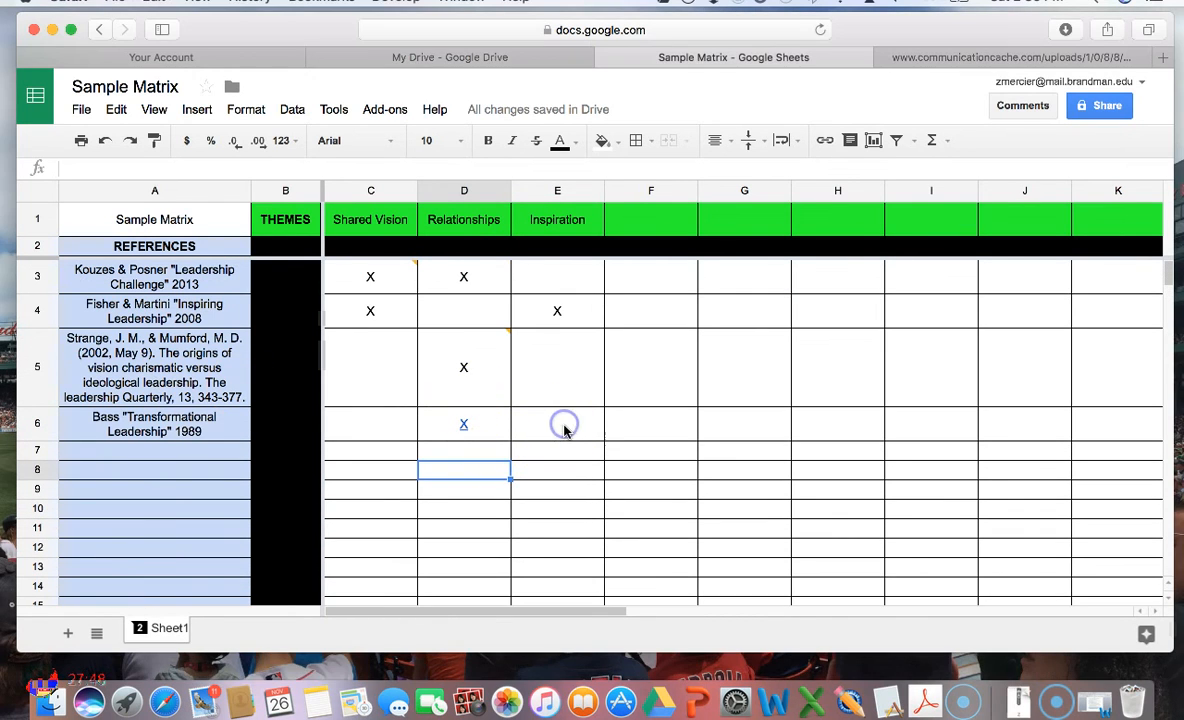
{"action": "left_click", "coordinate": [563, 423]}
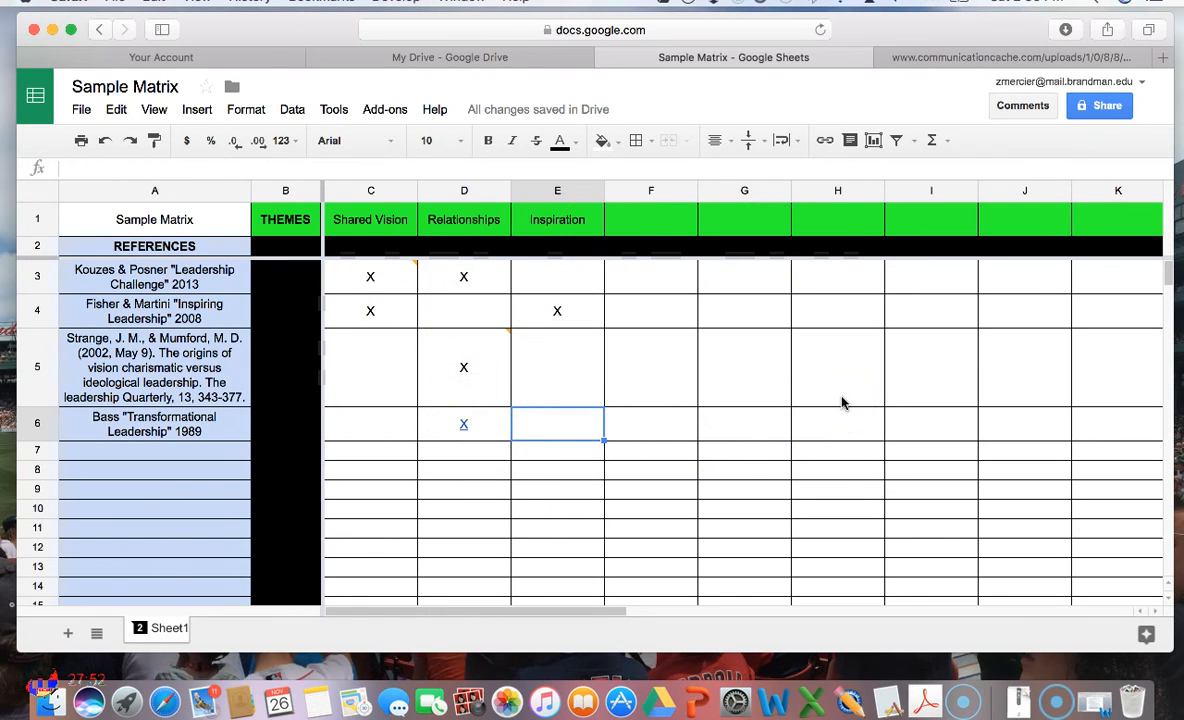
Step: Select the whole matrix from cell M75, where Sample References and Sample Themes meet, back to cell A1
{"action": "scroll", "coordinate": [819, 396], "scroll_direction": "right", "scroll_amount": 10}
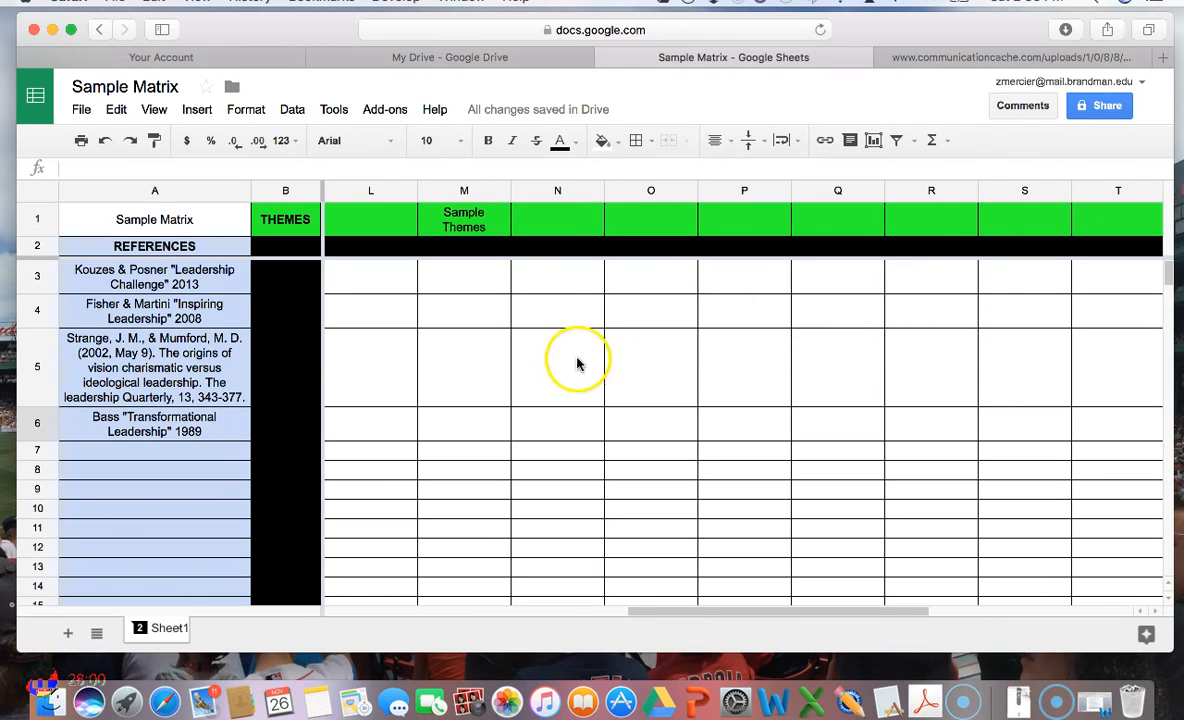
{"action": "scroll", "coordinate": [576, 360], "scroll_direction": "left", "scroll_amount": 10}
{"action": "scroll", "coordinate": [365, 455], "scroll_direction": "down", "scroll_amount": 15}
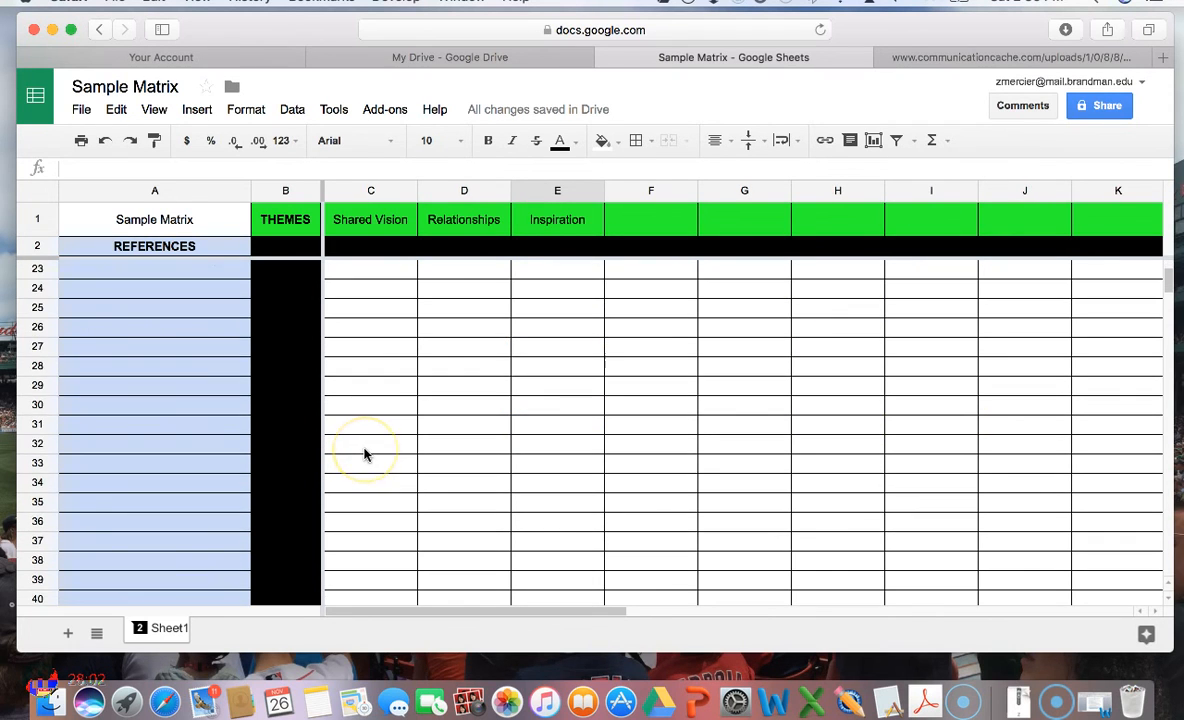
{"action": "scroll", "coordinate": [365, 455], "scroll_direction": "down", "scroll_amount": 7}
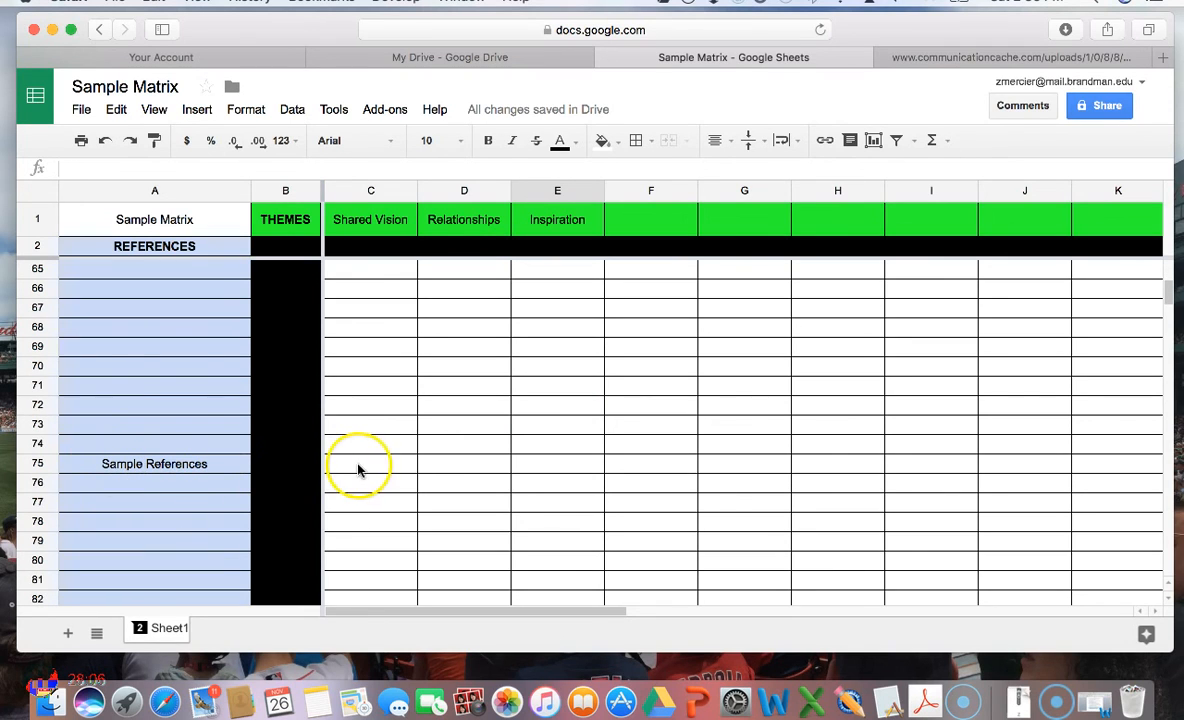
{"action": "scroll", "coordinate": [710, 480], "scroll_direction": "right", "scroll_amount": 2}
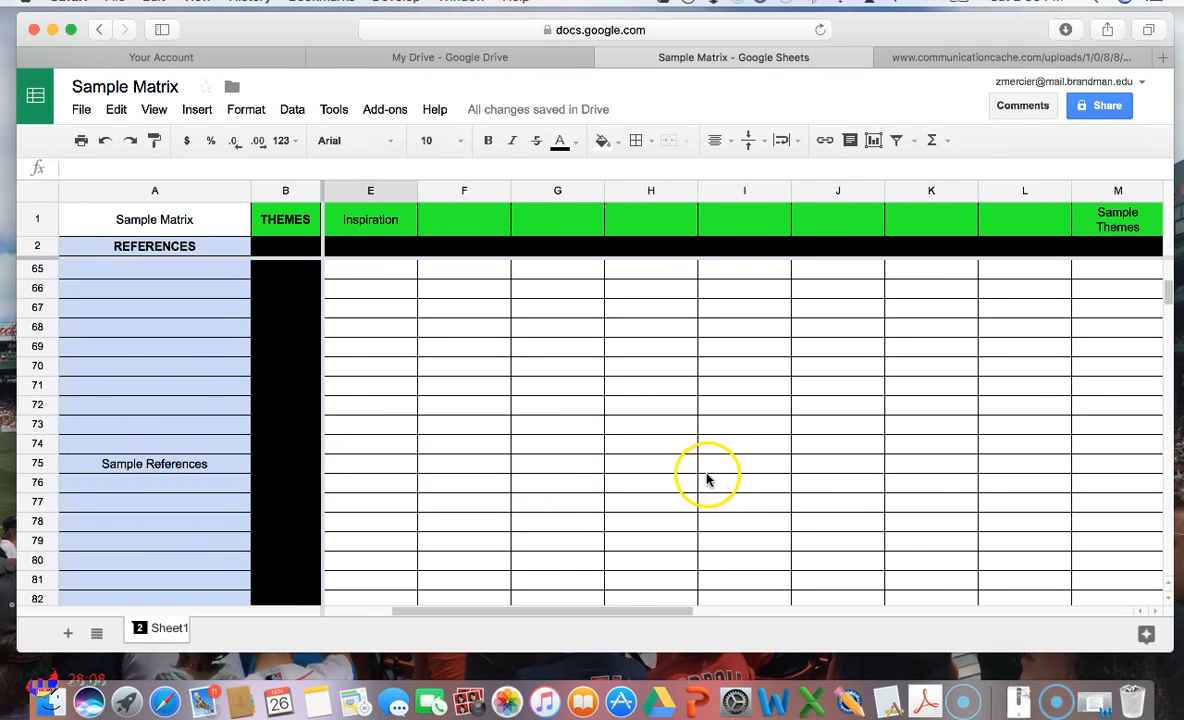
{"action": "left_click", "coordinate": [1095, 467]}
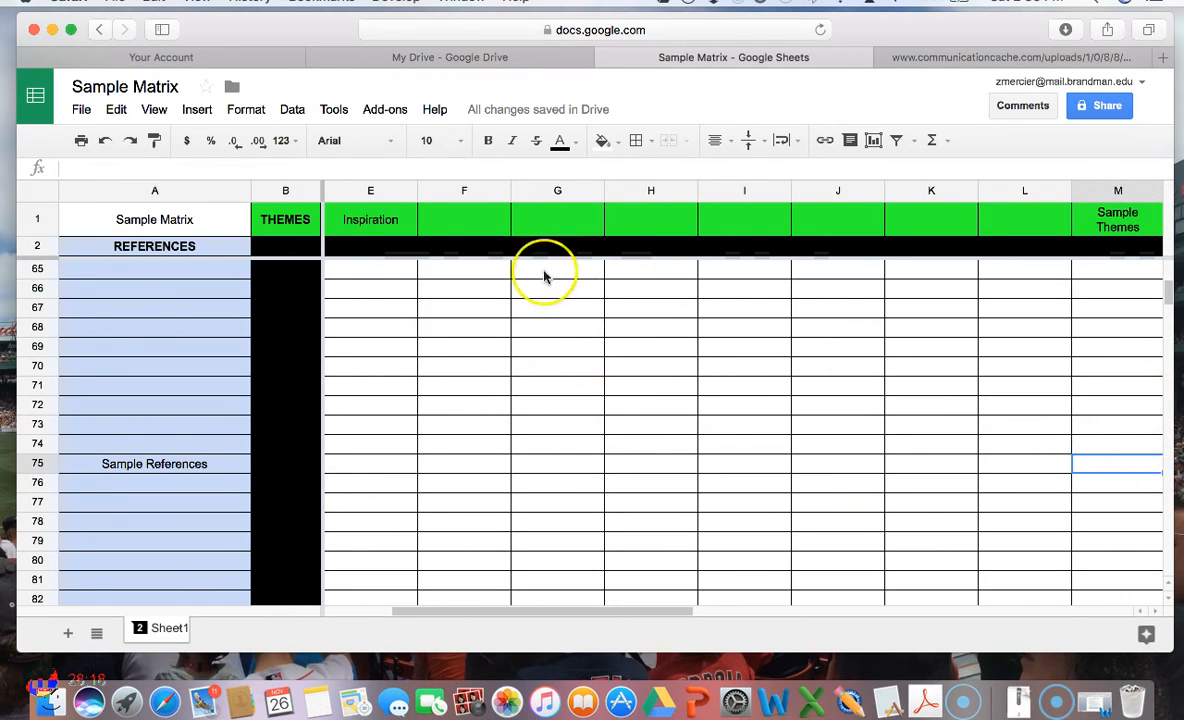
{"action": "left_click", "coordinate": [1103, 466]}
{"action": "left_click_drag", "start_coordinate": [1101, 466], "coordinate": [187, 222]}
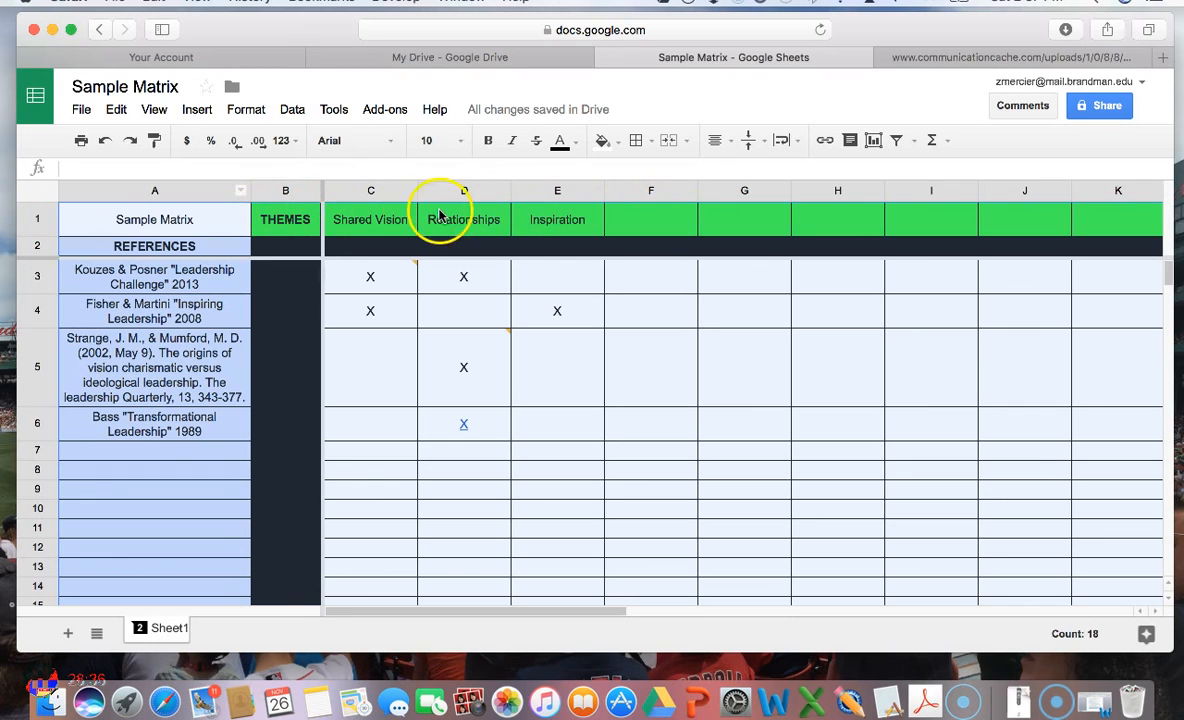
{"action": "left_click", "coordinate": [784, 437]}
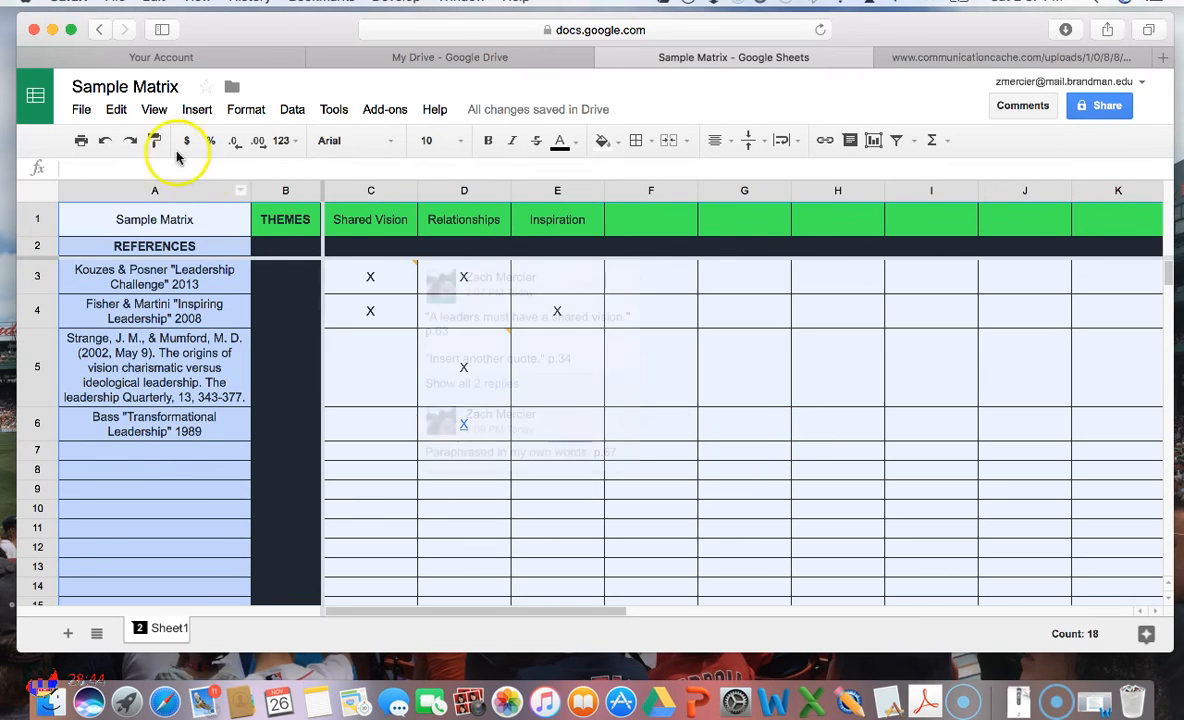
Step: Export the selected matrix range as a PDF on Letter paper, fit to width, in landscape orientation
{"action": "left_click", "coordinate": [80, 109]}
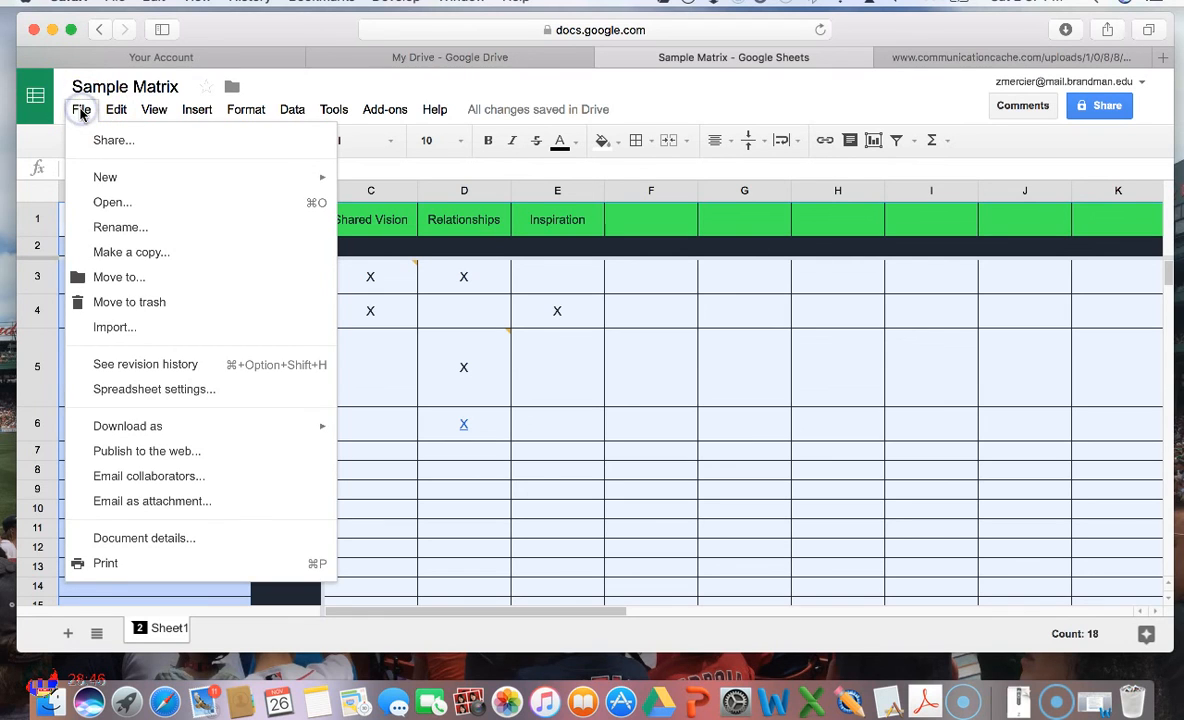
{"action": "mouse_move", "coordinate": [157, 426]}
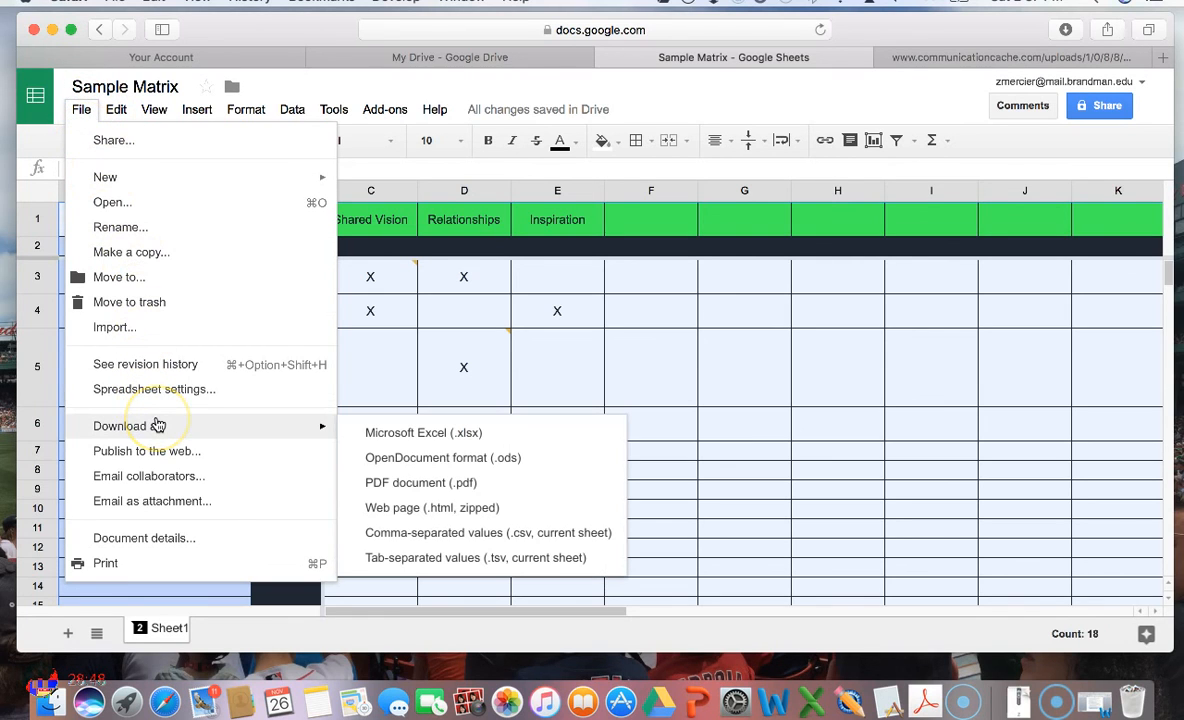
{"action": "left_click", "coordinate": [475, 484]}
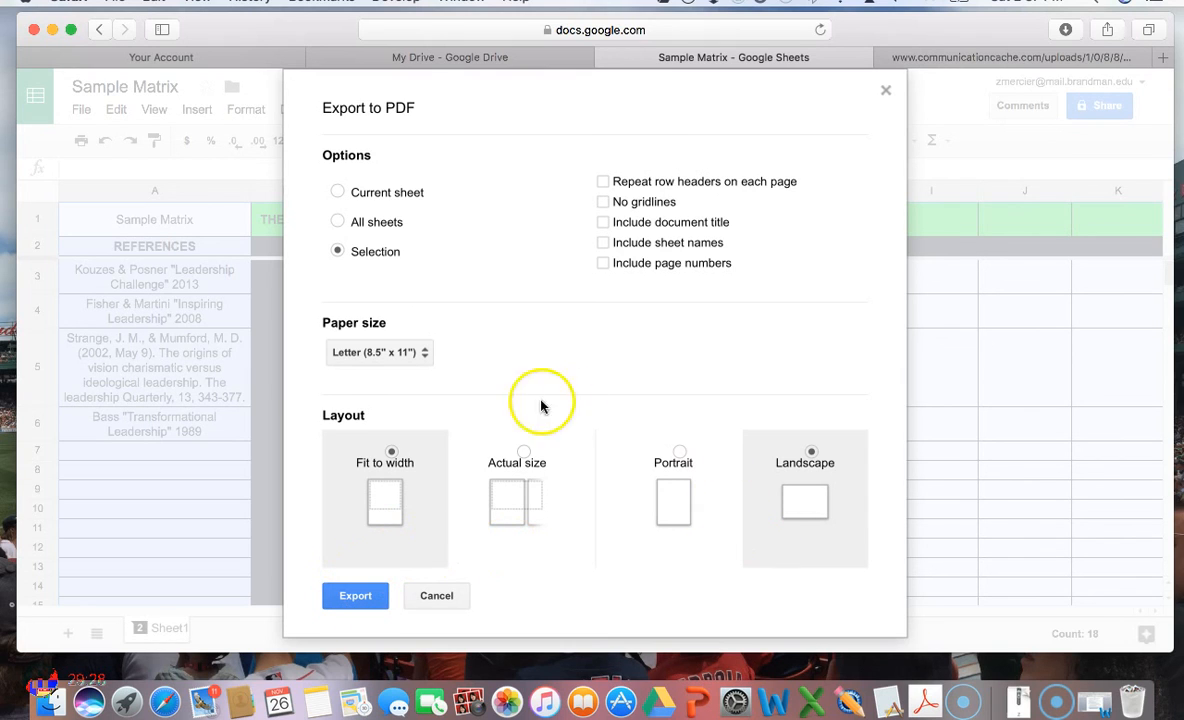
{"action": "left_click", "coordinate": [357, 596]}
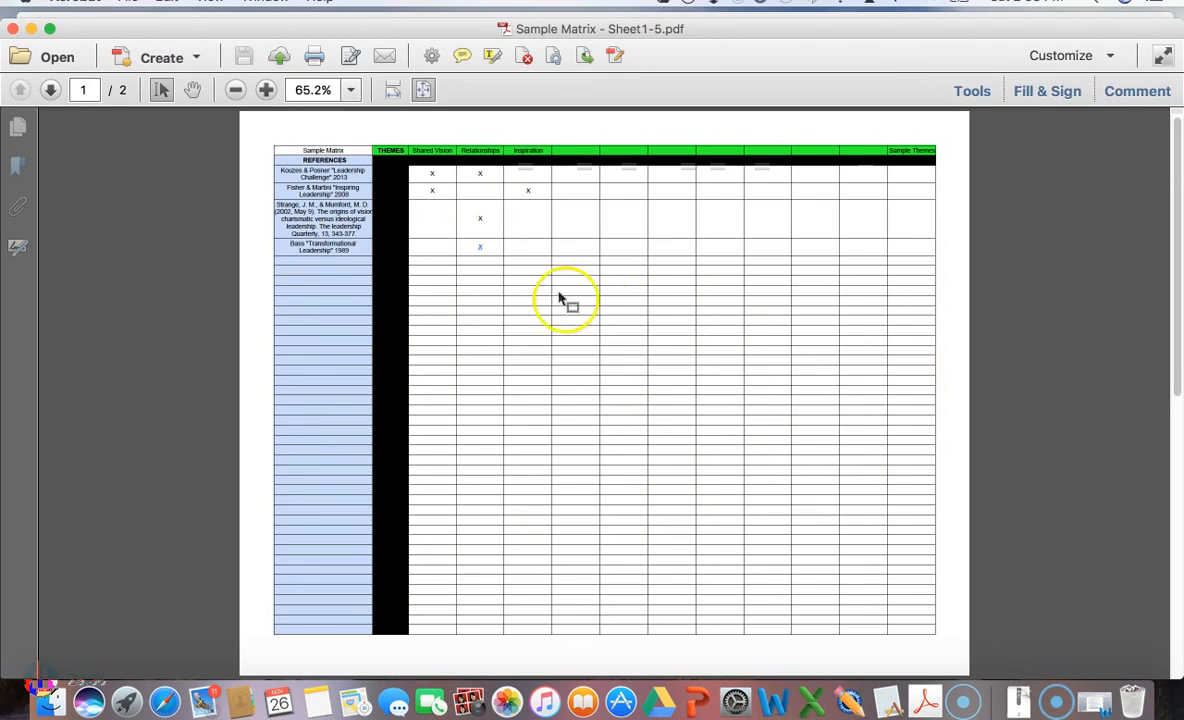
Step: Review both pages of the exported matrix PDF, close it, and clear the range selection in the spreadsheet
{"action": "left_click", "coordinate": [53, 90]}
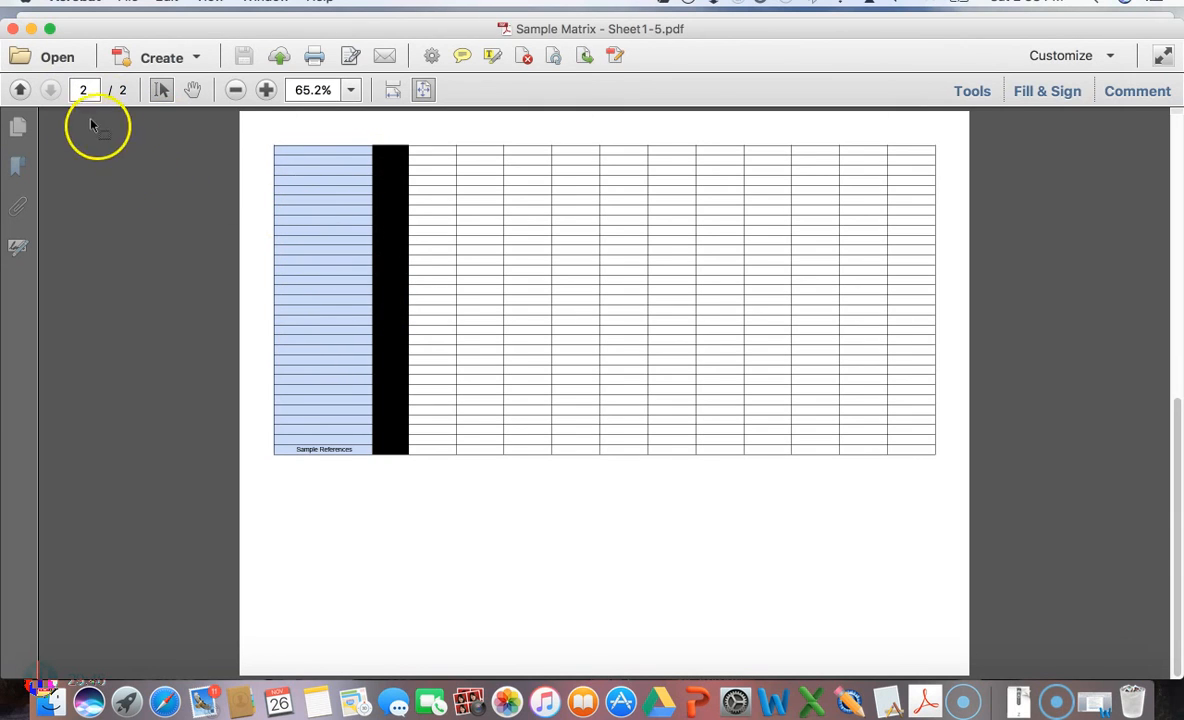
{"action": "left_click", "coordinate": [20, 90]}
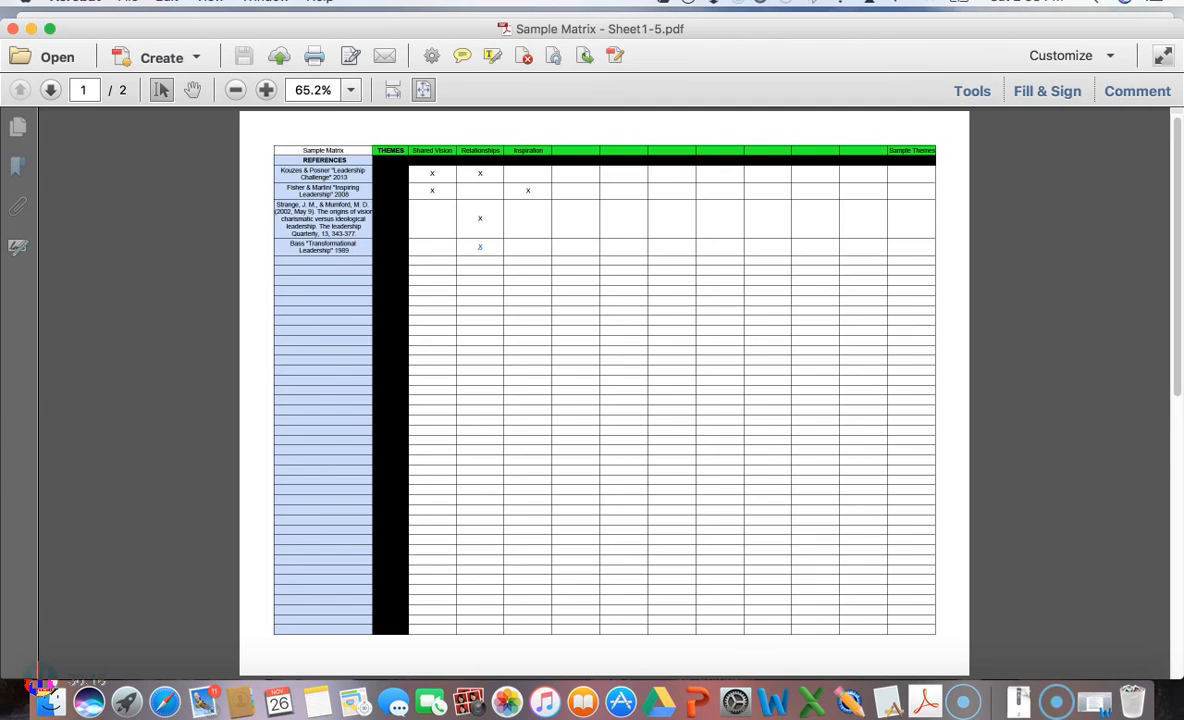
{"action": "left_click", "coordinate": [13, 28]}
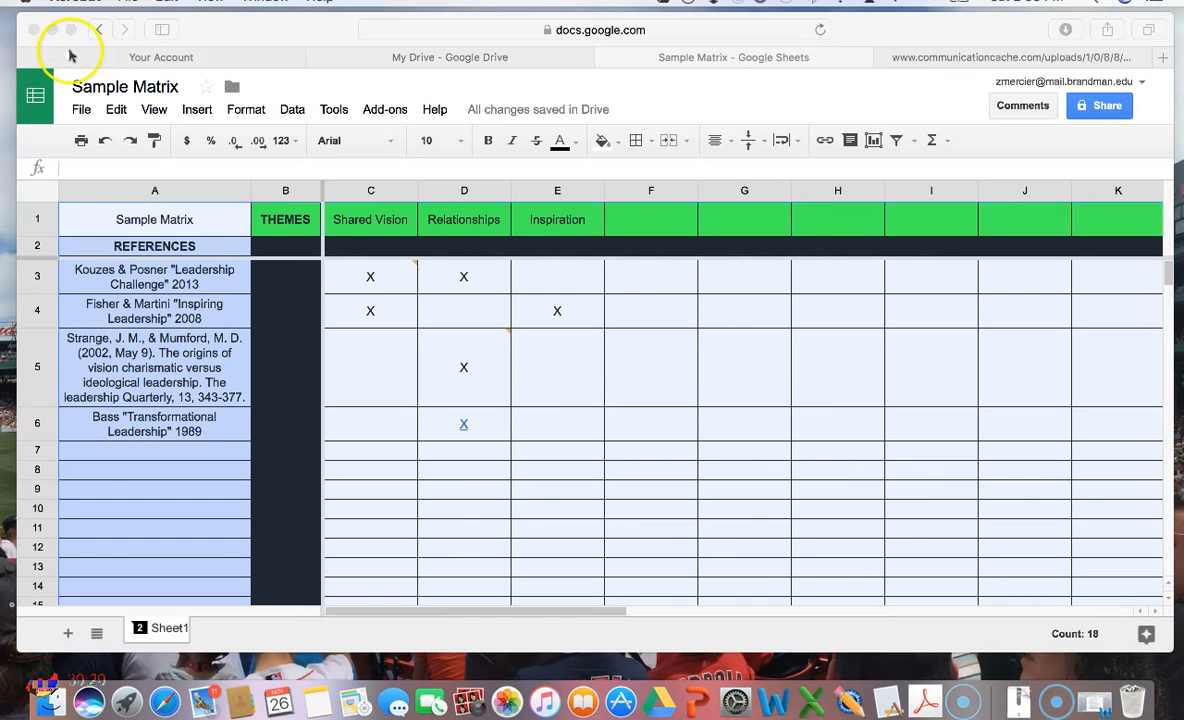
{"action": "left_click", "coordinate": [683, 379]}
{"action": "left_click", "coordinate": [659, 378]}
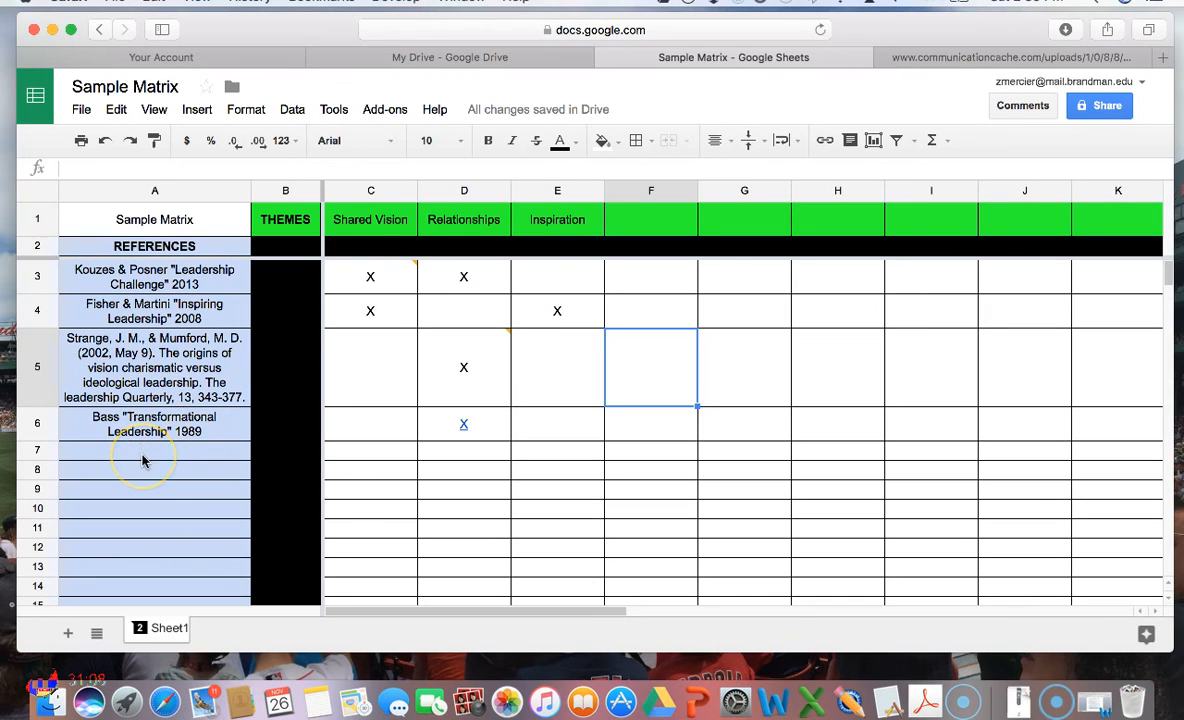
Step: Switch to PerrlaCitesTemplate.docx in Word and look through it from the references list back to the title page
{"action": "left_click", "coordinate": [1095, 704]}
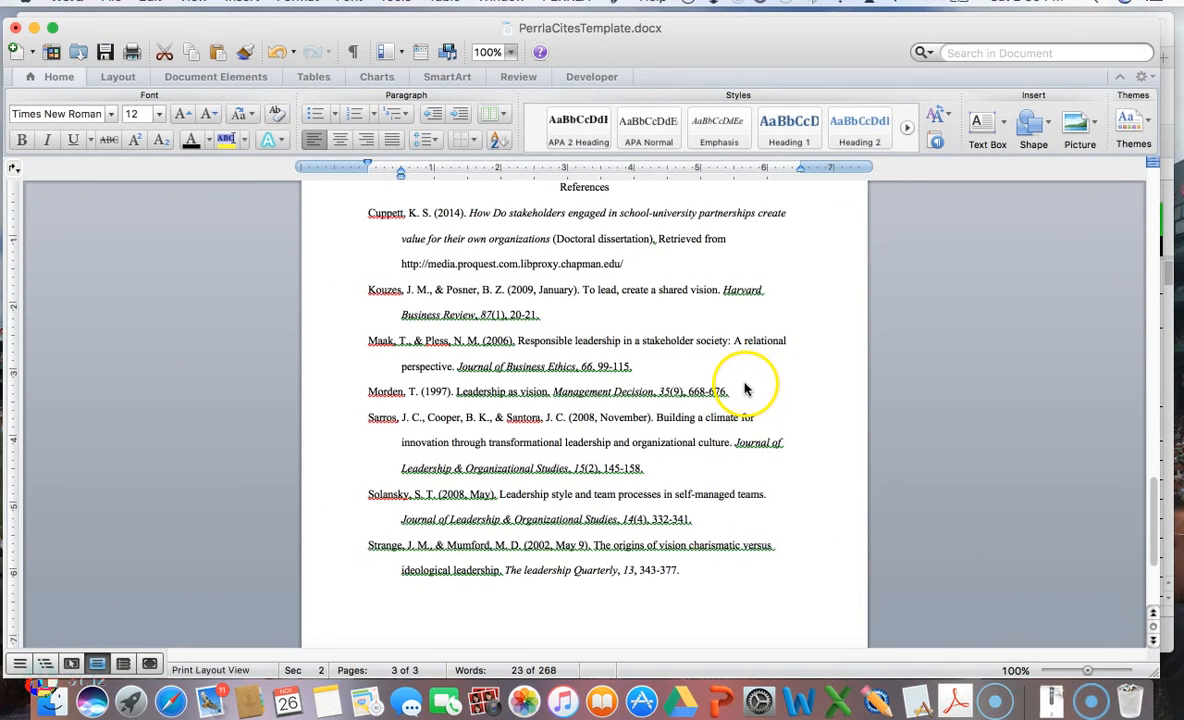
{"action": "scroll", "coordinate": [805, 378], "scroll_direction": "up", "scroll_amount": 5}
{"action": "scroll", "coordinate": [796, 388], "scroll_direction": "up", "scroll_amount": 15}
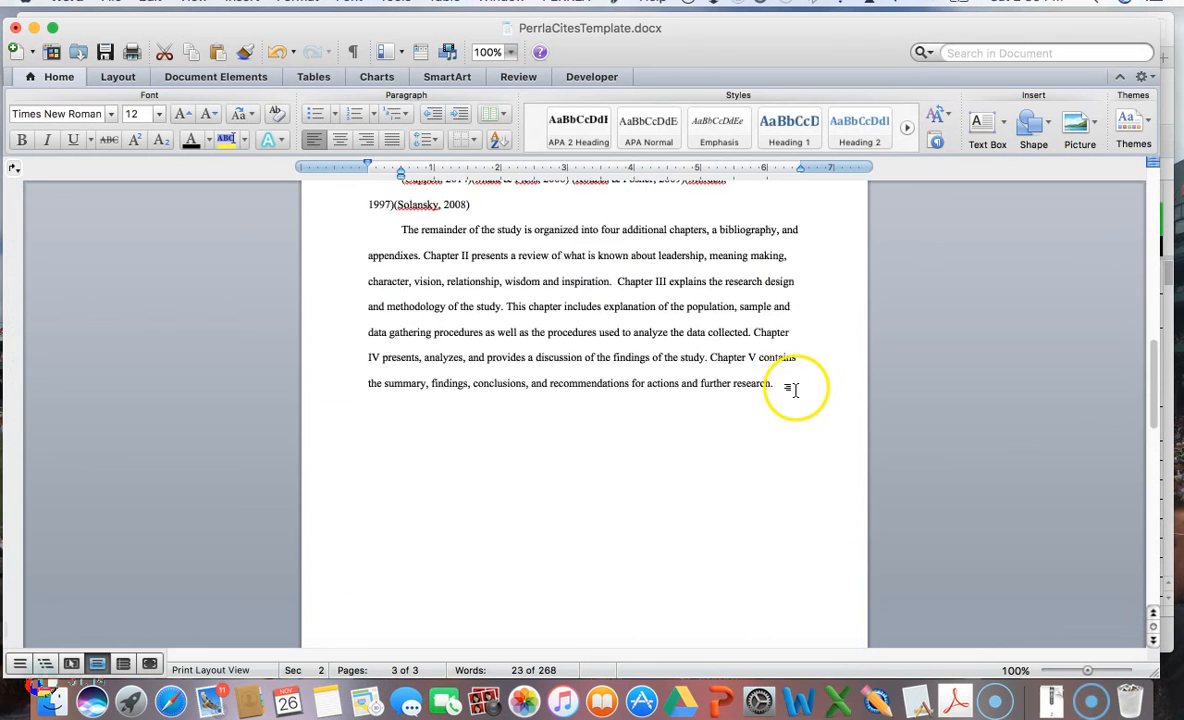
{"action": "scroll", "coordinate": [796, 389], "scroll_direction": "up", "scroll_amount": 7}
{"action": "scroll", "coordinate": [793, 462], "scroll_direction": "down", "scroll_amount": 4}
{"action": "scroll", "coordinate": [791, 463], "scroll_direction": "down", "scroll_amount": 2}
{"action": "left_click", "coordinate": [784, 482]}
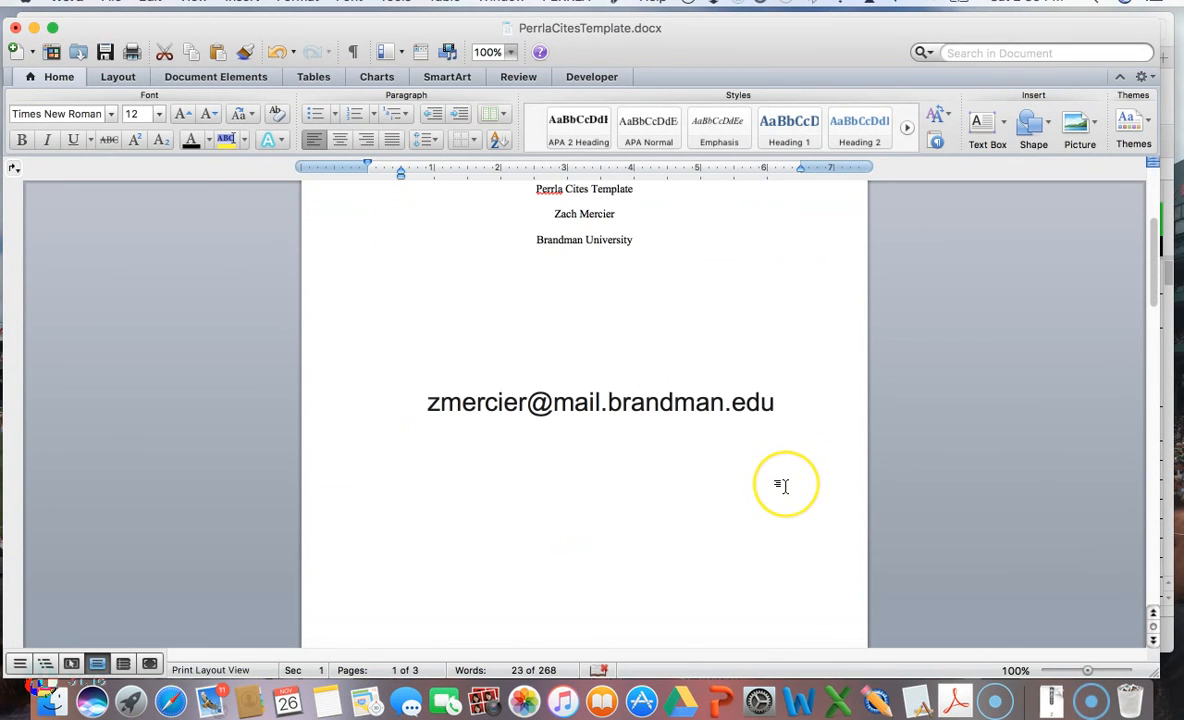